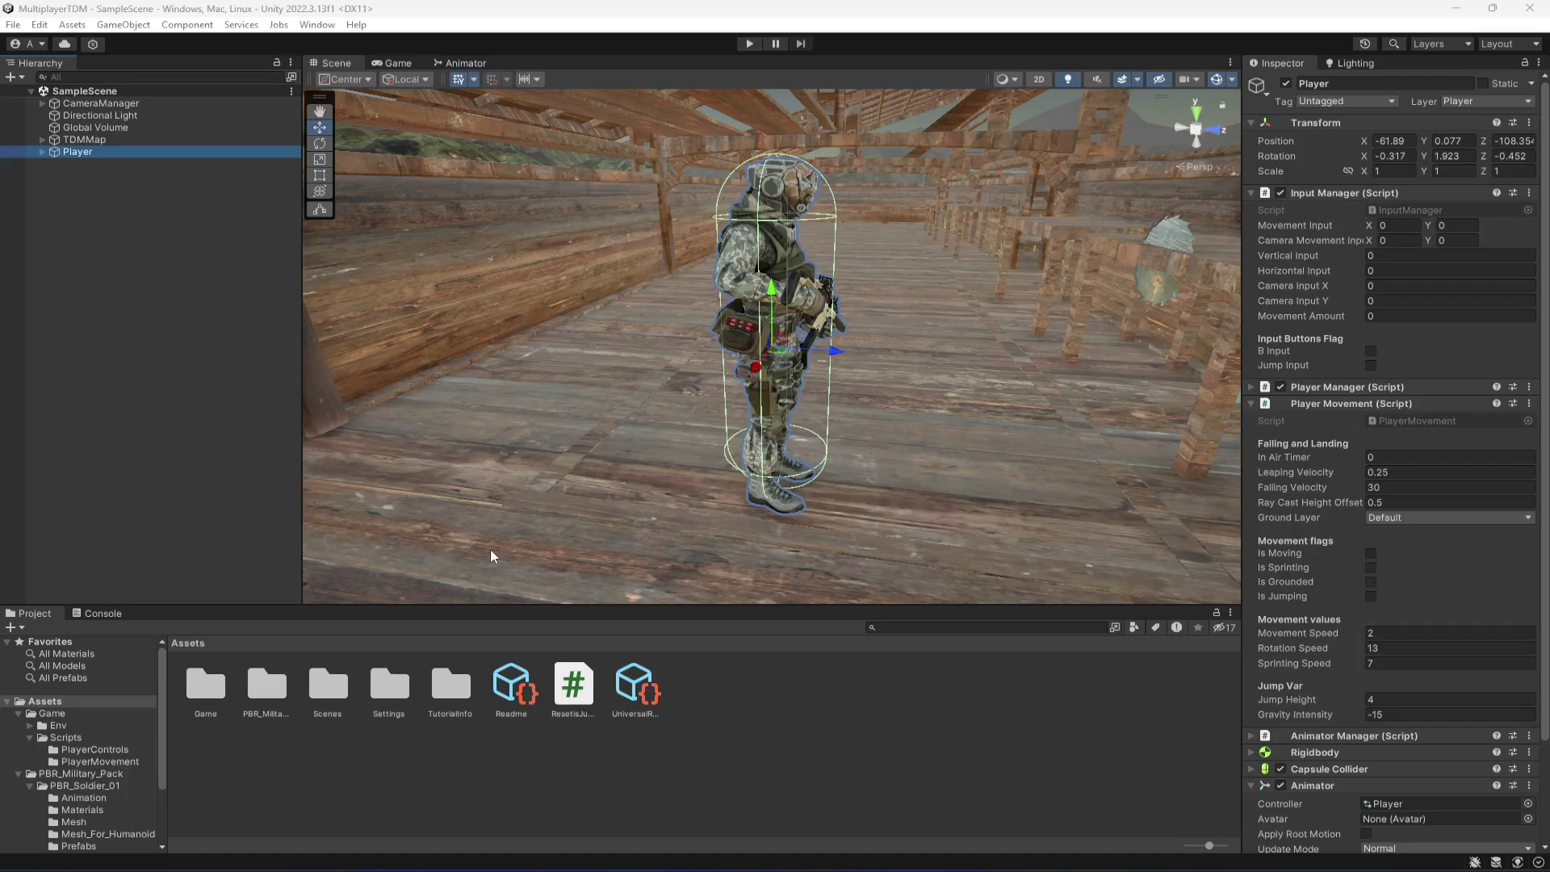
Step: Open the Player's animator controller and bring up its Base Layer state graph
left_click(461, 63)
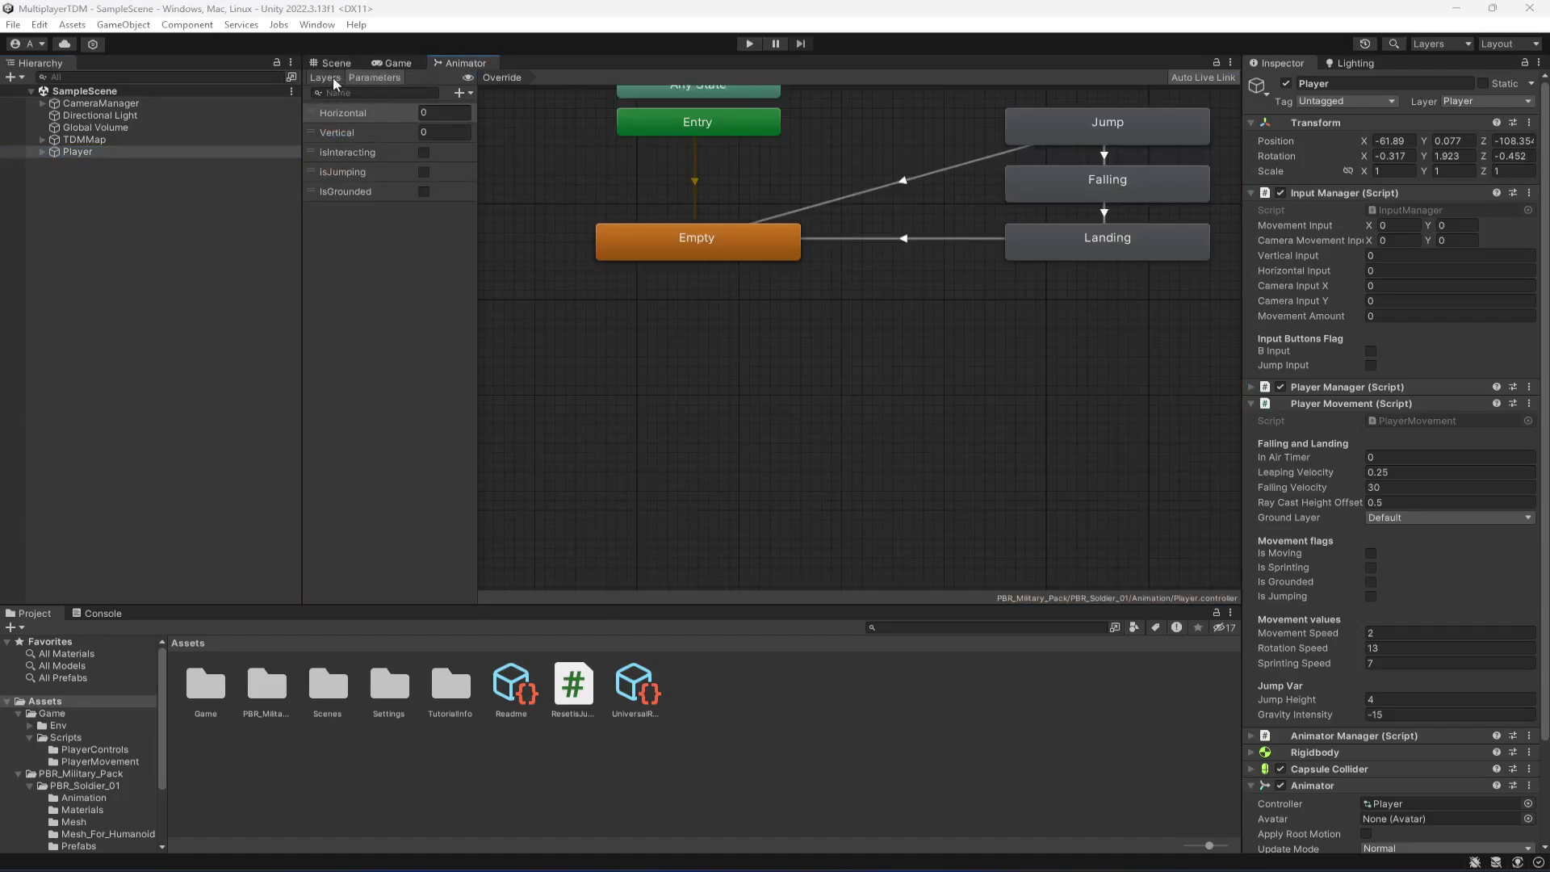
left_click(321, 76)
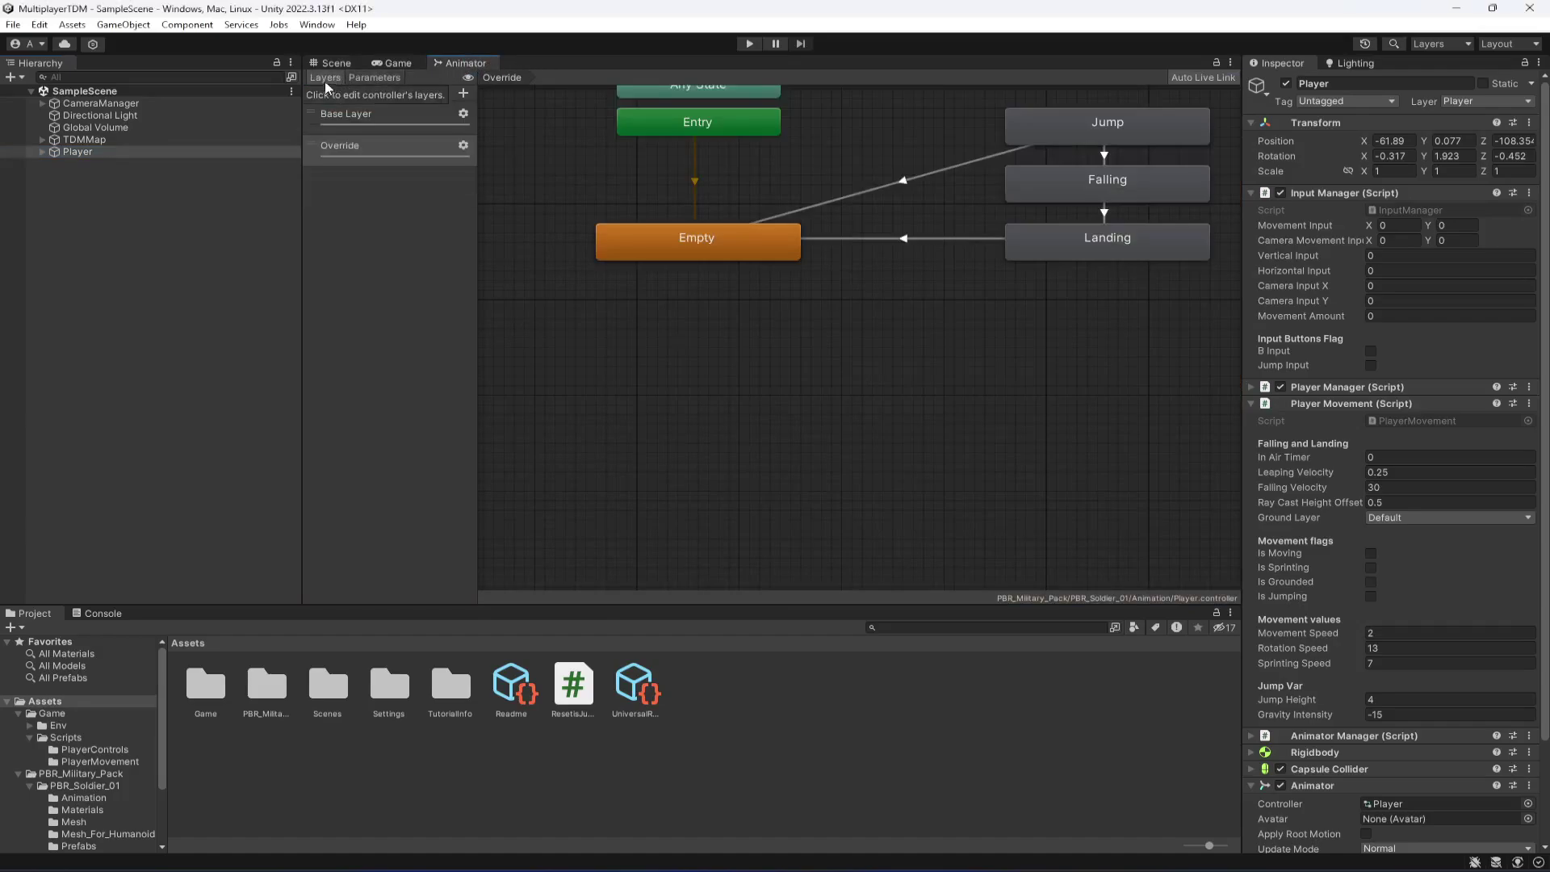
left_click(363, 115)
scroll(806, 235, "down", 5)
scroll(909, 116, "up", 3)
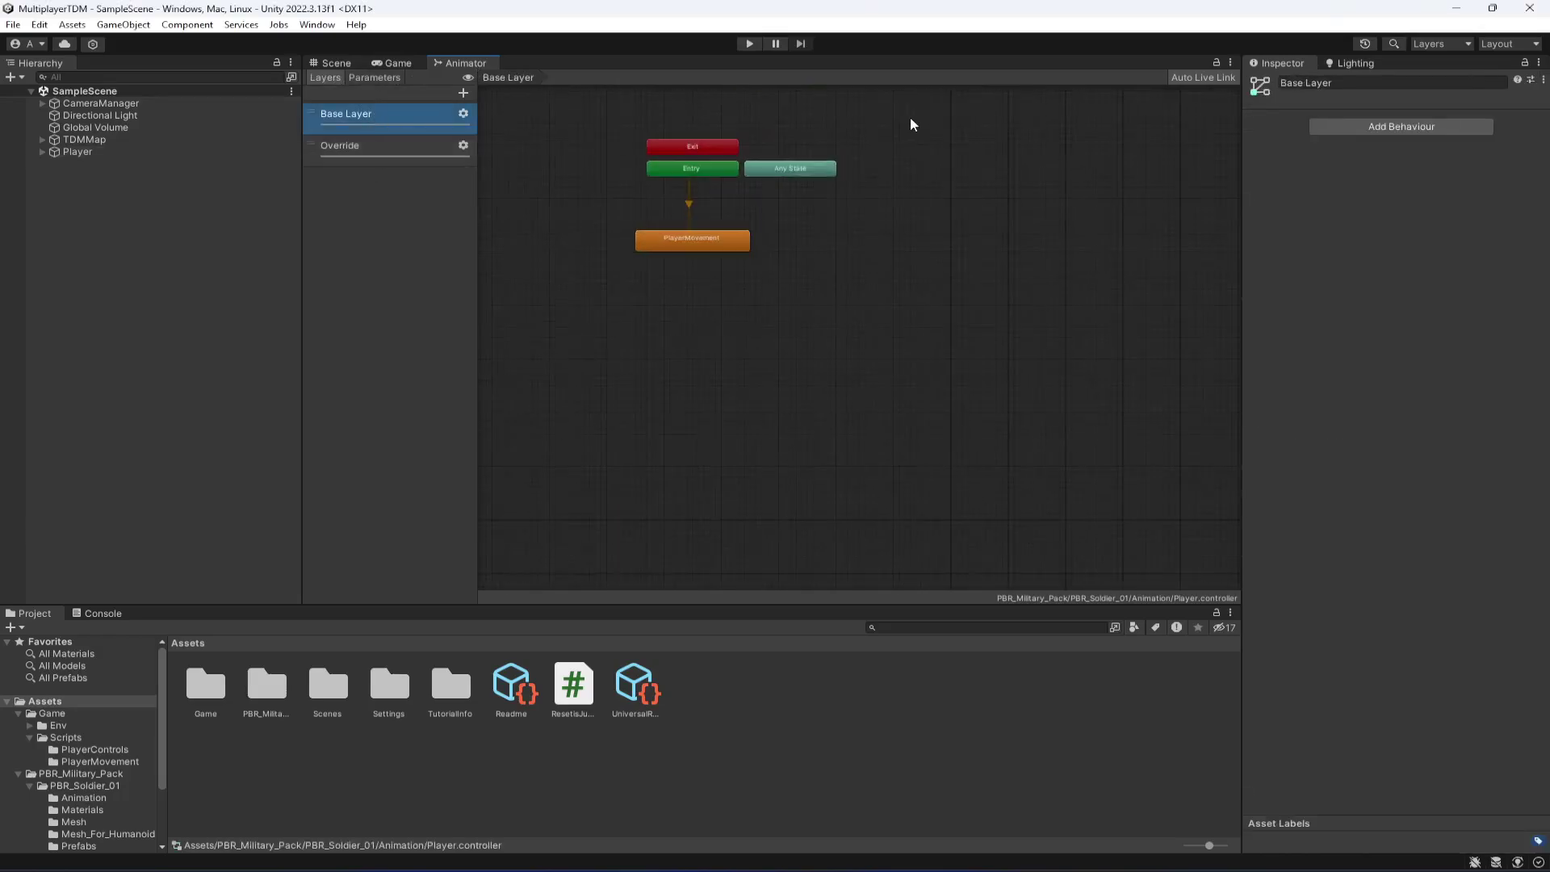
scroll(910, 125, "up", 2)
scroll(500, 249, "down", 2)
scroll(510, 253, "up", 2)
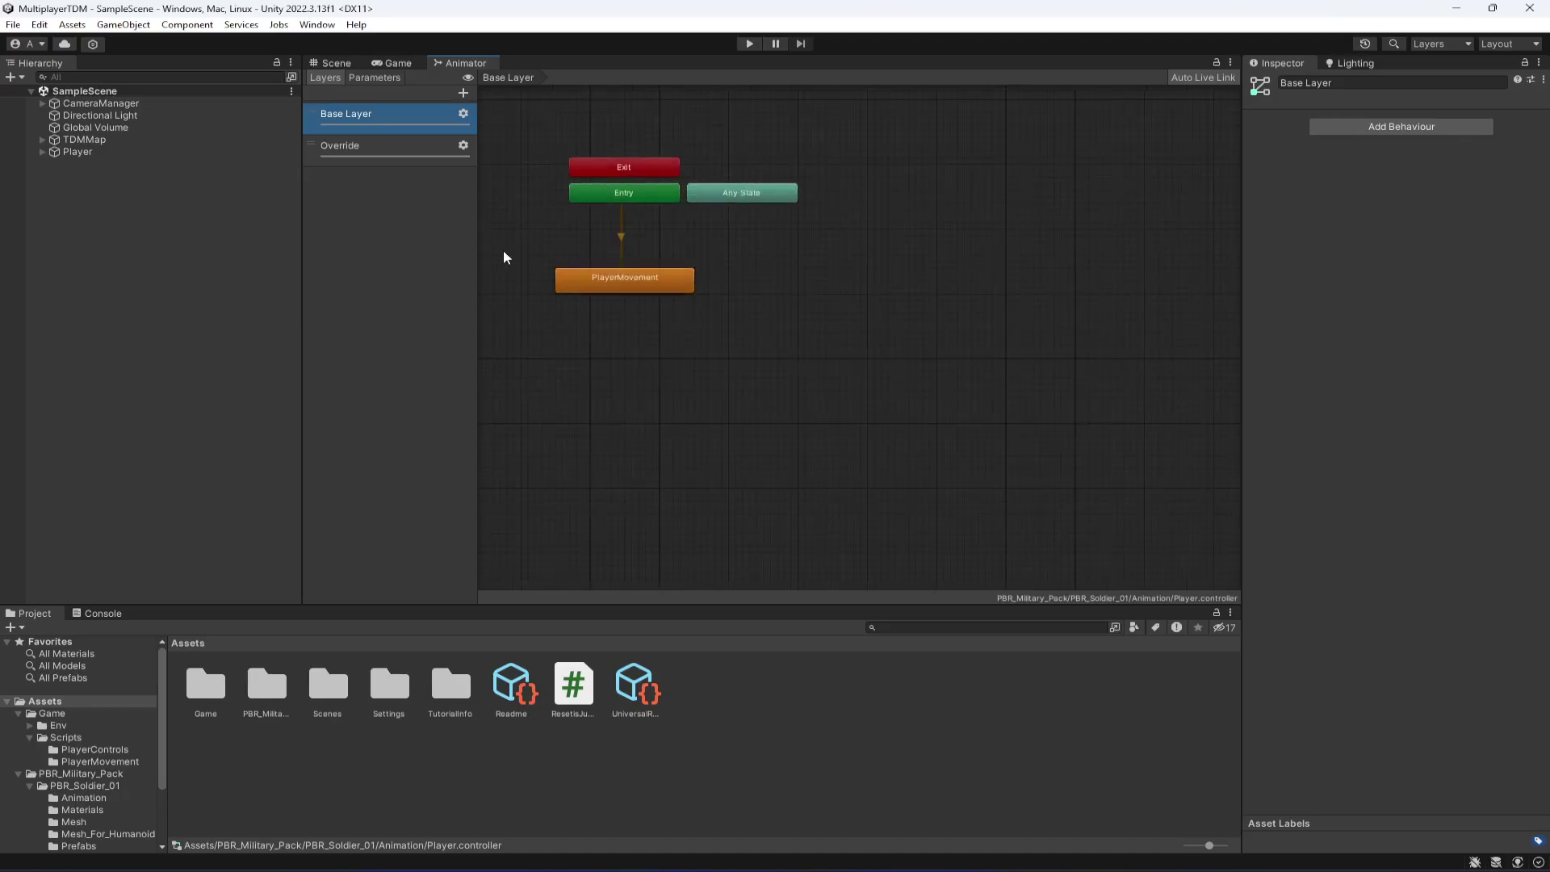
scroll(503, 256, "up", 1)
left_click(741, 357)
Step: Add a Bool parameter named Shoot to the animator controller
left_click(380, 73)
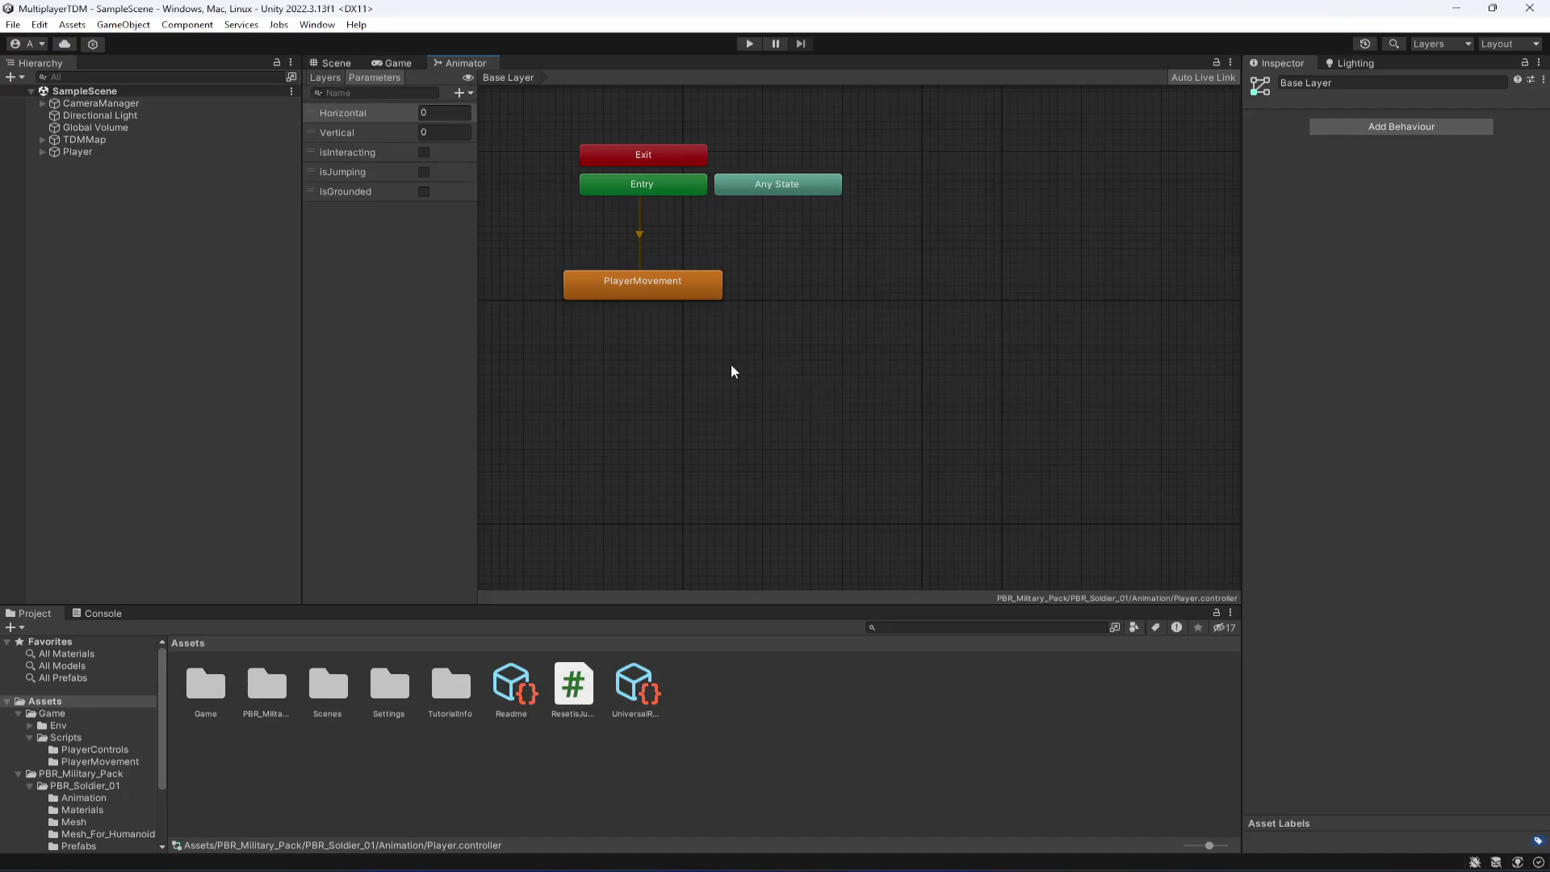
left_click(472, 93)
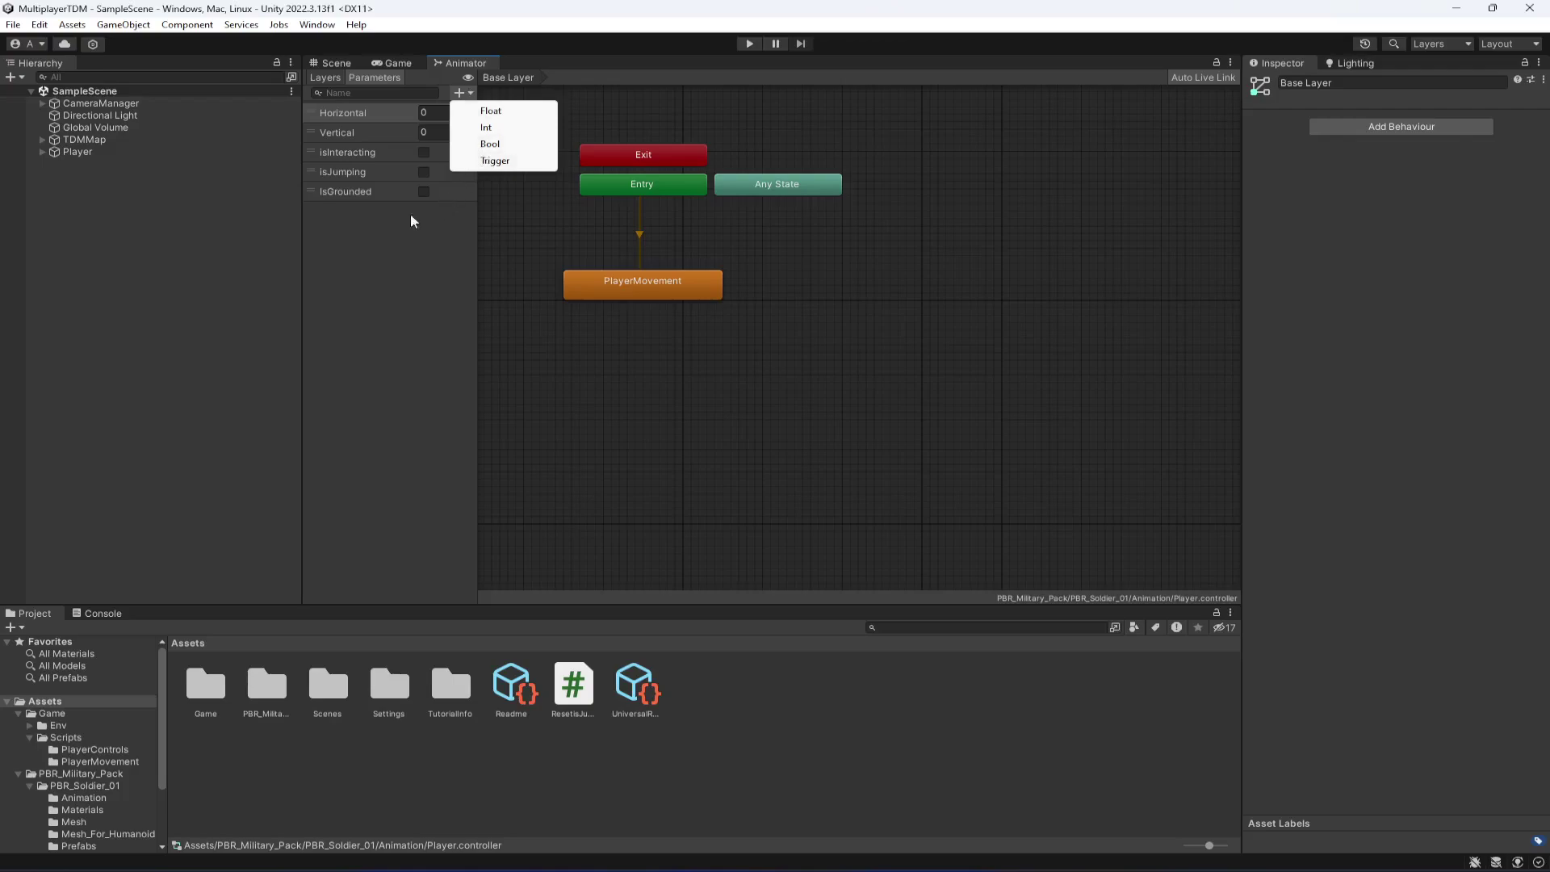
left_click(494, 147)
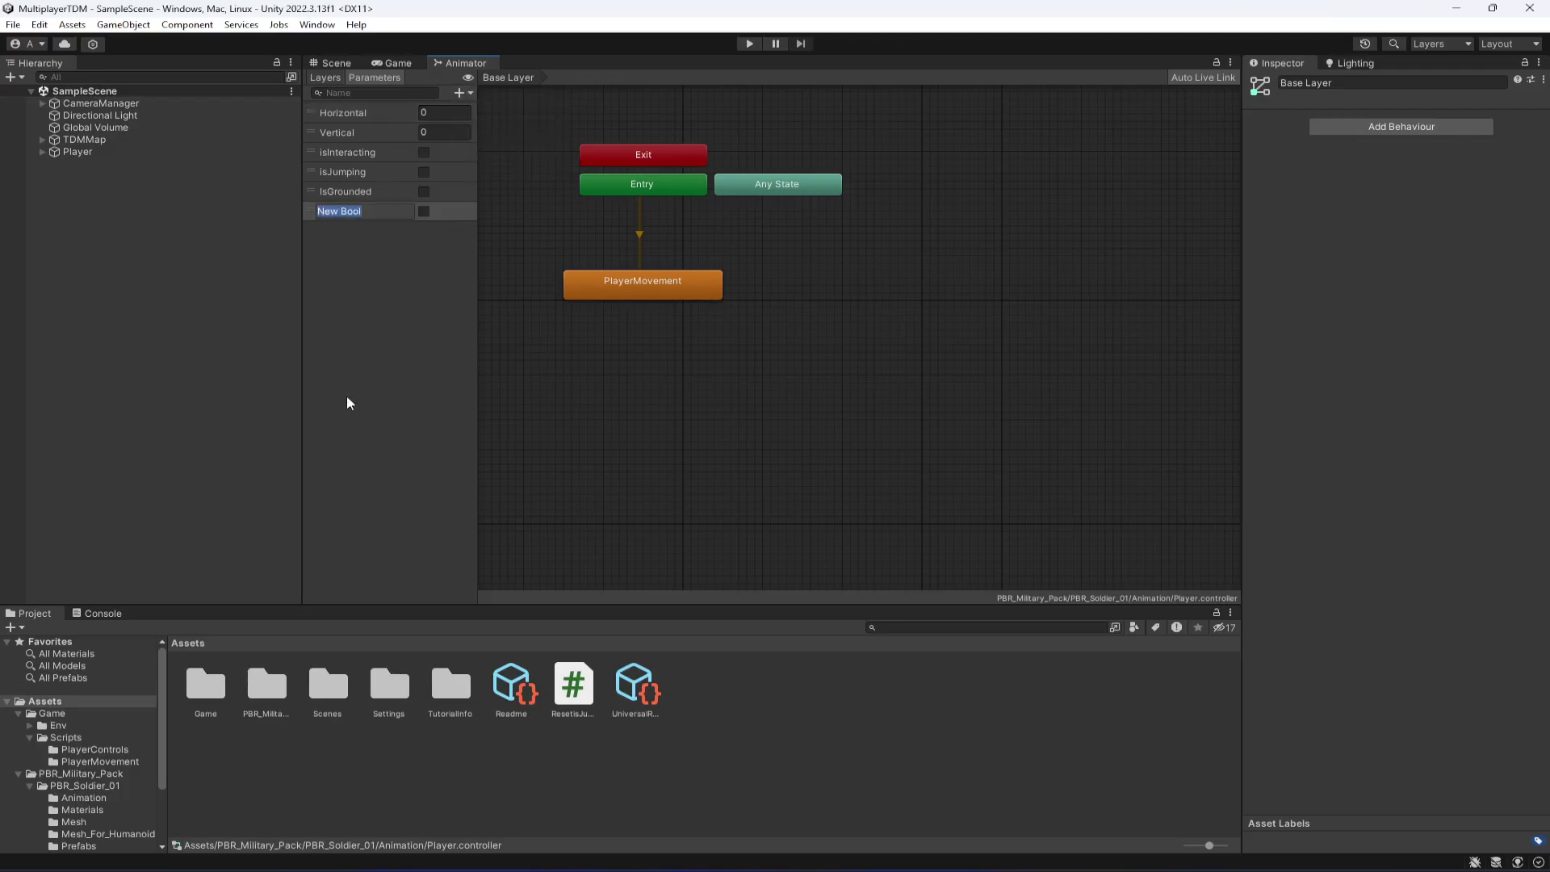
type("Shoot")
key("Return")
Step: Add a Bool parameter named ShootingMovement to the animator controller
left_click(462, 93)
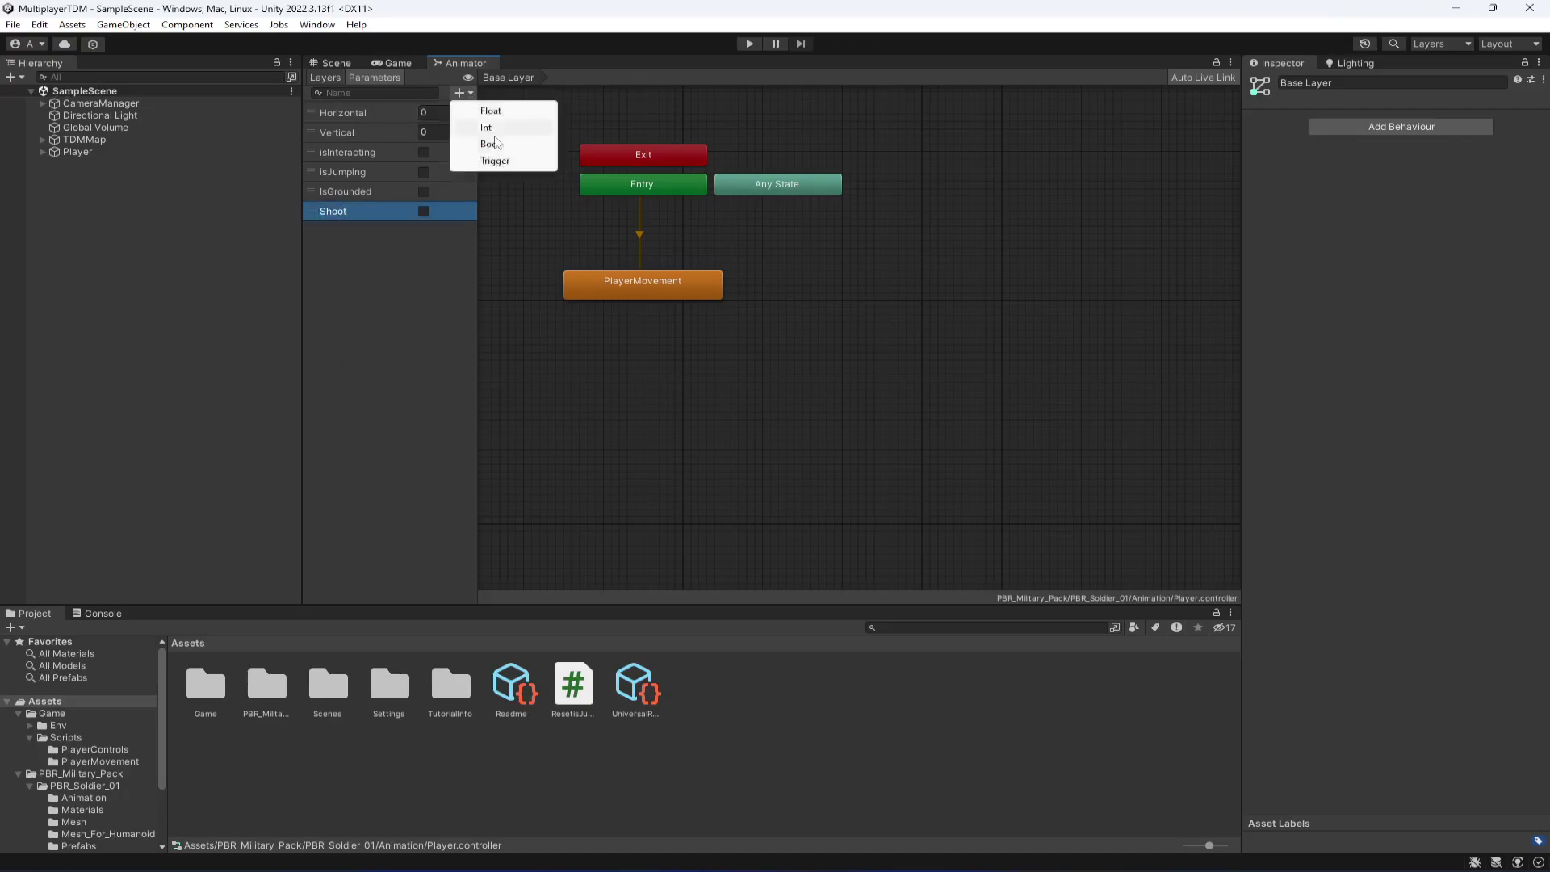
left_click(494, 148)
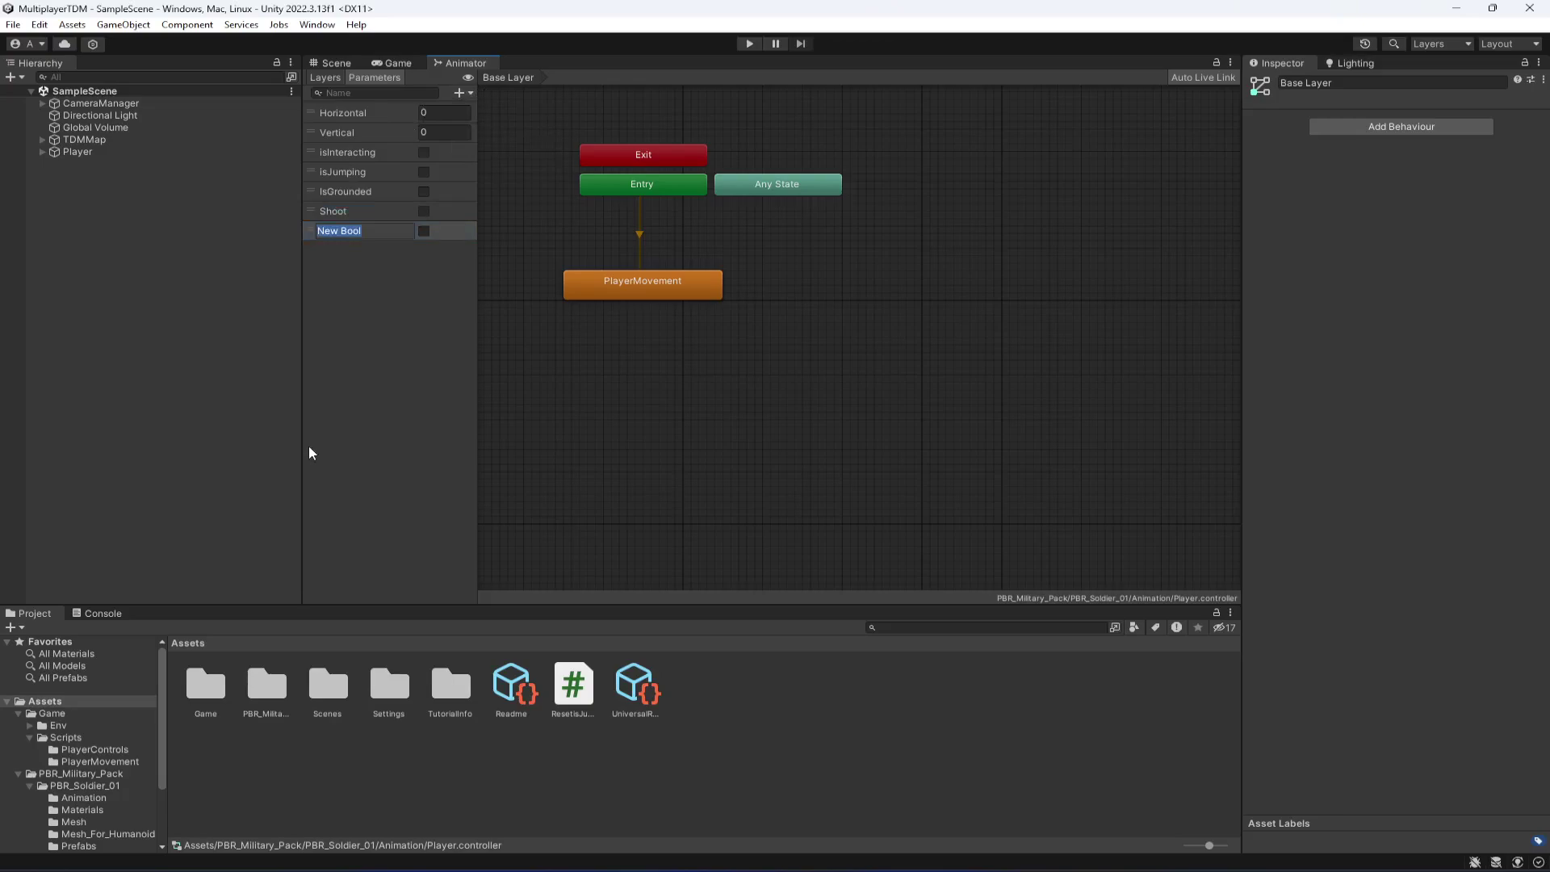
type("ShootingMovement")
key("Return")
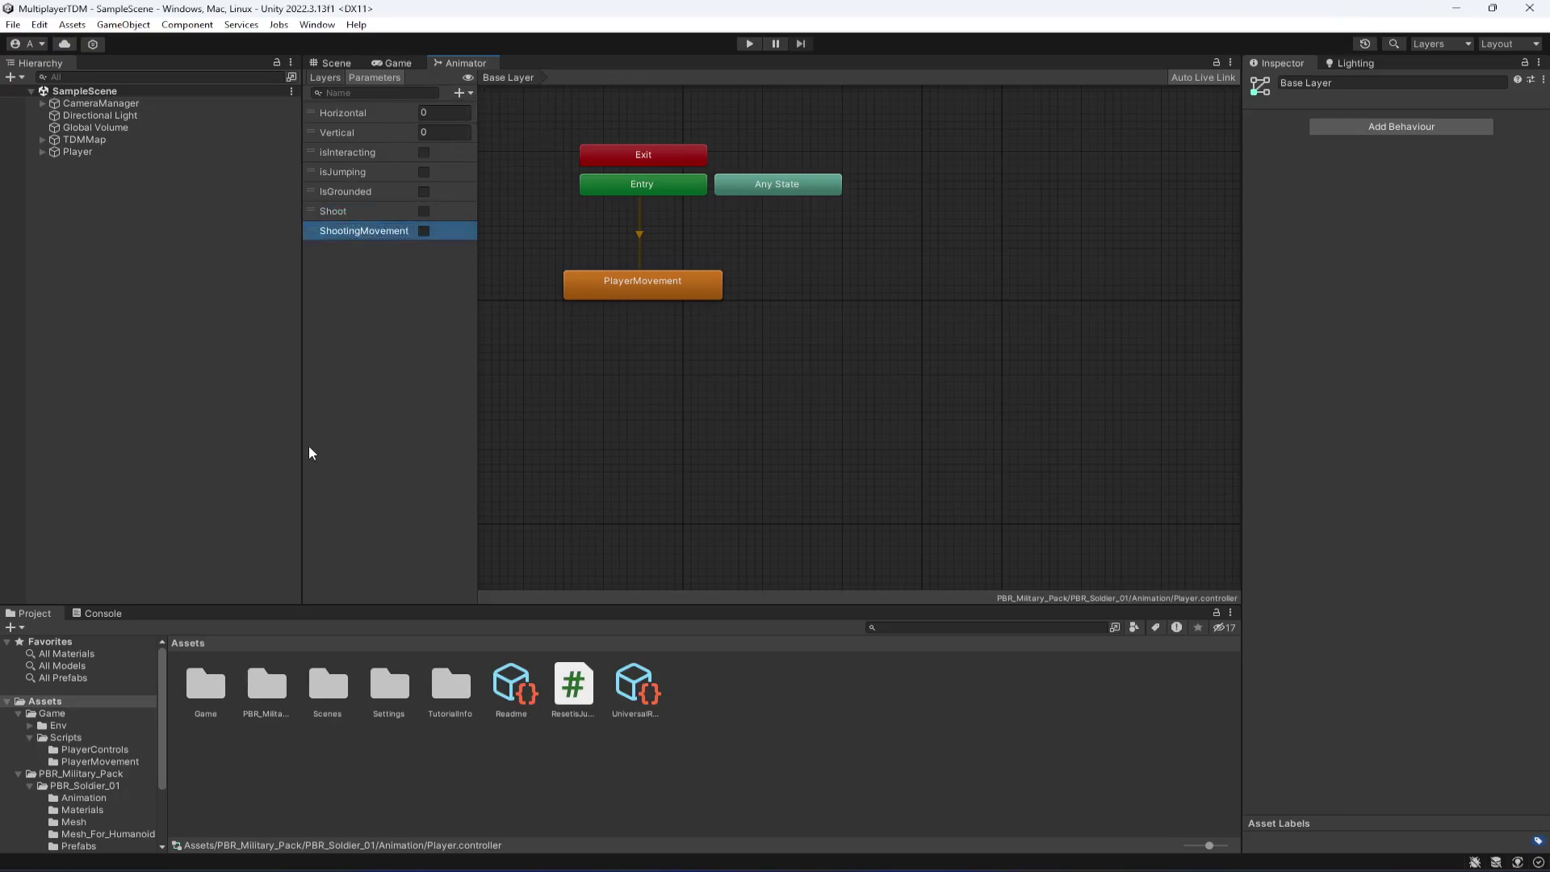
Step: Add a Bool parameter named ShootWalk to the animator controller
left_click(472, 92)
left_click(494, 144)
type("S")
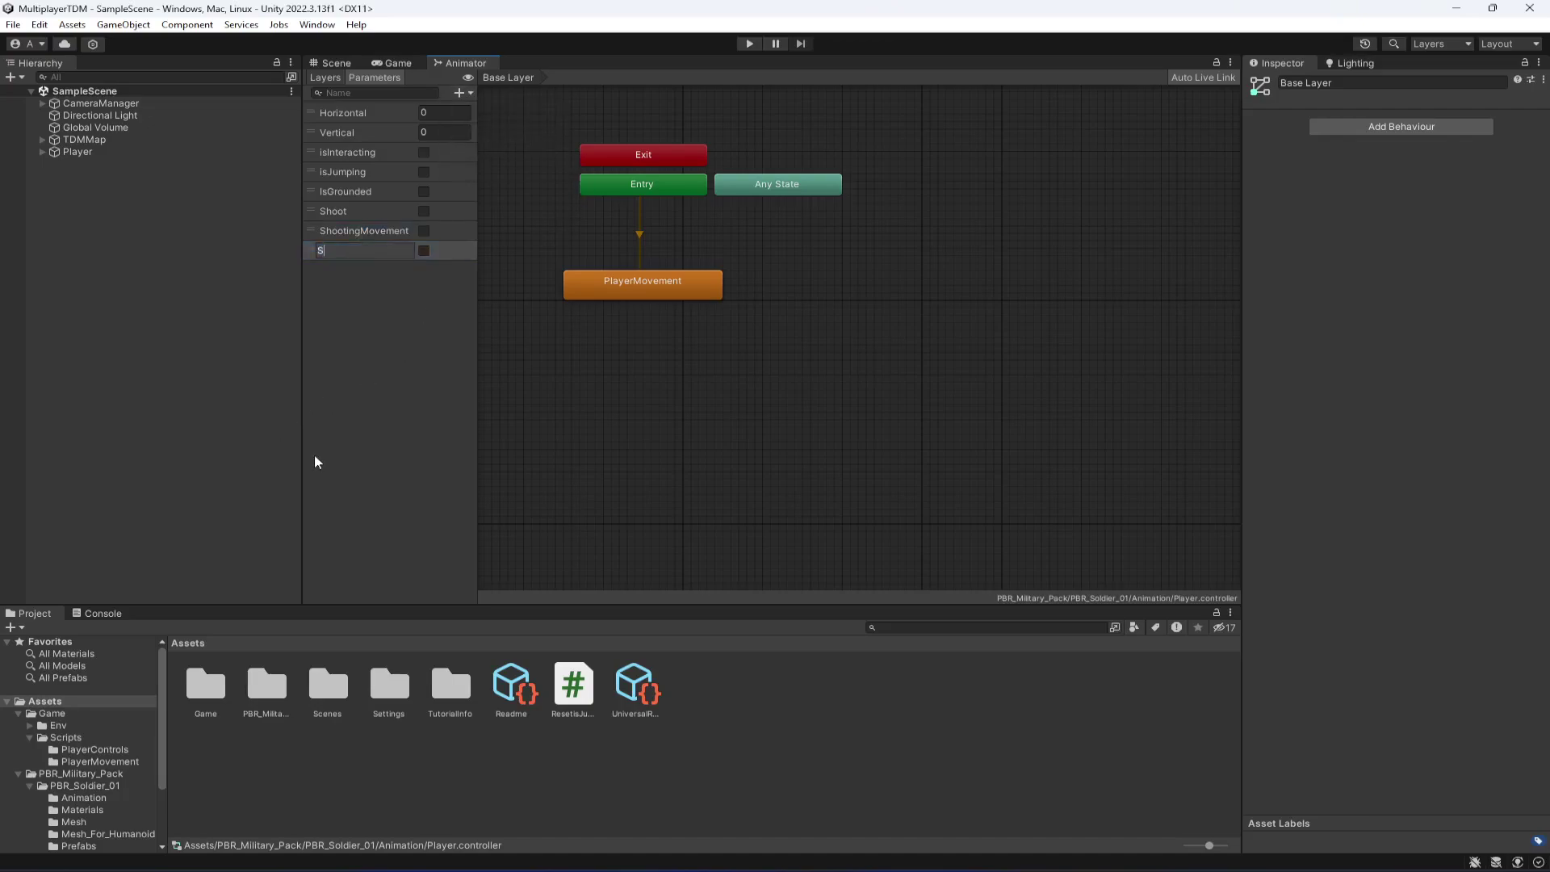
type("hootWalk")
key("Return")
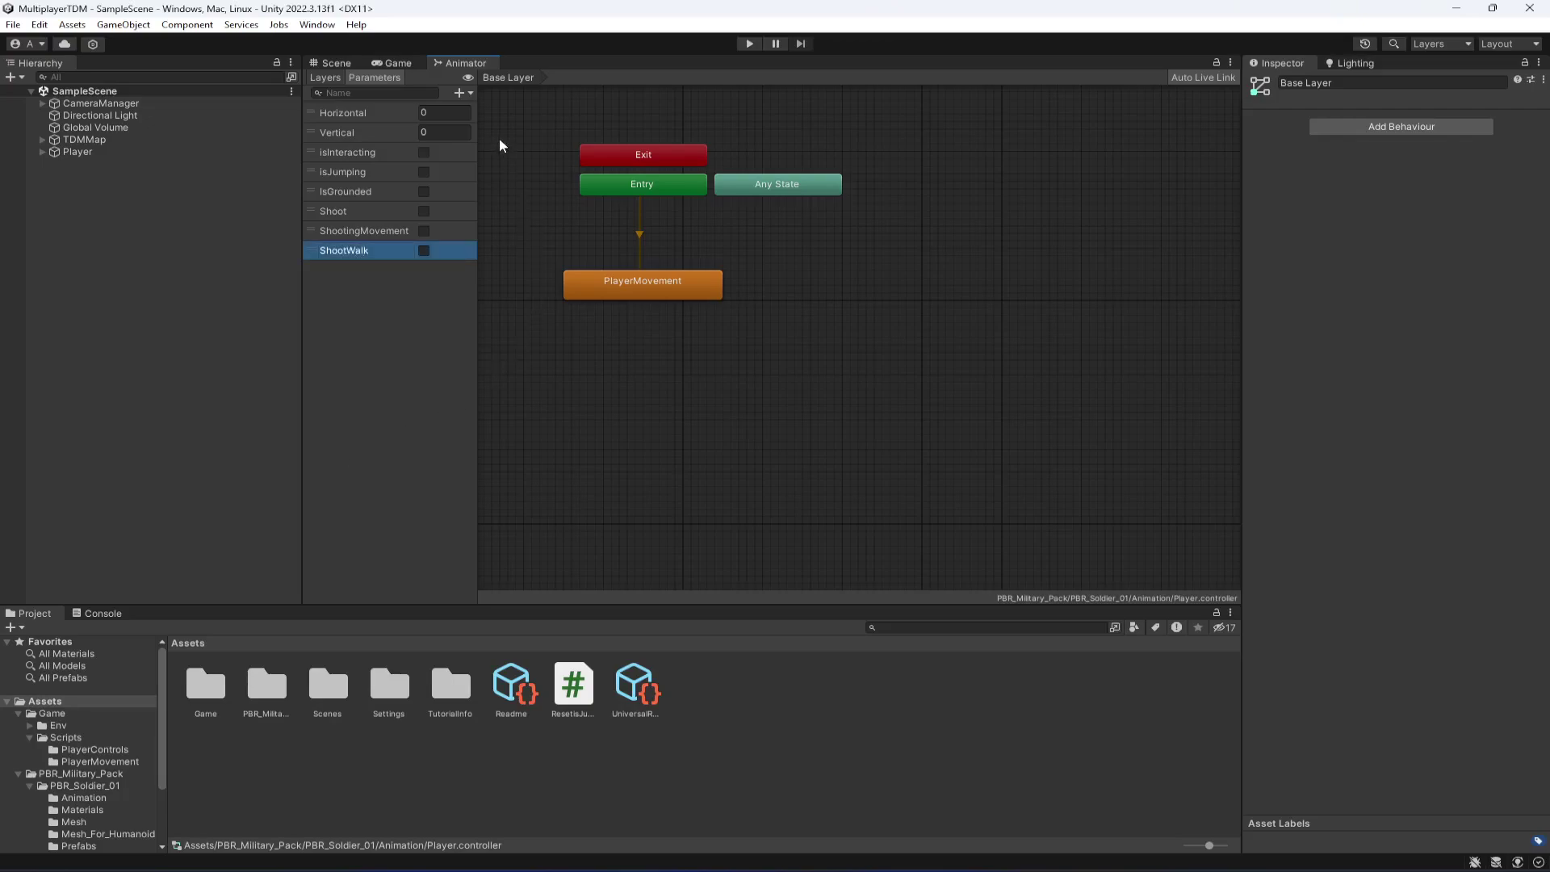
Step: Add a Bool parameter named ShootReload to the animator controller
left_click(472, 92)
left_click(488, 142)
type("Sh")
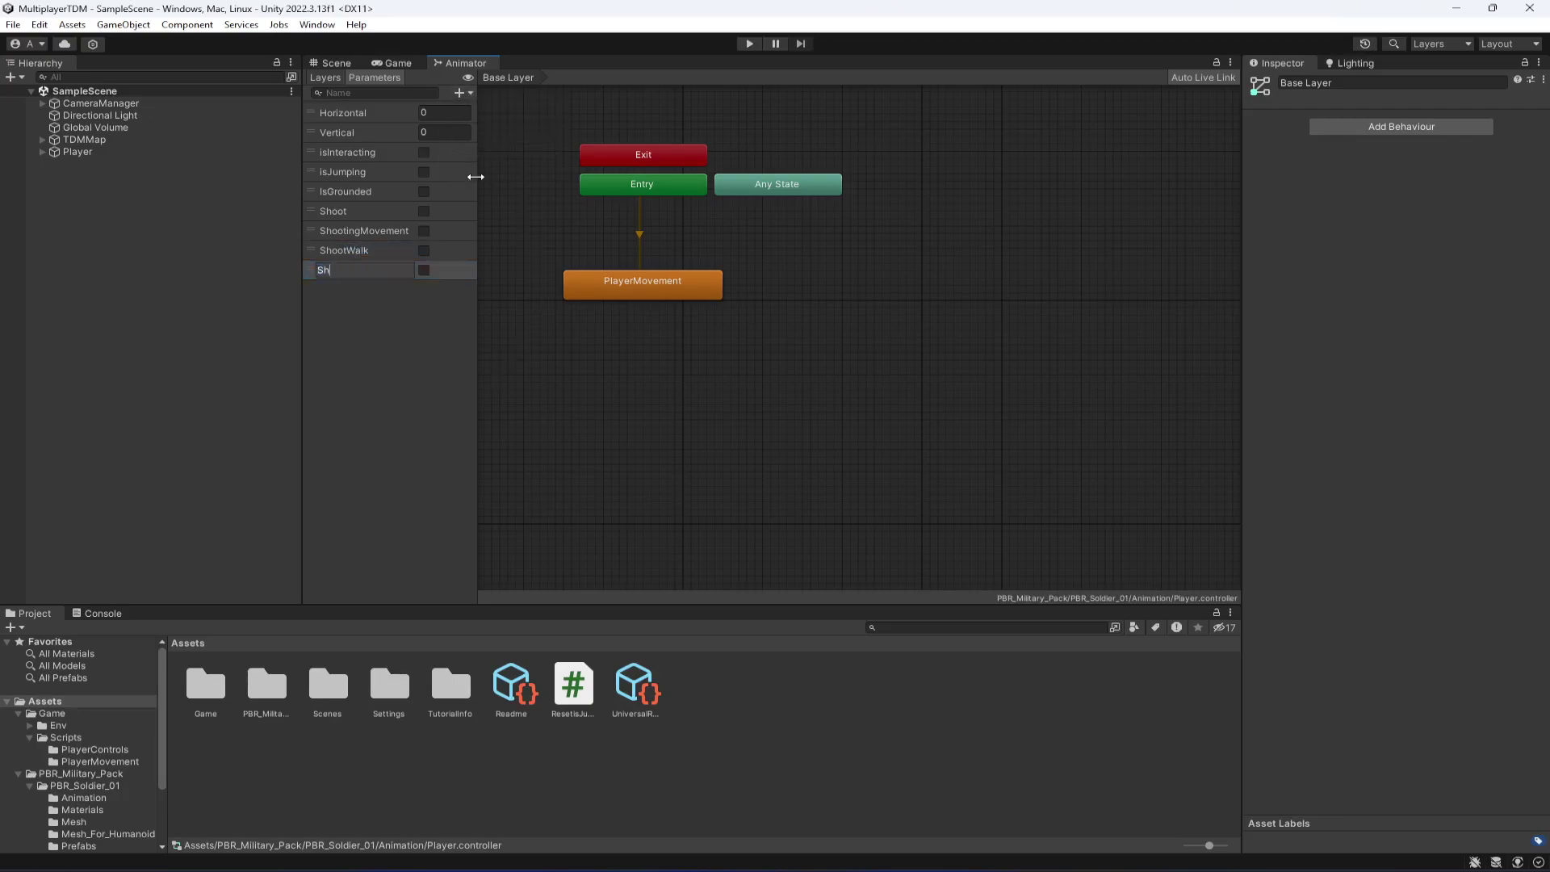
type("ootReload")
key("Return")
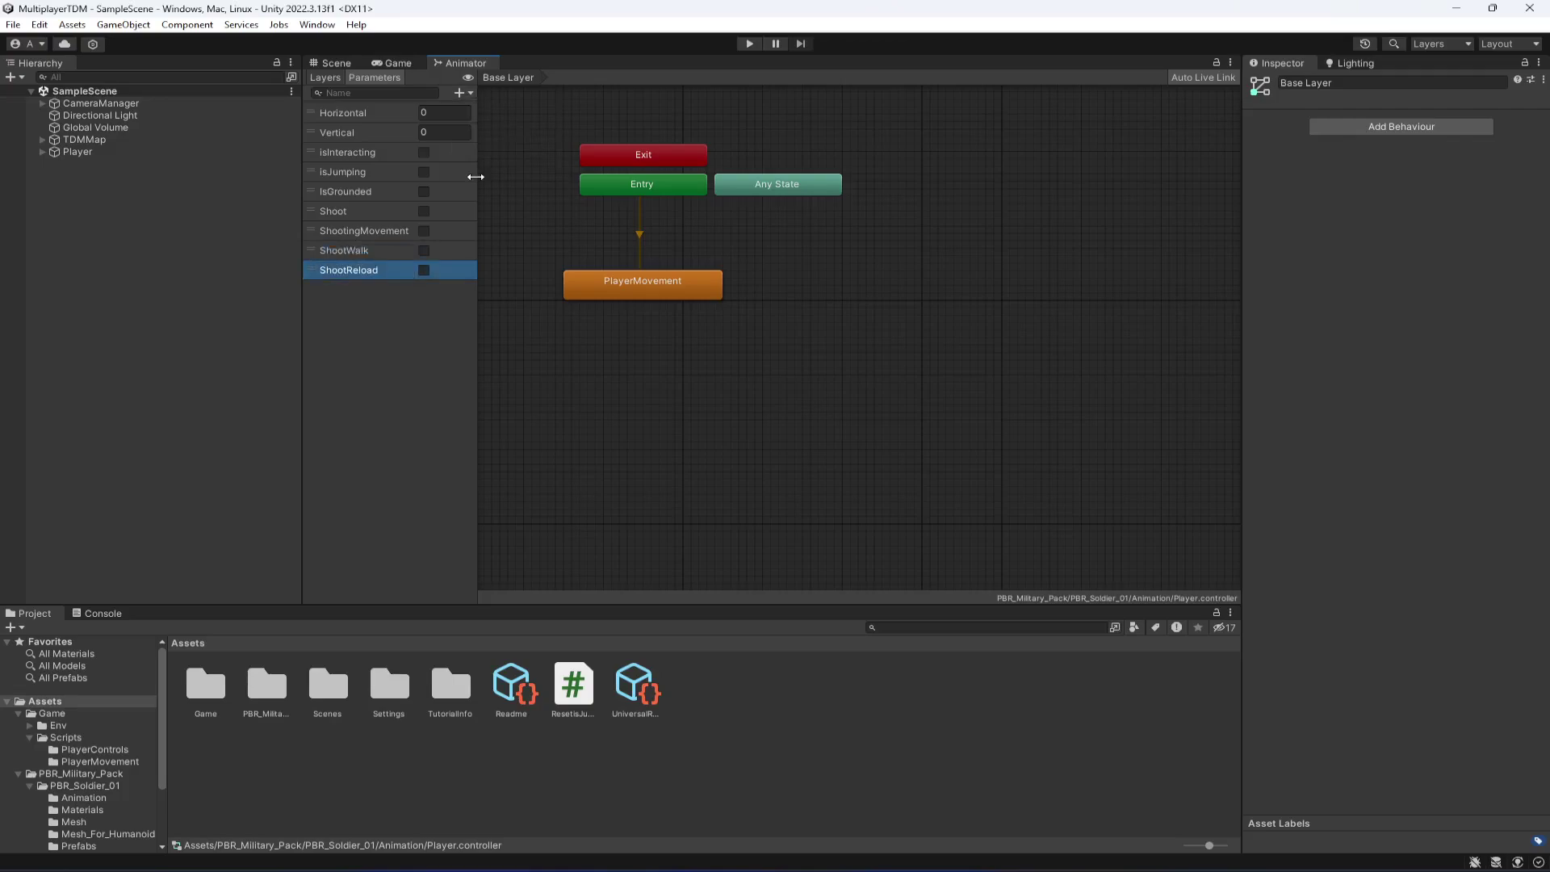
Step: Add a Bool parameter named Reload to the animator controller
left_click(466, 92)
left_click(493, 144)
type("reload")
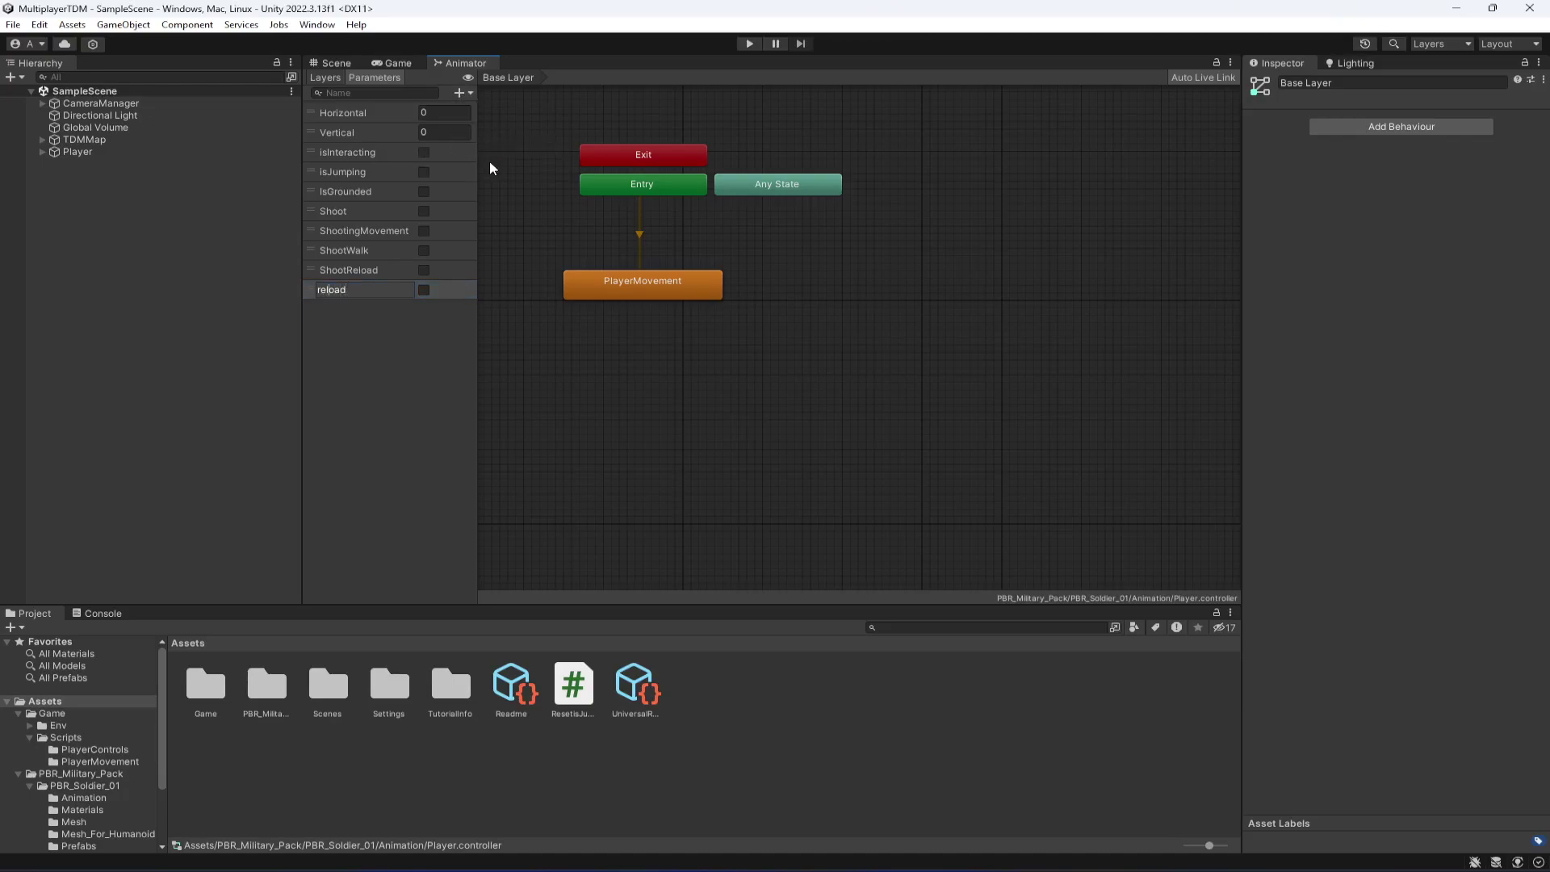
key("BackSpace")
type("R")
key("Return")
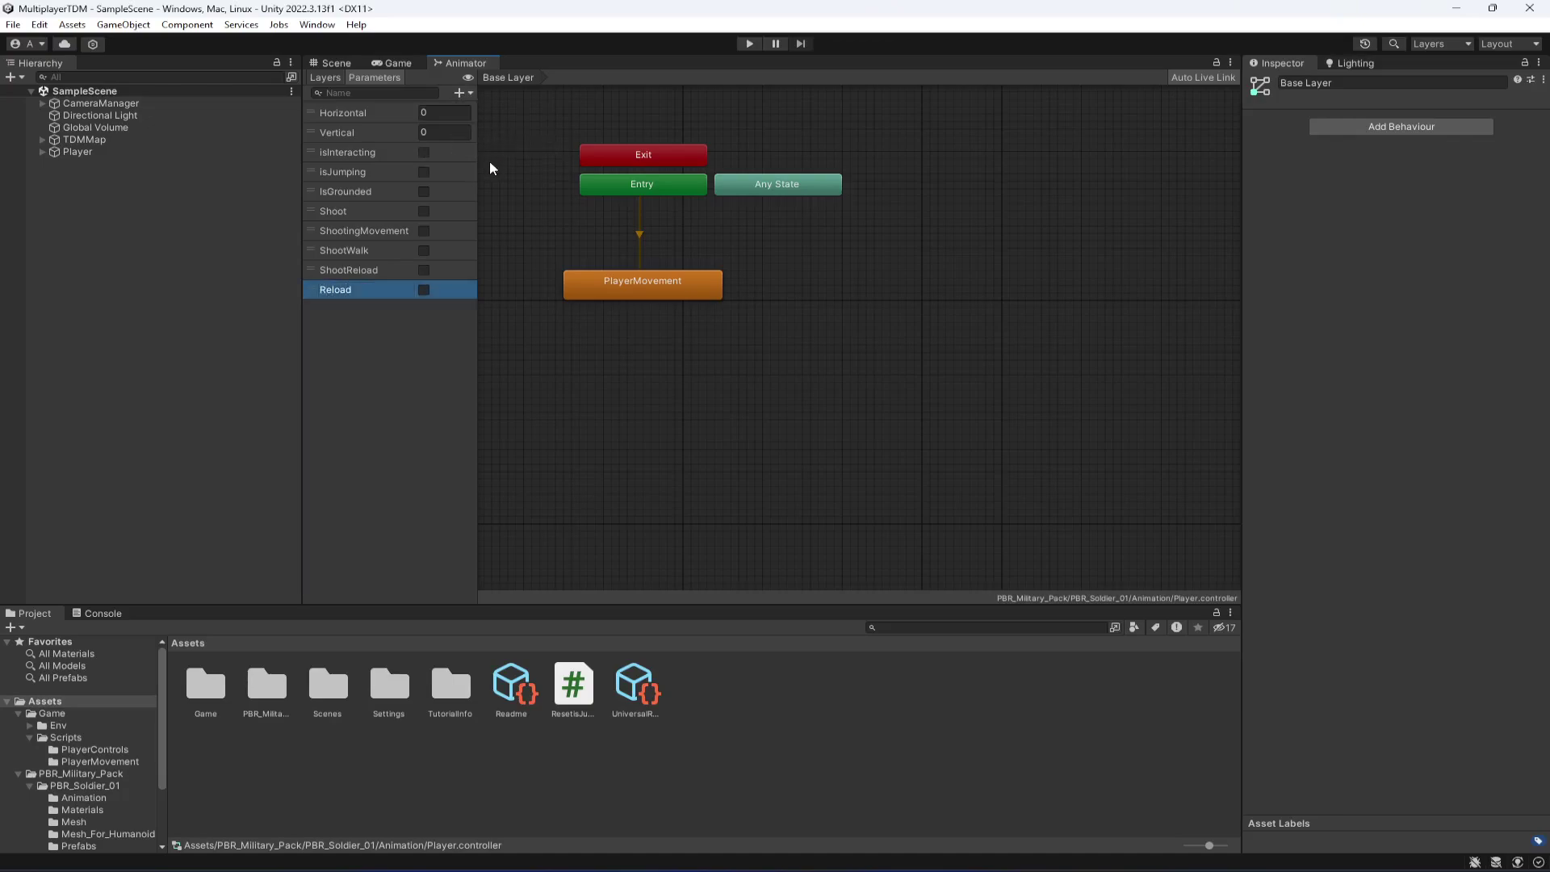
Step: Create a sub-state machine just below the PlayerMovement state in the Base Layer and name it Movement
left_click(675, 378)
right_click(679, 361)
mouse_move(743, 369)
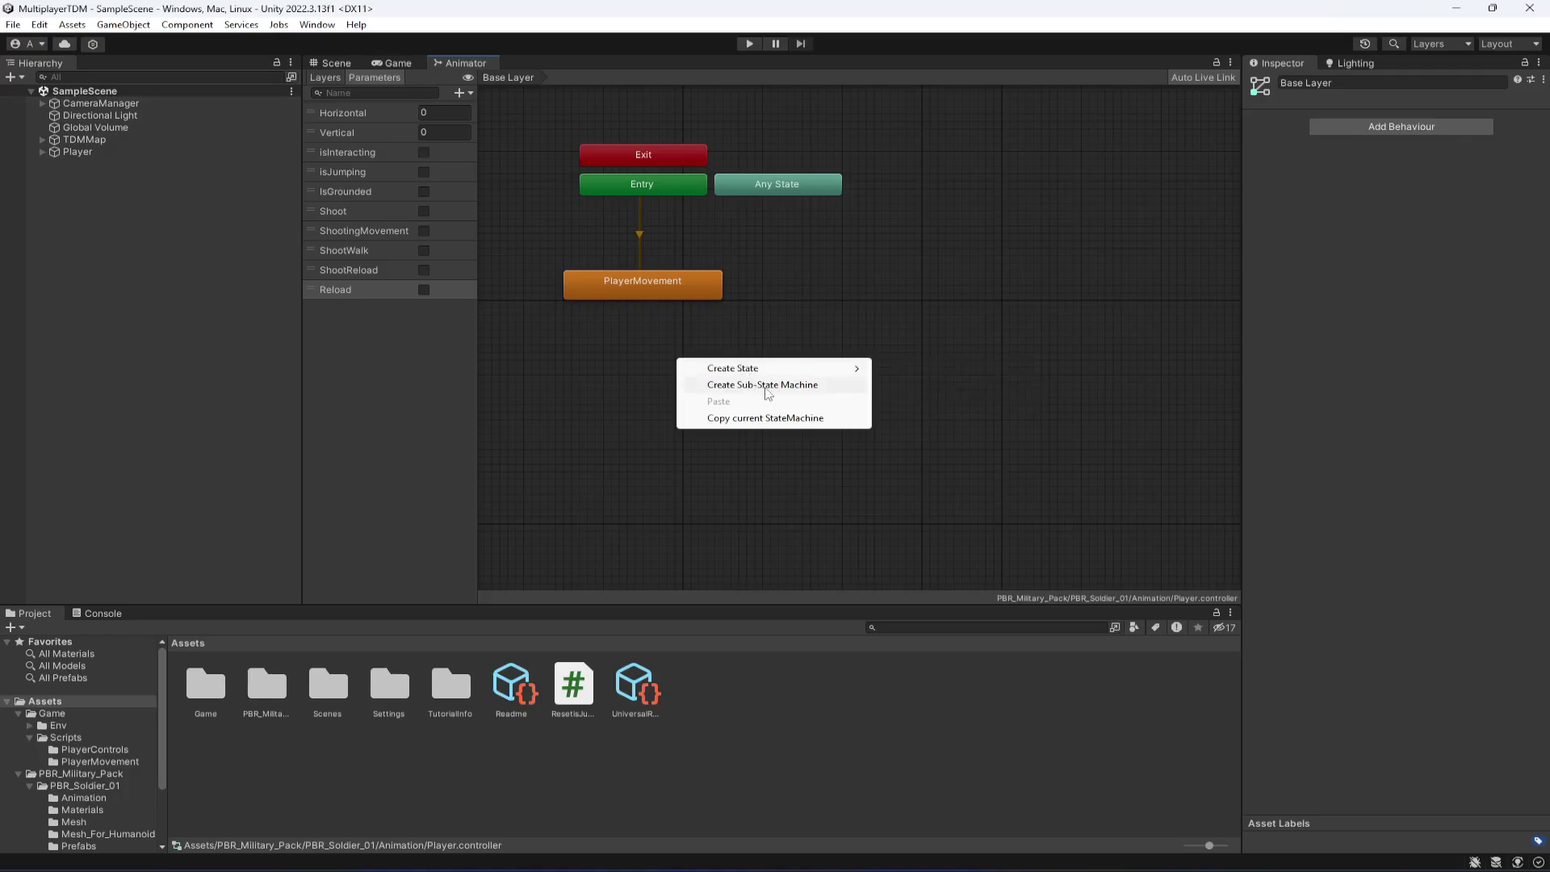
left_click(765, 385)
left_click_drag(751, 374, 691, 335)
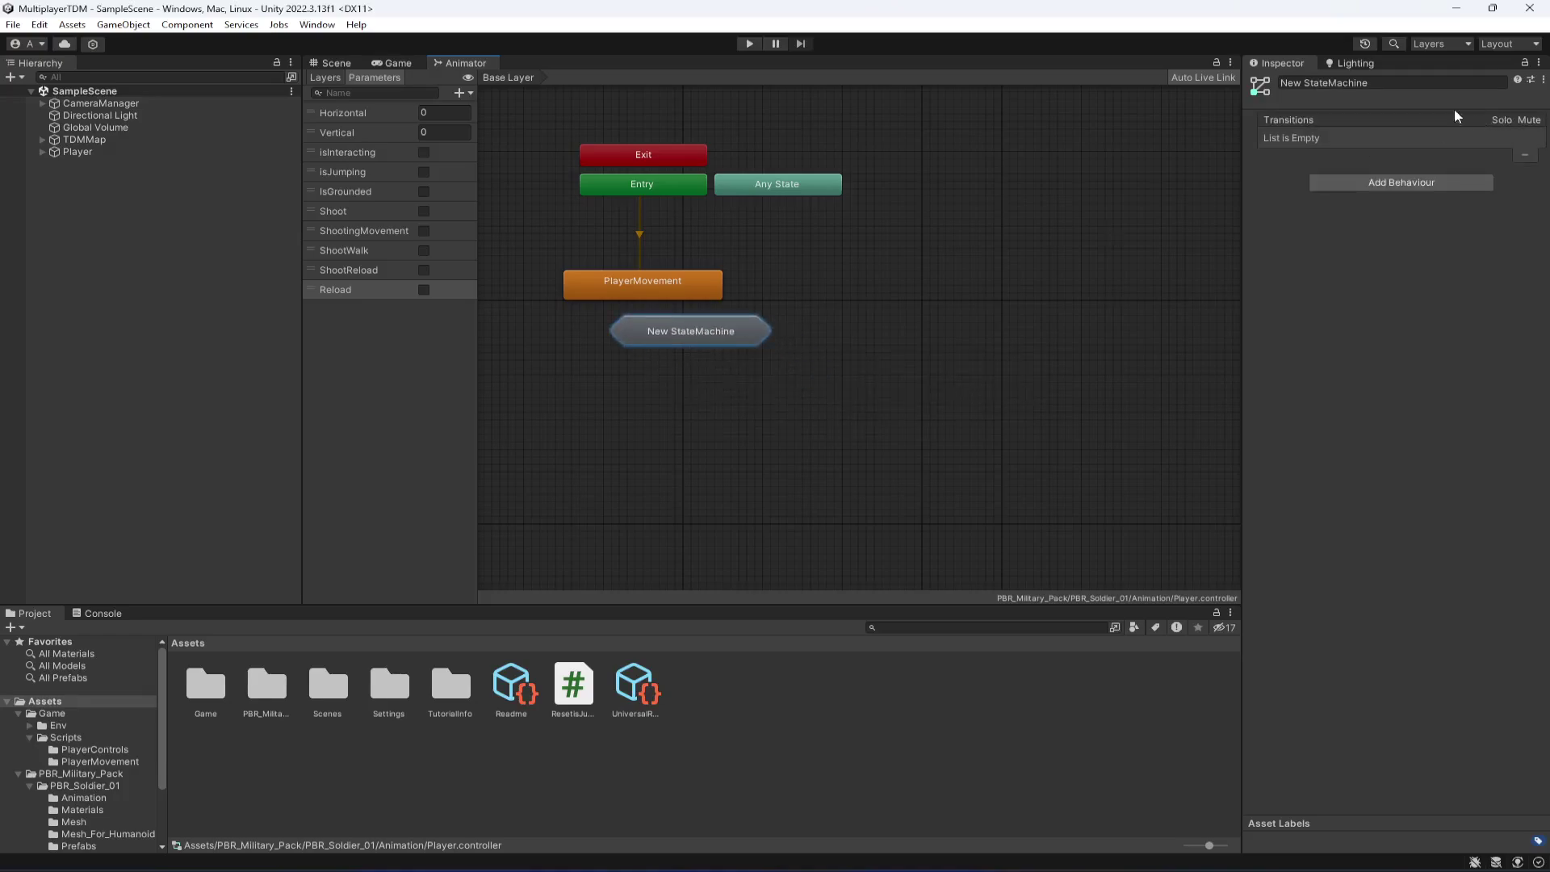
left_click(1408, 83)
type("Movement")
key("Return")
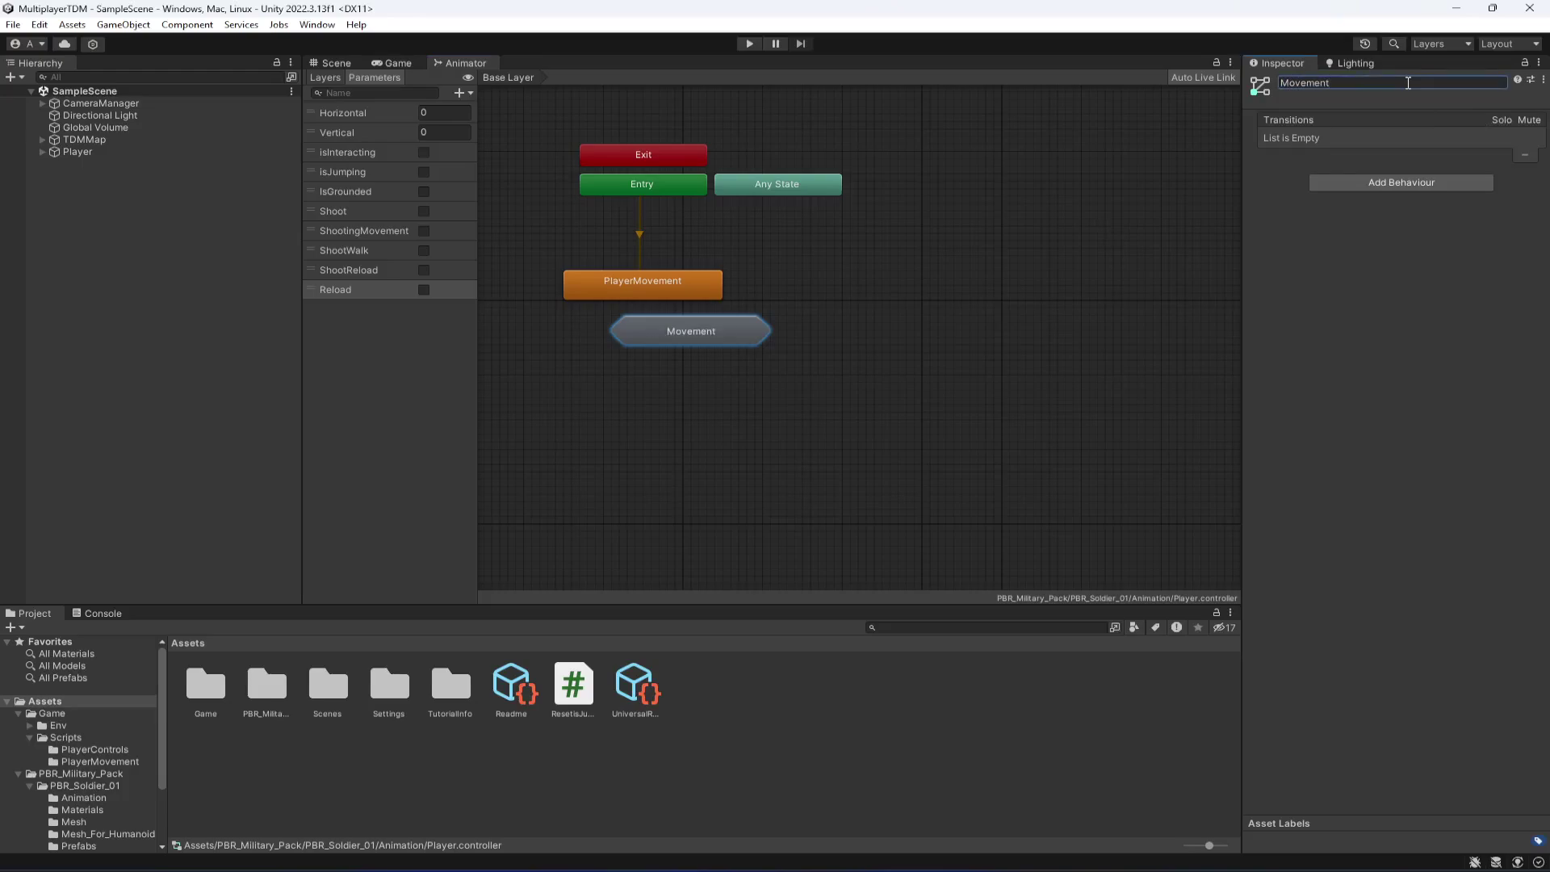
Step: Move the PlayerMovement state into the Movement sub-state machine and arrange the nodes inside, stacking Exit and Any State above Entry
left_click_drag(656, 292, 693, 332)
double_click(691, 331)
left_click_drag(601, 295, 791, 378)
left_click_drag(606, 304, 604, 344)
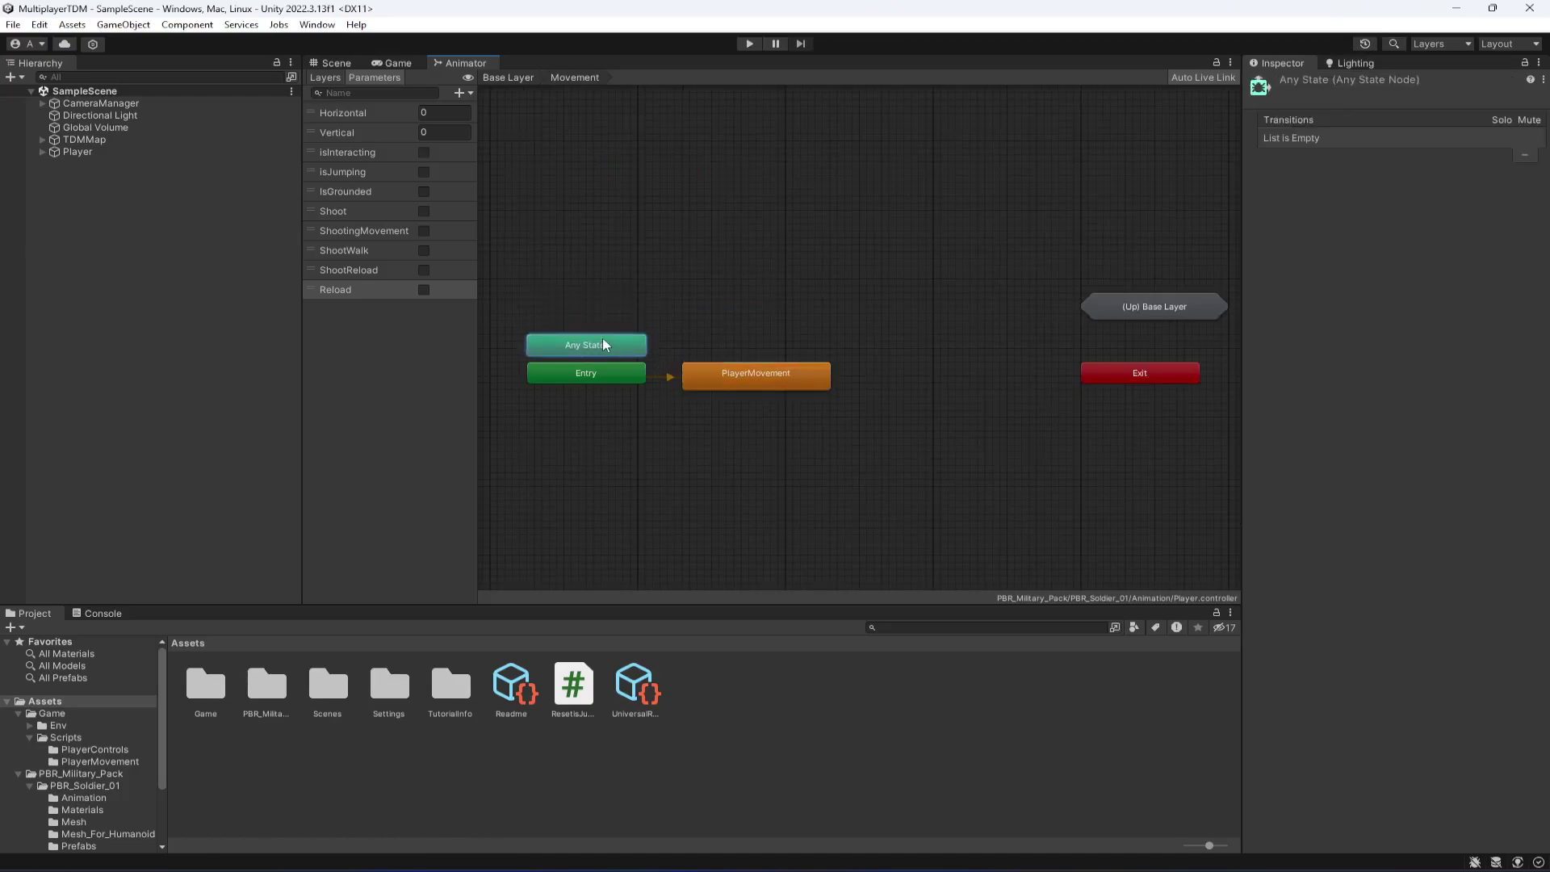
left_click_drag(1176, 316, 1131, 286)
left_click_drag(1146, 371, 598, 324)
left_click(703, 293)
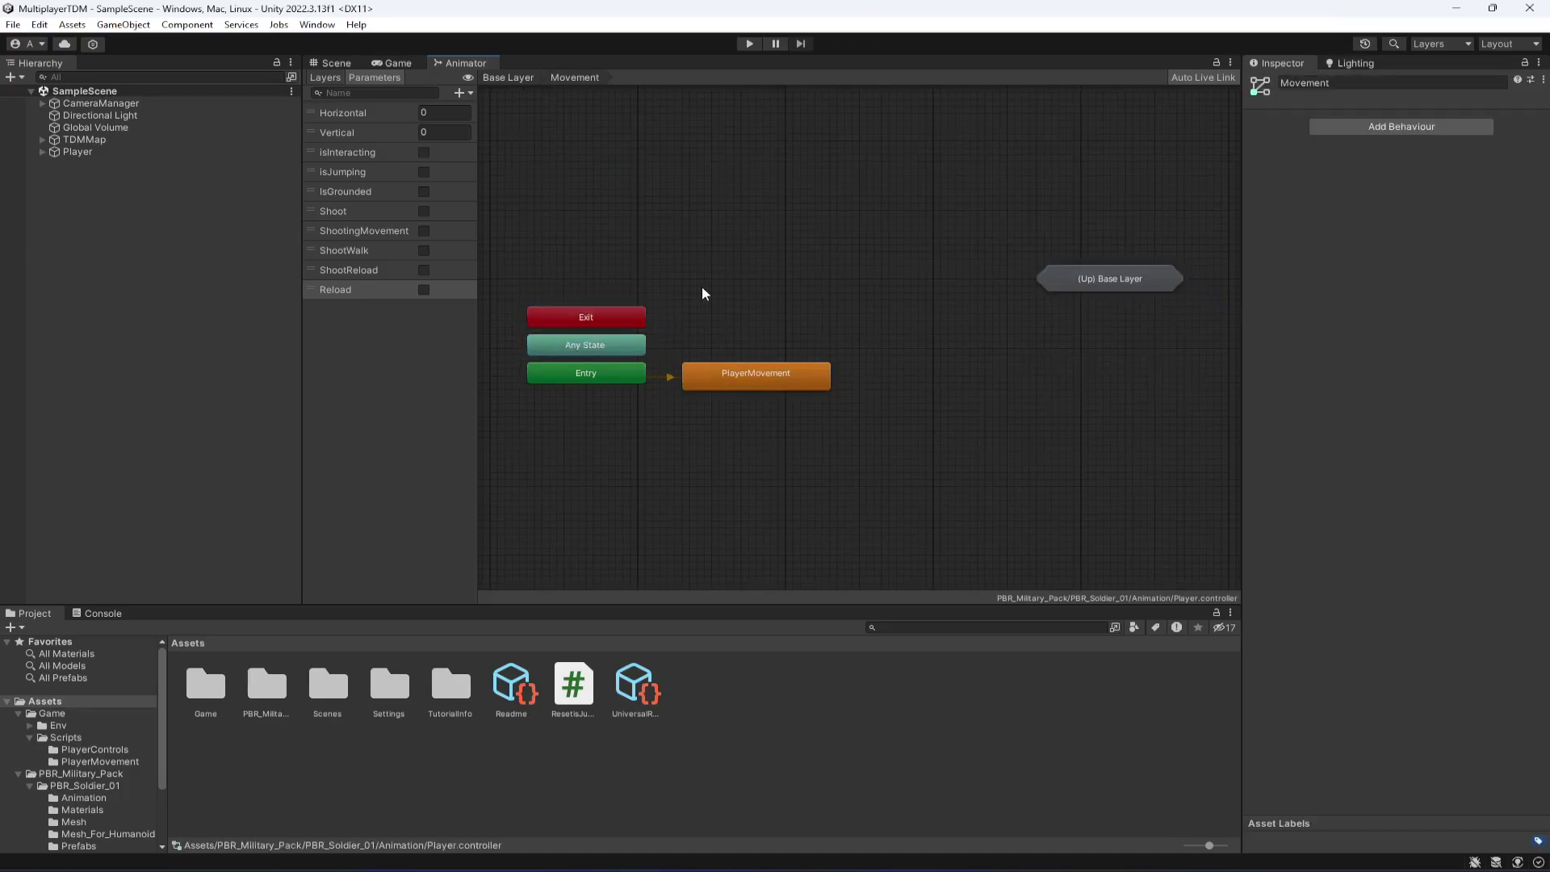
Step: Create a second sub-state machine in the Base Layer beside Movement and name it ShootingMovement
left_click(517, 77)
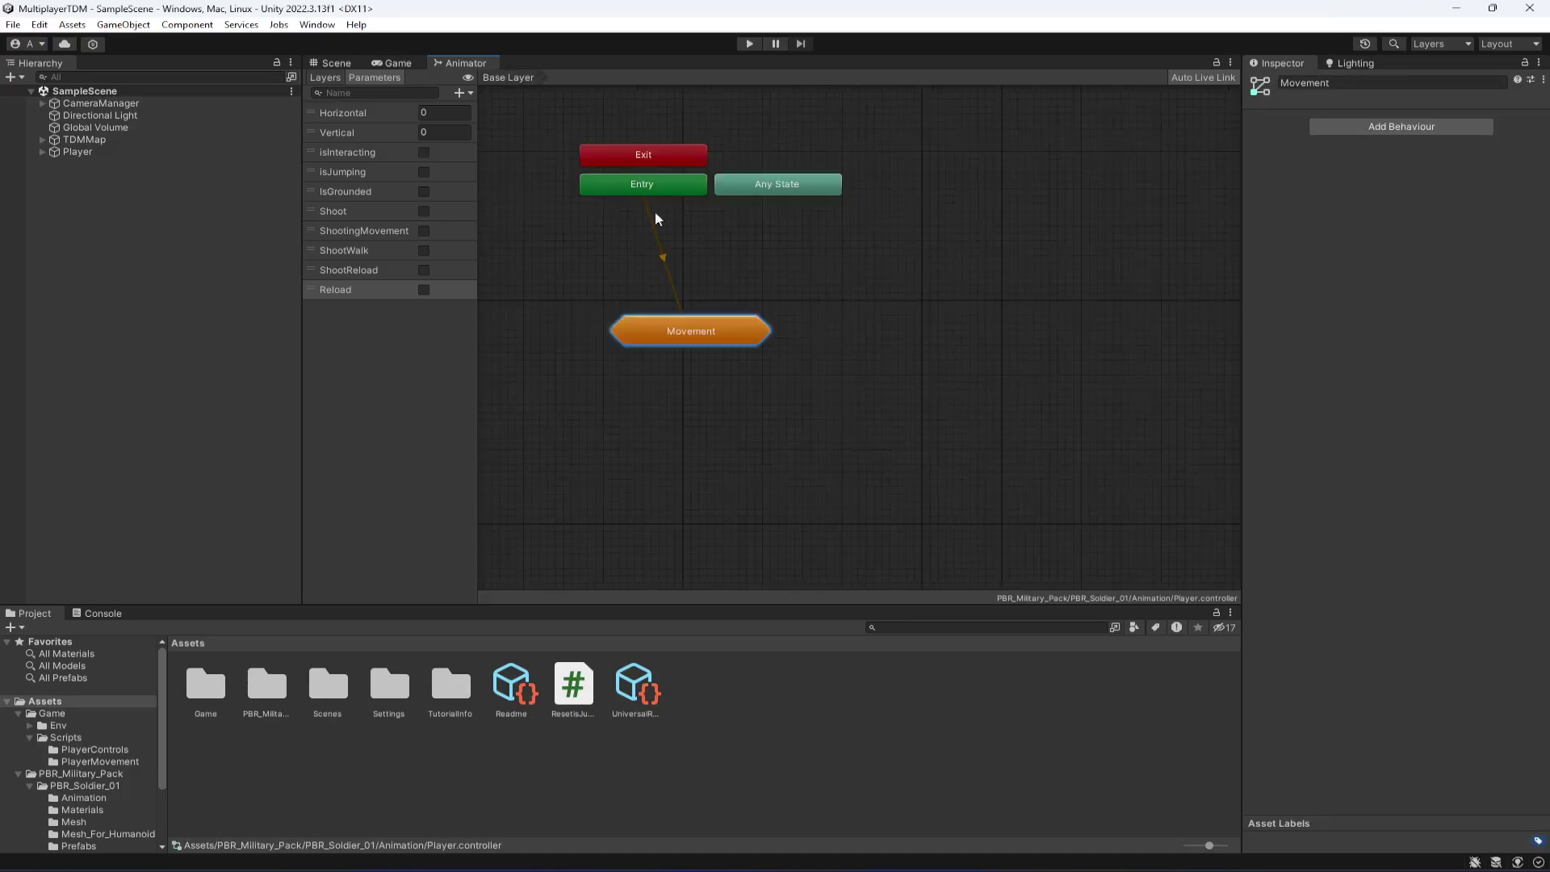
right_click(758, 416)
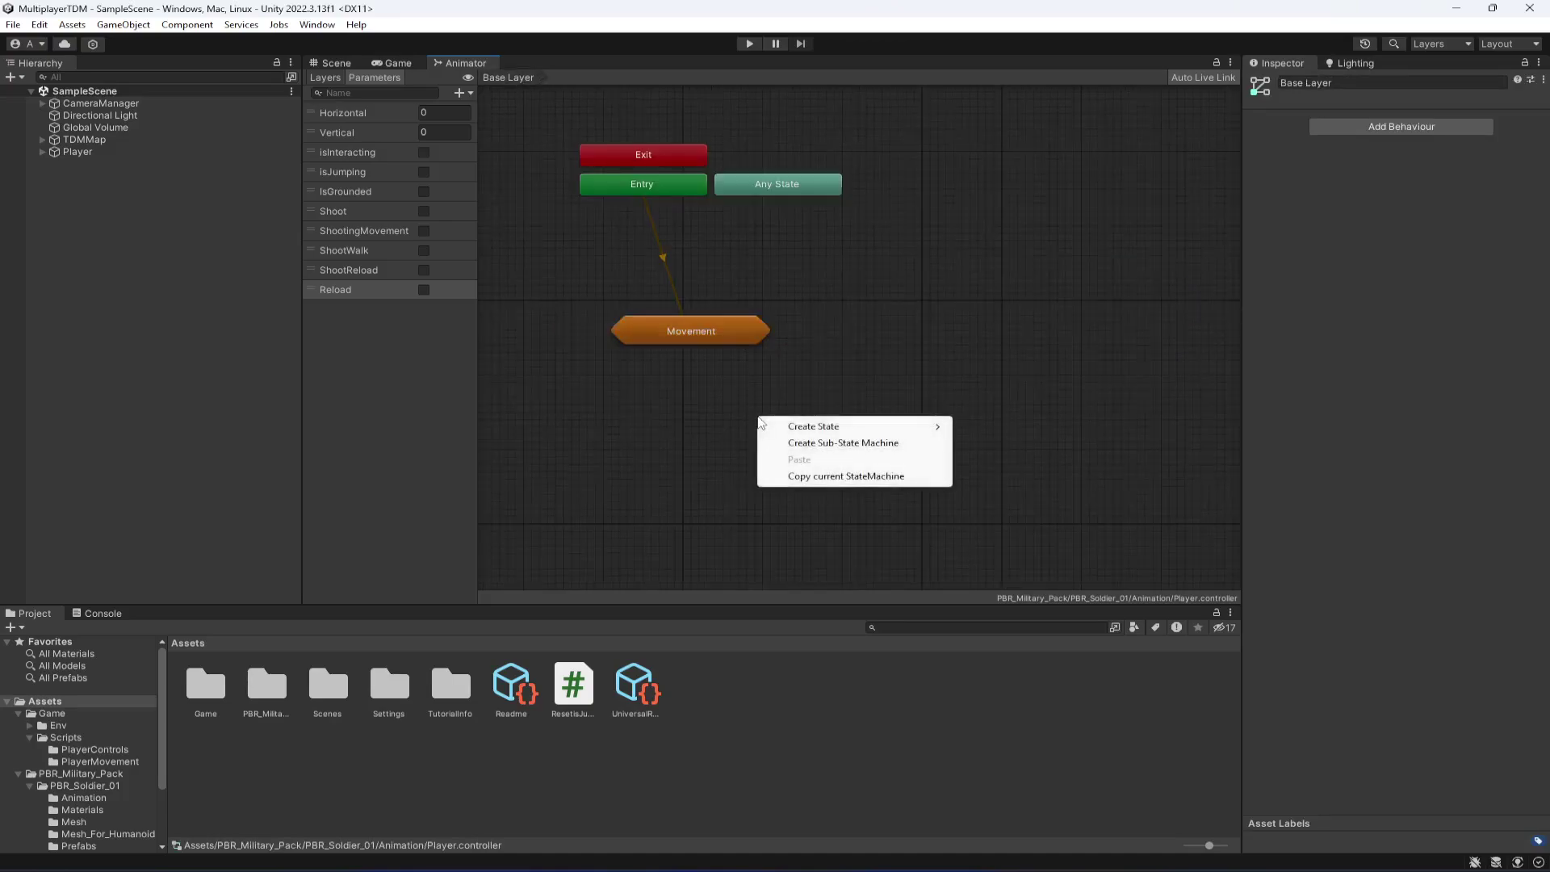
left_click(838, 443)
left_click_drag(837, 441, 907, 329)
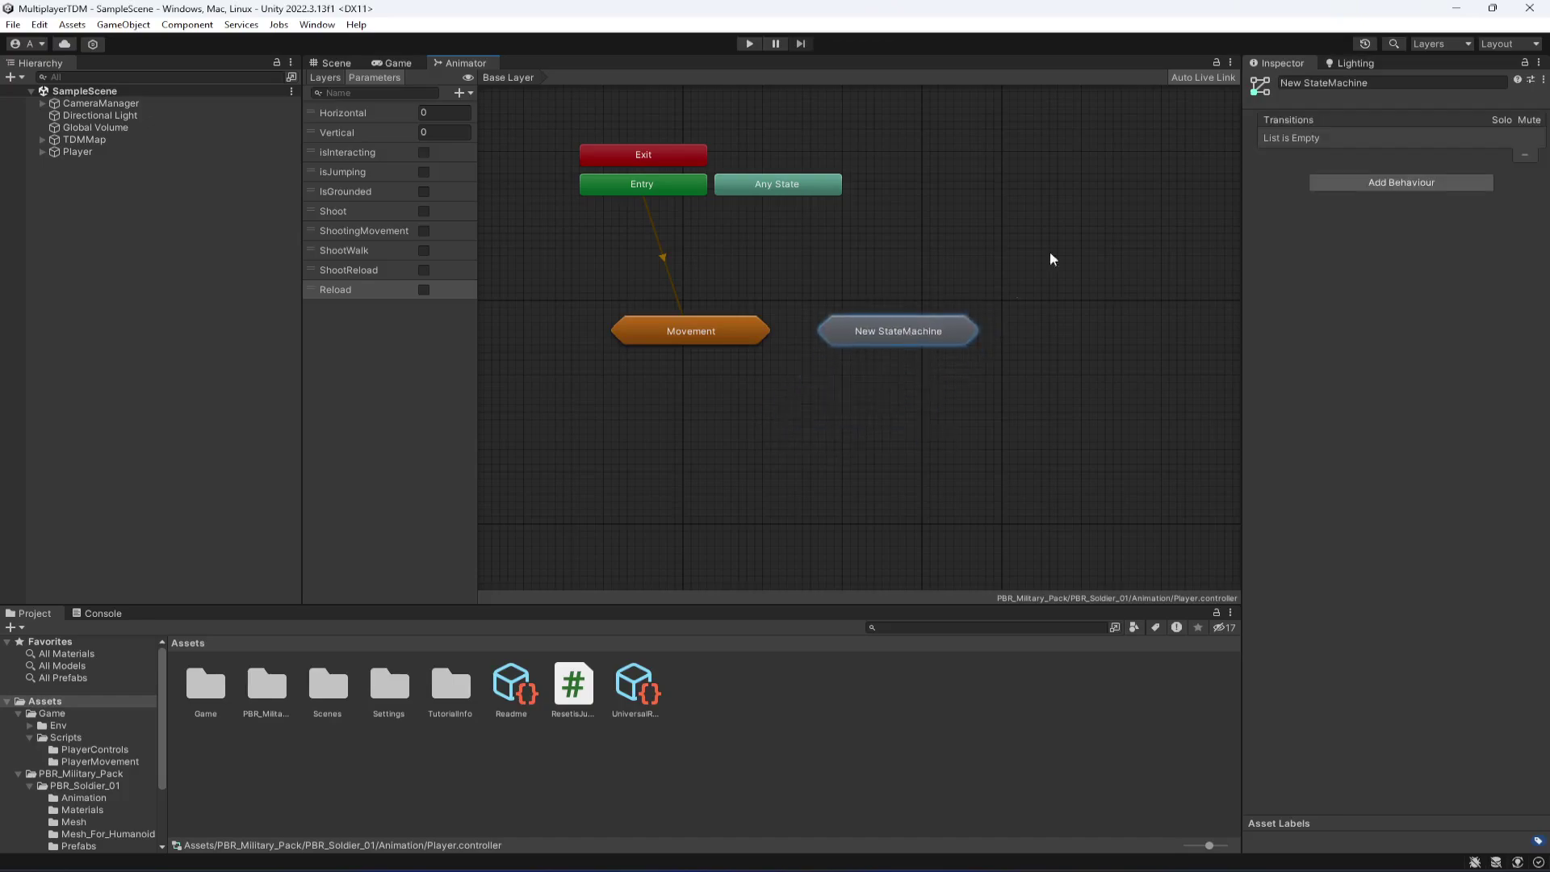
left_click(1398, 84)
type("Shooting")
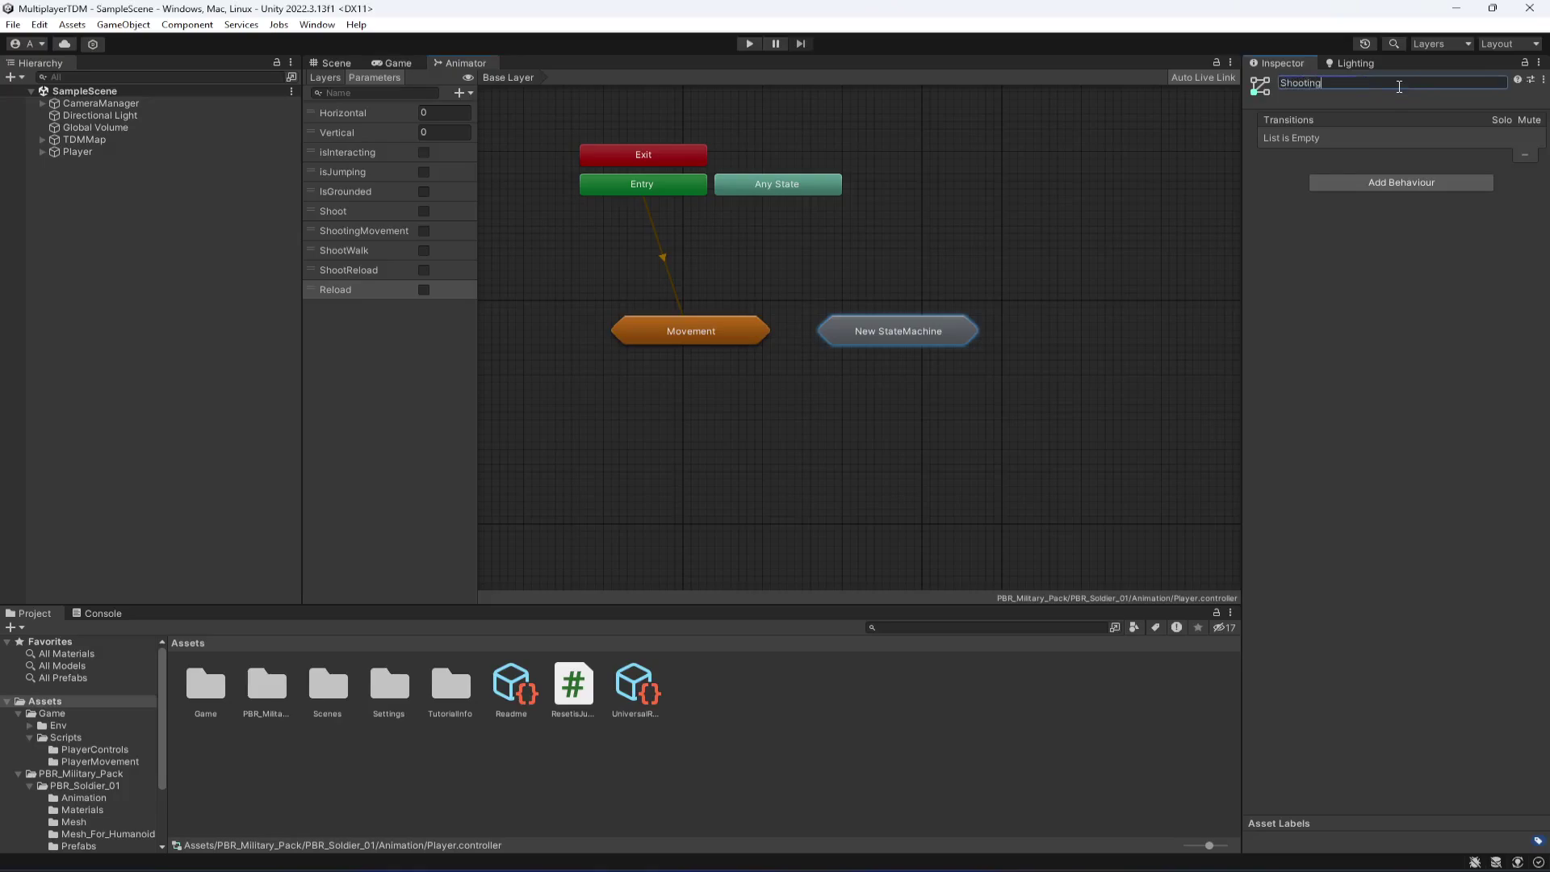
type("Movement")
key("Return")
Step: Duplicate the PlayerMovement blend tree state inside Movement and move the copy up to the Base Layer
double_click(637, 332)
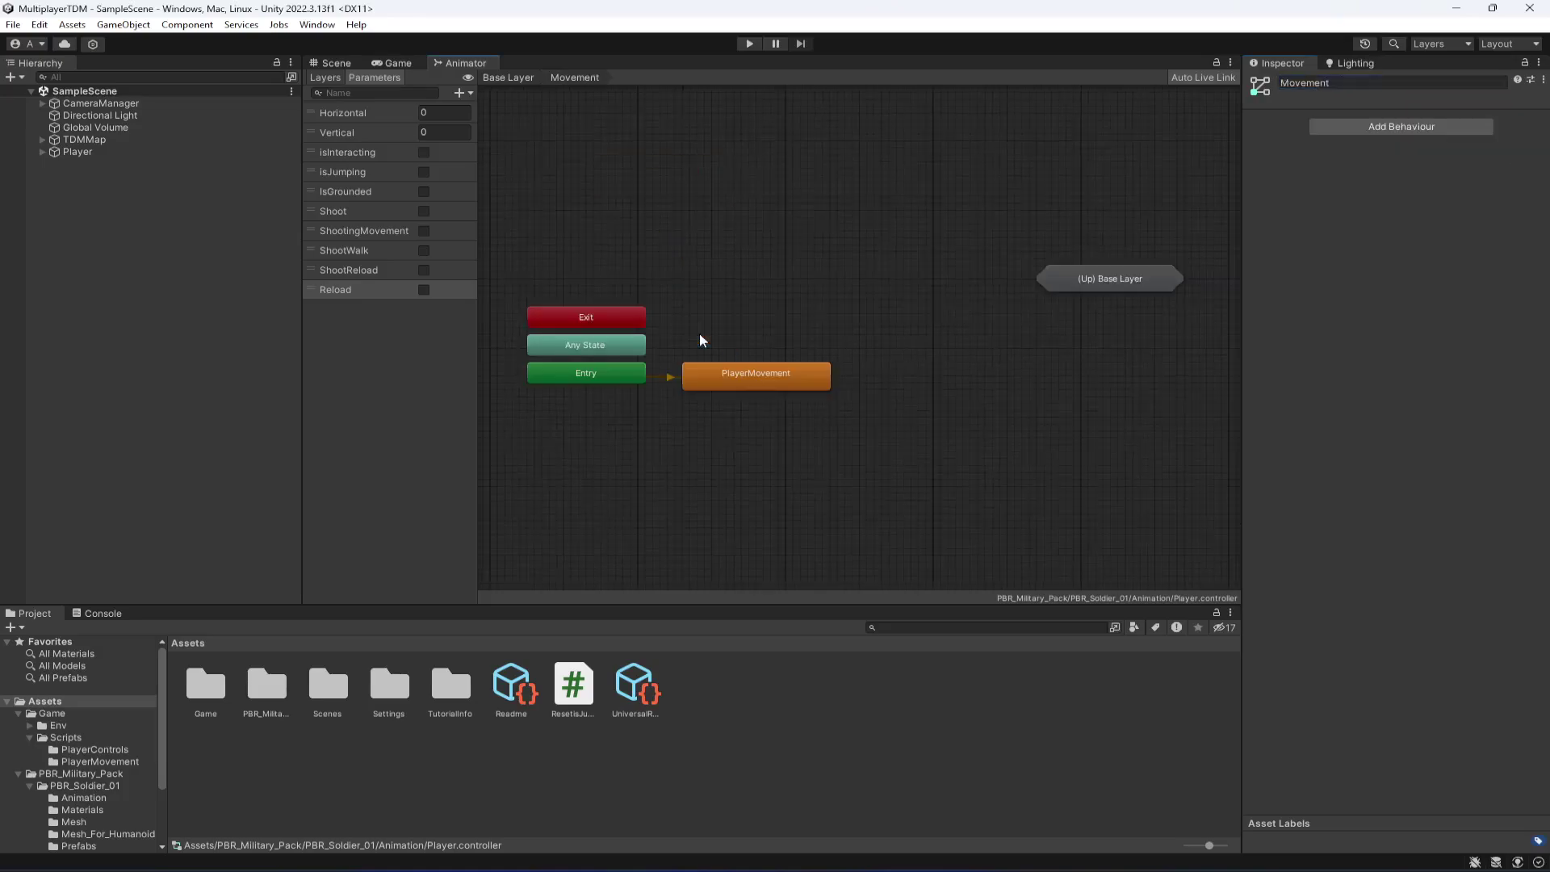
left_click(795, 376)
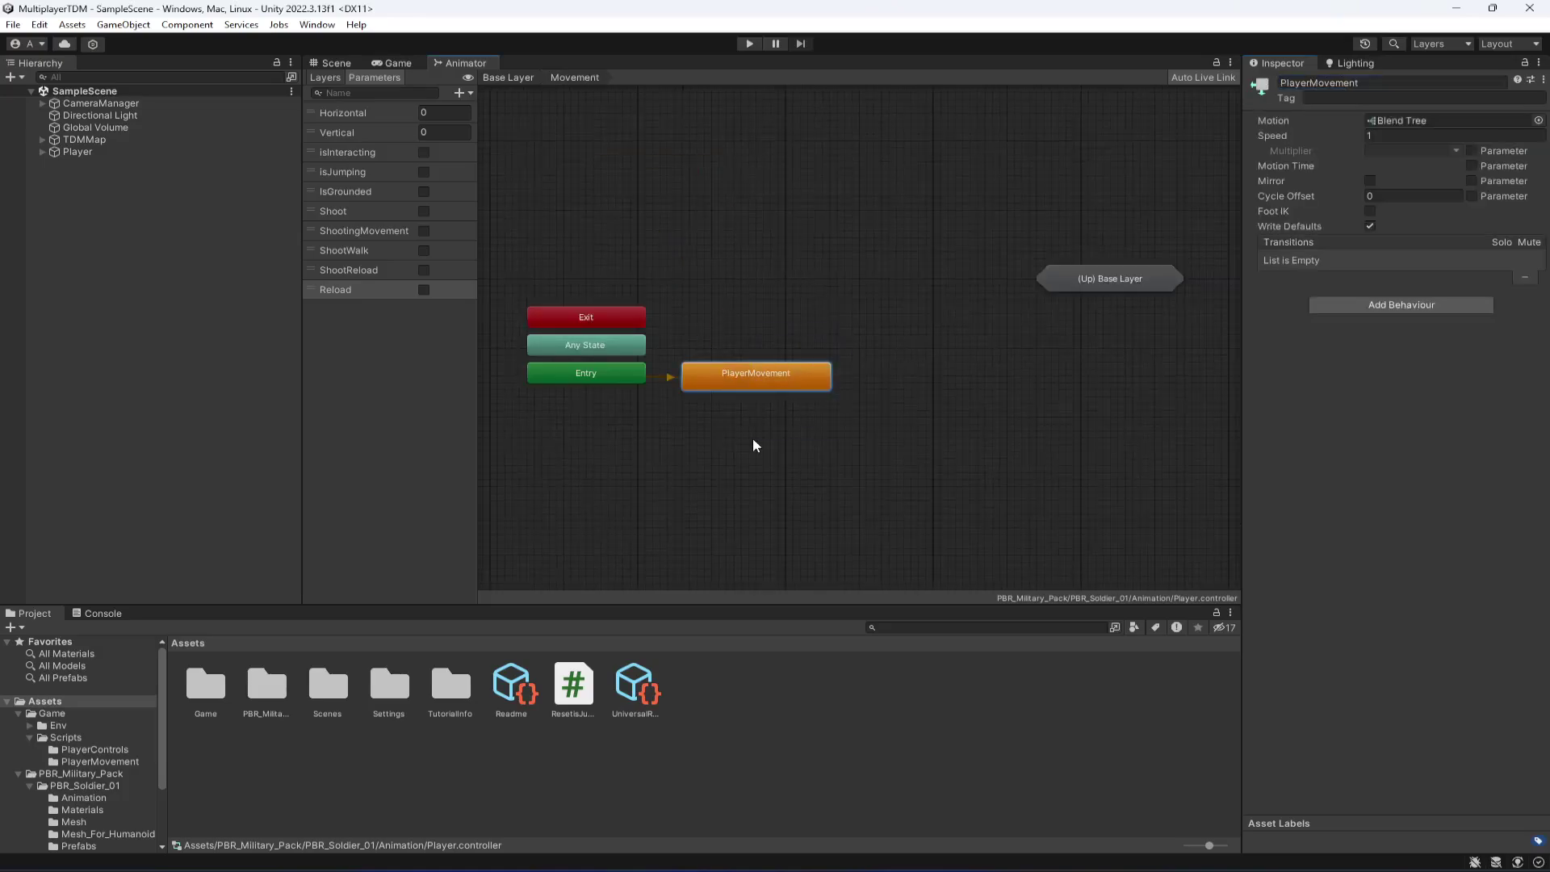
double_click(757, 381)
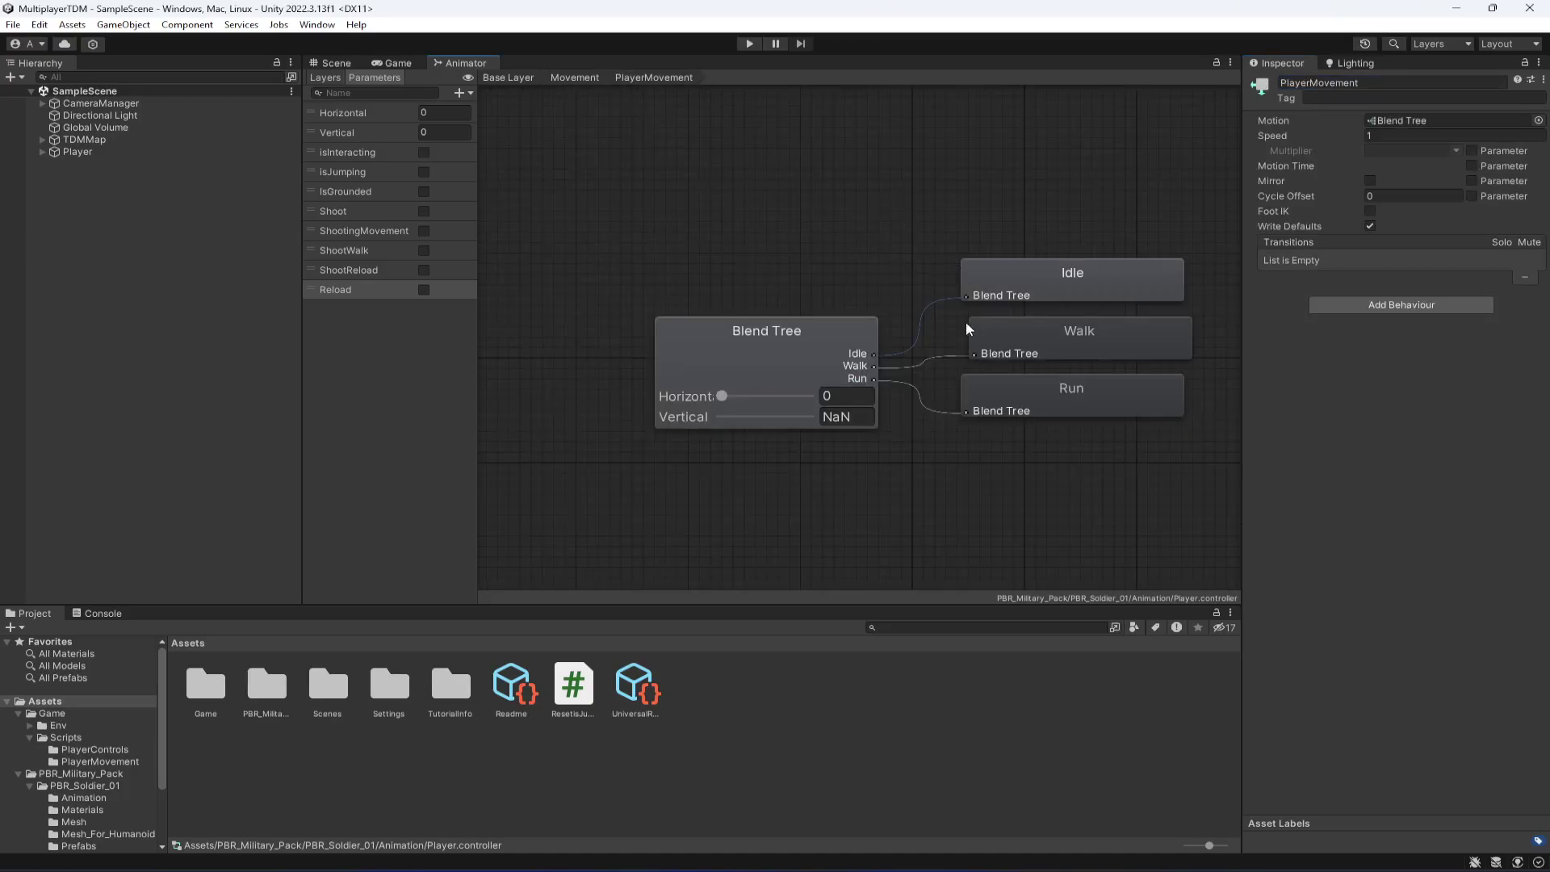
left_click(581, 77)
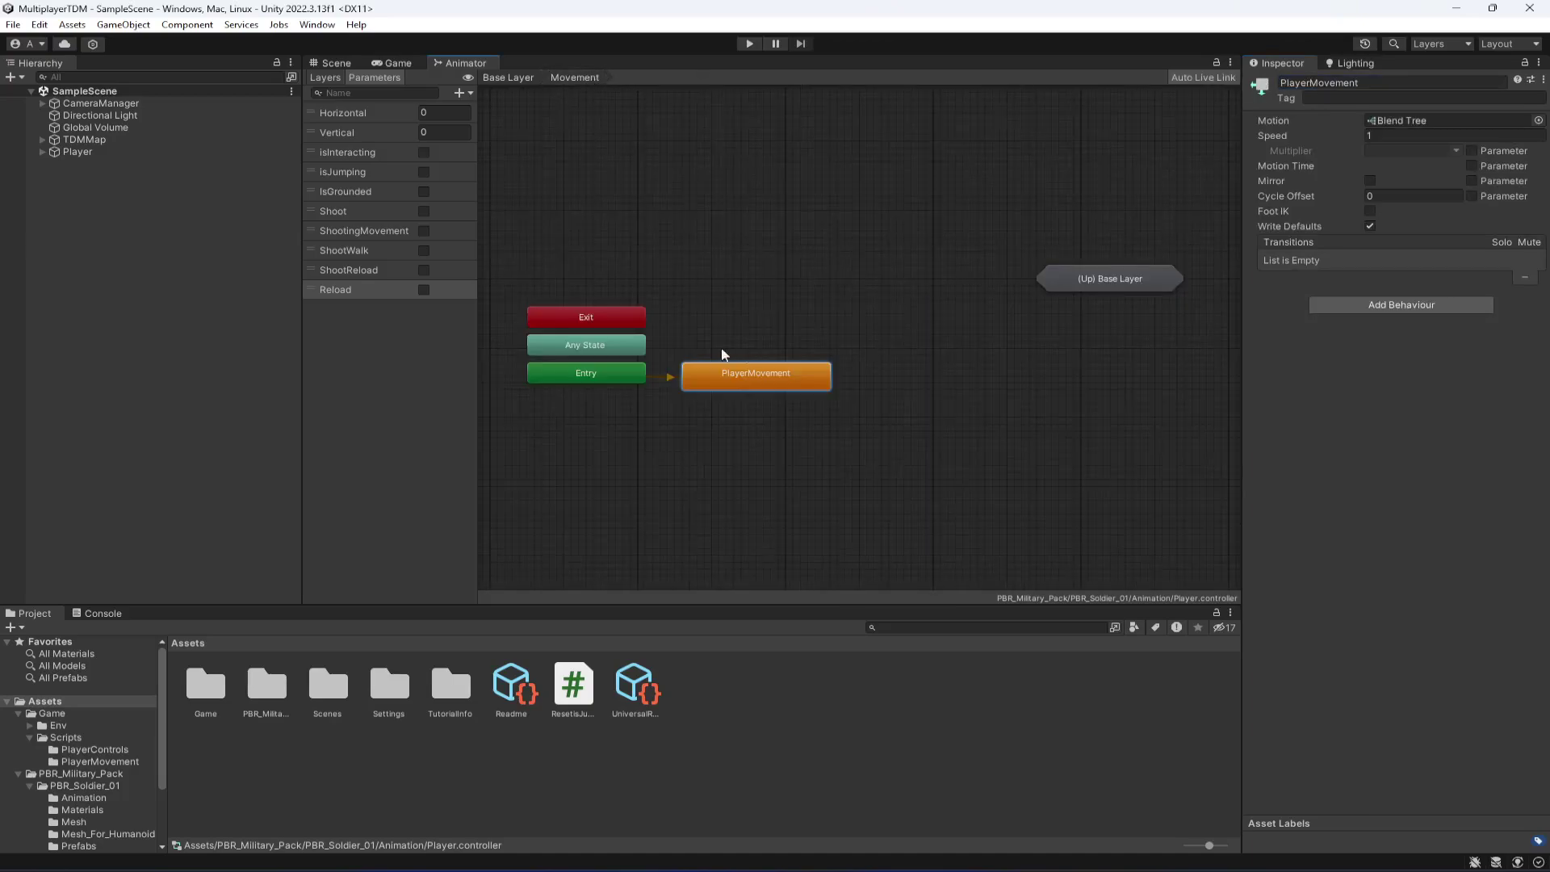
left_click(807, 376)
key("ctrl+d")
left_click_drag(809, 409, 1115, 279)
Step: Reposition the Base Layer's sub-state machines, with Movement directly below Entry and ShootingMovement slightly higher beside it
left_click(508, 78)
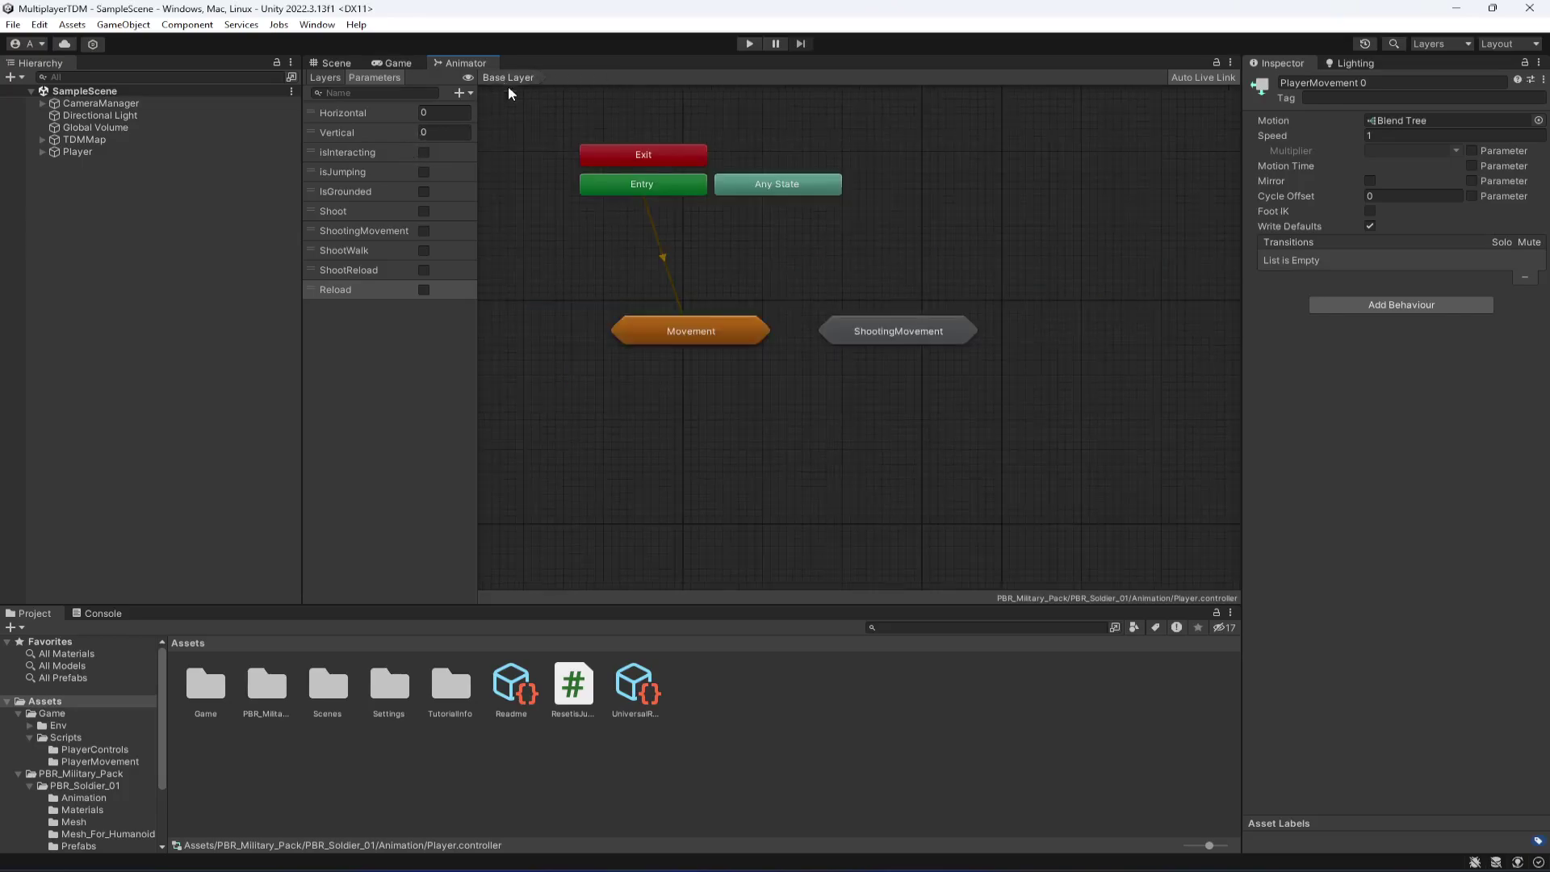
left_click_drag(713, 338, 674, 338)
mouse_move(866, 342)
left_mouse_down()
mouse_move(854, 369)
mouse_move(874, 327)
left_mouse_up()
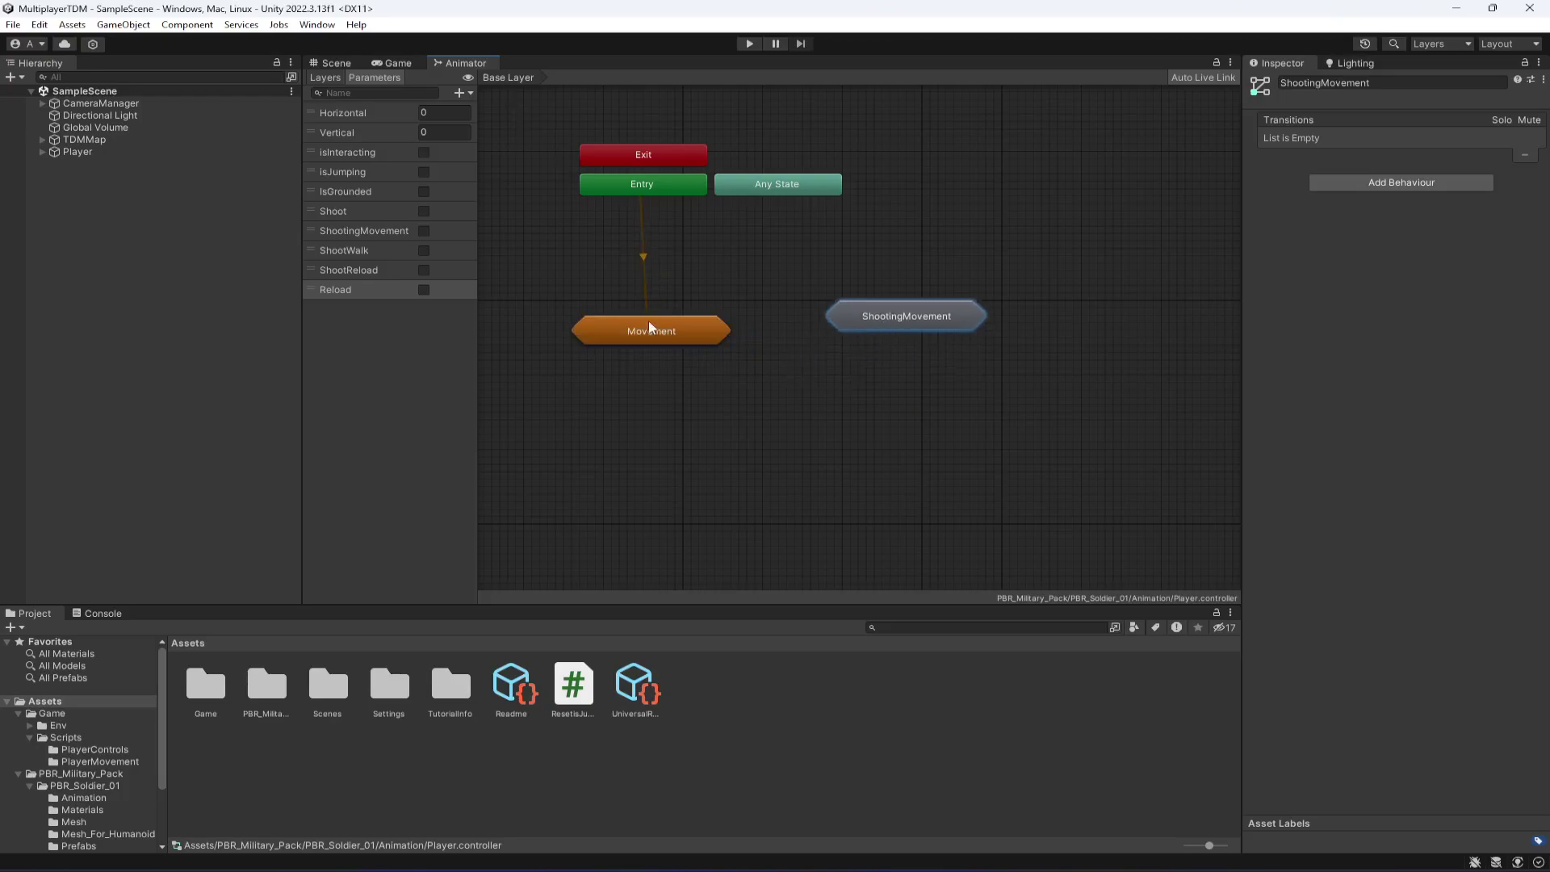
left_click(865, 278)
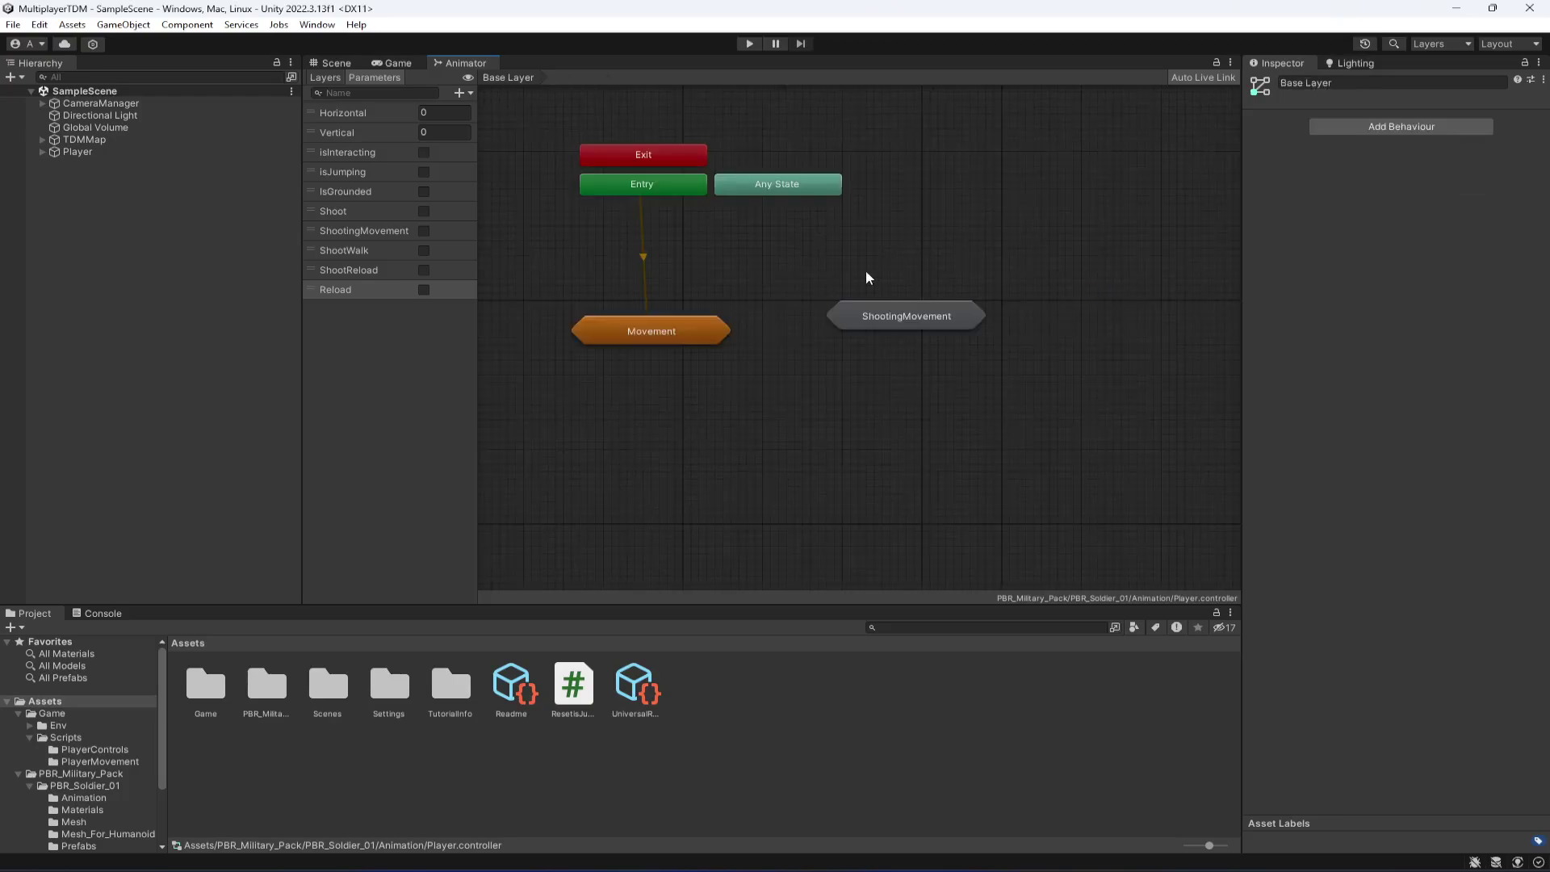
left_click(907, 318)
Step: Move the duplicated PlayerMovement state into the ShootingMovement sub-state machine and place it between Entry and Exit
scroll(868, 317, "down", 5)
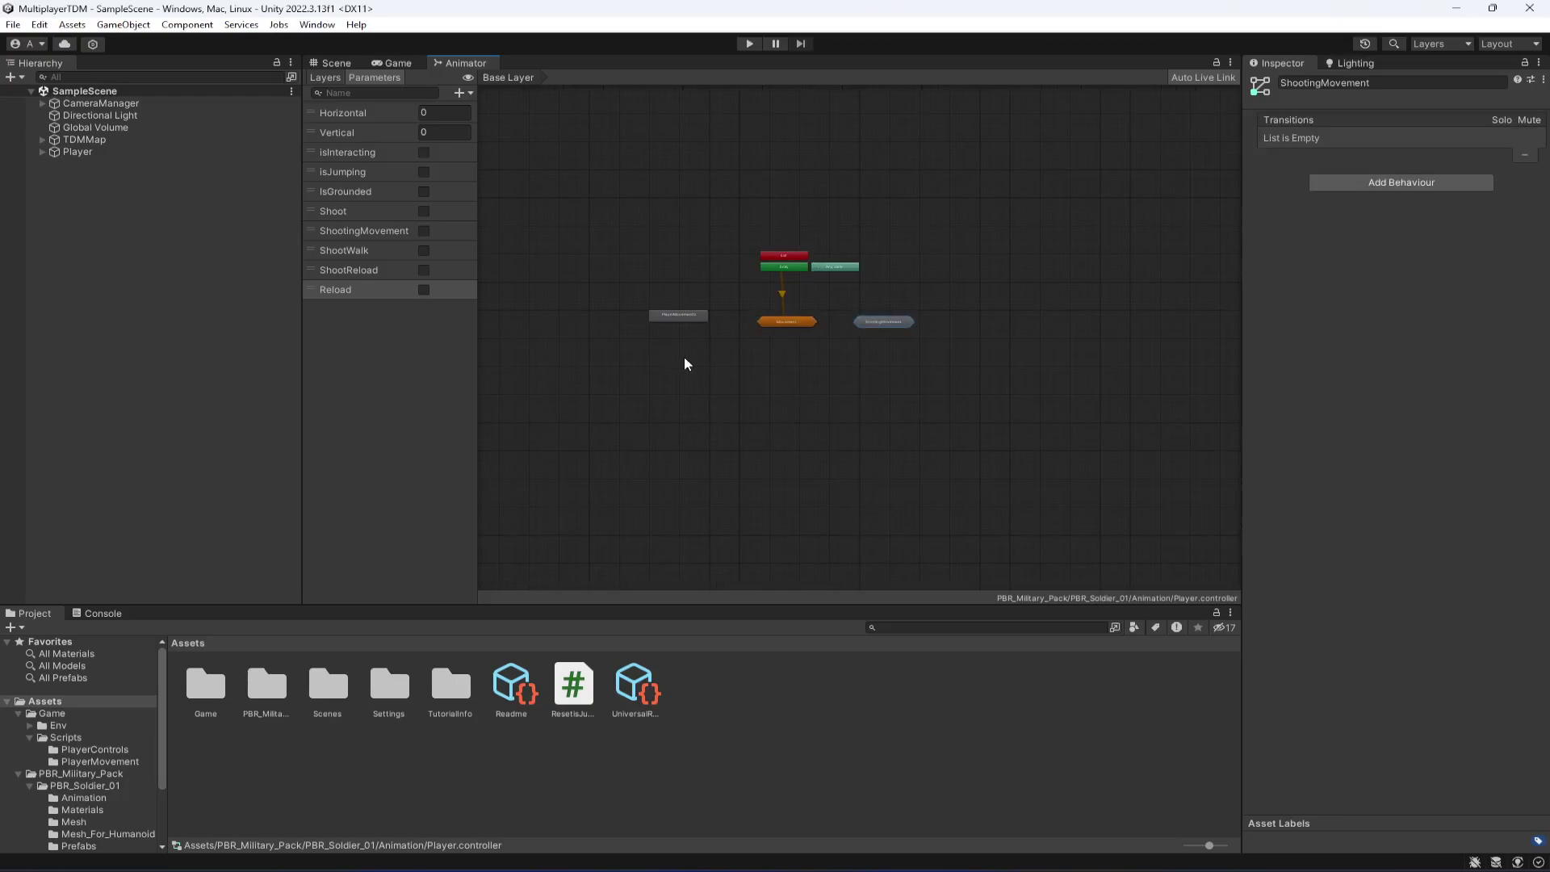
scroll(822, 385, "up", 4)
left_click_drag(562, 265, 936, 279)
double_click(929, 277)
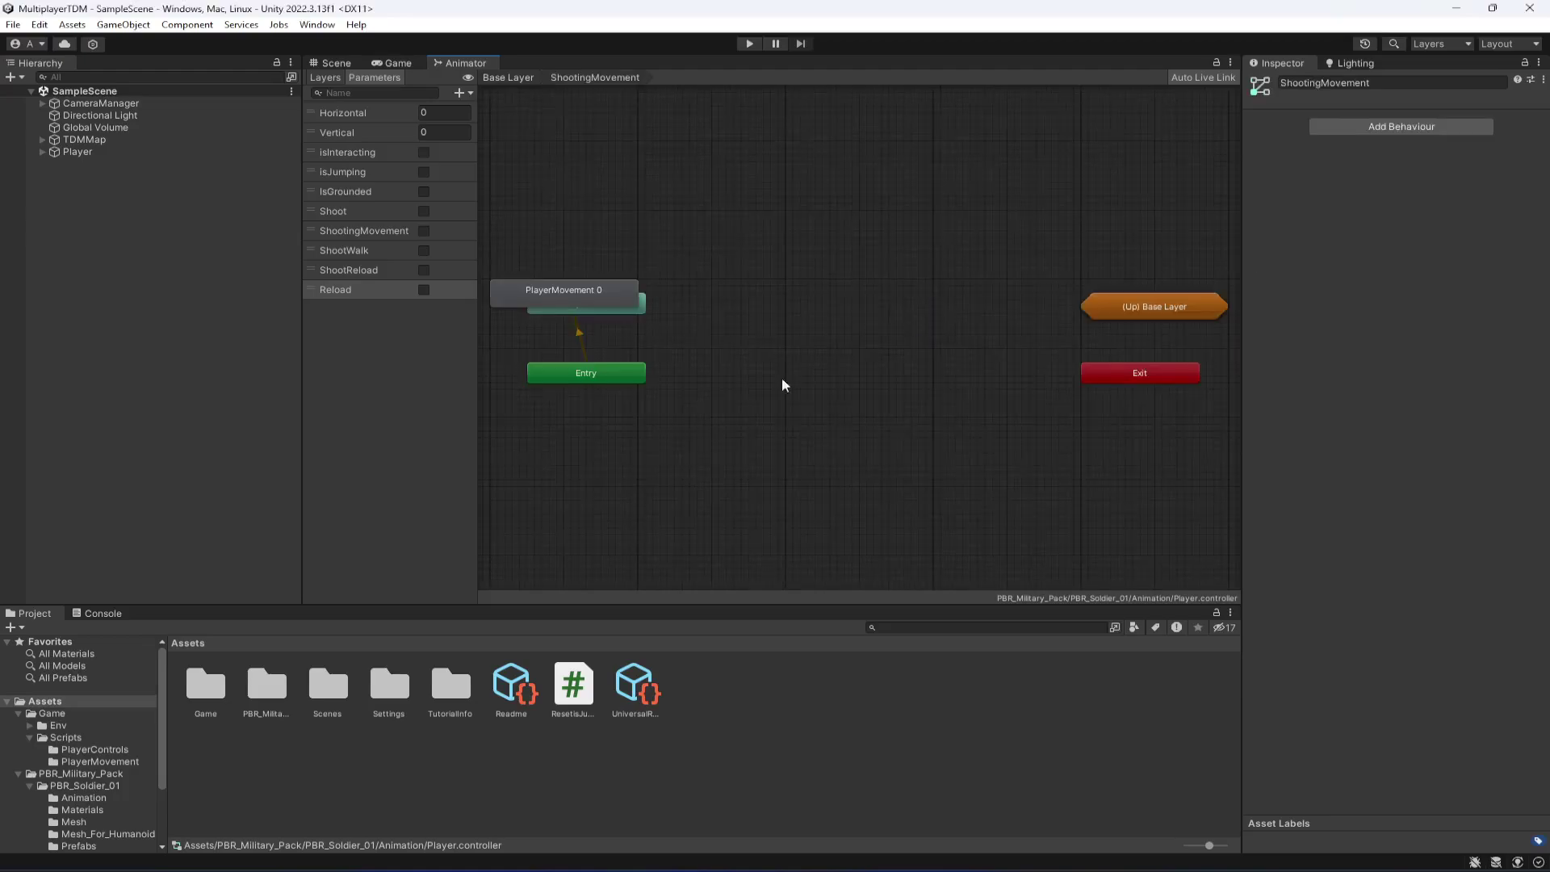
left_click_drag(593, 304, 805, 356)
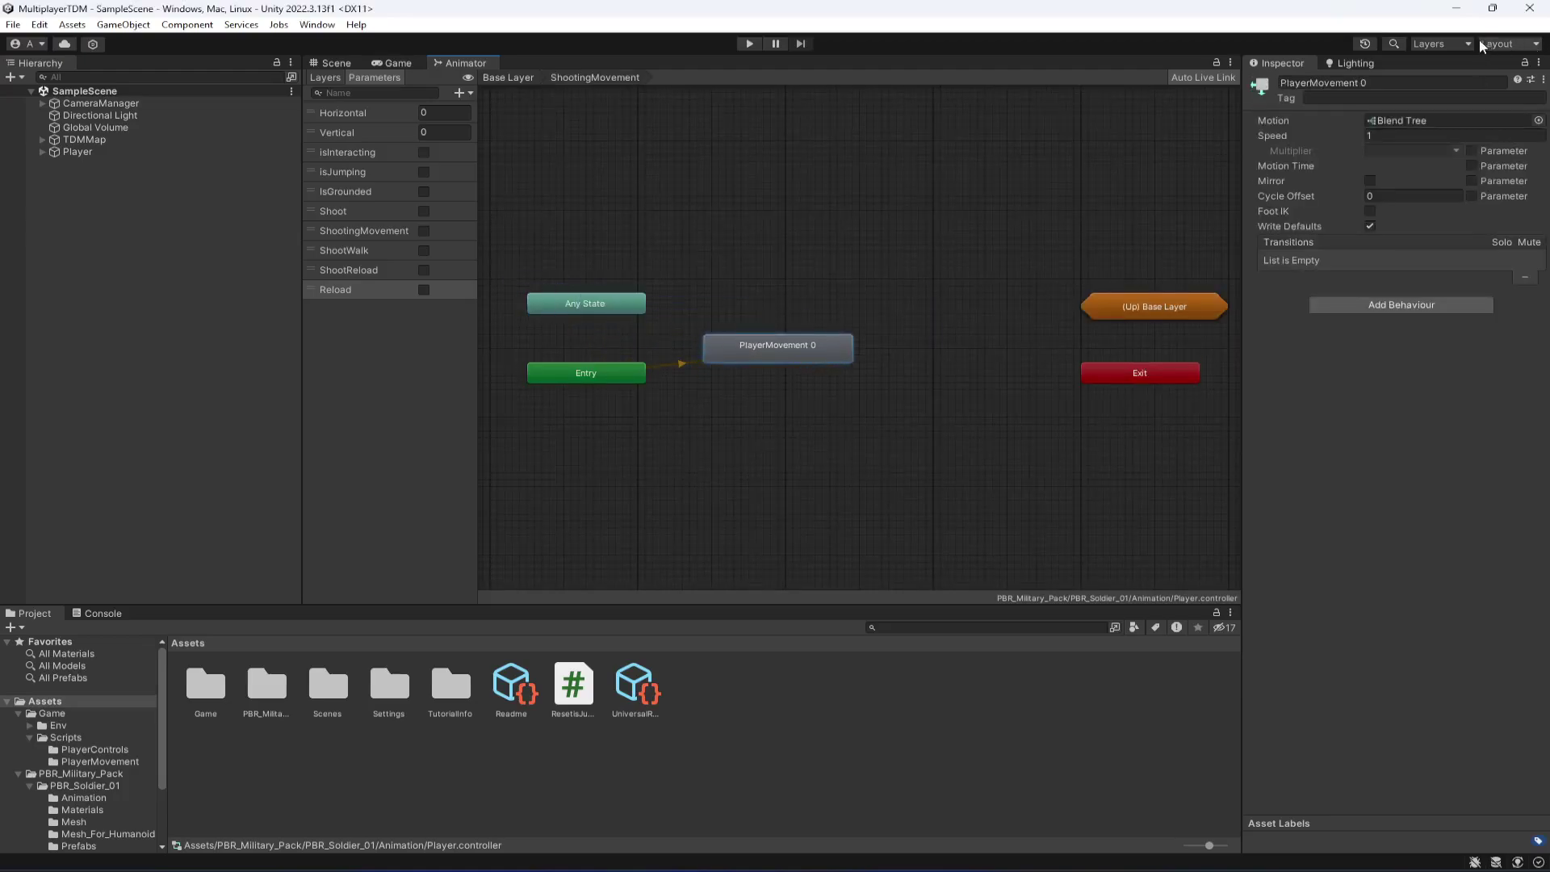
Step: Rename the PlayerMovement 0 state in ShootingMovement as PlayerMovement and align it level with Entry
left_click(1411, 80)
key("End")
key("BackSpace")
key("BackSpace")
key("Return")
left_click(864, 224)
left_click_drag(804, 349, 801, 374)
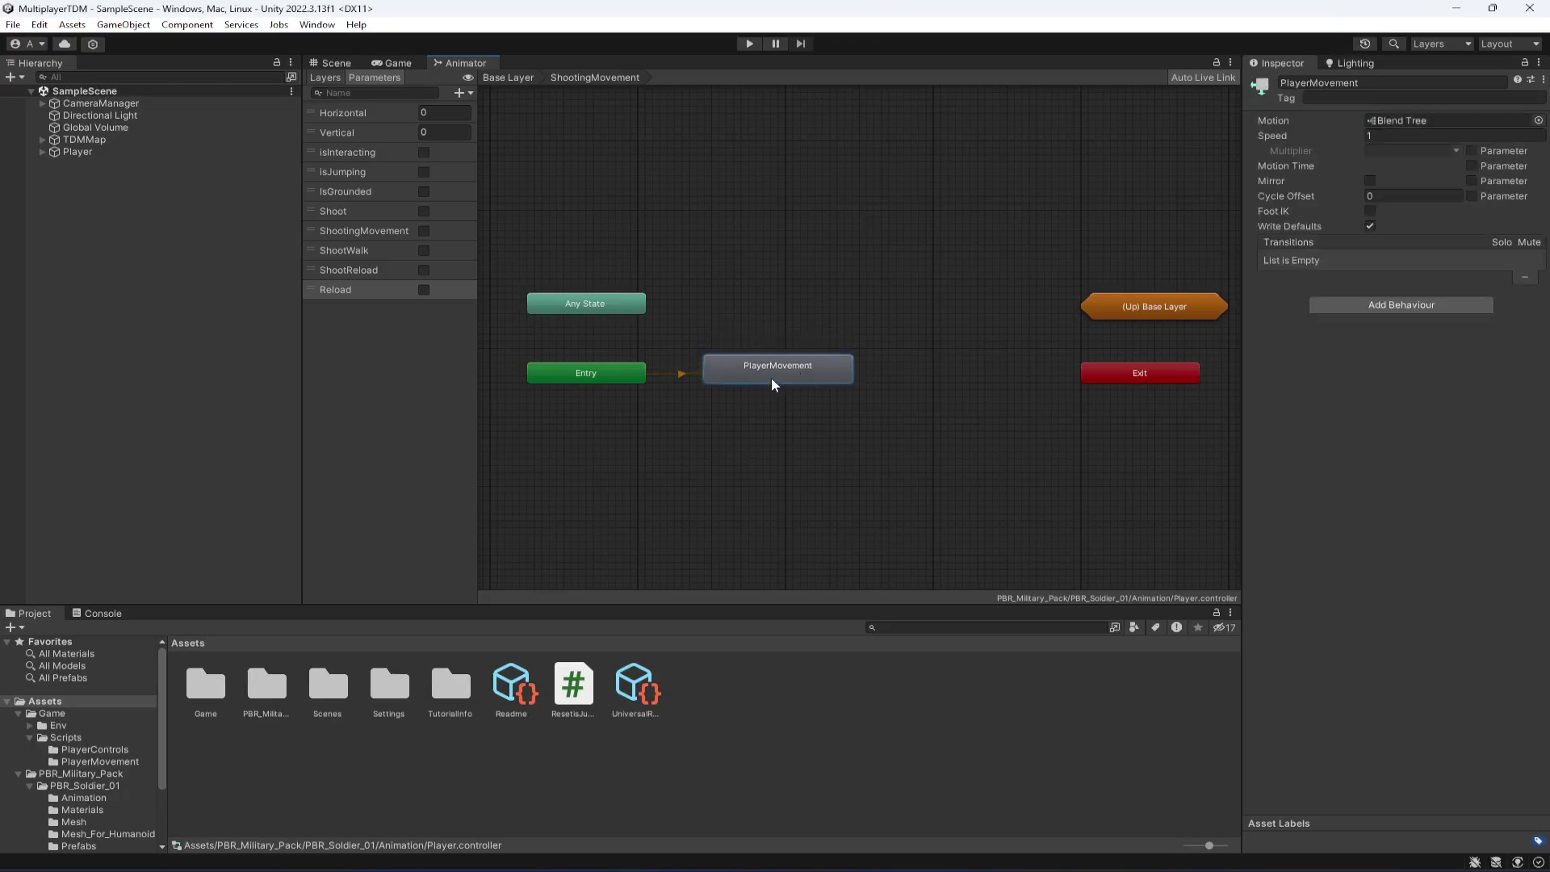
Step: Check the node layout inside Movement, and move the Base Layer's ShootingMovement sub-state machine closer to Movement
left_click(509, 78)
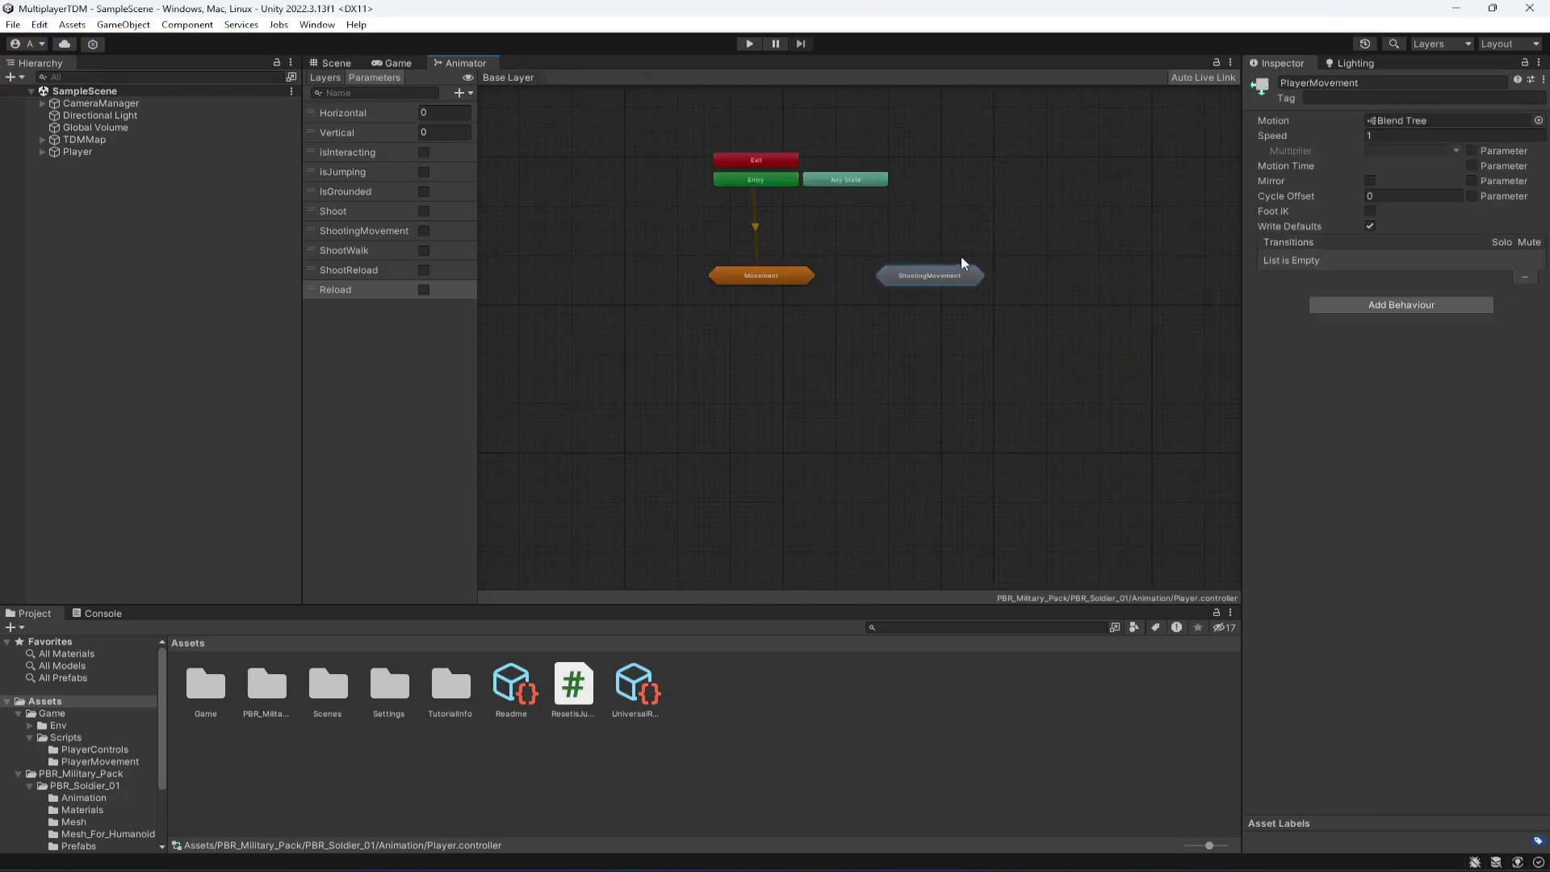
double_click(751, 274)
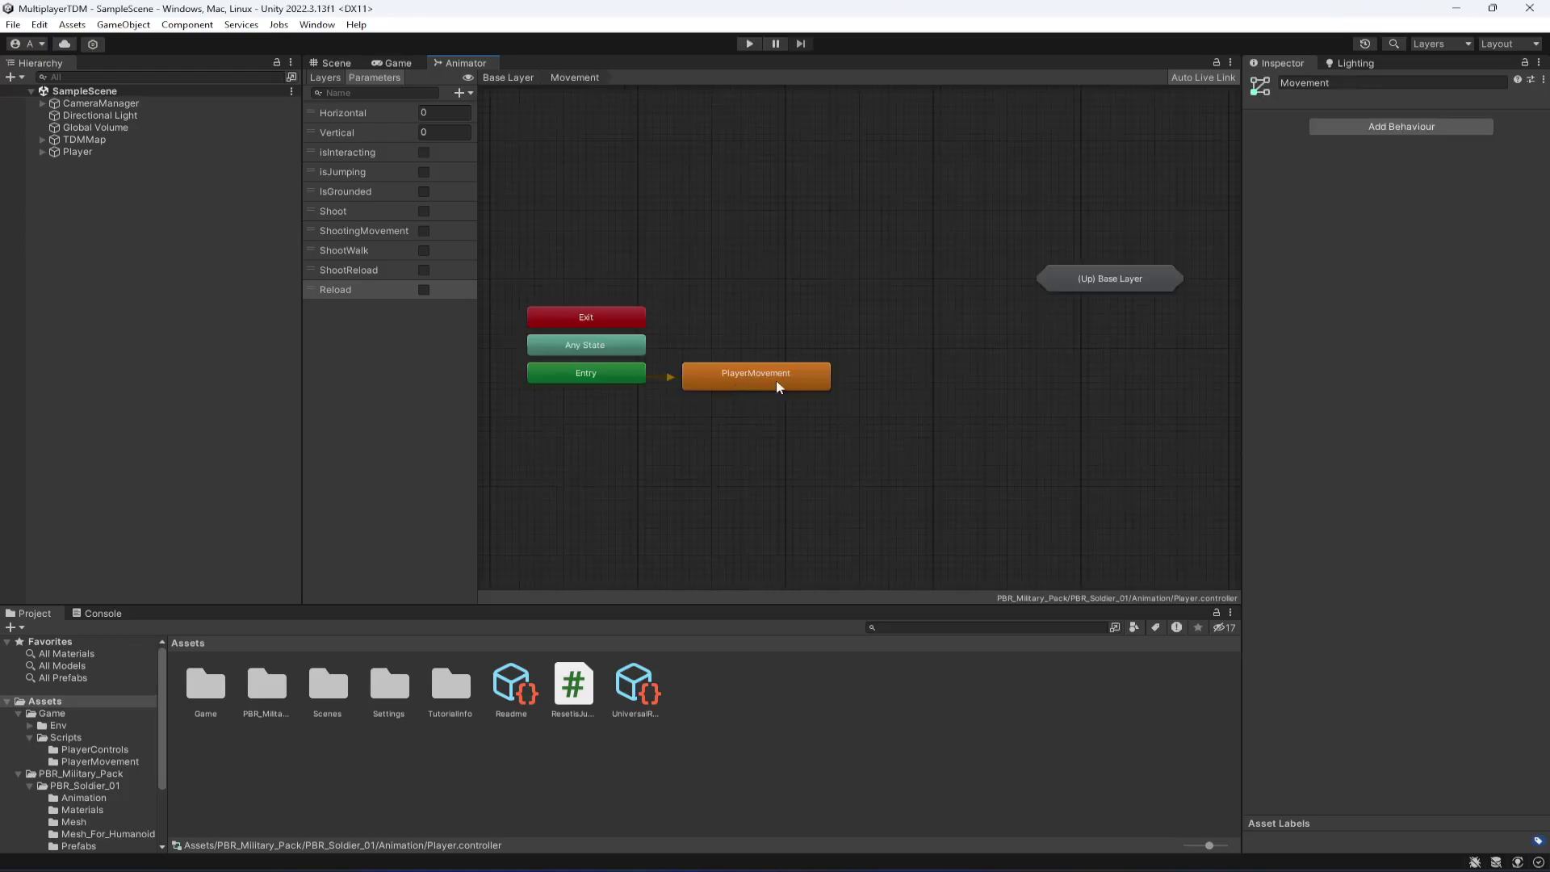
left_click(509, 78)
left_click_drag(941, 278, 921, 276)
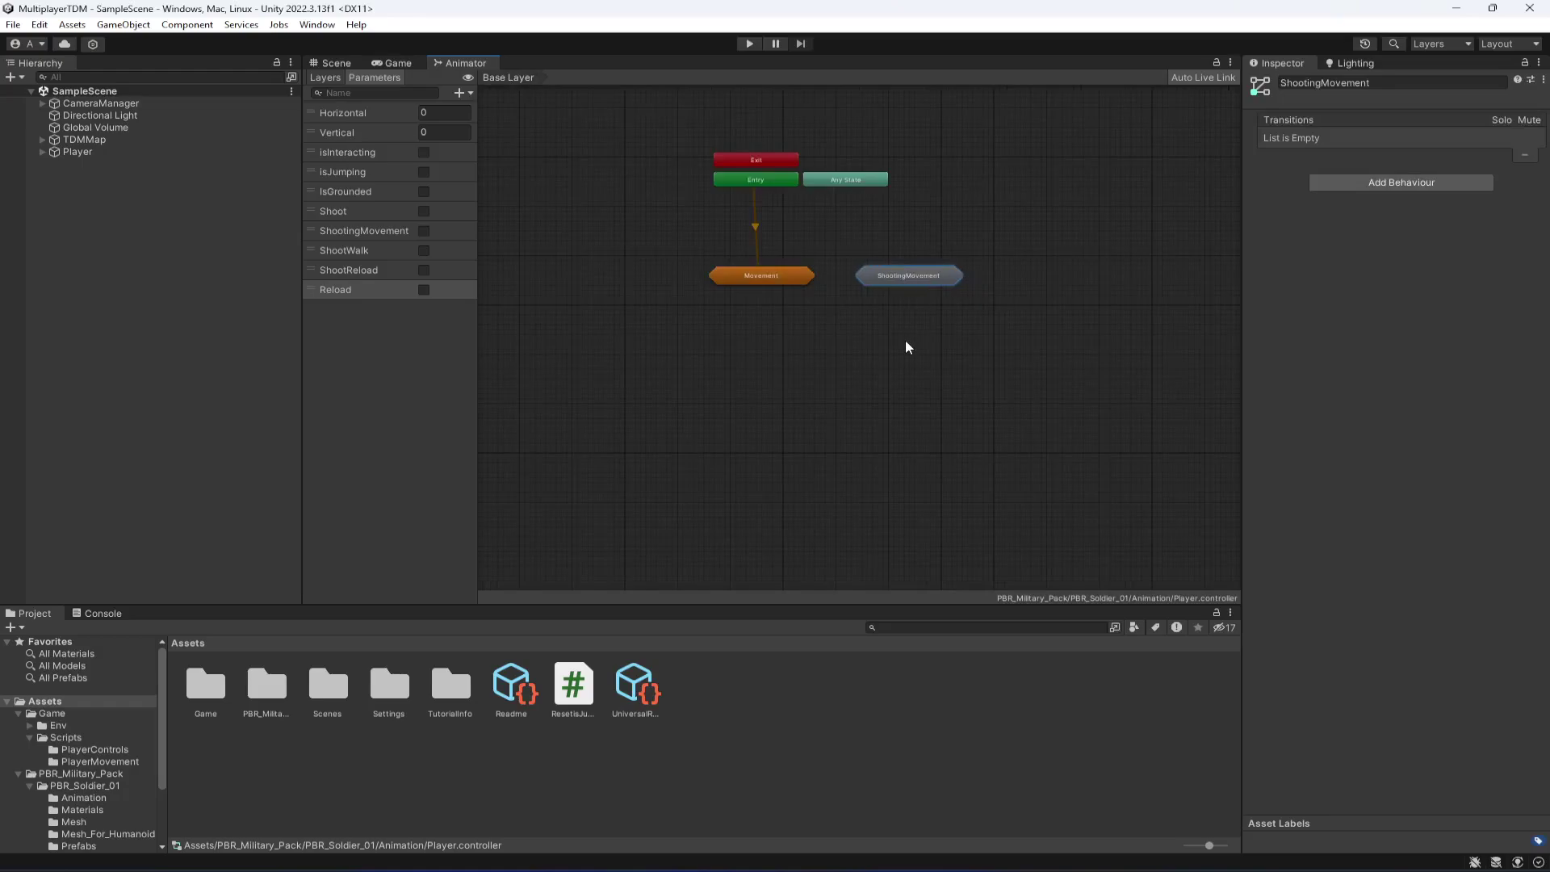
Step: Inside the ShootingMovement sub-state machine, stack the Exit and Any State nodes directly above Entry
double_click(922, 276)
left_click_drag(1148, 379, 612, 312)
left_click(601, 303, "shift")
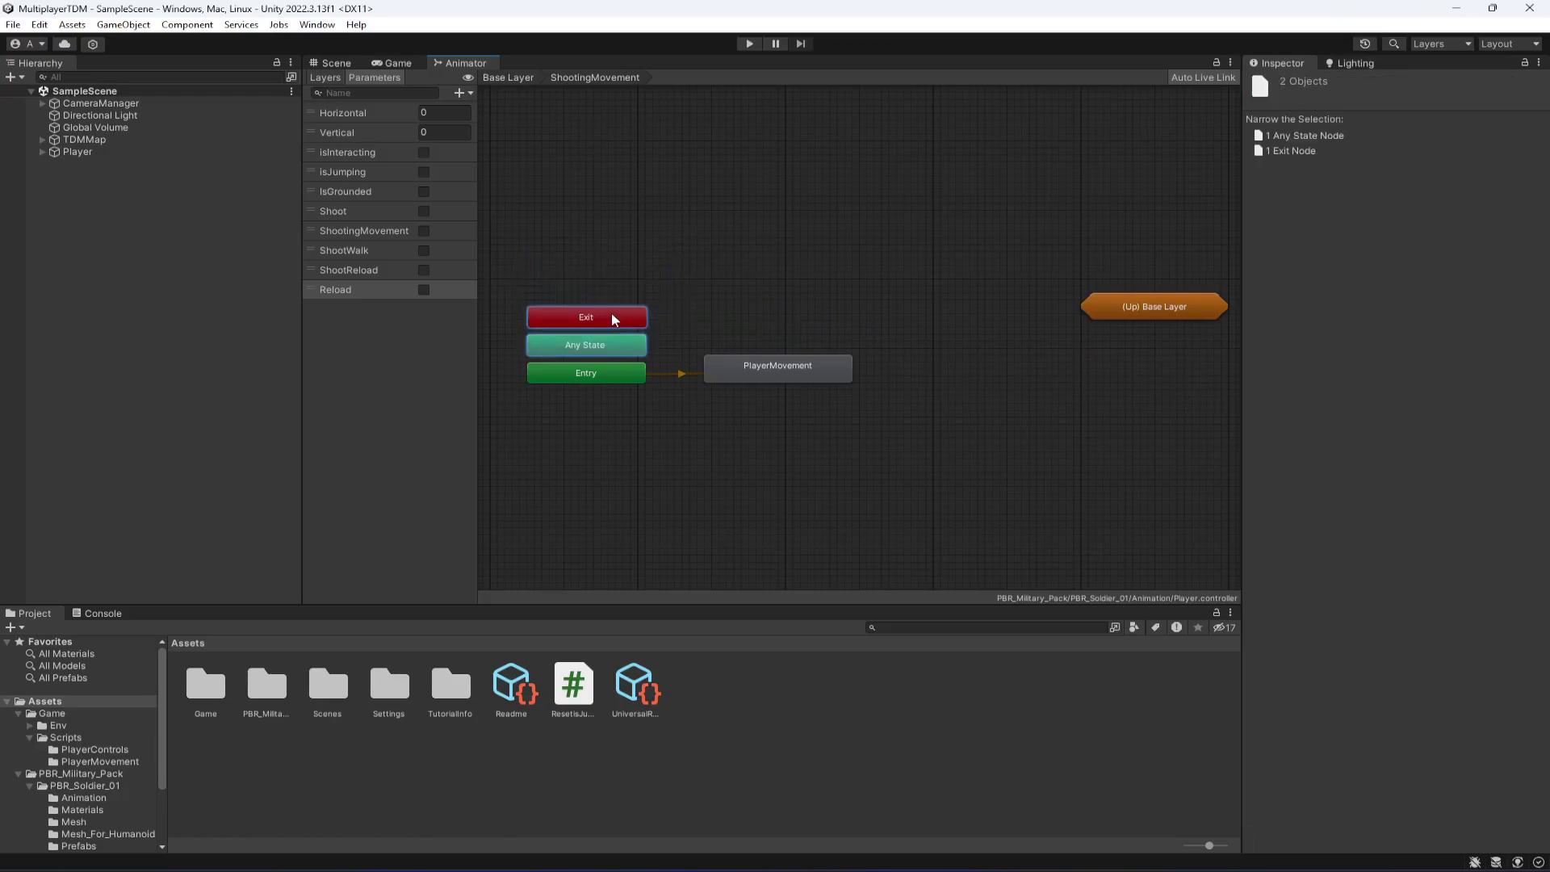
left_click(792, 312)
Step: Preview (aiming)Idle from PBR_Soldier_01's Animation folder and assign it in place of Idle in the ShootingMovement sub-state machine's PlayerMovement blend tree
left_click(838, 373)
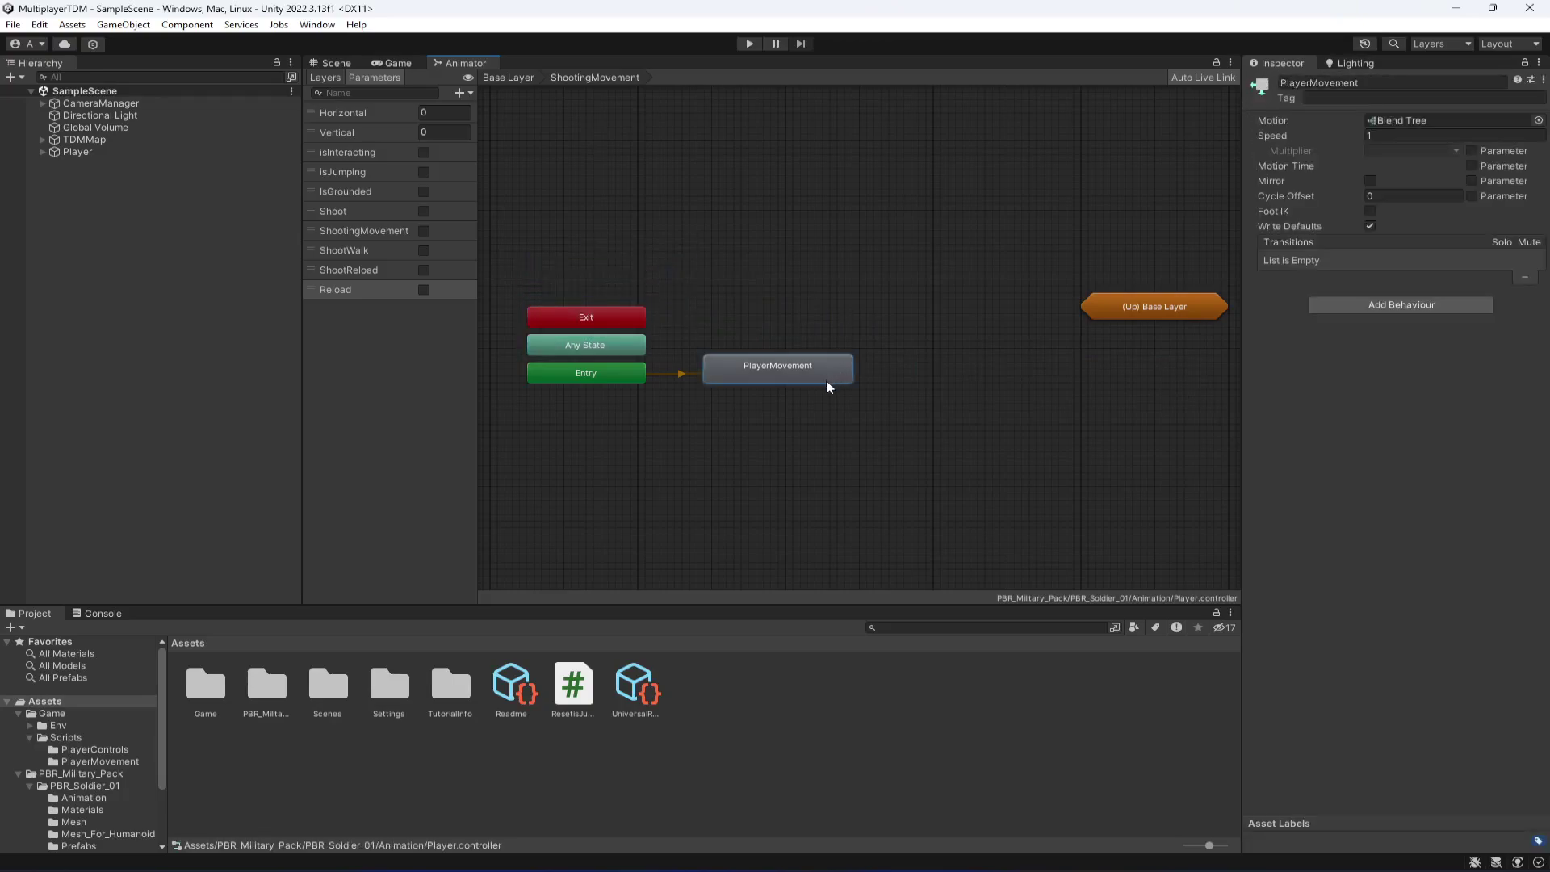
double_click(733, 369)
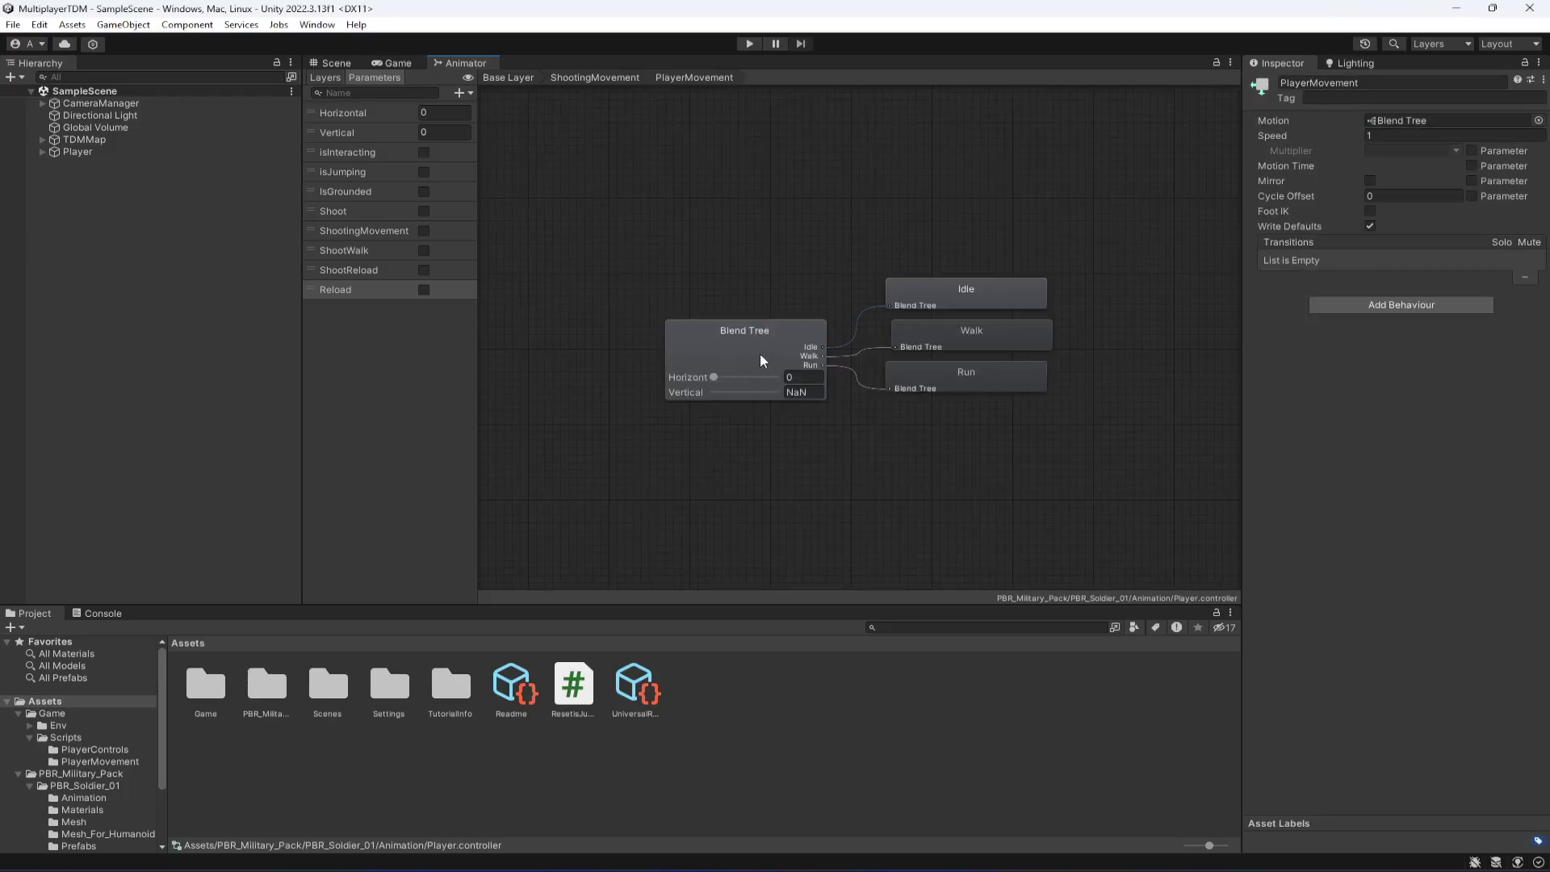
left_click(759, 360)
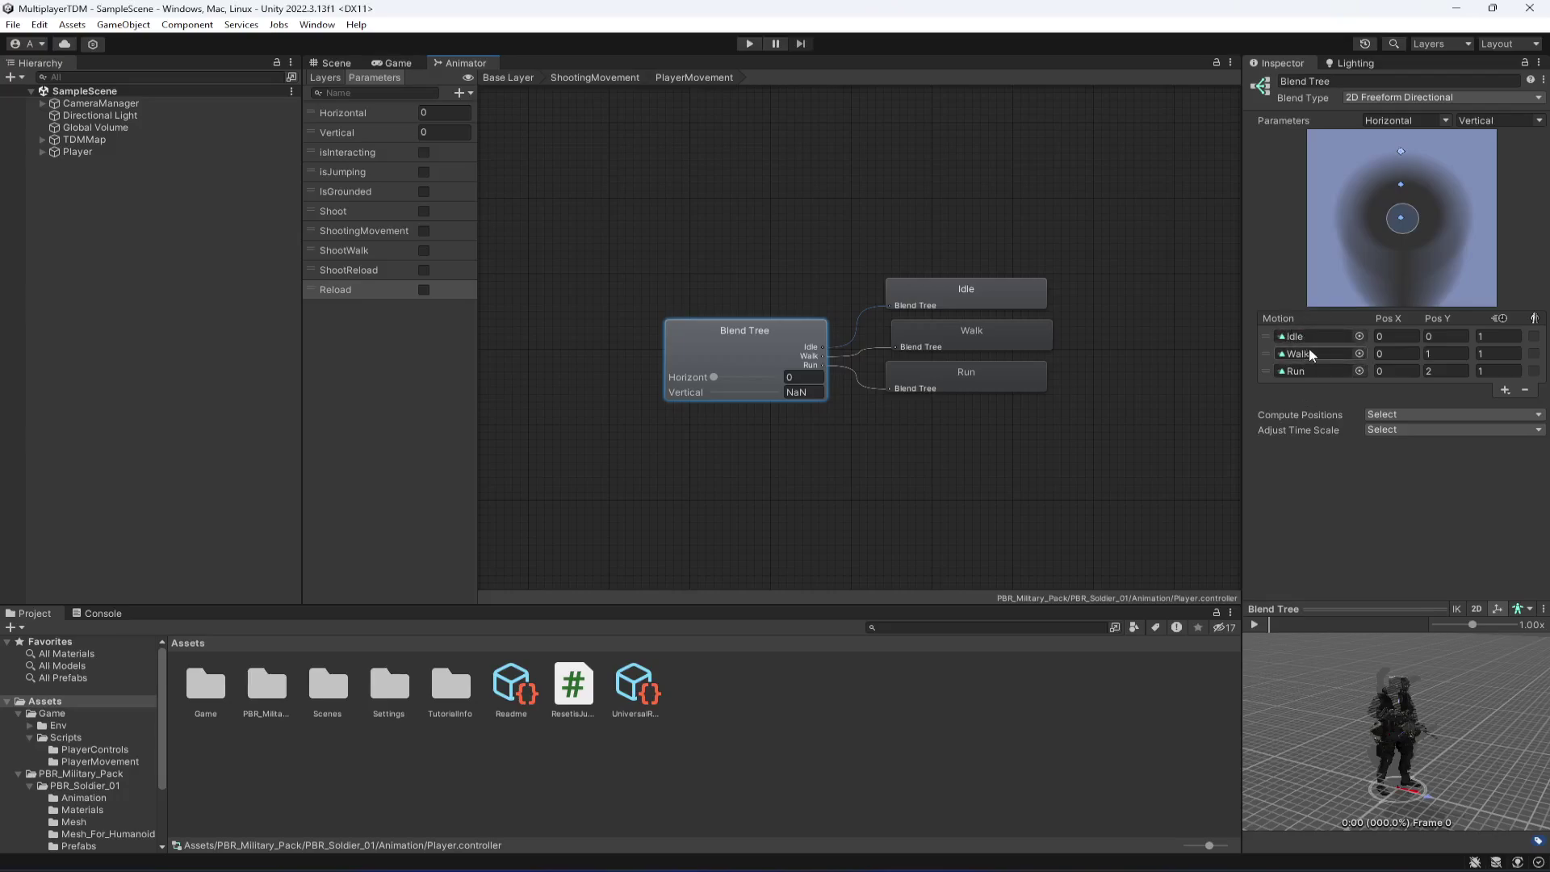
left_click(86, 786)
double_click(213, 681)
left_click(212, 682)
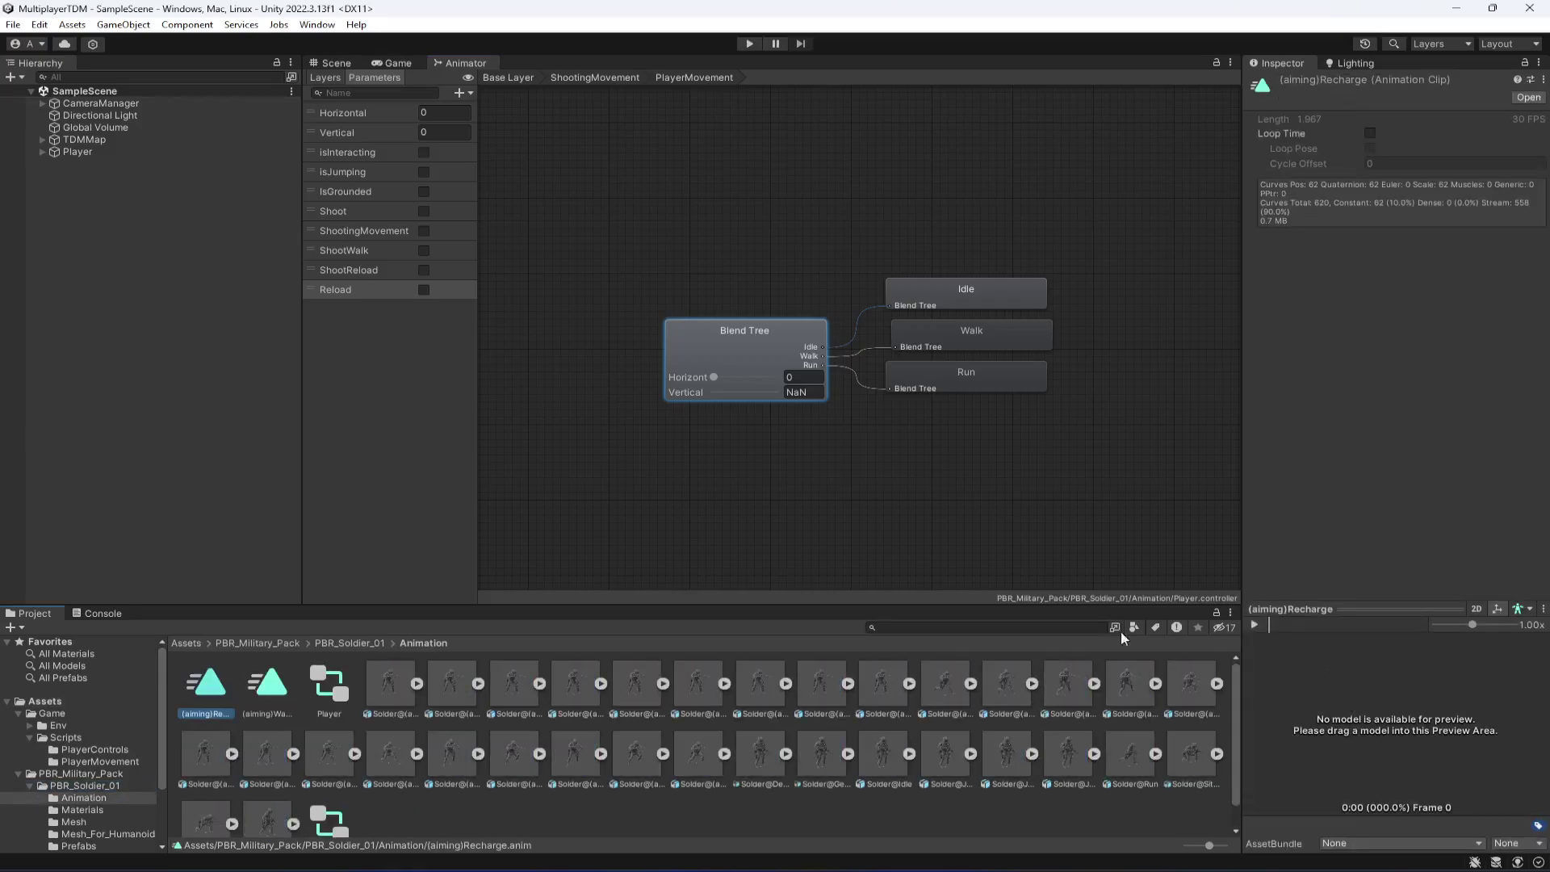
left_click(636, 688)
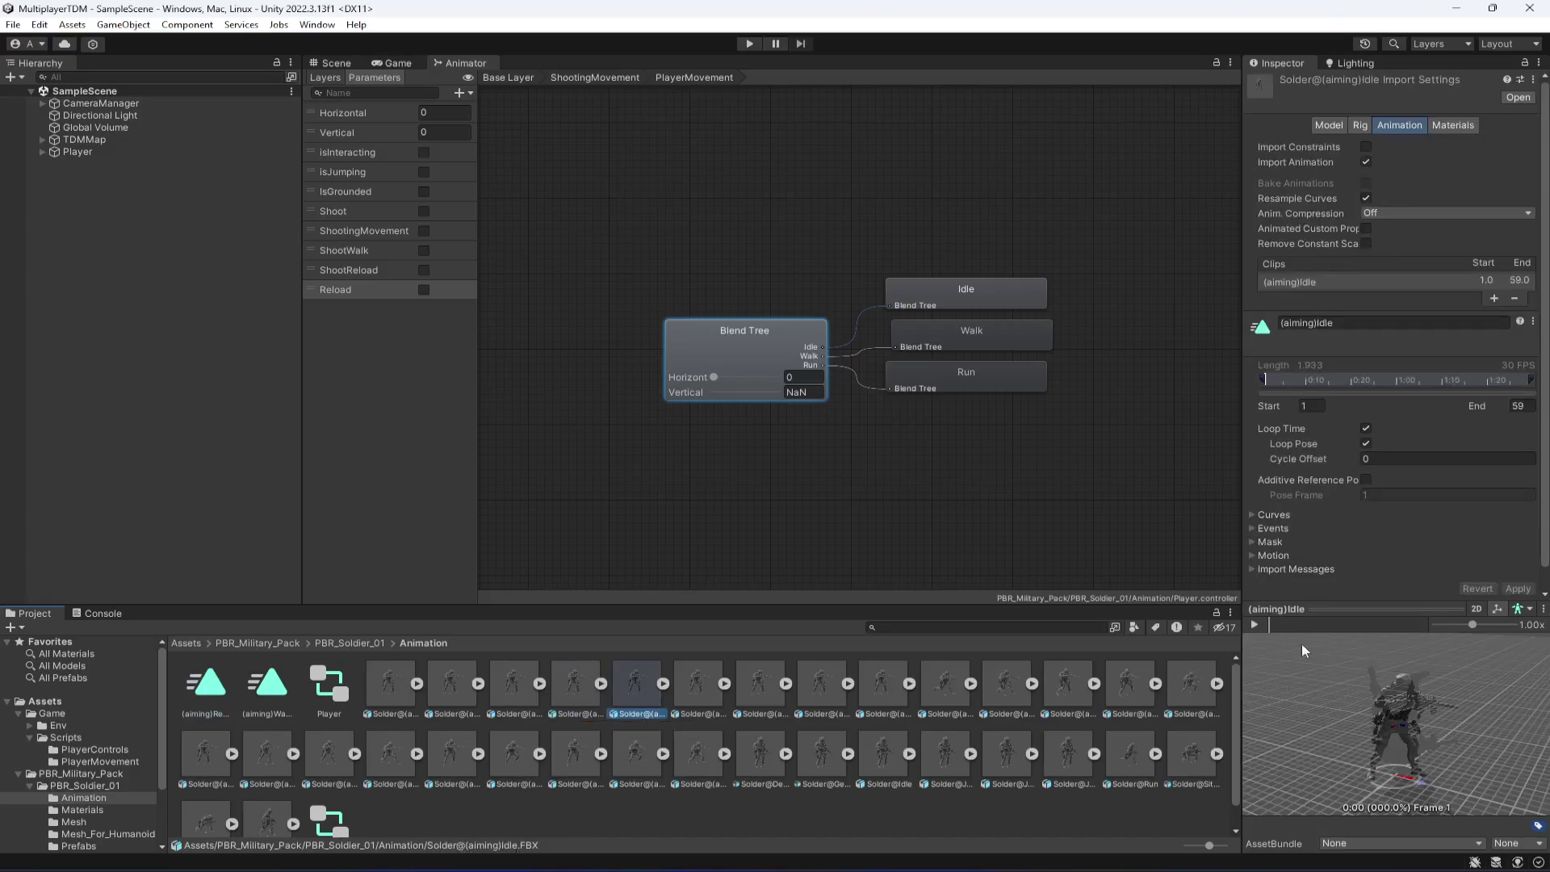
left_click(1256, 625)
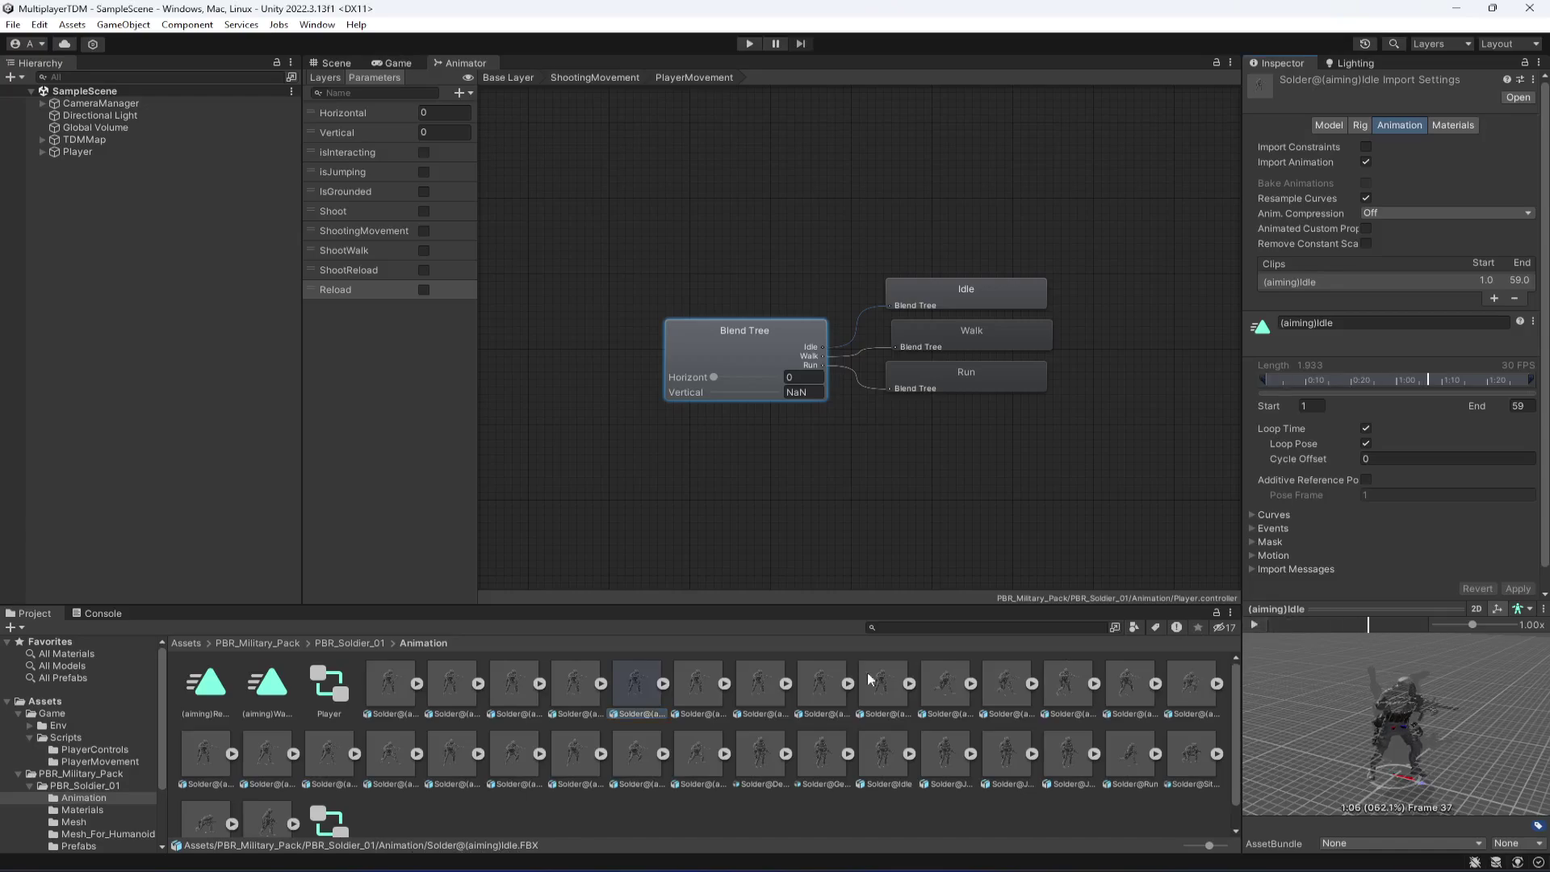
left_click(663, 684)
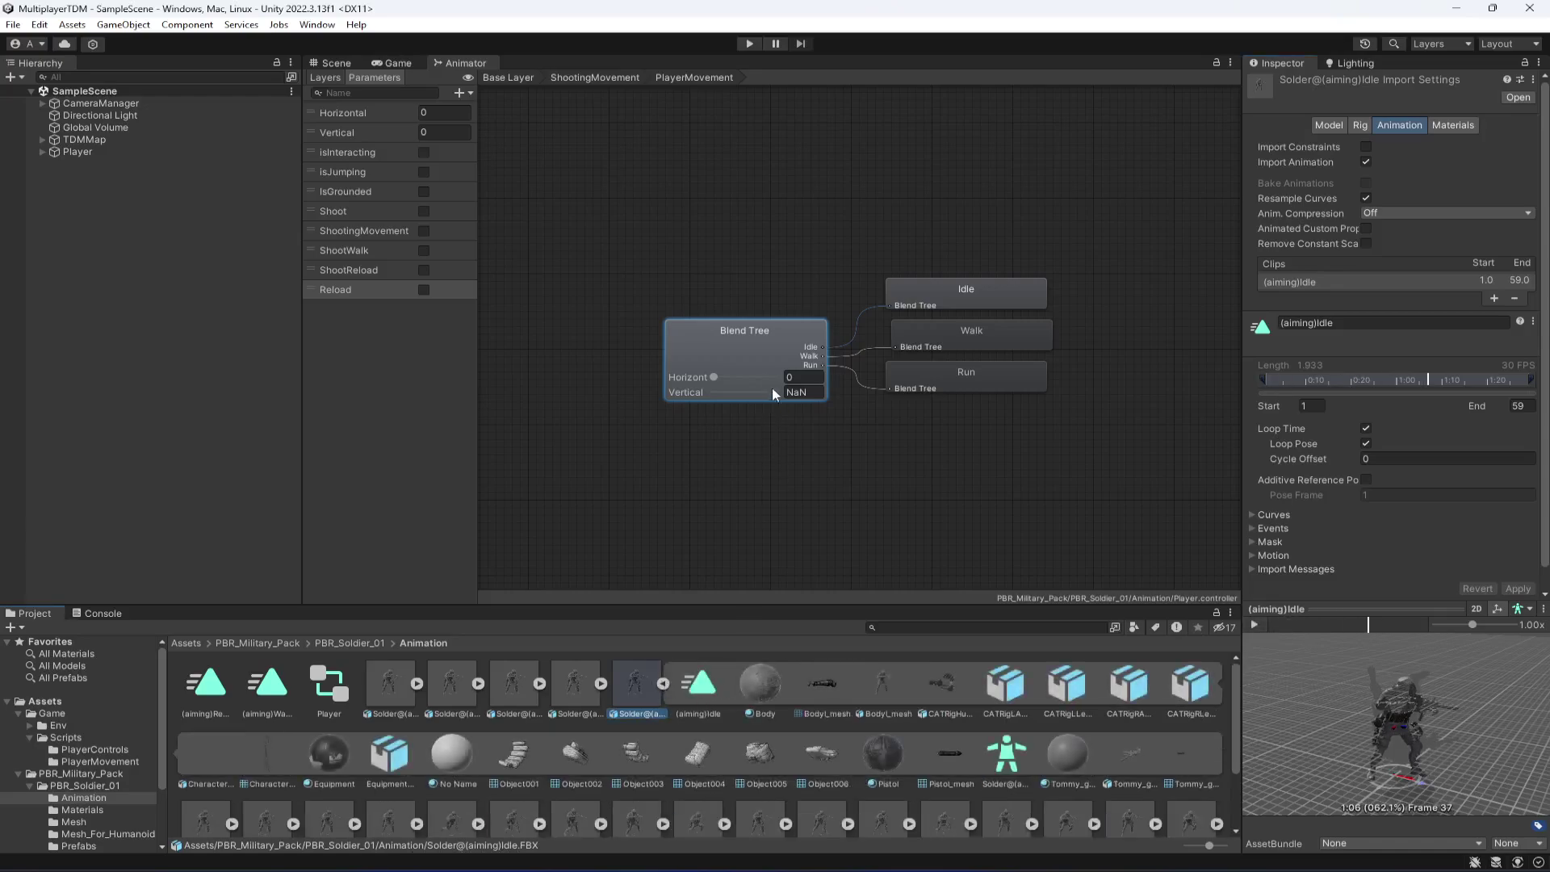
left_click(759, 347)
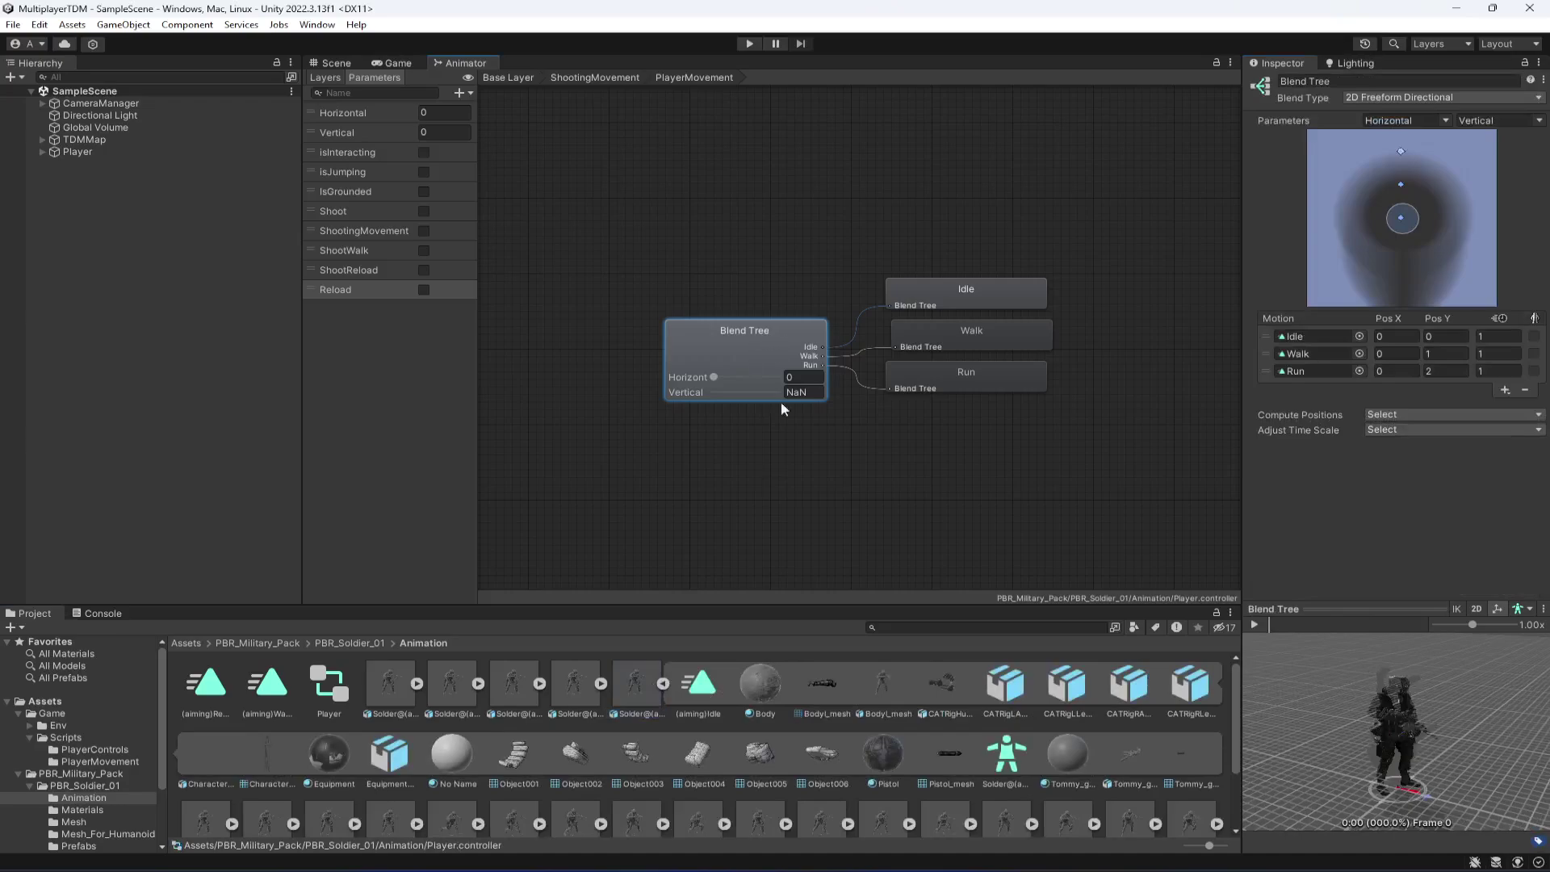
left_click_drag(706, 698, 1312, 343)
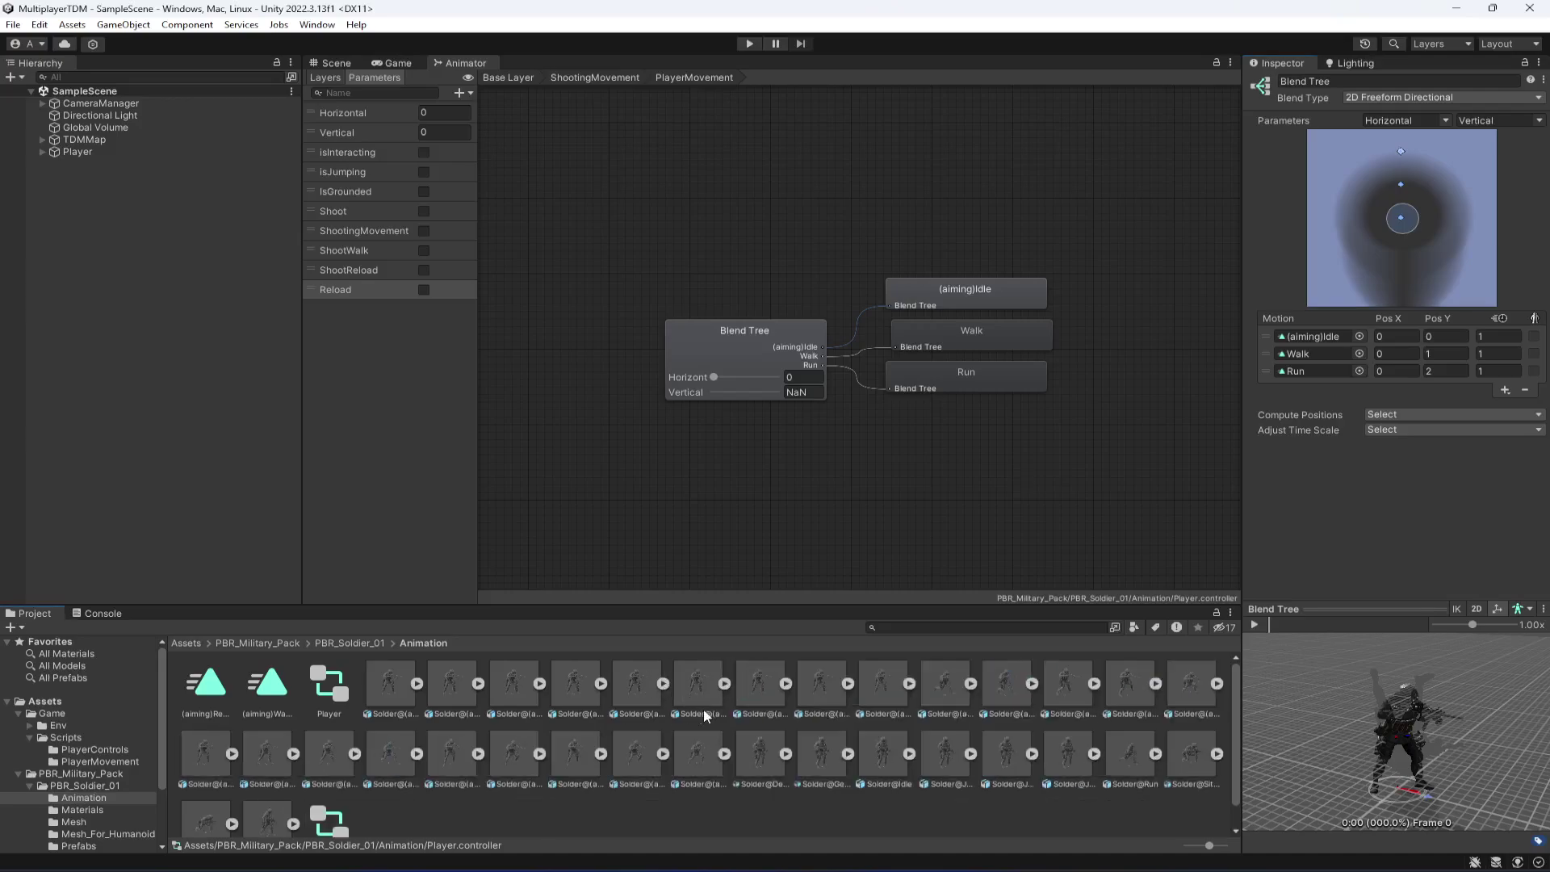
Step: Look through the soldier's aiming animation files for a walk and preview the (aiming)Walk clip
left_click(700, 694)
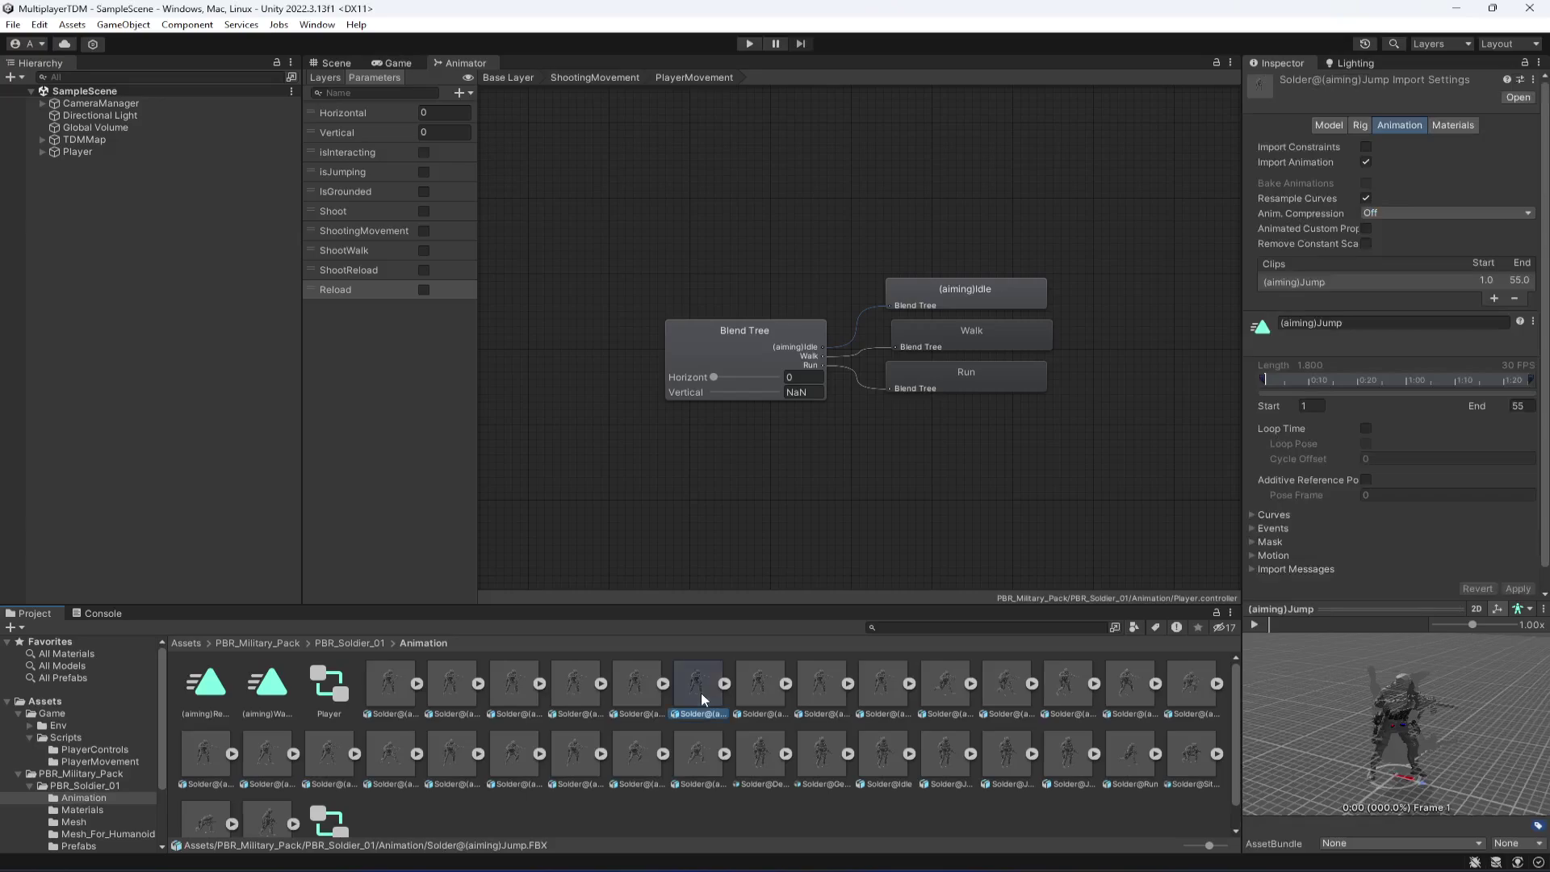
key("Right")
key("Right")
key("Right")
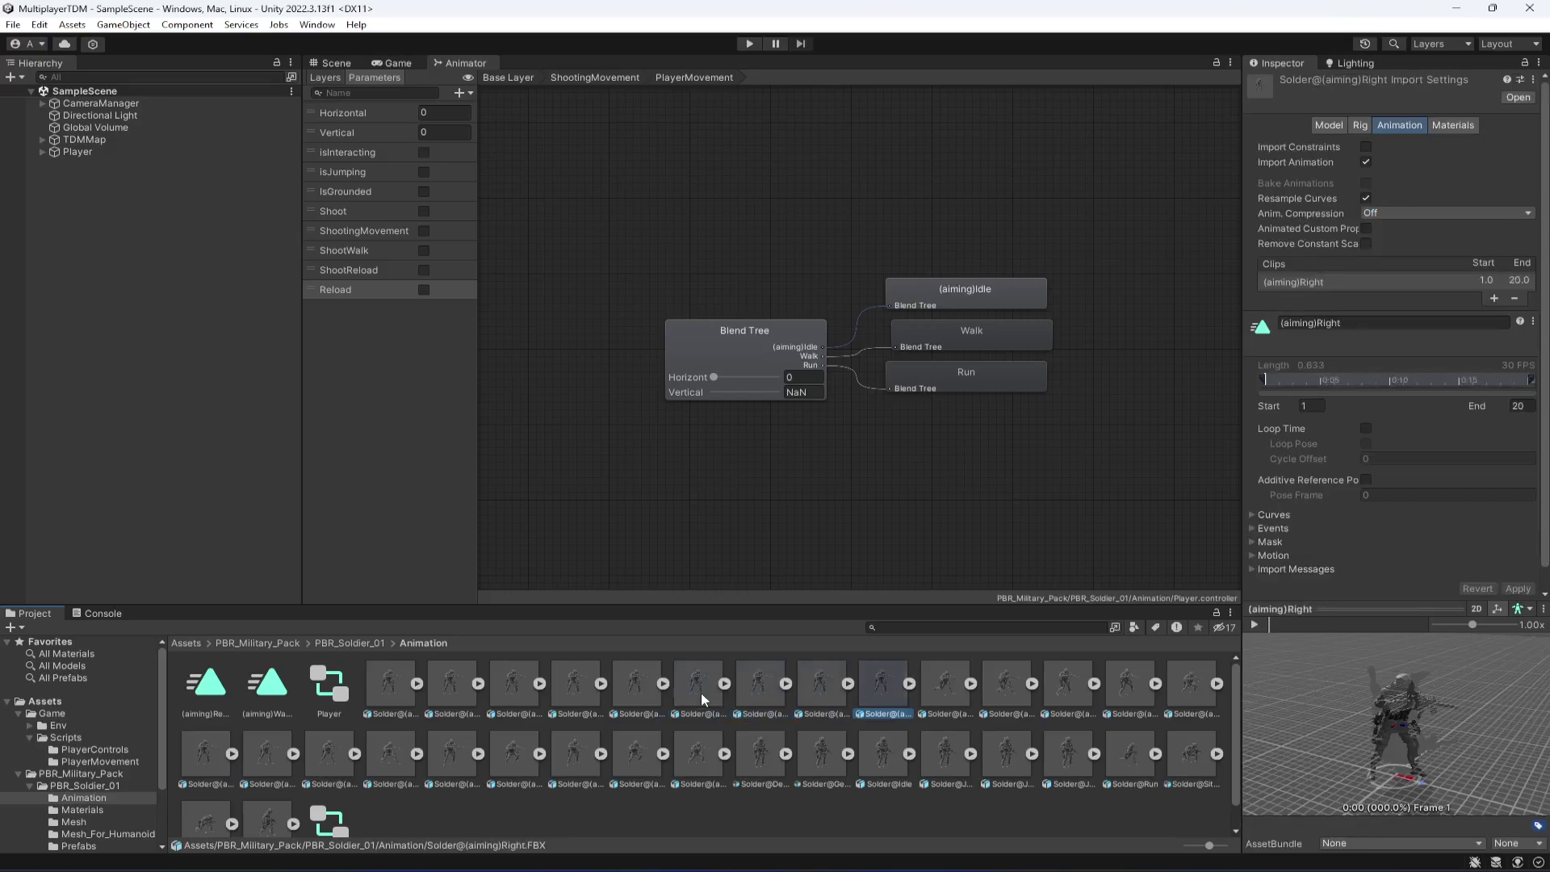
key("Right")
key("Right")
key("Right")
key("Right")
key("Right")
key("Right")
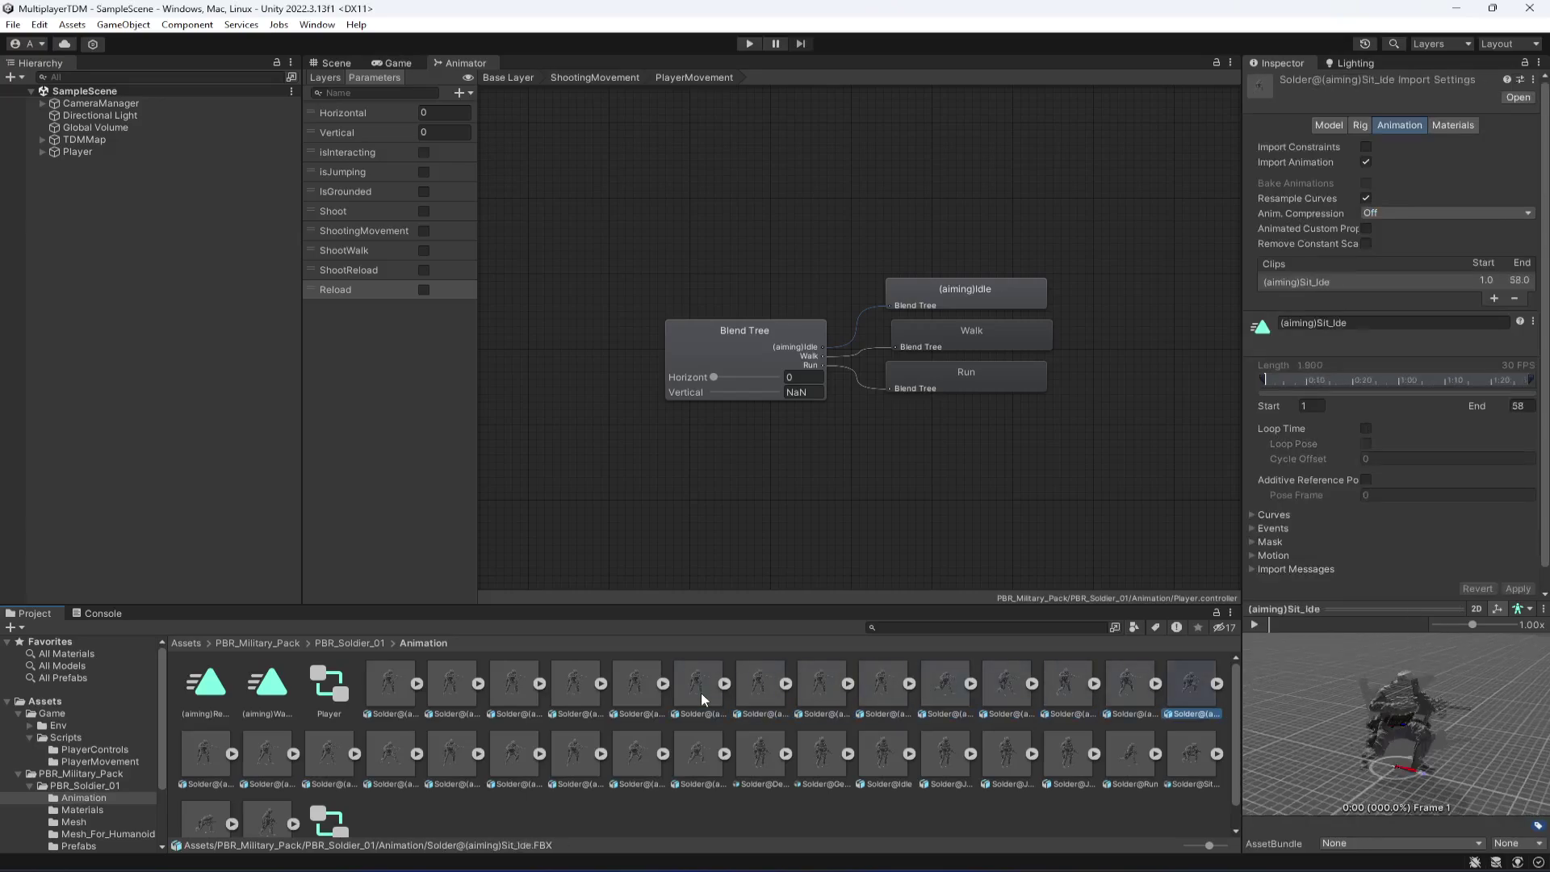
key("Right")
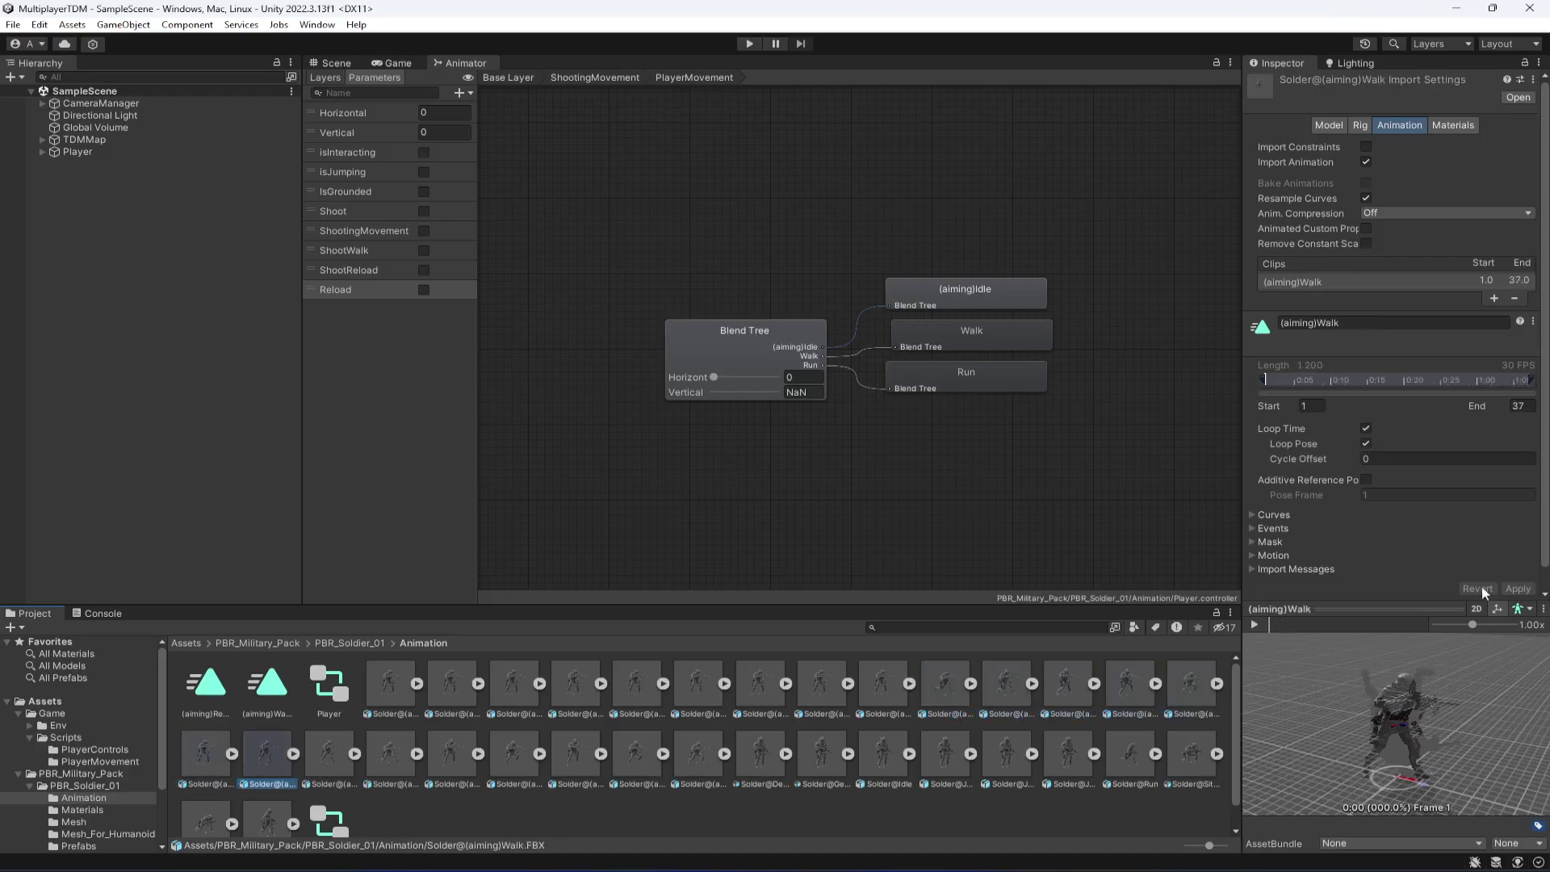
left_click(1255, 624)
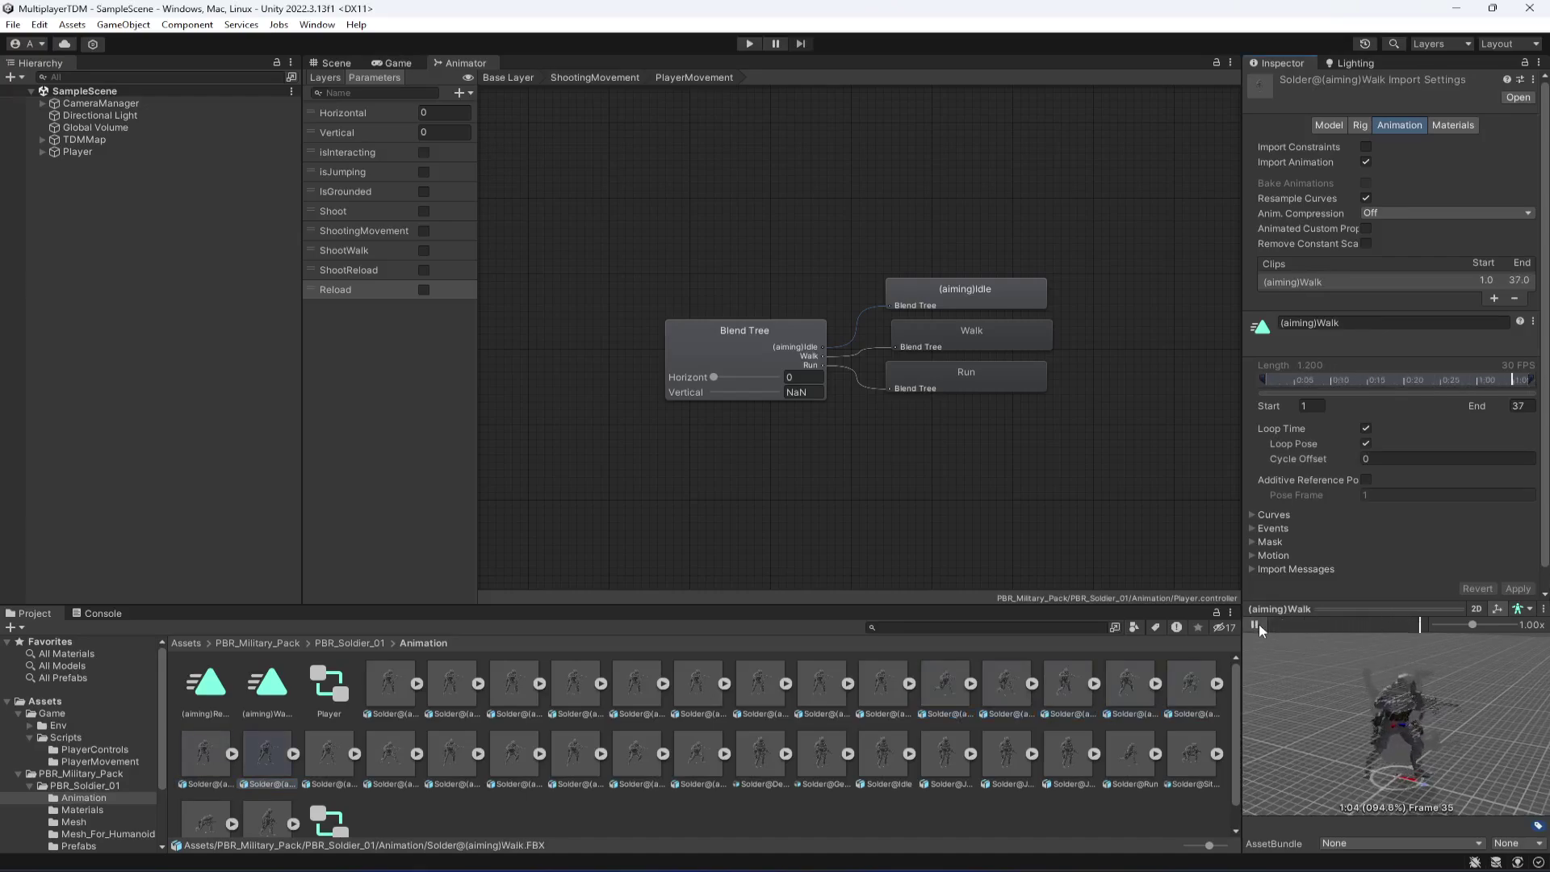
Step: Replace the blend tree's Walk motion with the (aiming)Walk clip and collapse its source file
left_click(295, 753)
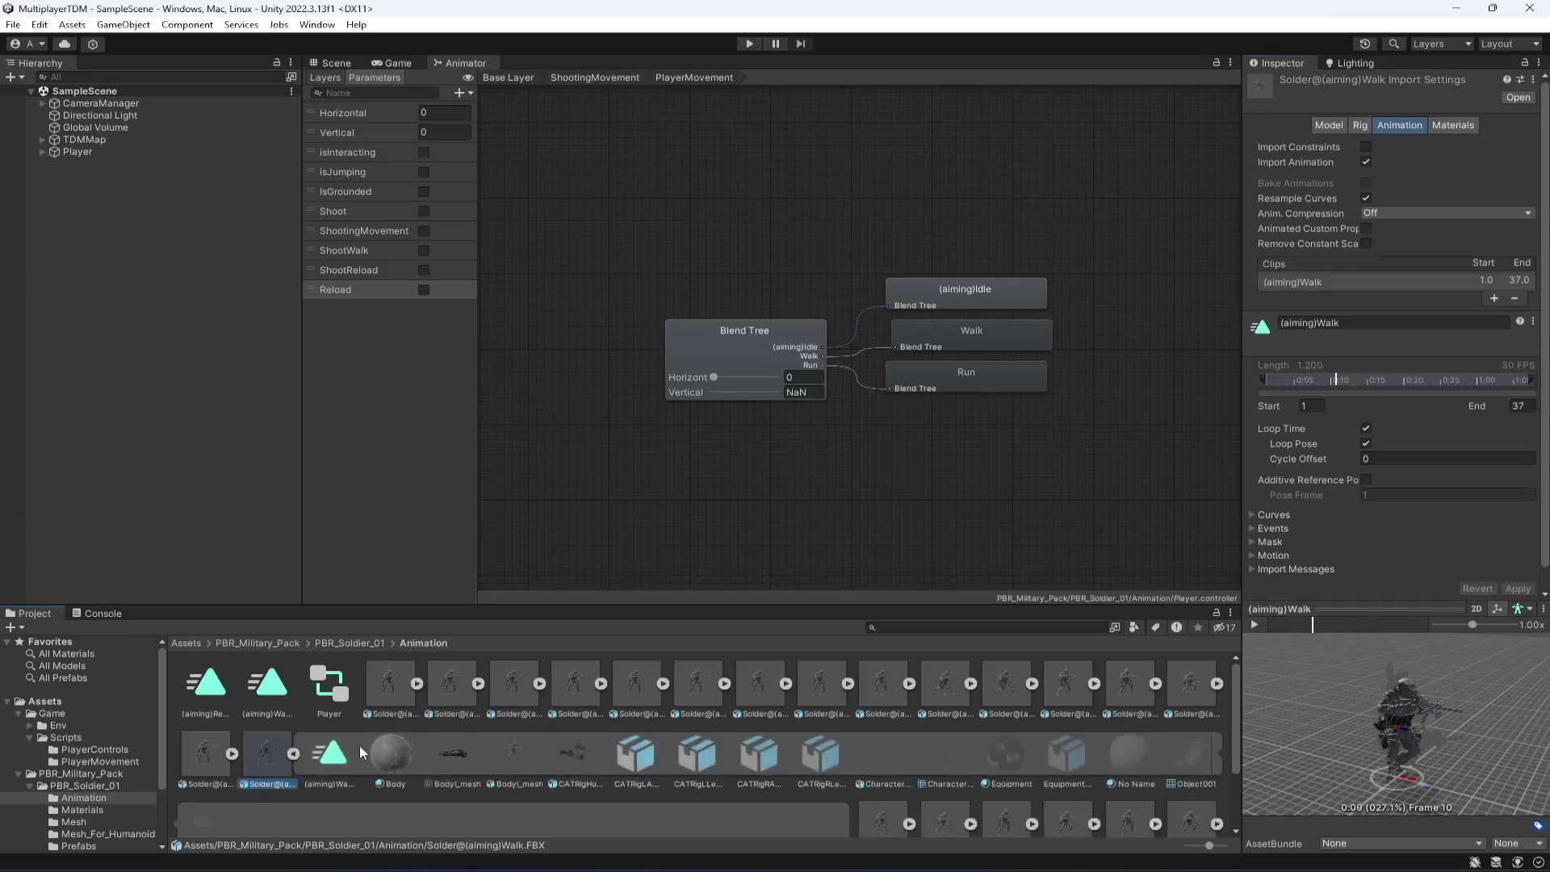
left_click(746, 368)
left_click(1289, 371)
left_click_drag(1289, 373, 1312, 354)
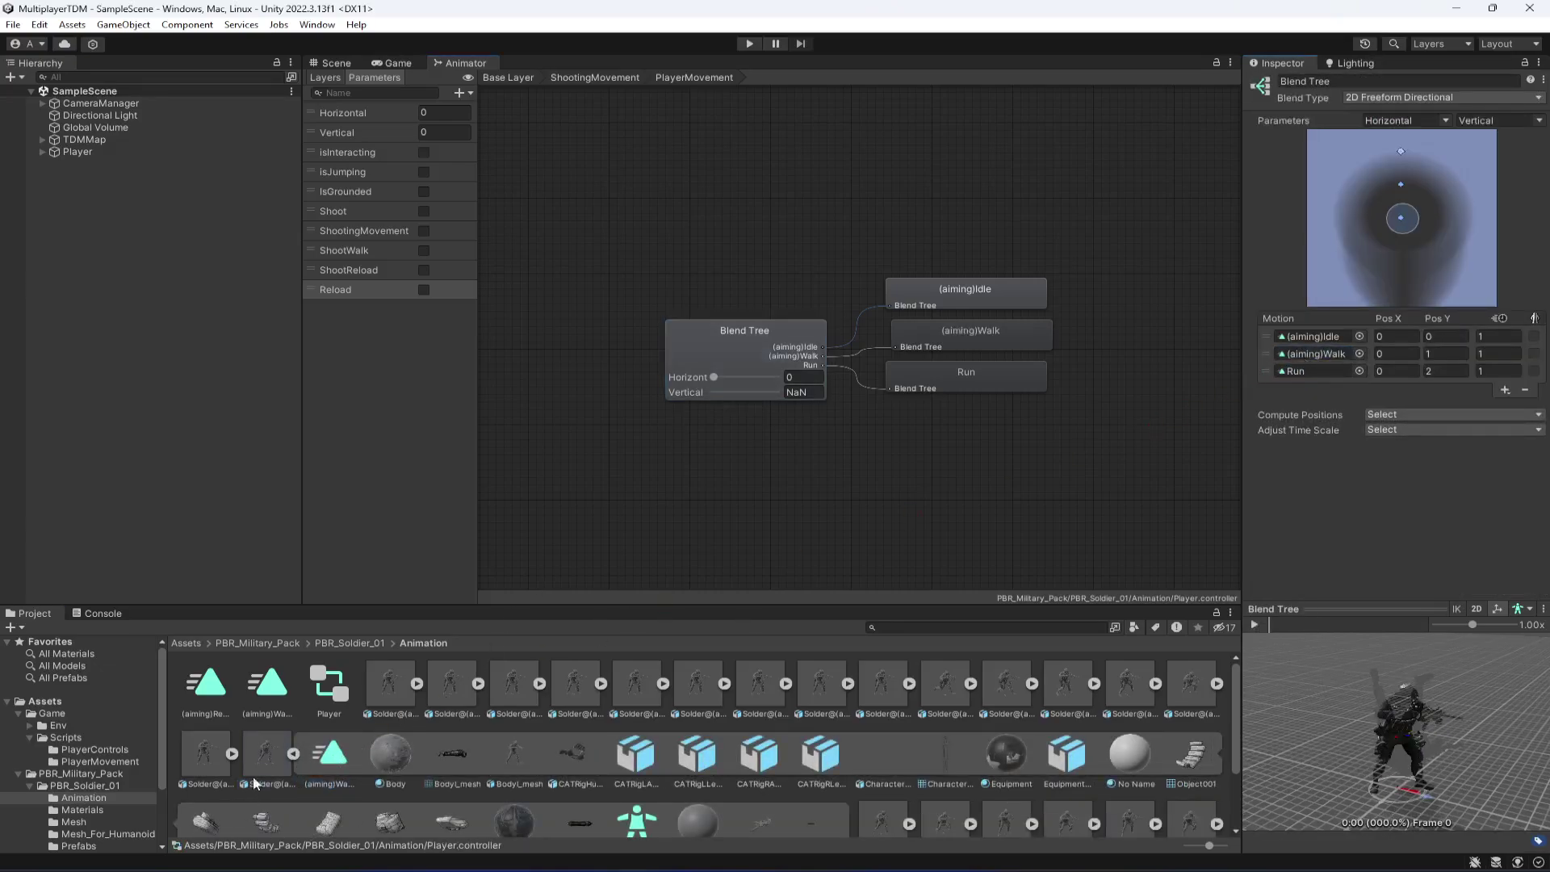
left_click(294, 753)
Step: Look through the soldier's aiming animation files for a run and preview the (aiming)Run clip
left_click(333, 759)
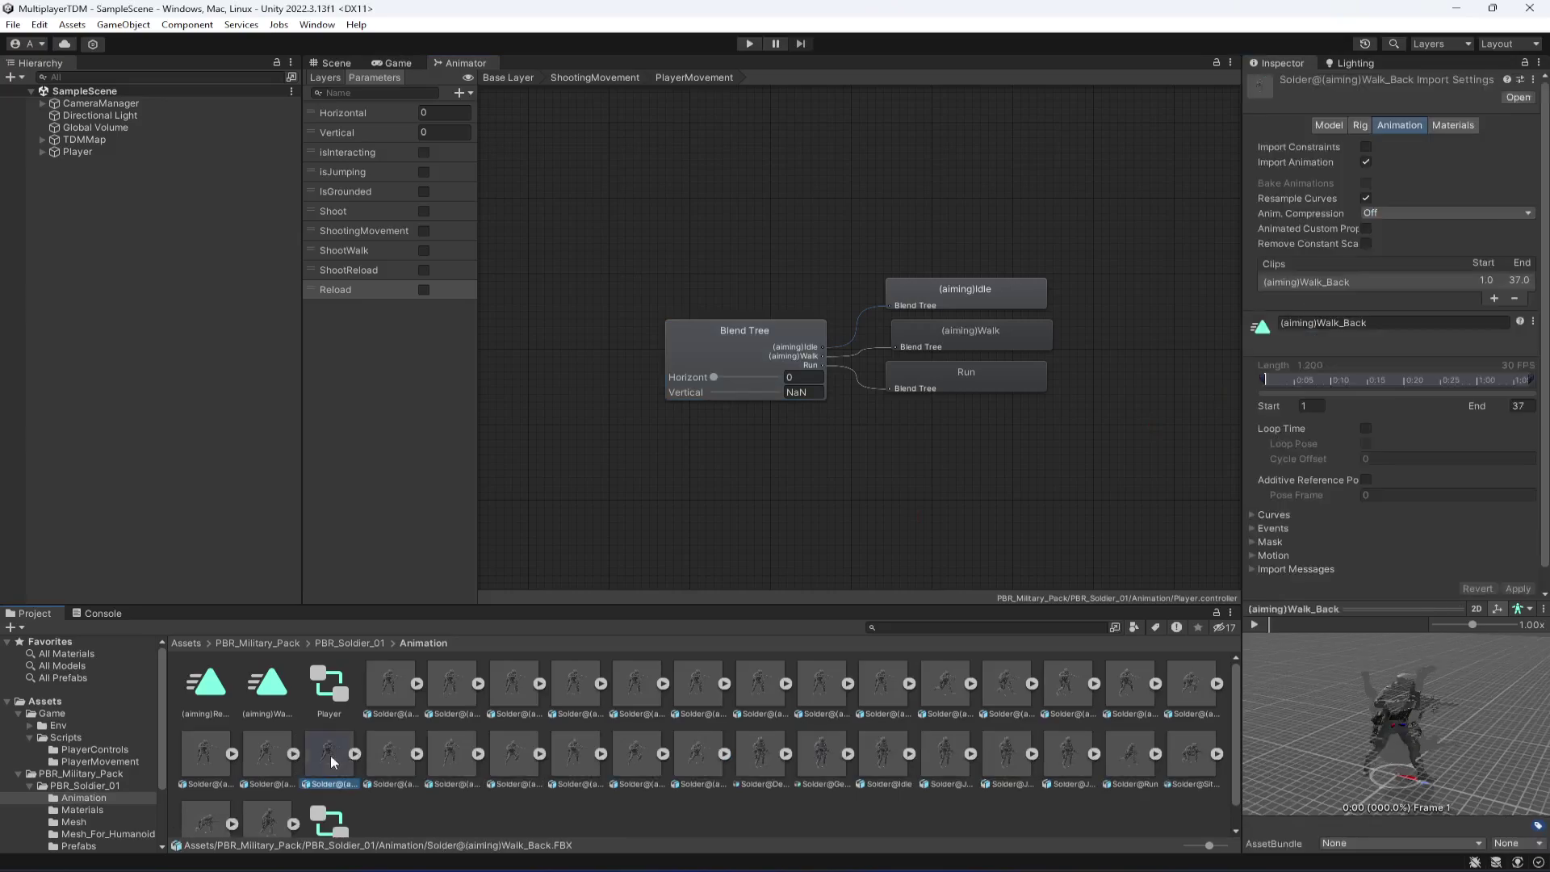
key("Right")
key("Right")
key("Right")
key("Right")
key("Right")
key("Right")
key("Left")
key("Left")
key("Left")
key("Left")
key("Left")
key("Left")
key("Left")
key("Left")
key("Left")
key("Left")
key("Left")
key("Left")
key("Left")
key("Left")
key("Left")
key("Left")
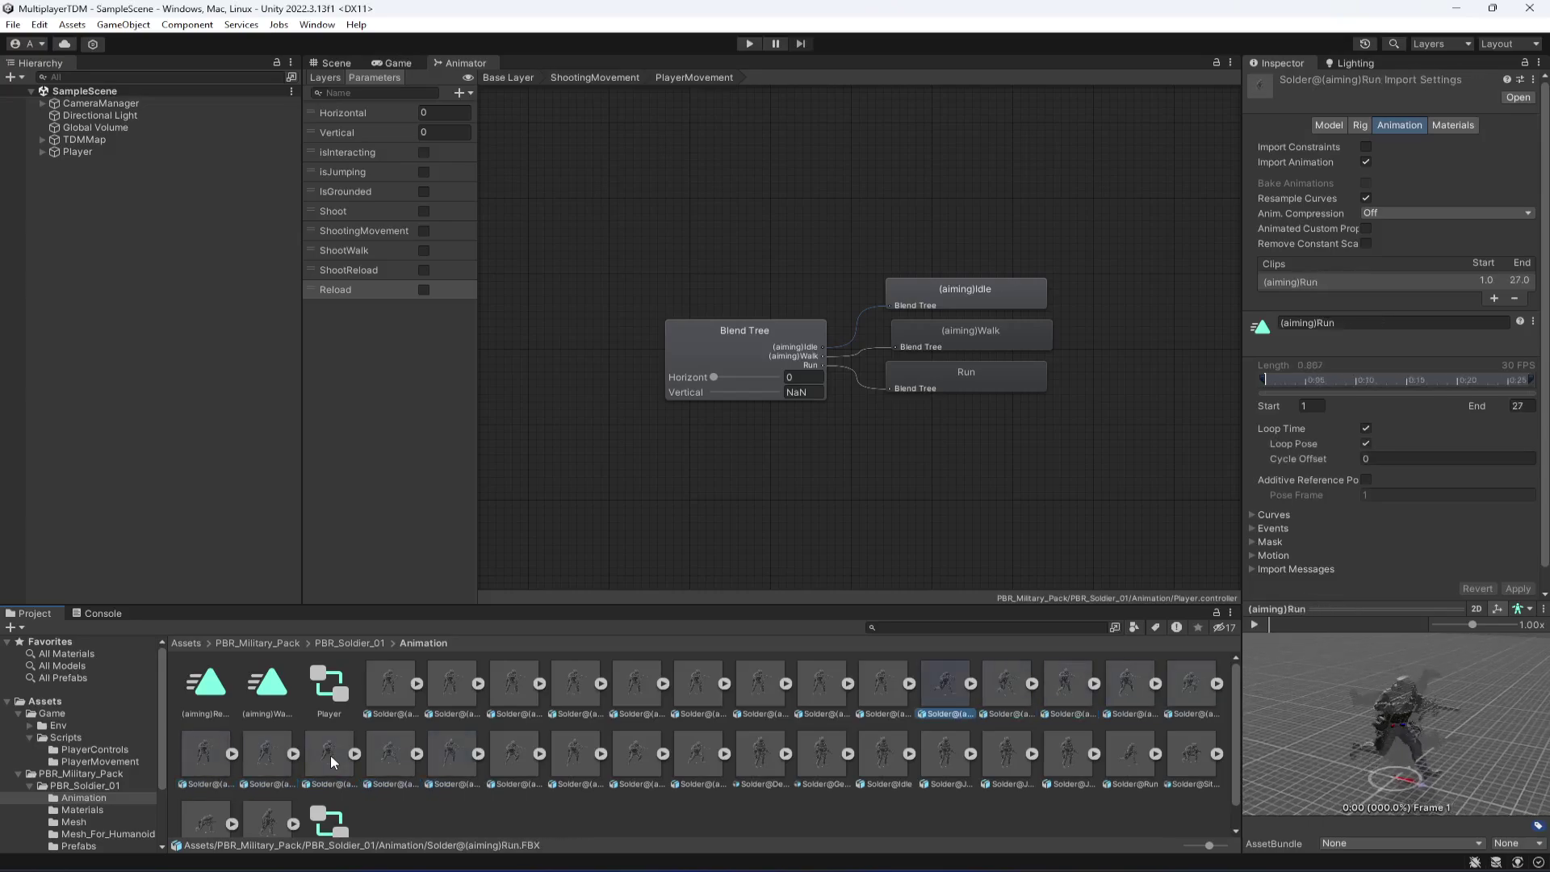
left_click(1256, 623)
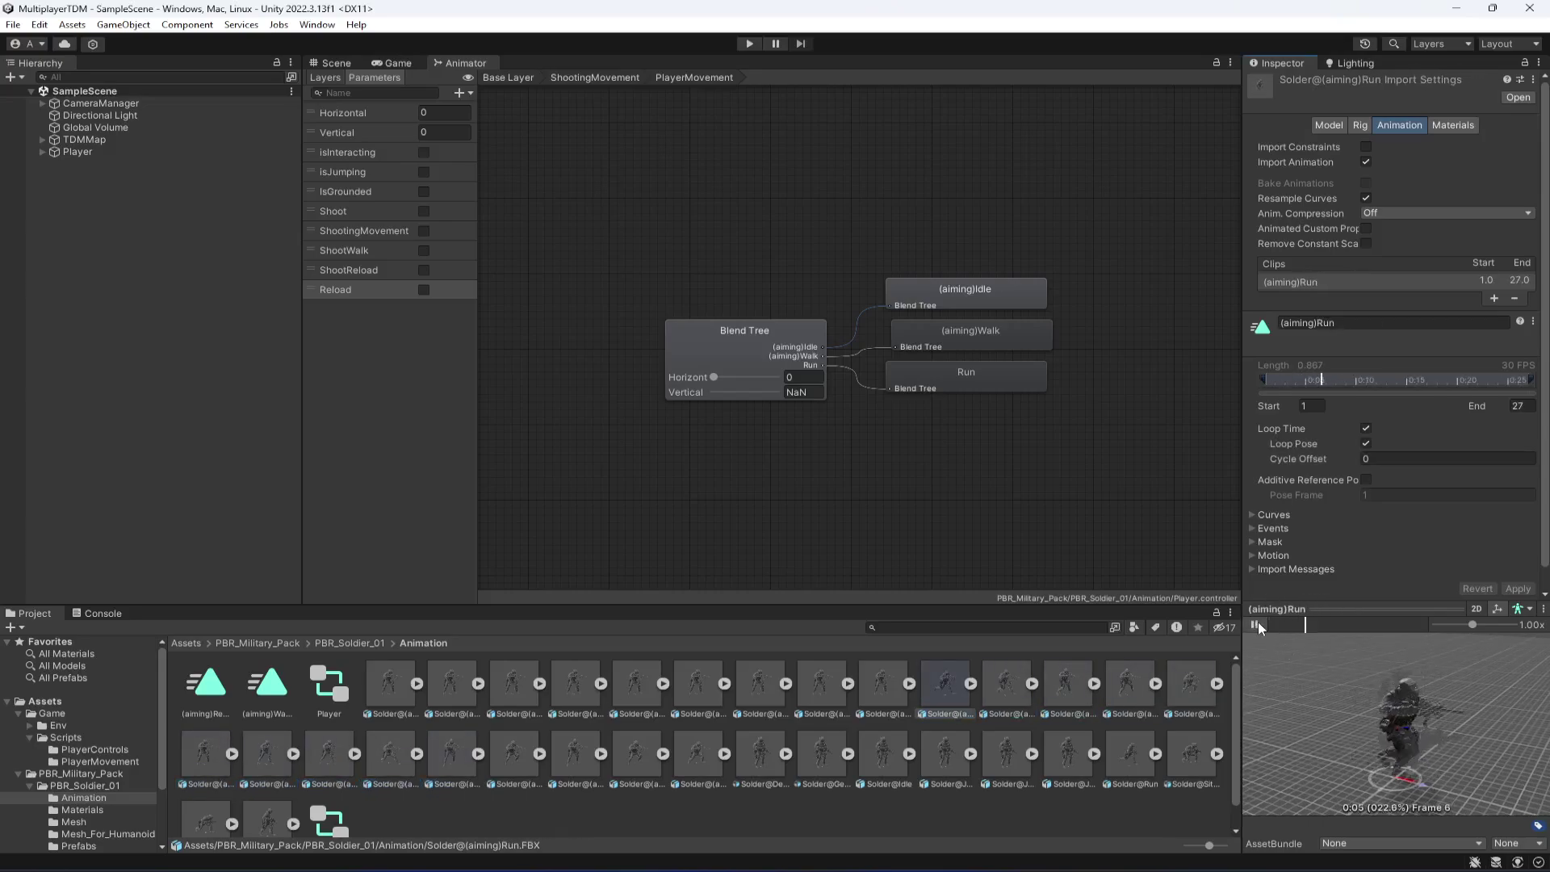
Step: Replace the blend tree's Run motion with the (aiming)Run clip from its source file
left_click(723, 352)
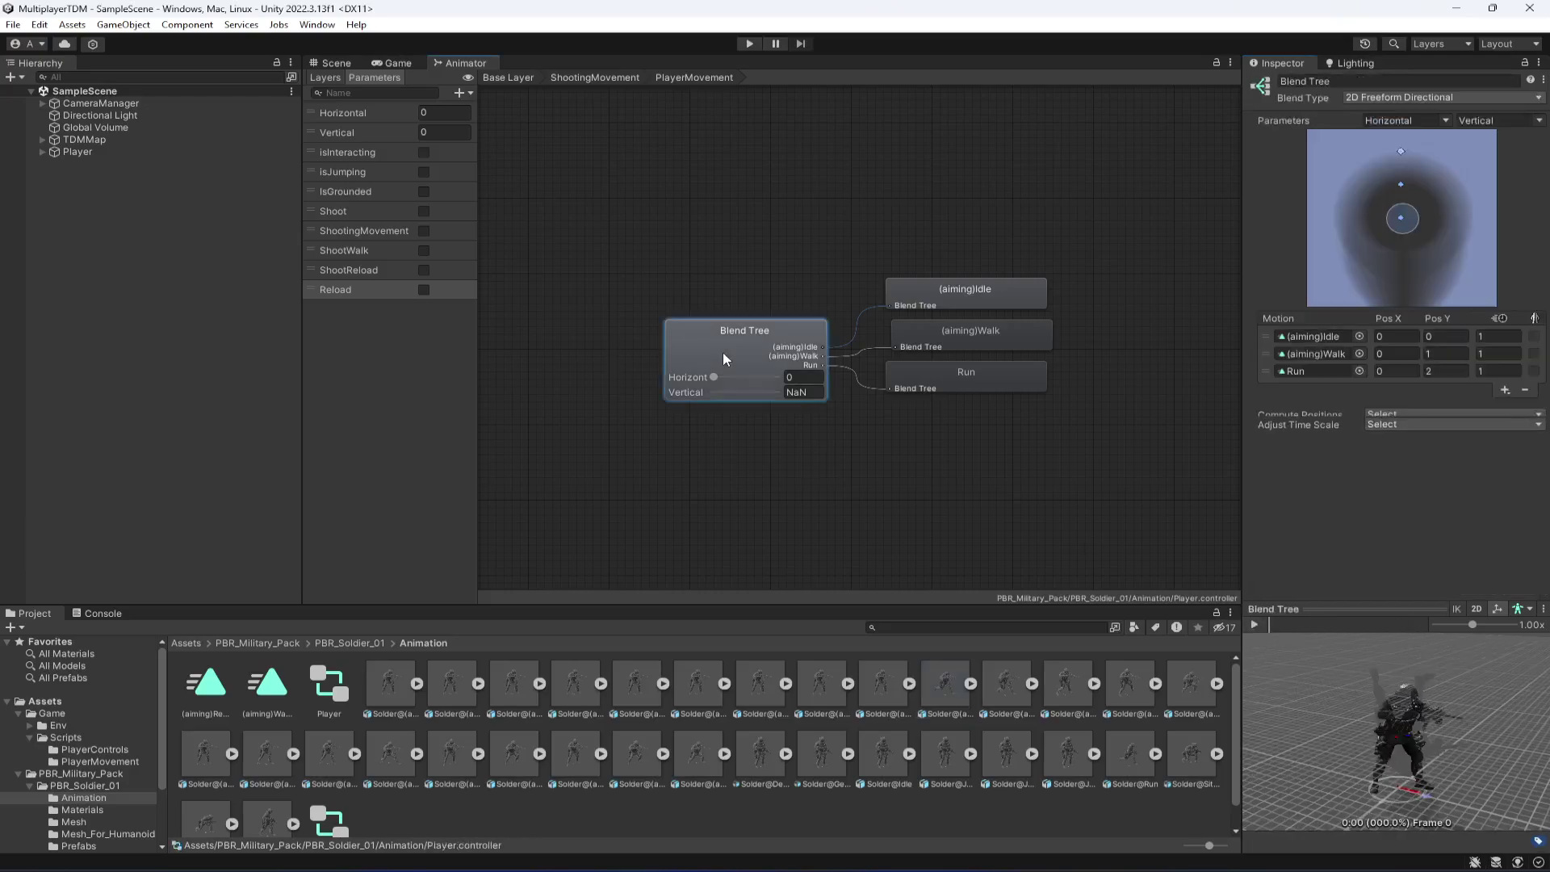
left_click(972, 684)
left_click_drag(1003, 694, 1310, 372)
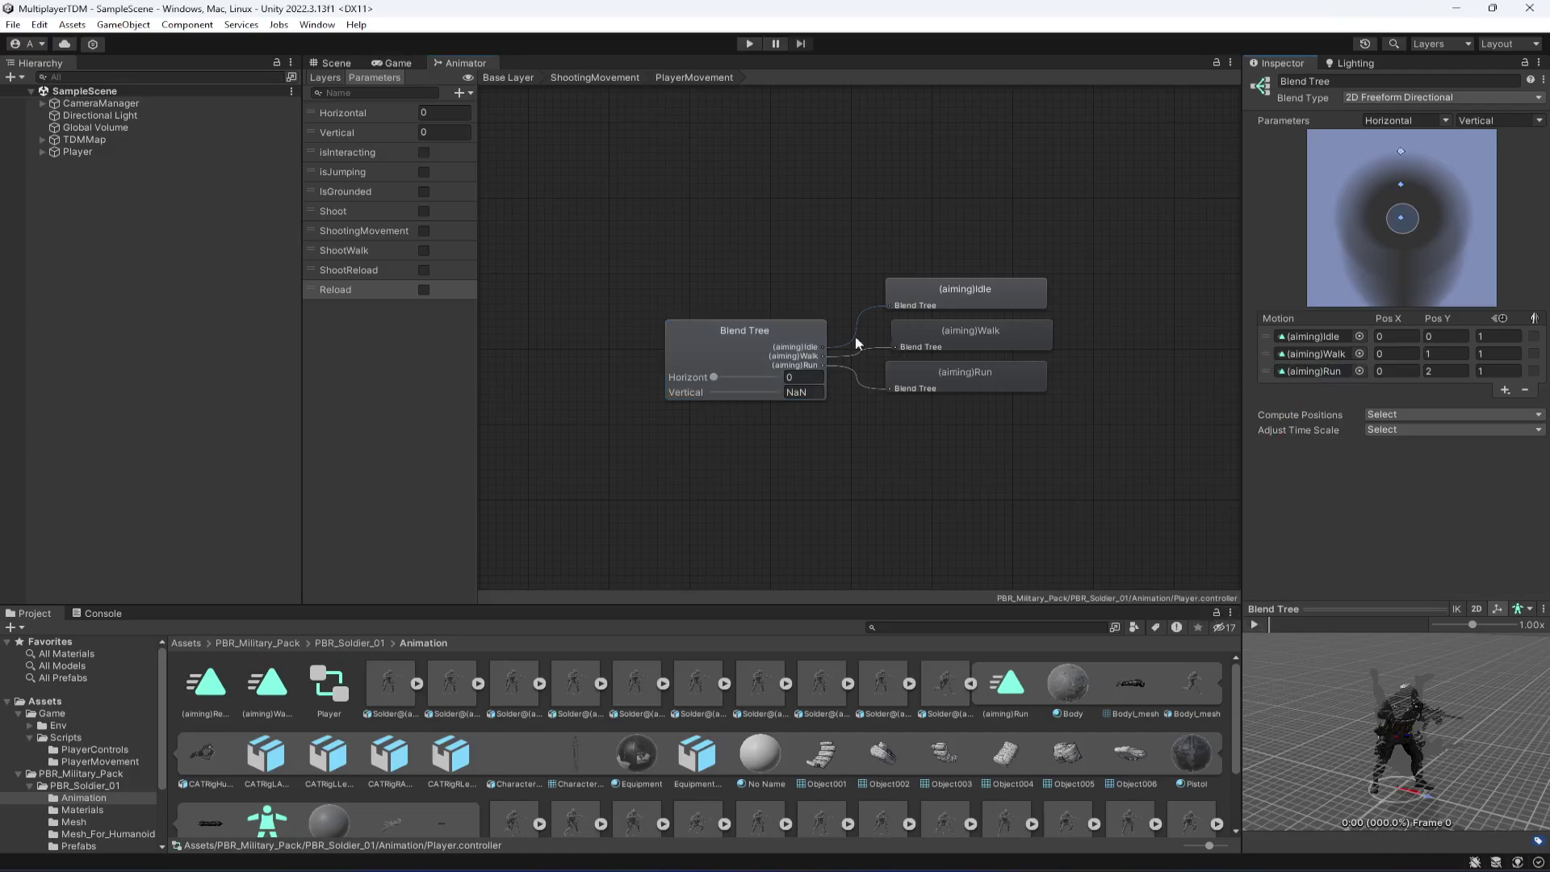
Step: Preview the blend tree's aiming animation with the Vertical value at 0
left_click(817, 337)
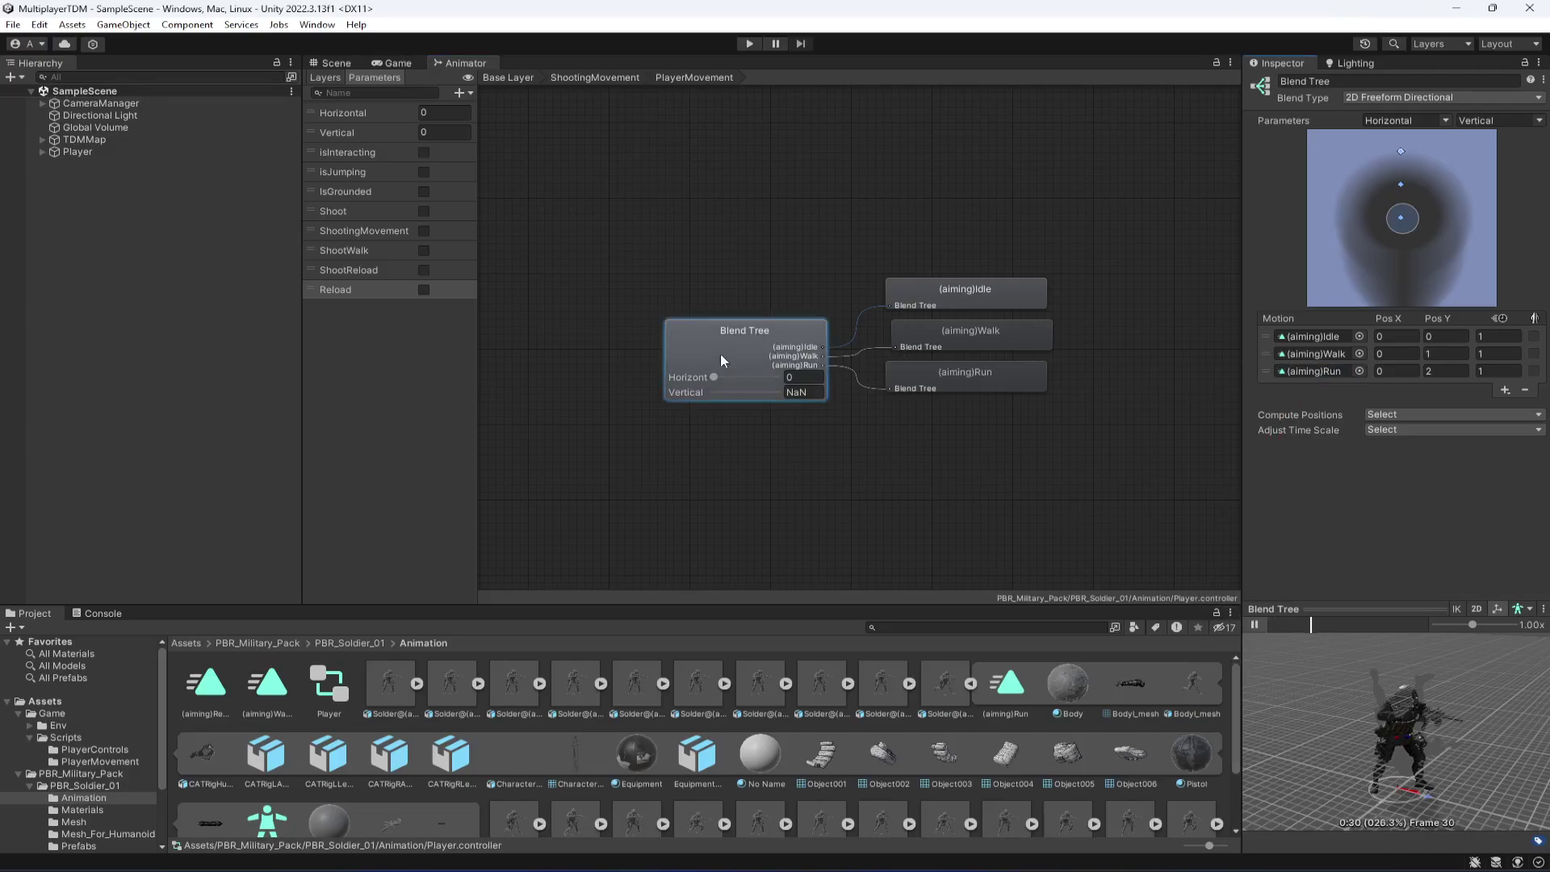
left_click(817, 393)
left_click_drag(715, 392, 685, 478)
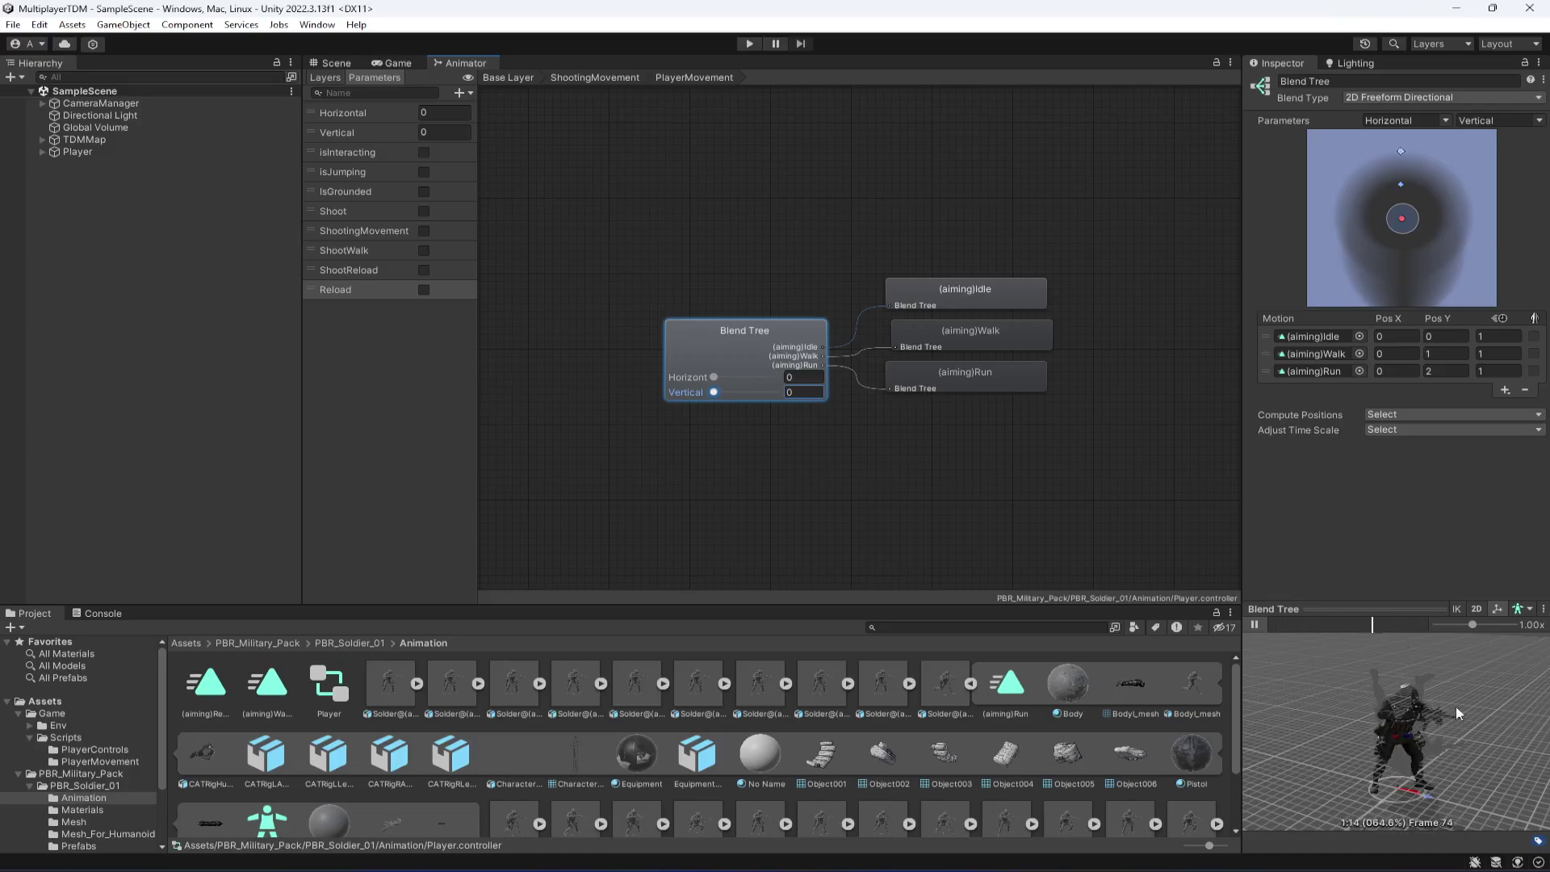
Step: Return to the ShootingMovement sub-state machine and rename its PlayerMovement state as ShootingMovement
left_click(594, 78)
left_click(821, 372)
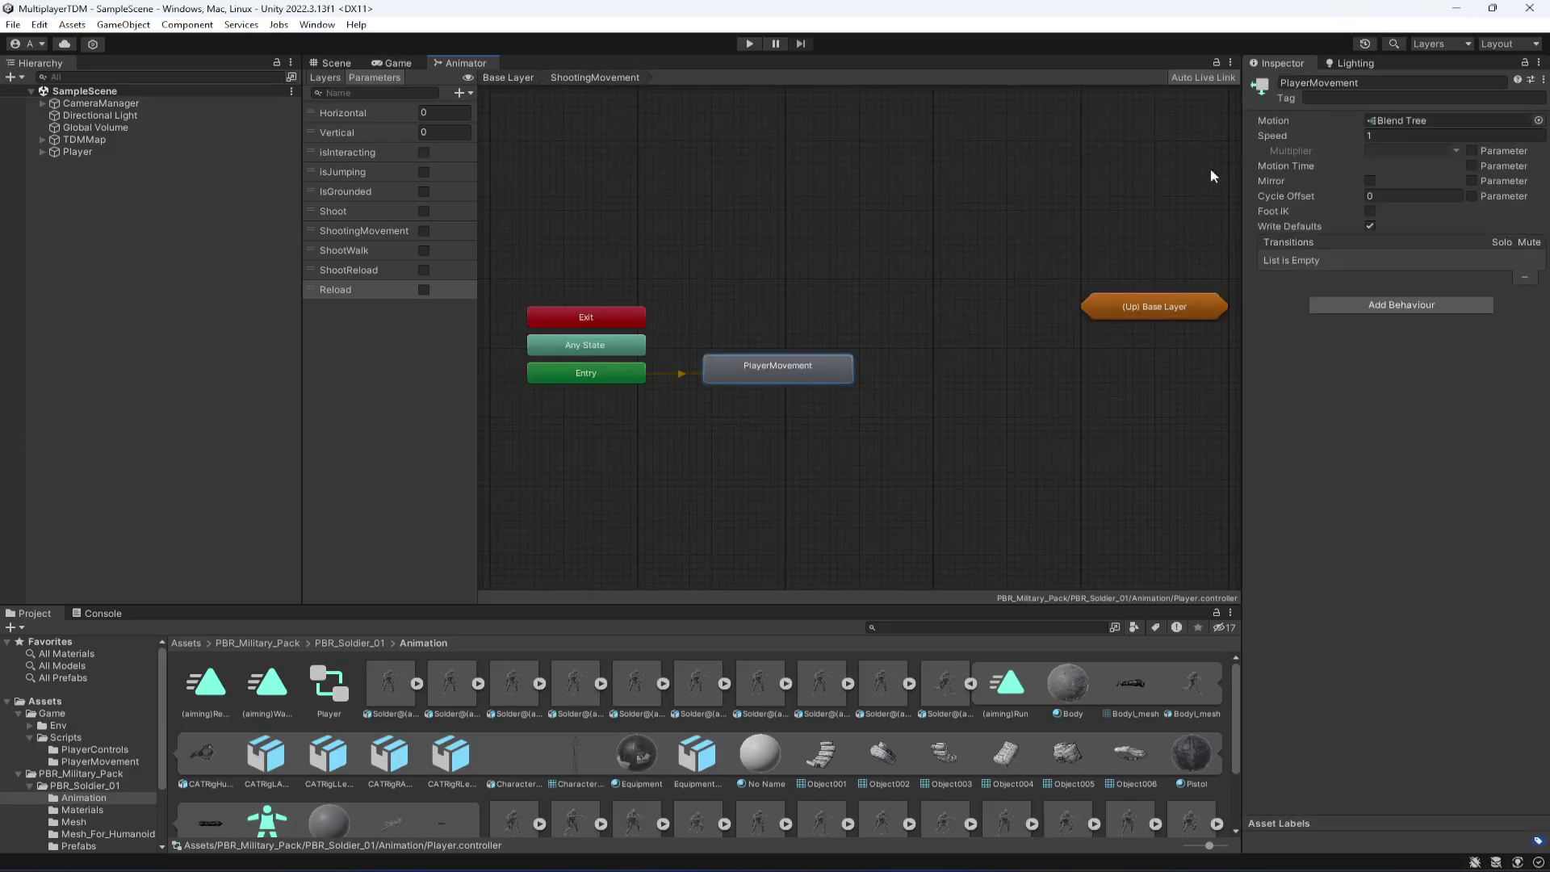
double_click(1374, 83)
key("End")
key("BackSpace")
key("BackSpace")
key("BackSpace")
key("BackSpace")
key("BackSpace")
key("BackSpace")
type("Shooting")
key("Return")
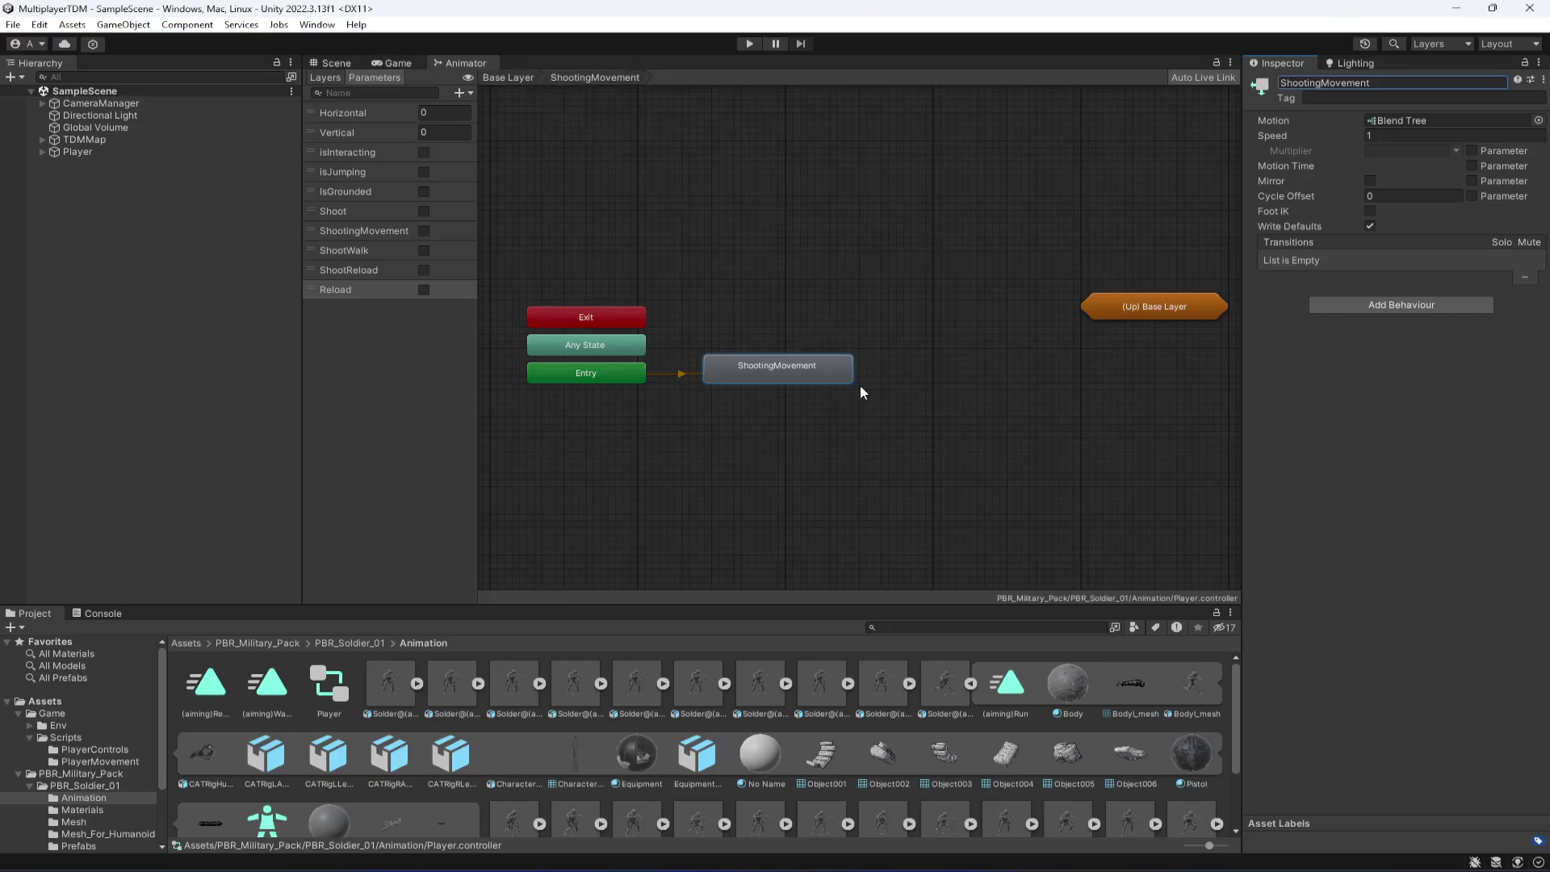
Step: Collapse the expanded (aiming)Run source file in the Animation folder and clear the selection in the ShootingMovement graph
left_click(755, 382)
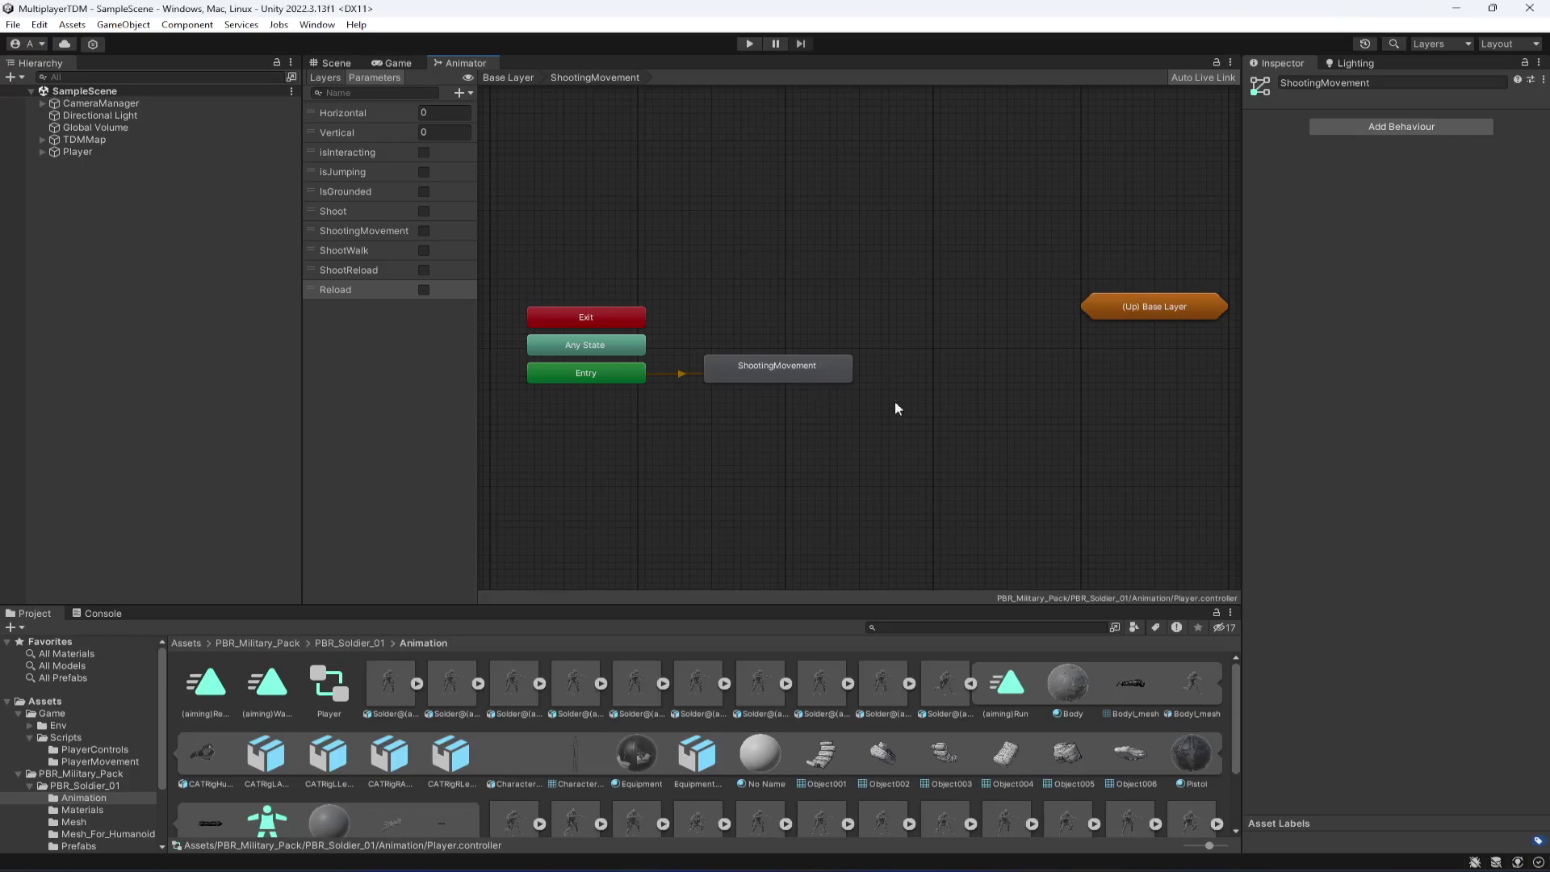
left_click(971, 683)
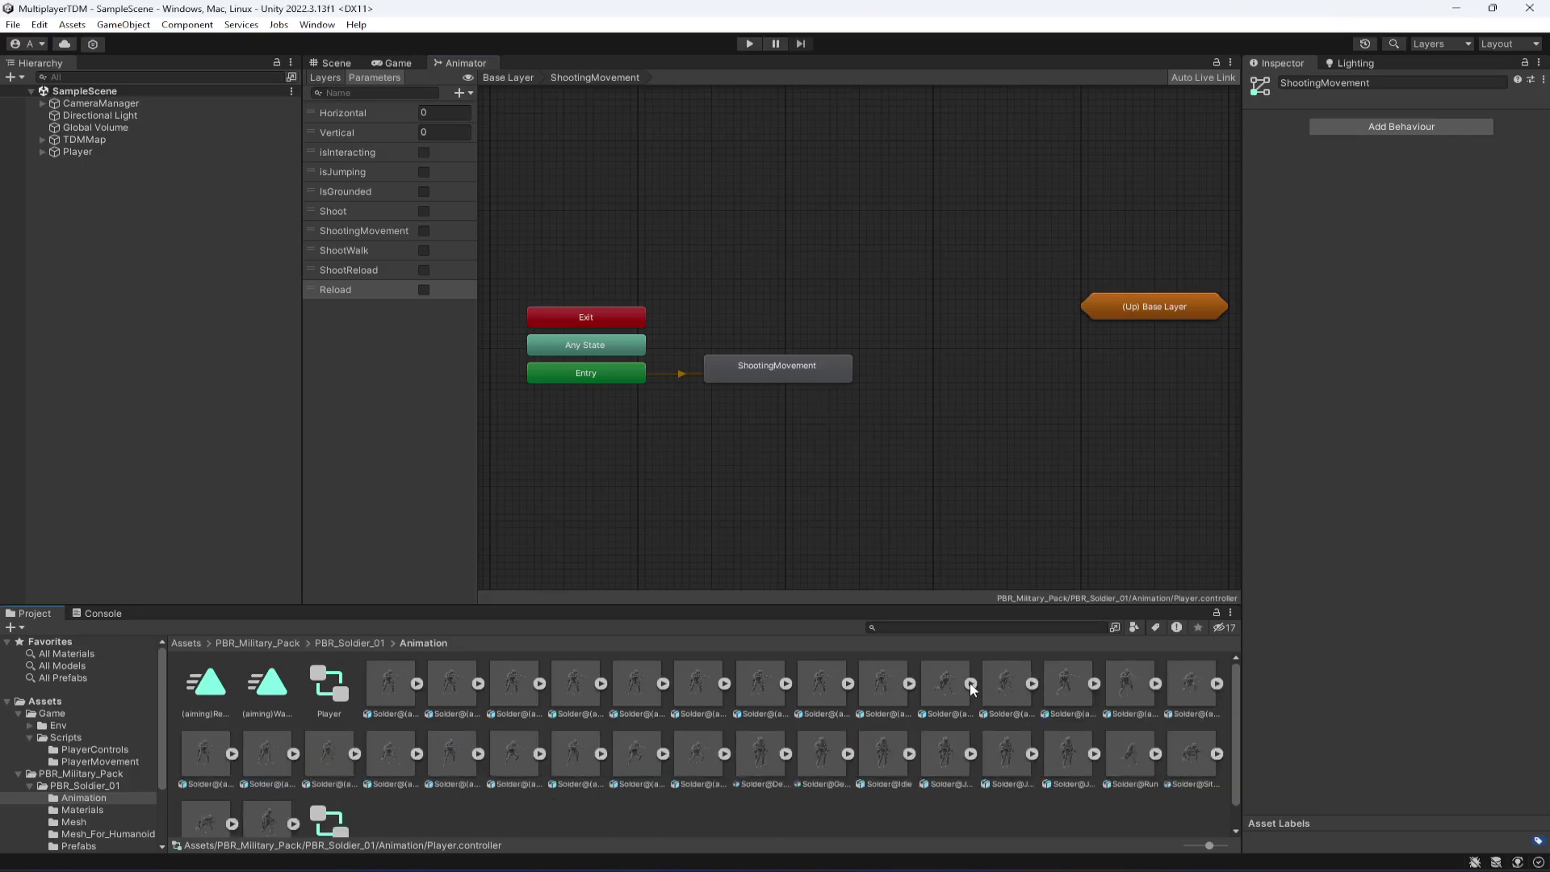
left_click(787, 370)
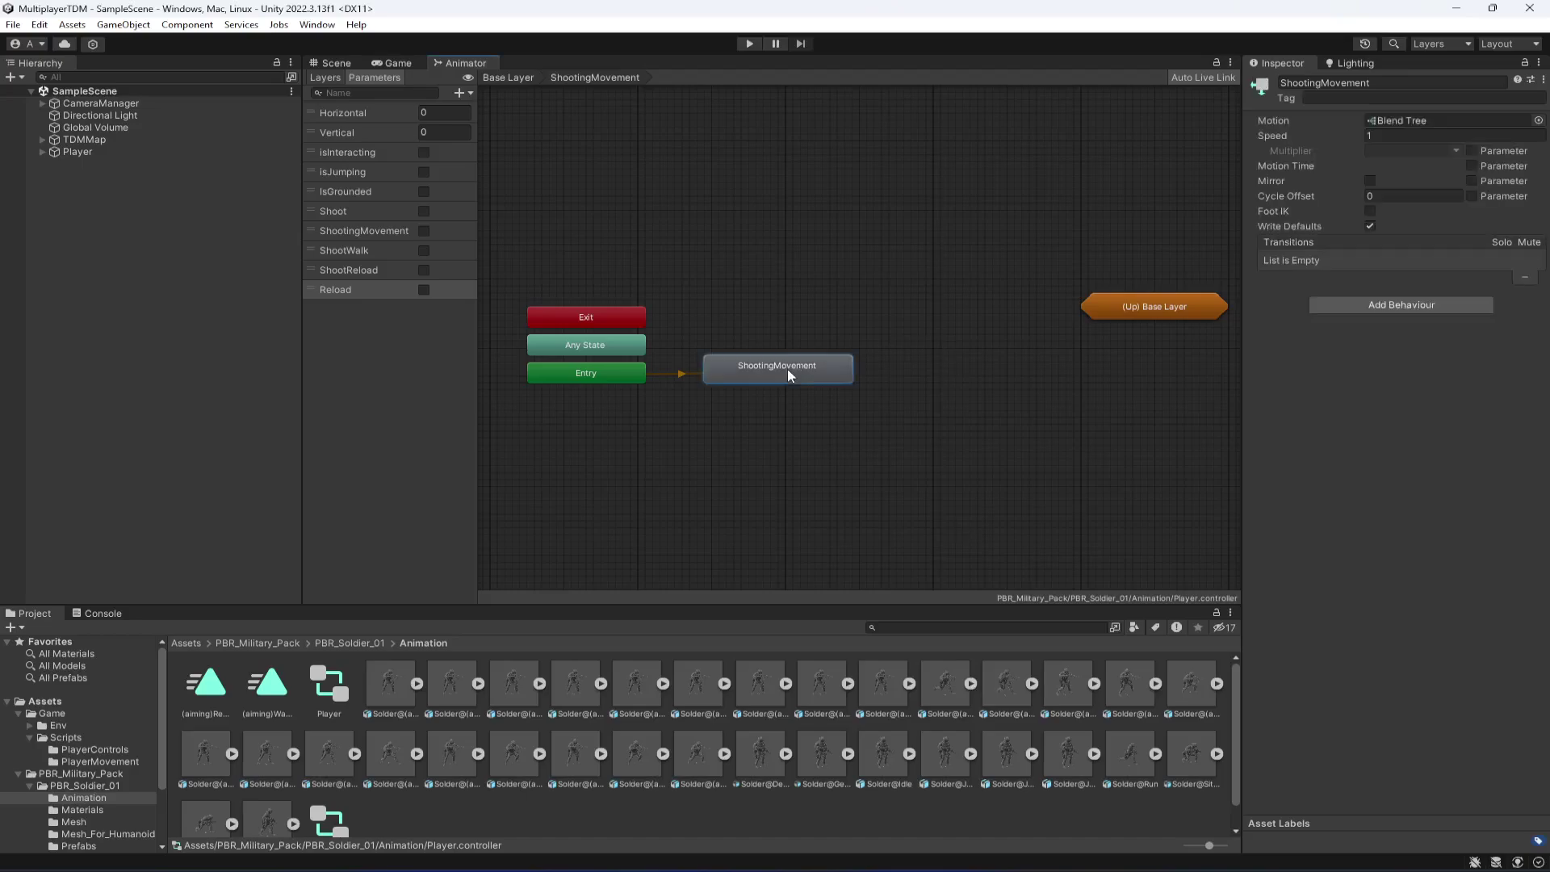
left_click(751, 483)
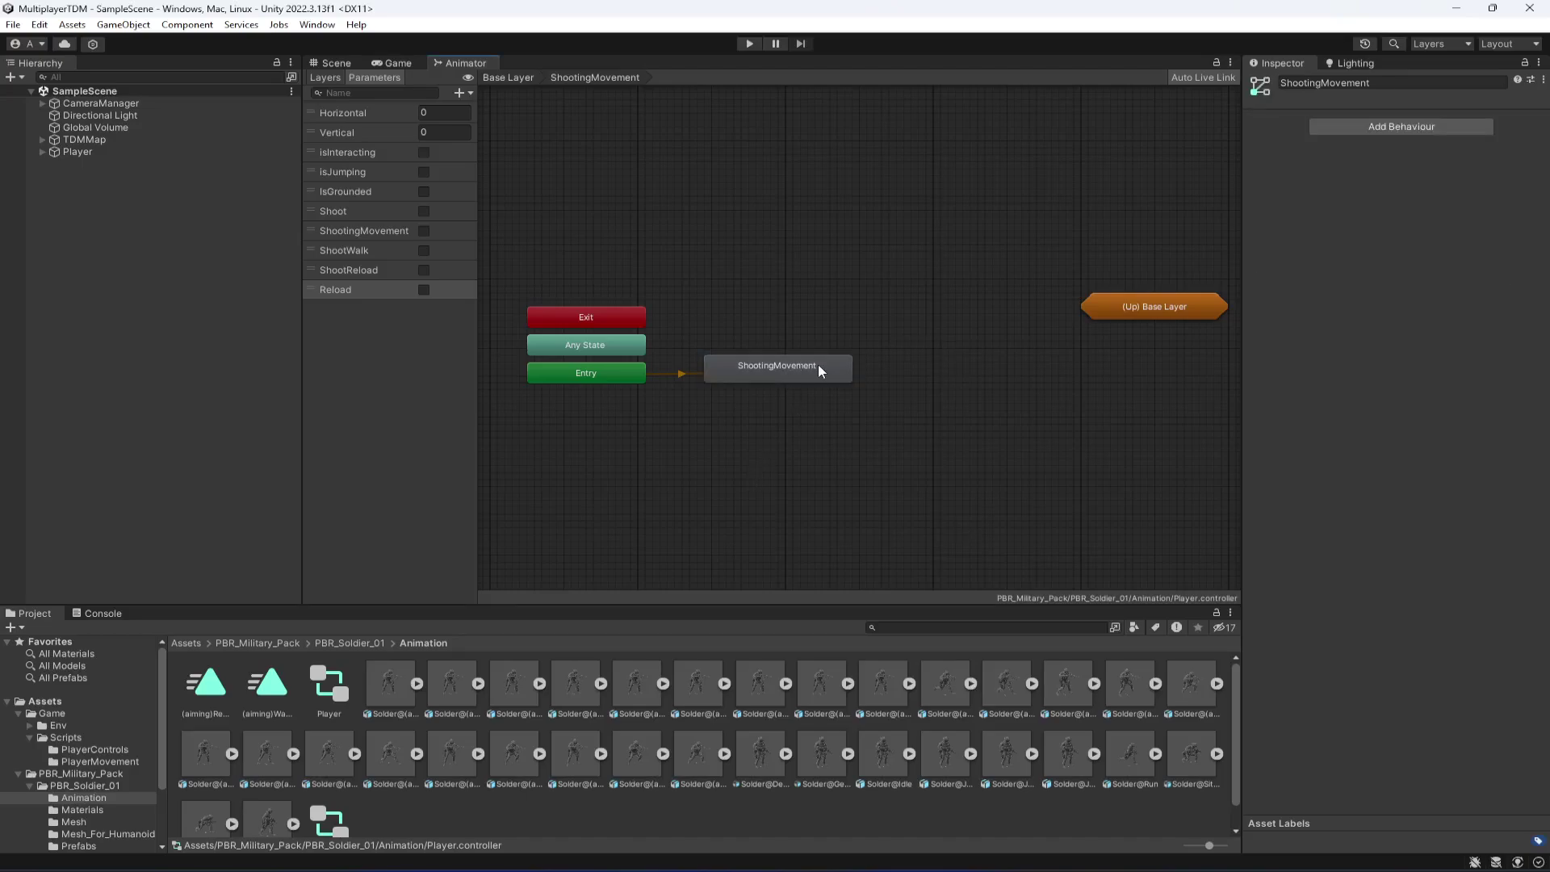
Step: Preview the (aiming)Recharge clip with the Player as the preview model
left_click(207, 683)
left_click(269, 704)
left_click(228, 699)
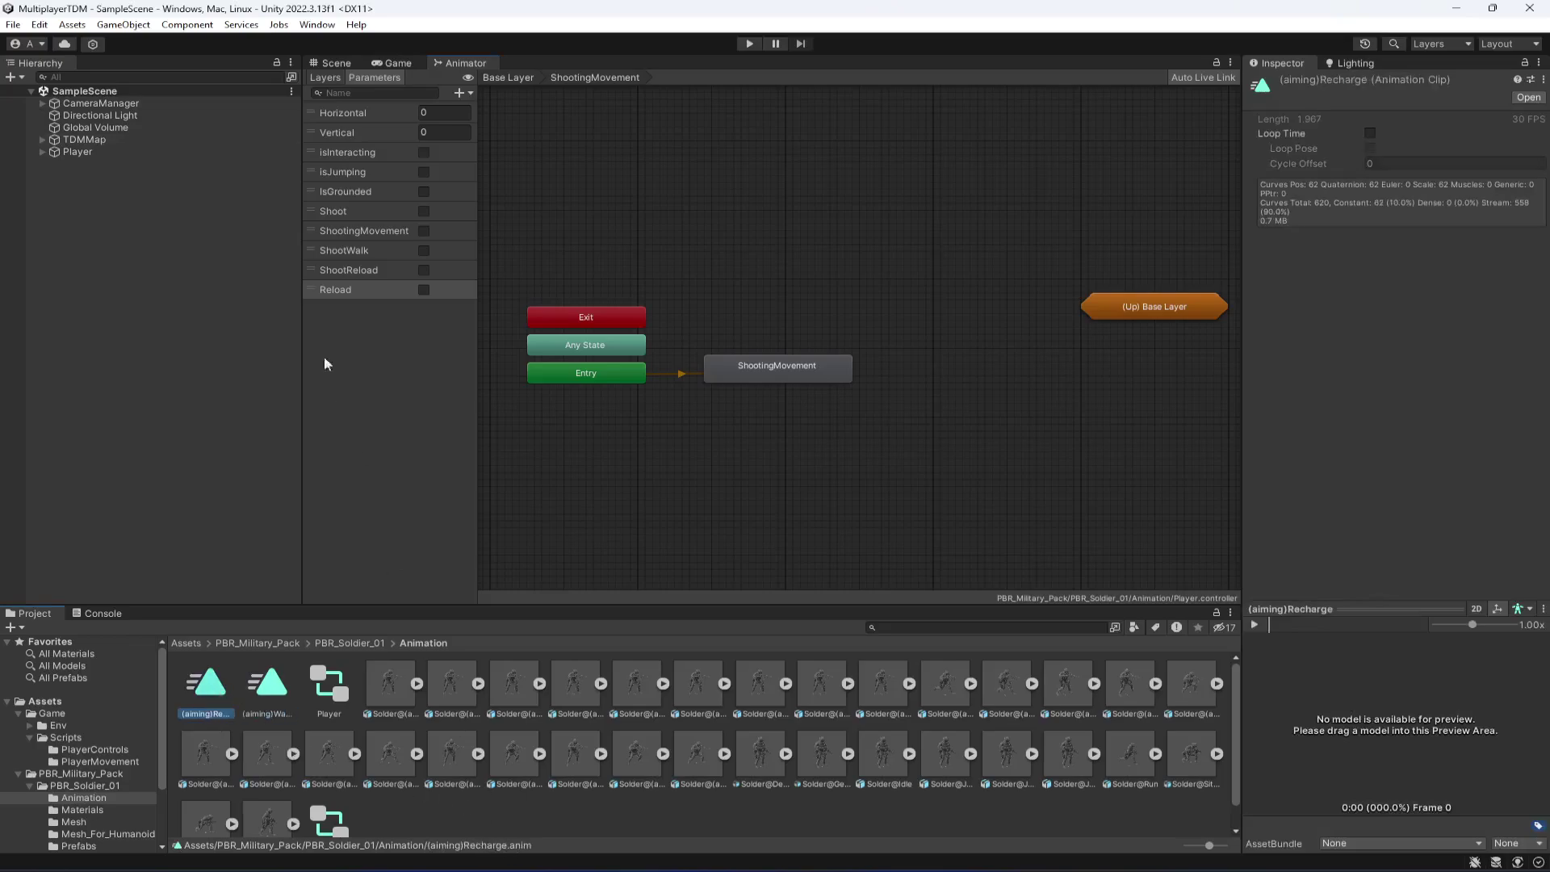
left_click_drag(84, 152, 1277, 652)
left_click(1254, 624)
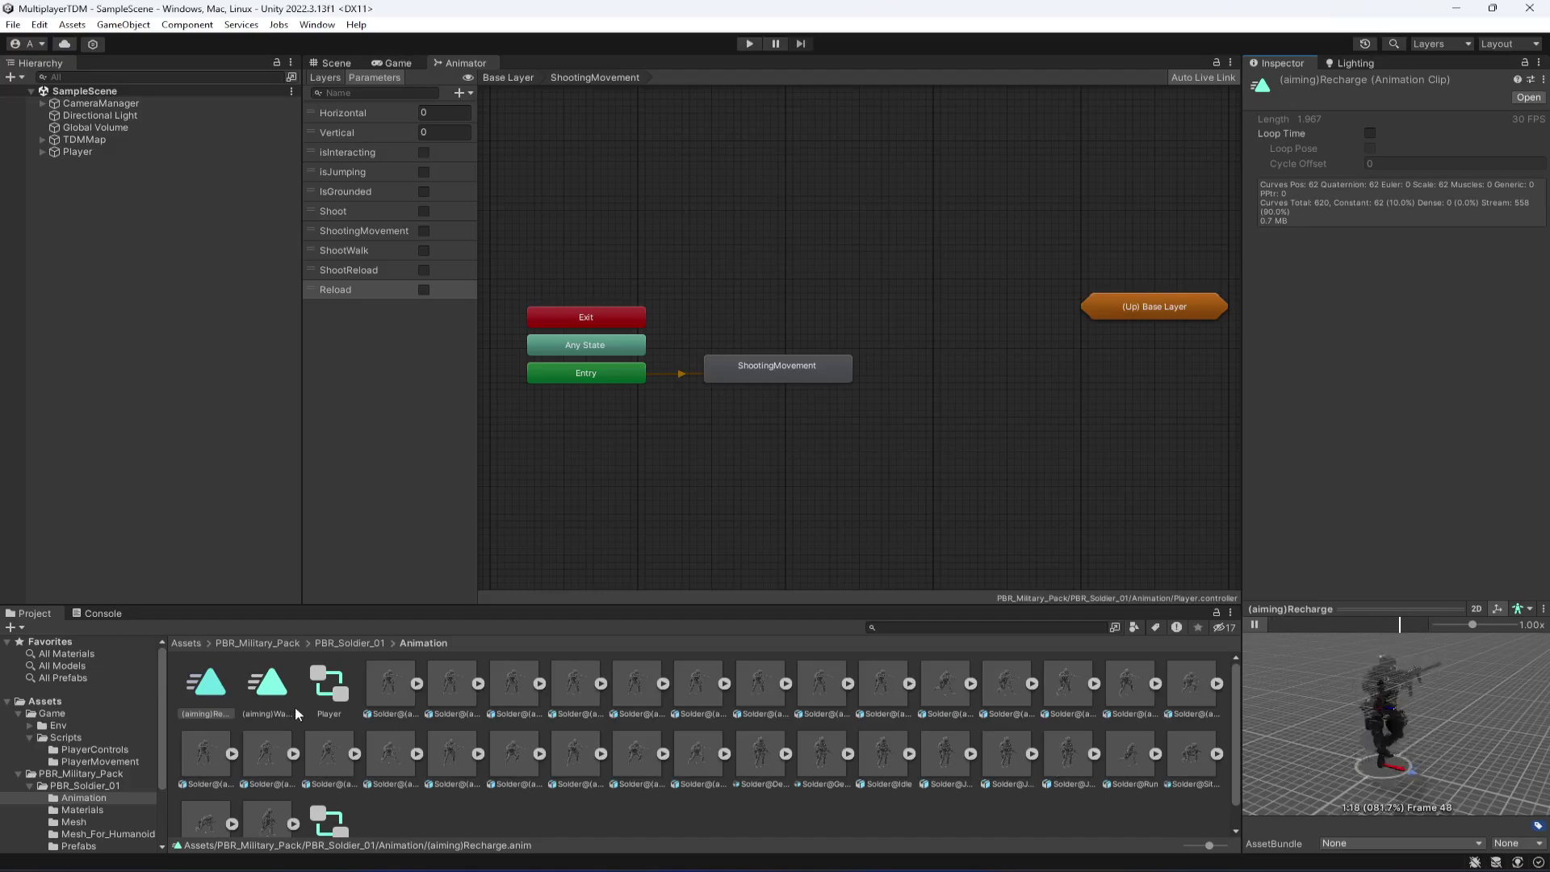
Step: Compare the settings of the standalone (aiming)Walk and (aiming)Recharge clips
left_click(274, 694)
left_click(211, 699)
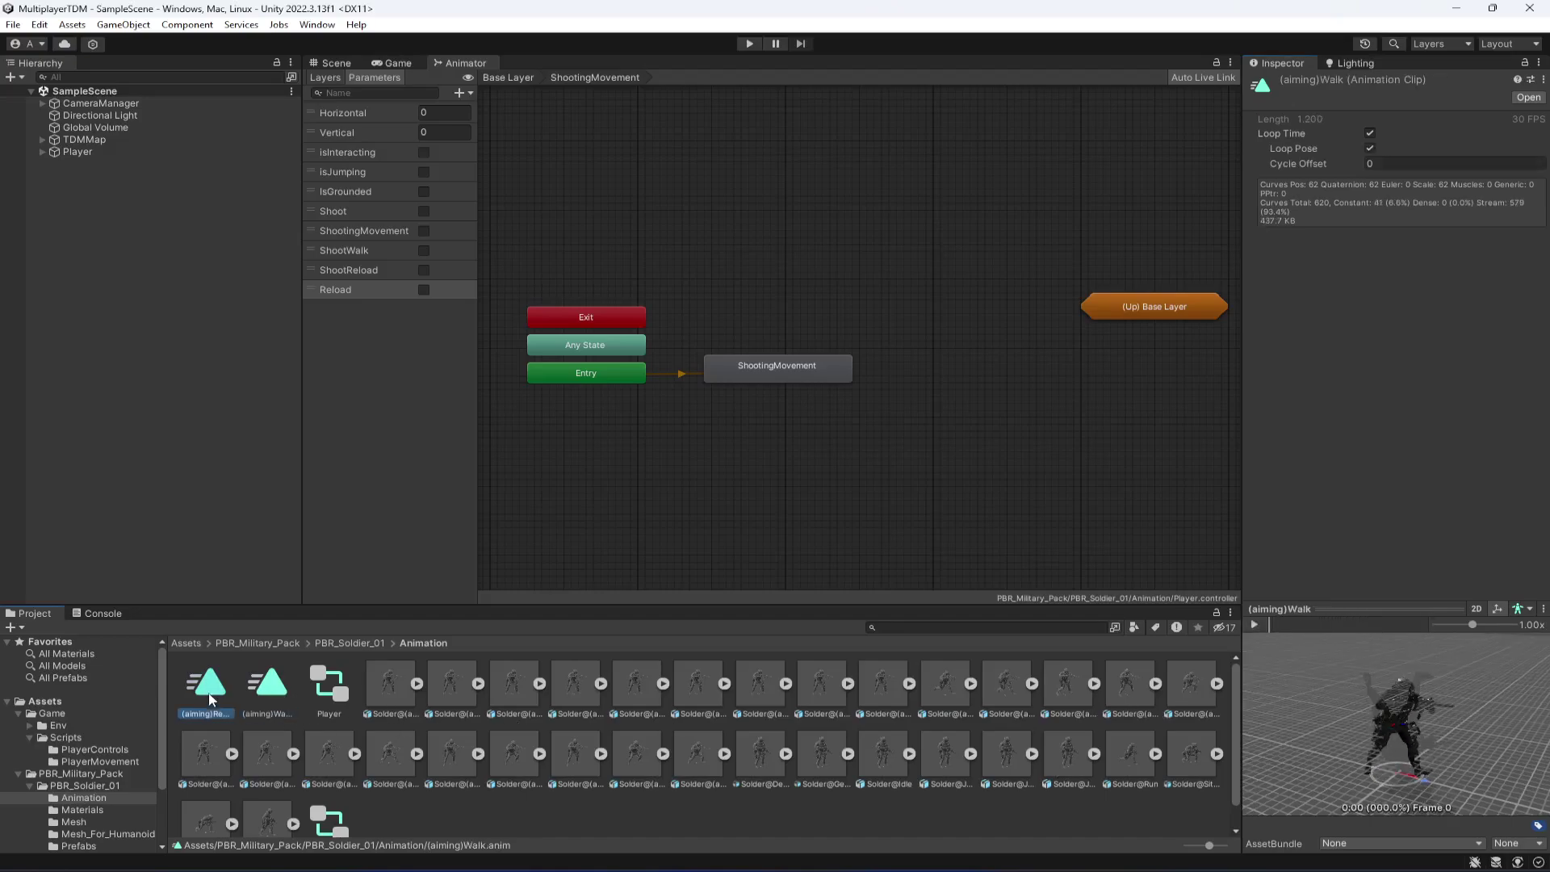
left_click(266, 694)
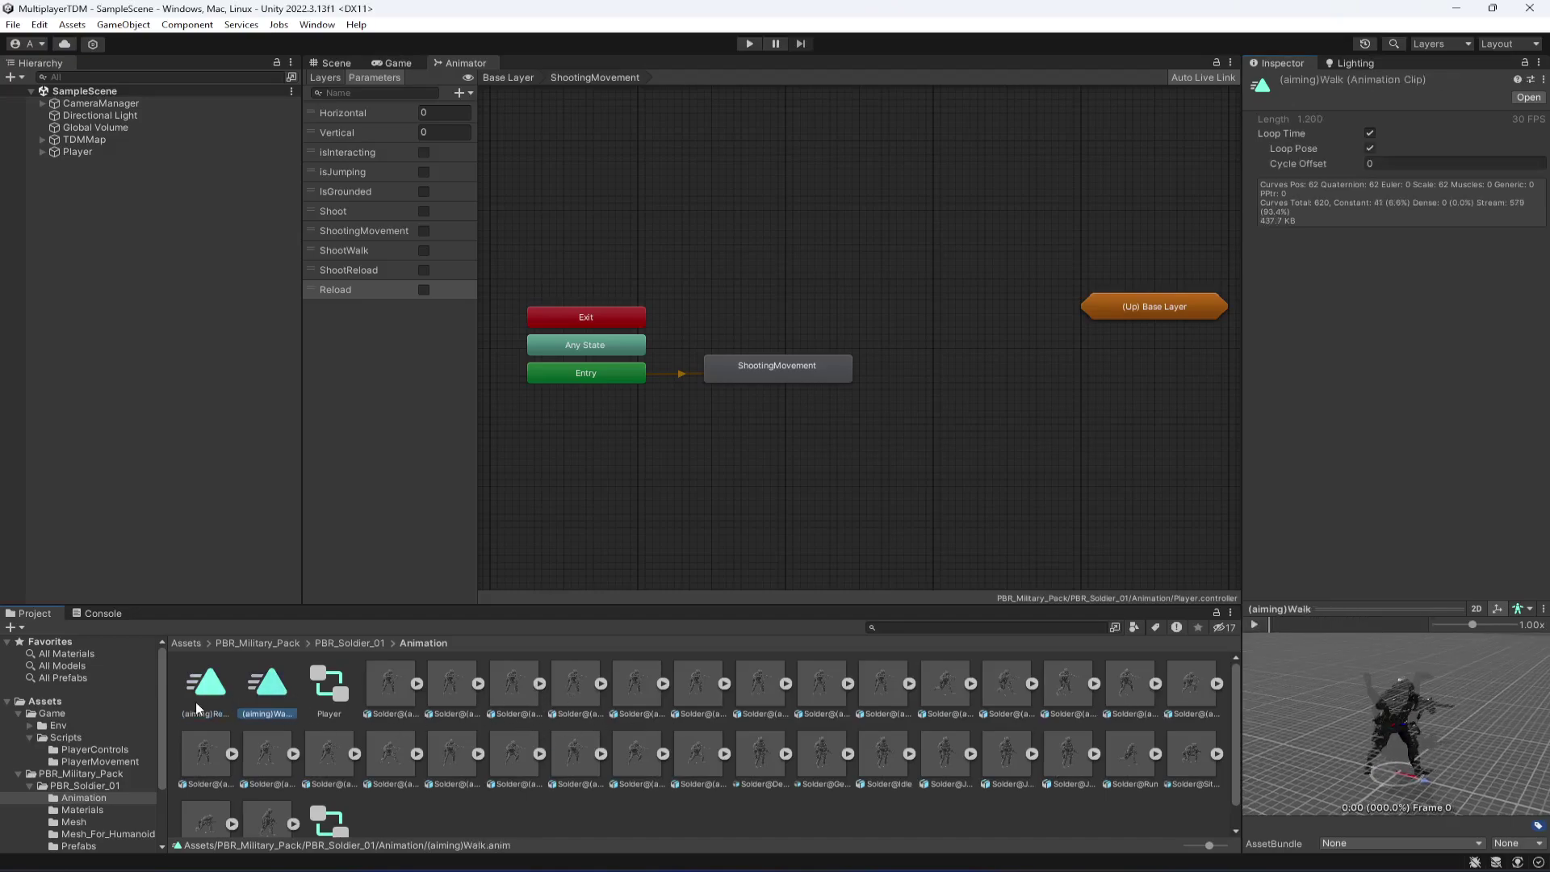
left_click(207, 696)
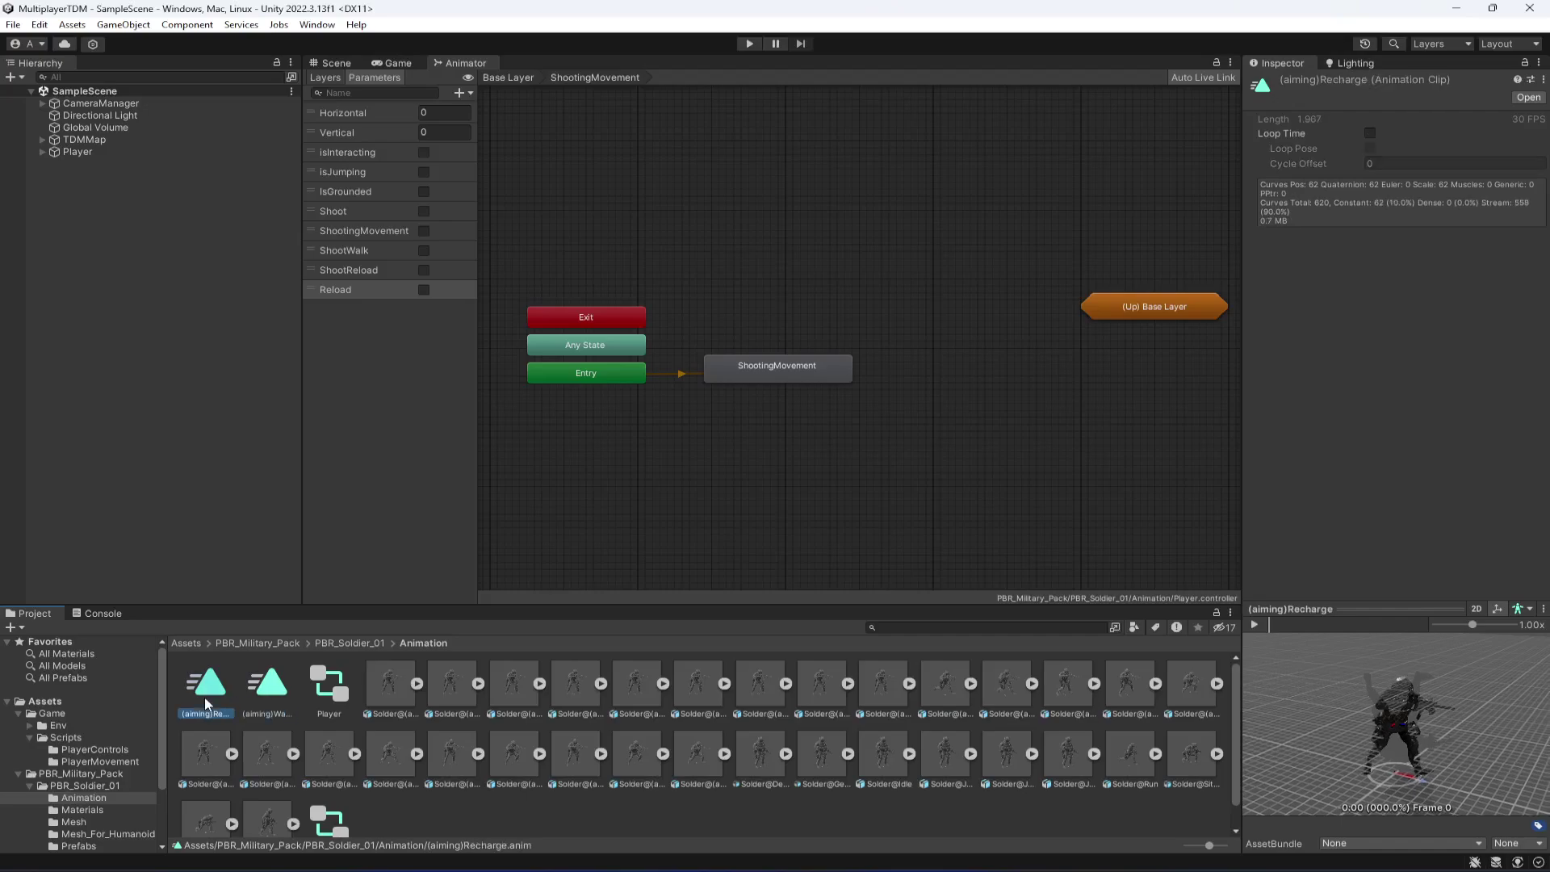
Step: Look through the soldier's imported aiming animation files for clips suited to shooting and reloading
left_click(390, 694)
key("Right")
key("Right")
key("Right")
key("Right")
key("Right")
key("Right")
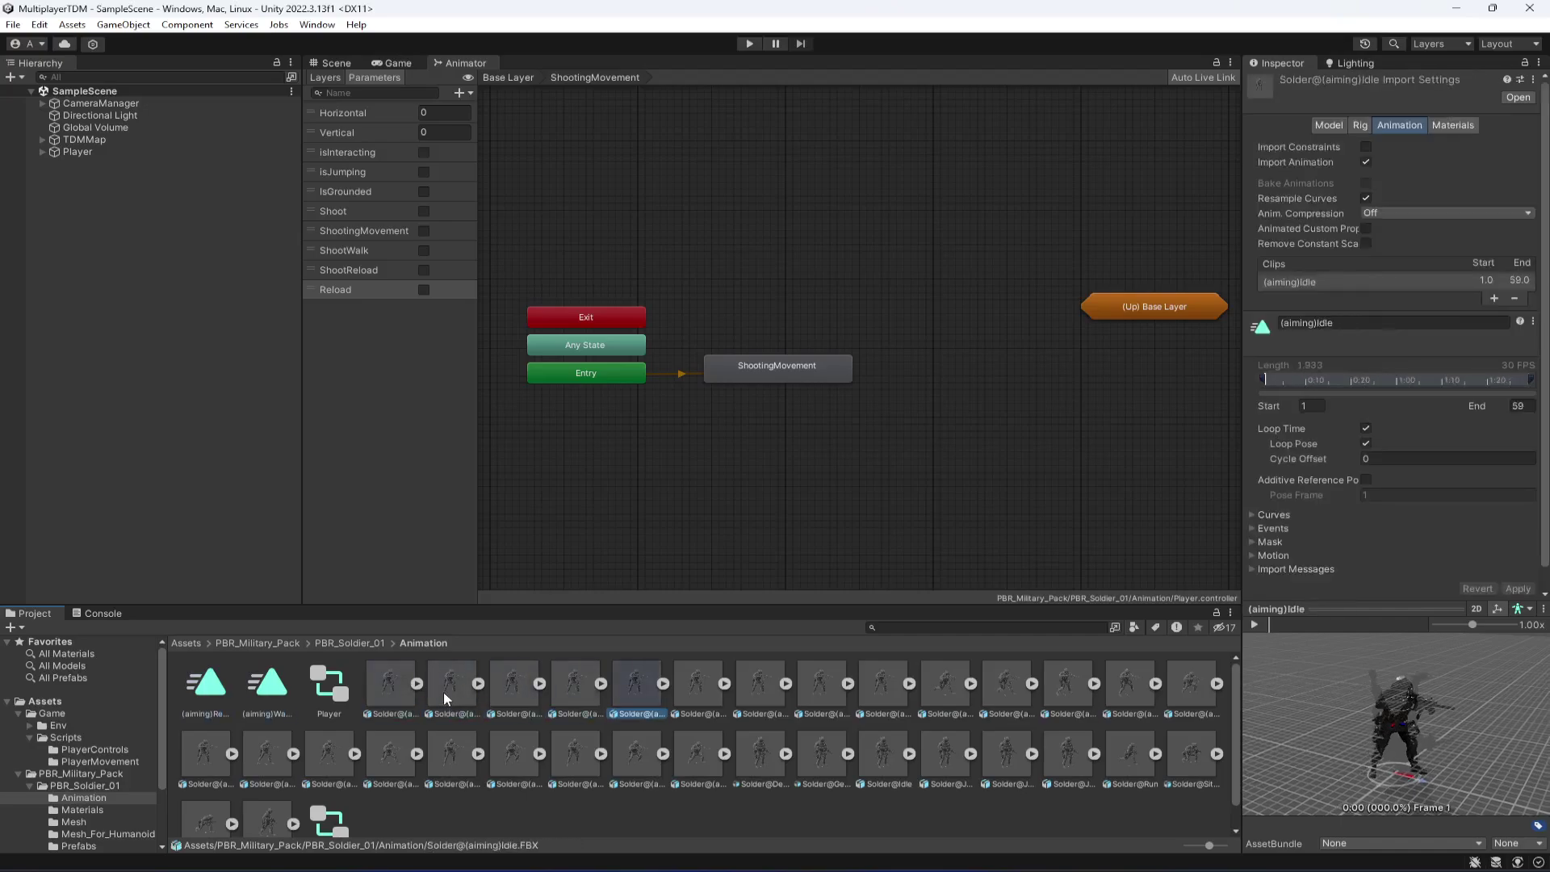
key("Left")
key("Left")
key("Left")
key("Left")
key("Left")
key("Left")
key("Left")
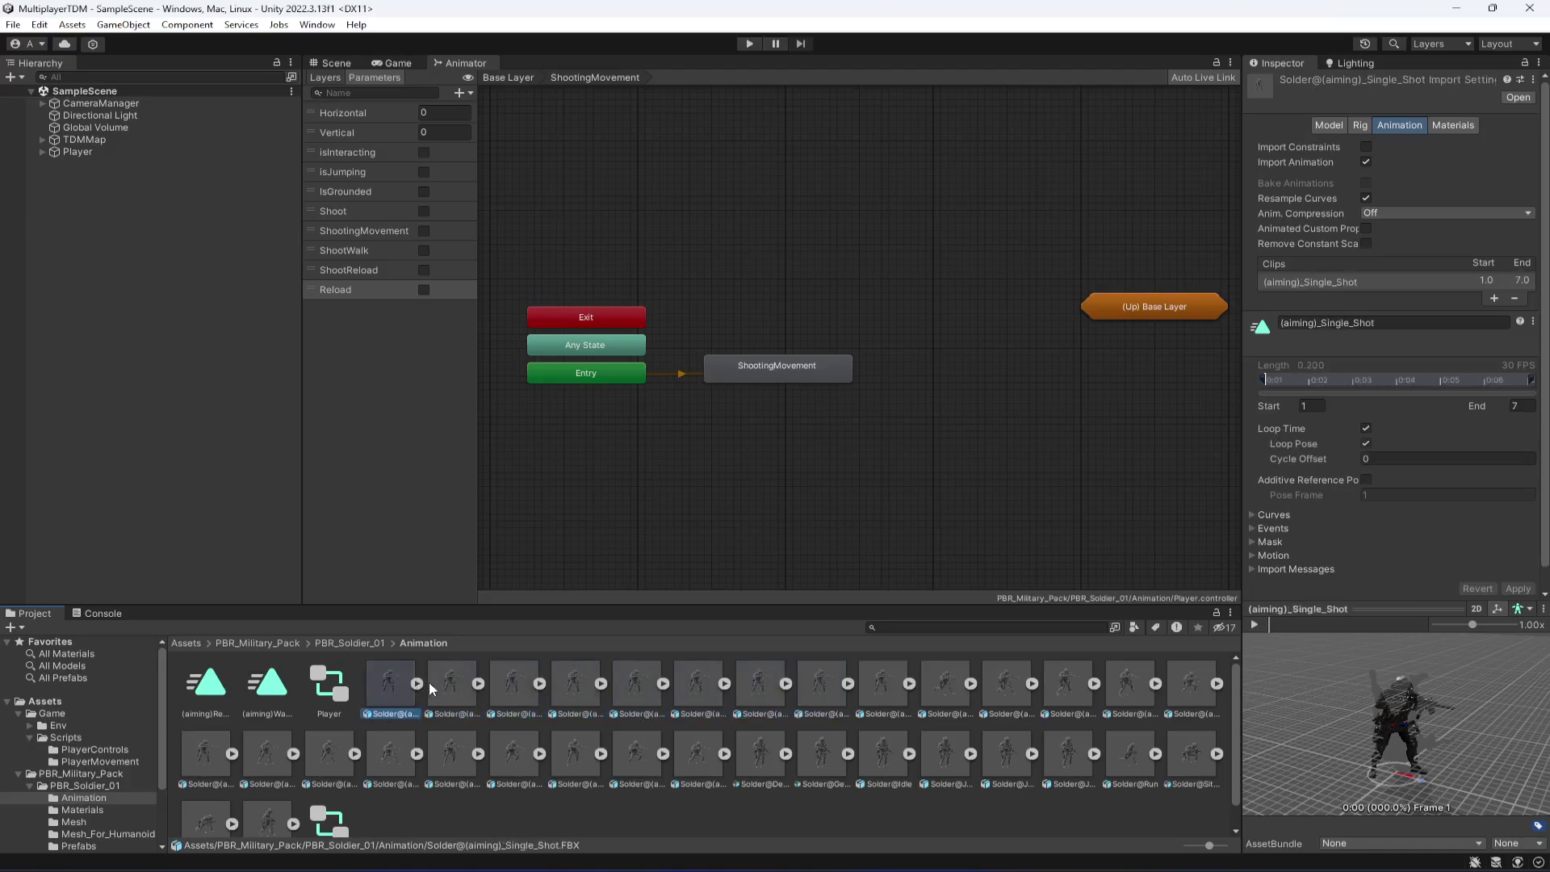
key("Left")
key("Left")
key("Left")
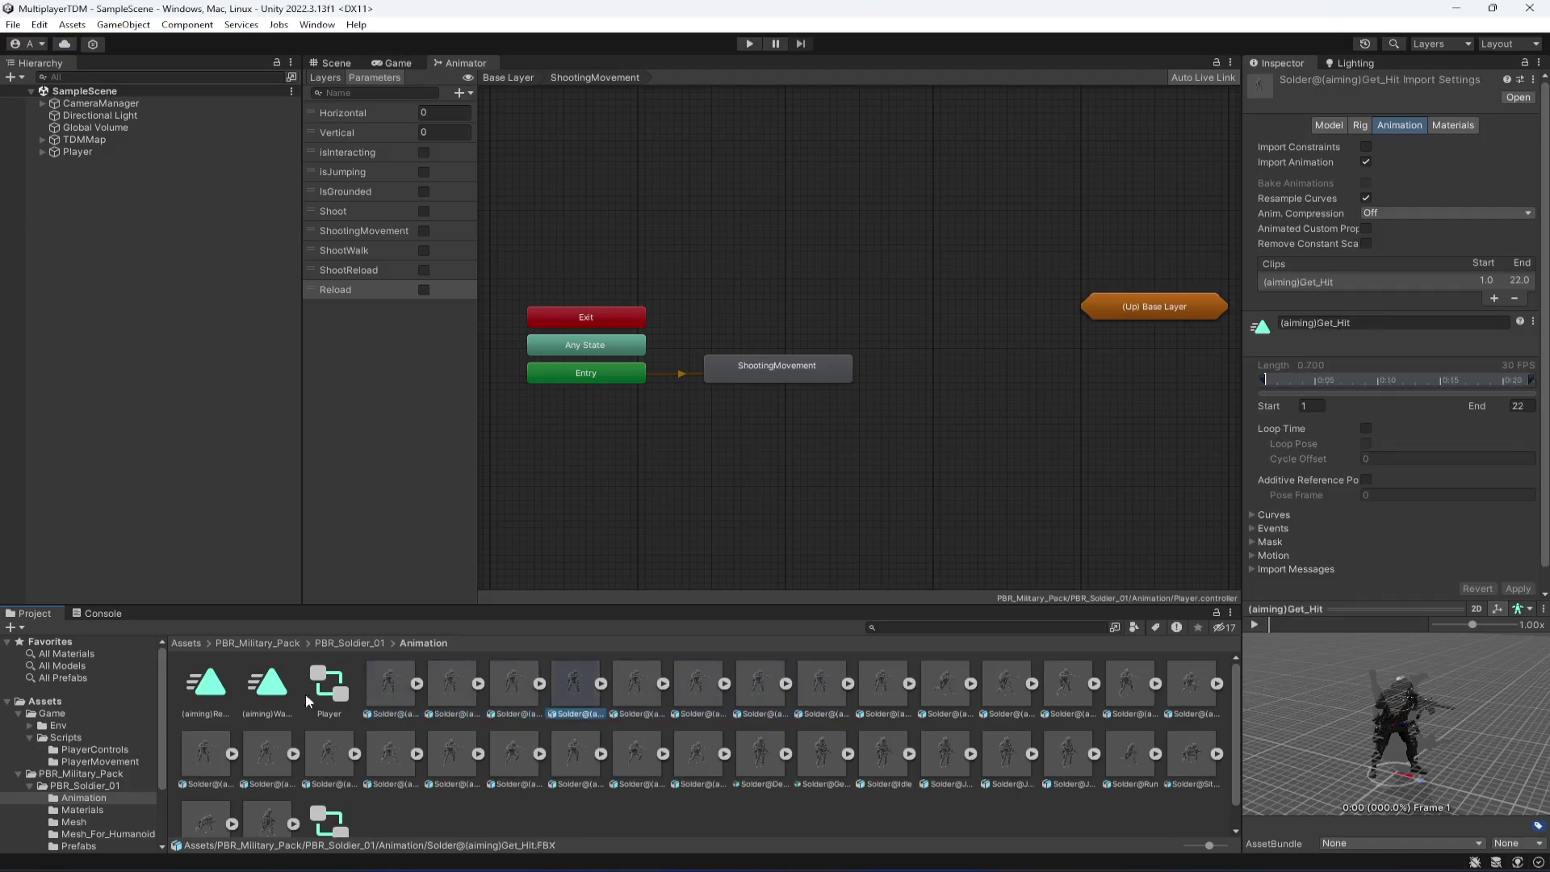
Step: Play the previews of the standalone (aiming)Recharge and (aiming)Walk clips
left_click(1256, 624)
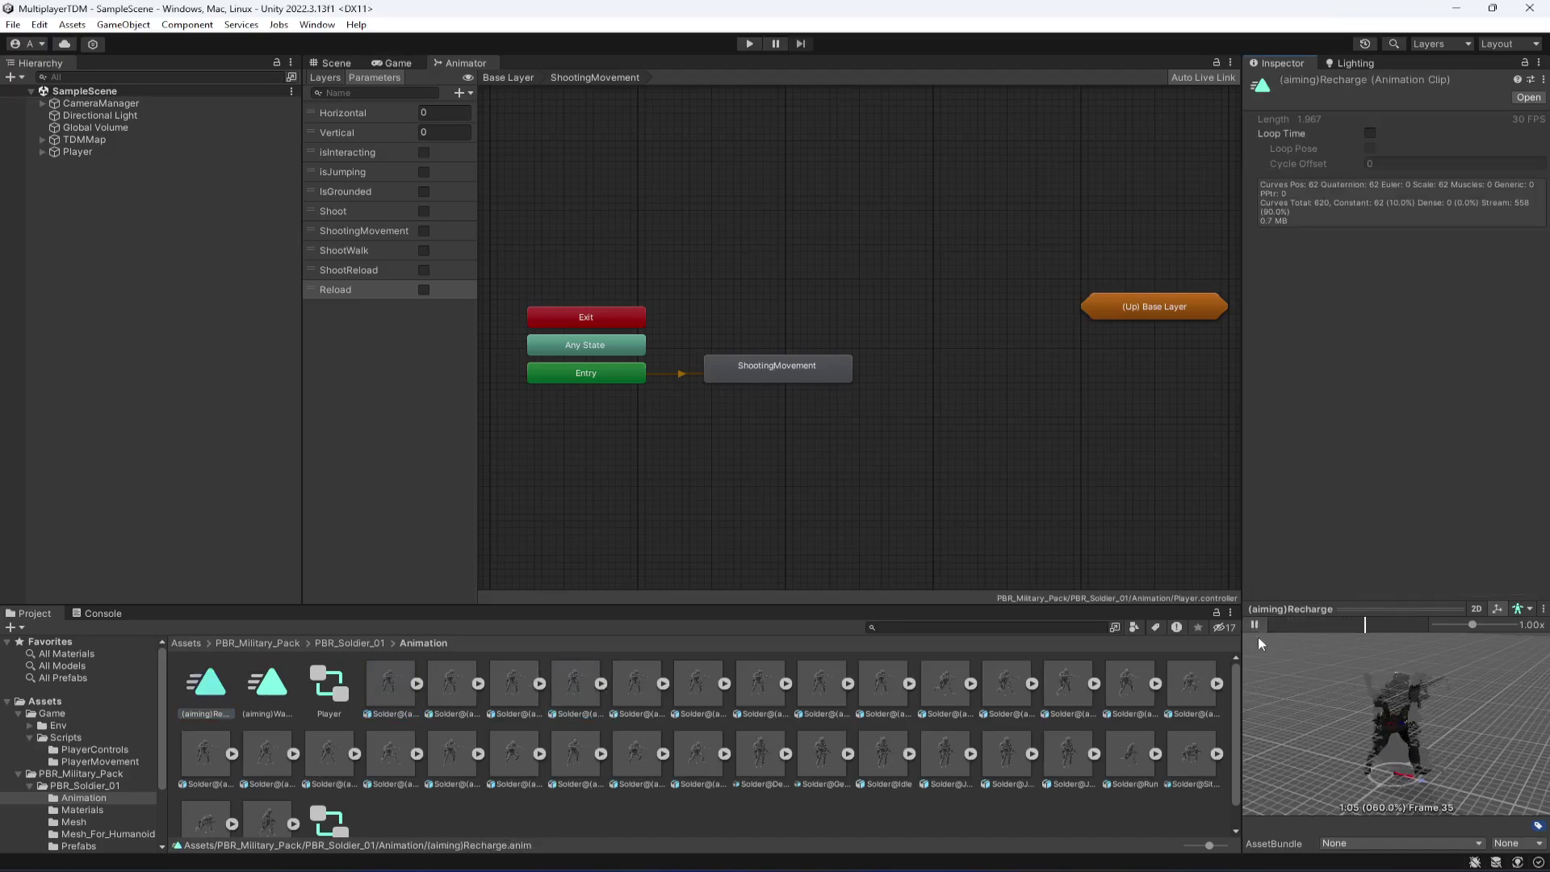
left_click(269, 690)
left_click(1254, 626)
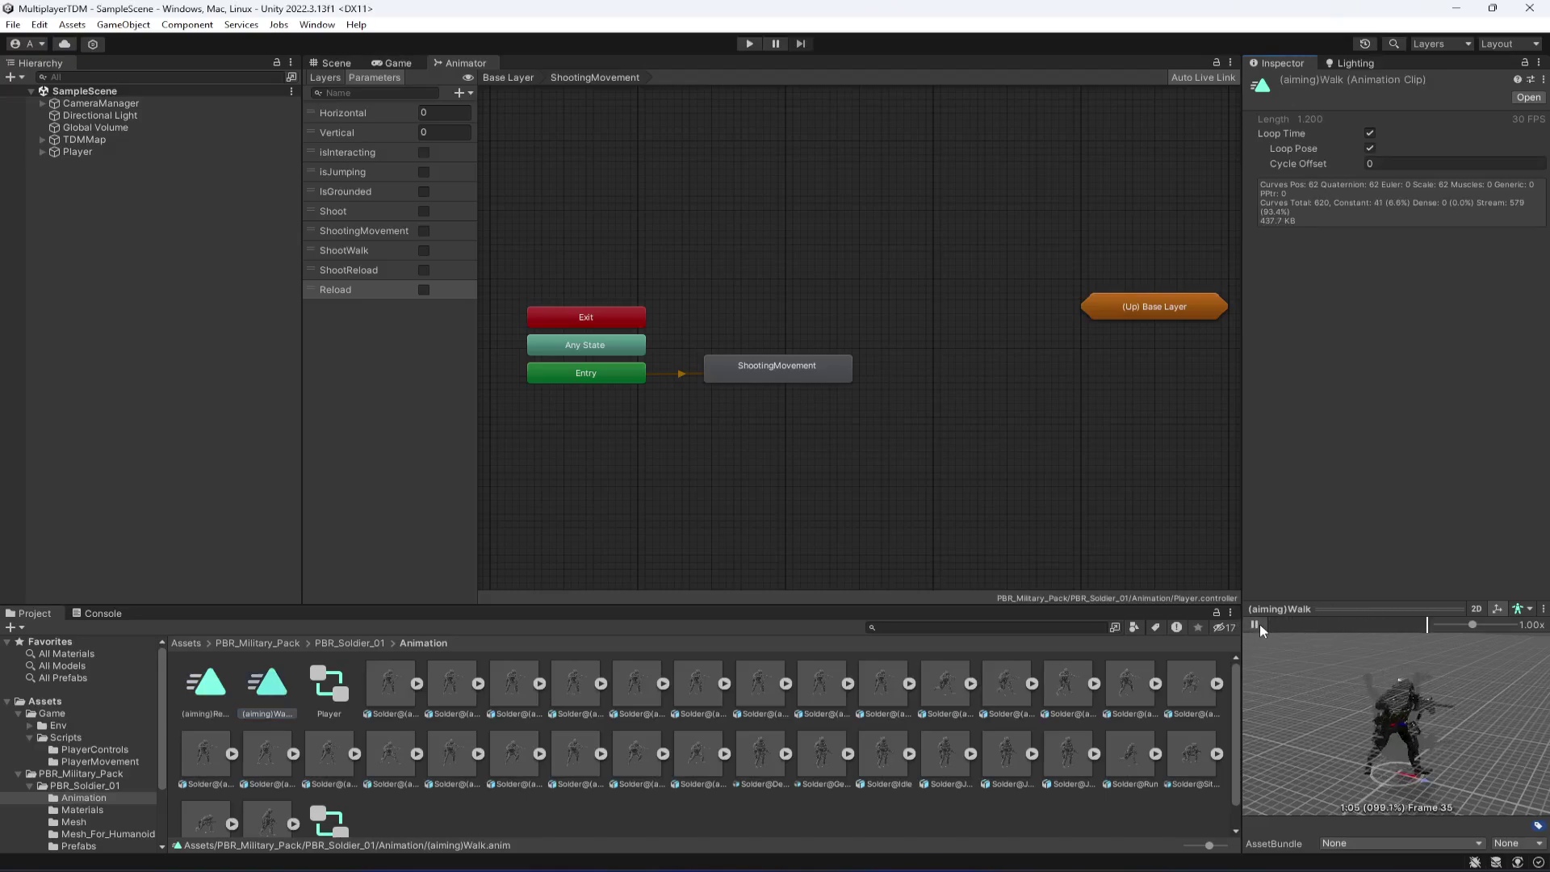
Step: Add the (aiming)Recharge clip as a new state in the ShootingMovement sub-state machine, placed between ShootingMovement and (Up) Base Layer
left_click(204, 710)
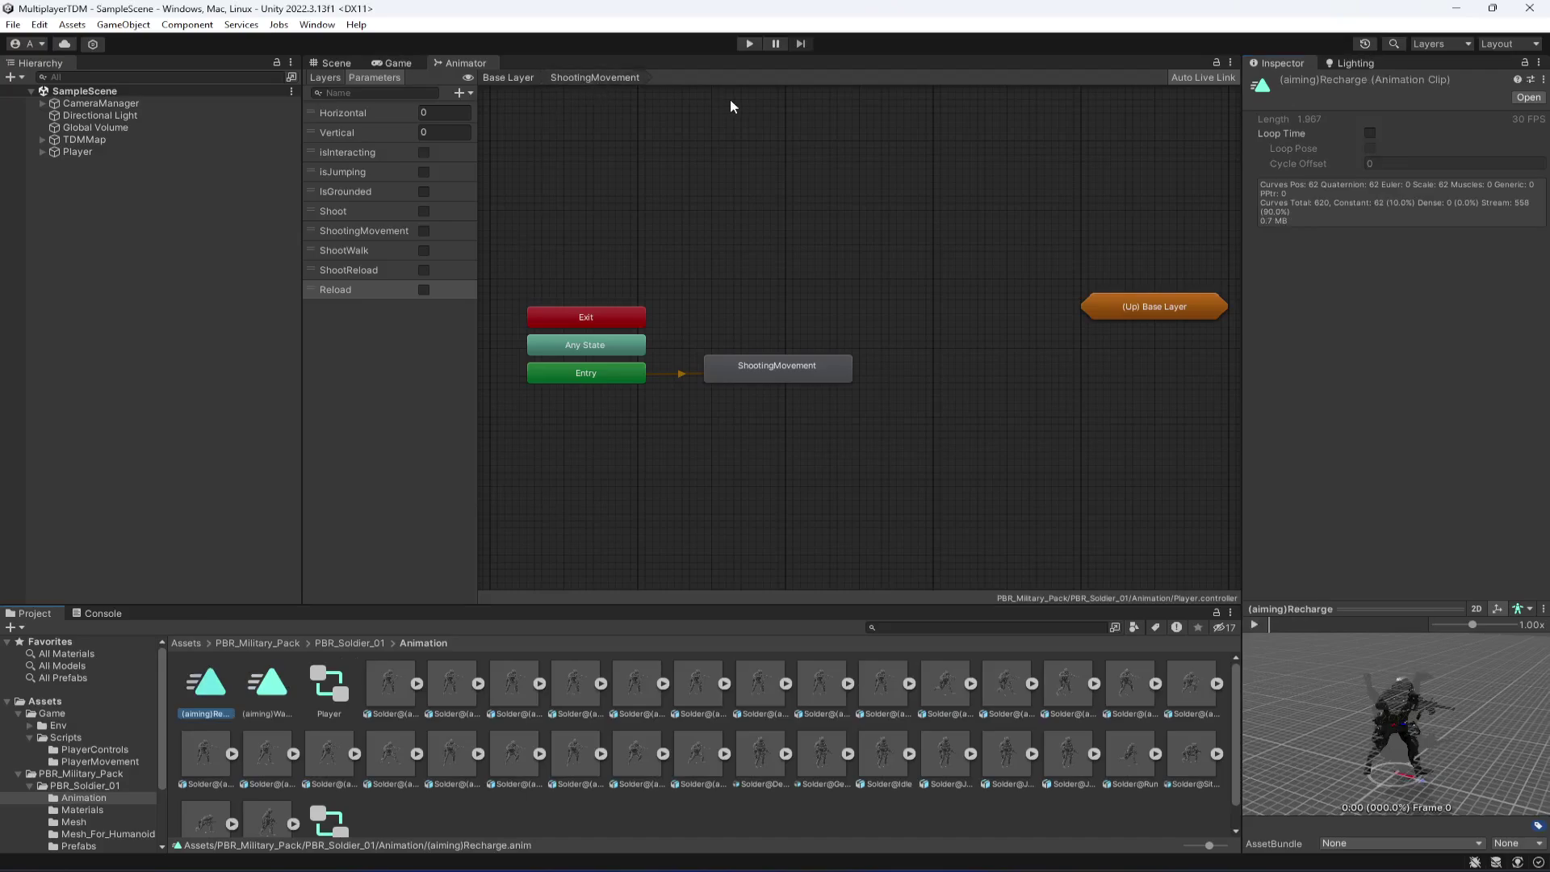
left_click(502, 80)
double_click(930, 273)
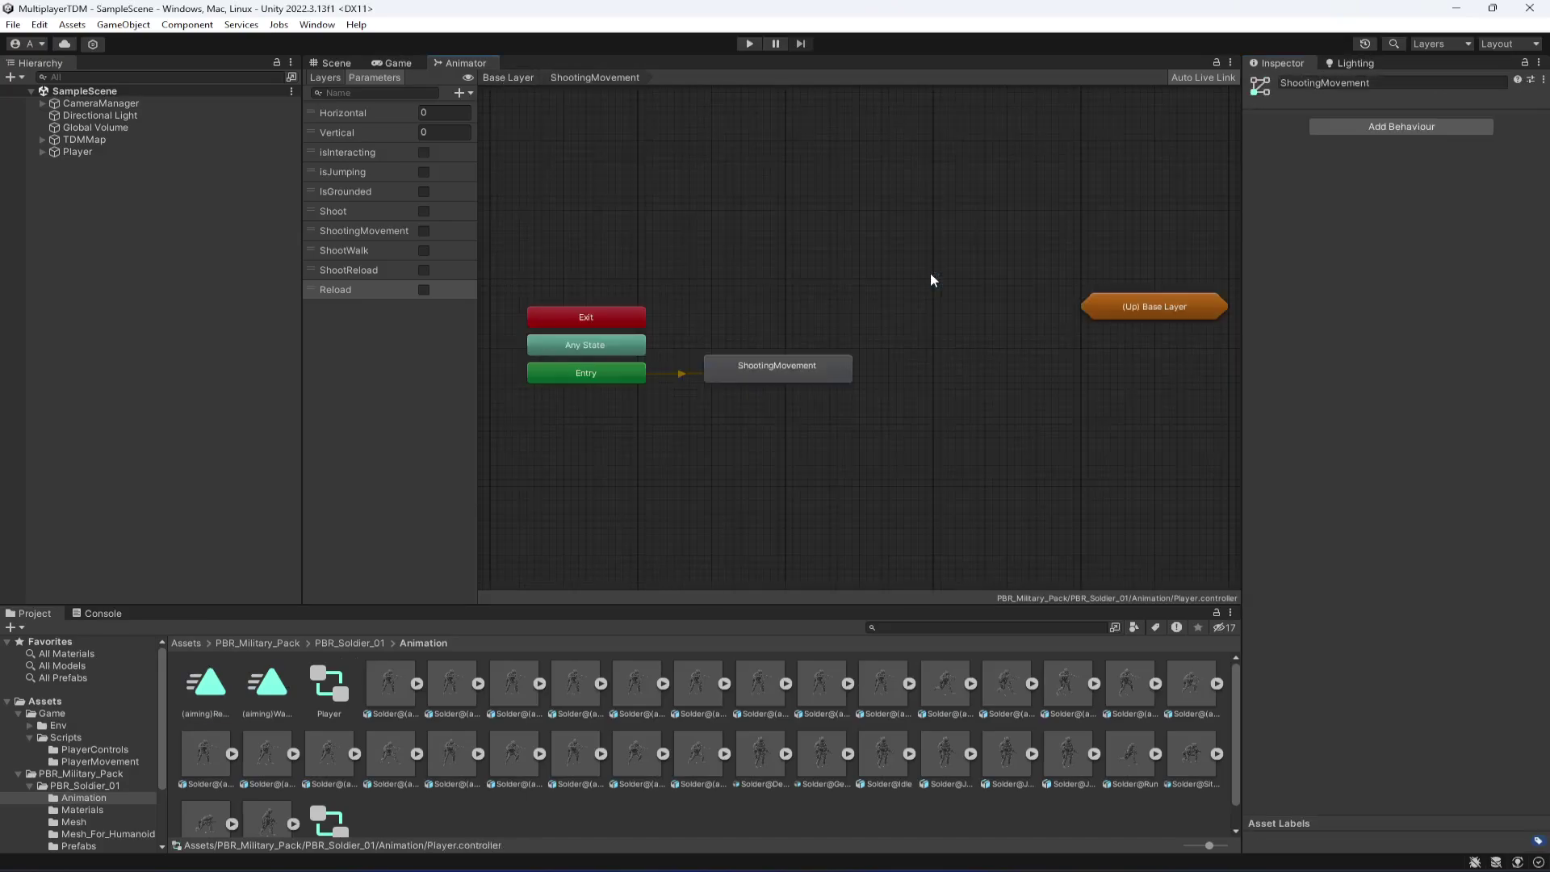
left_click_drag(883, 235, 933, 301)
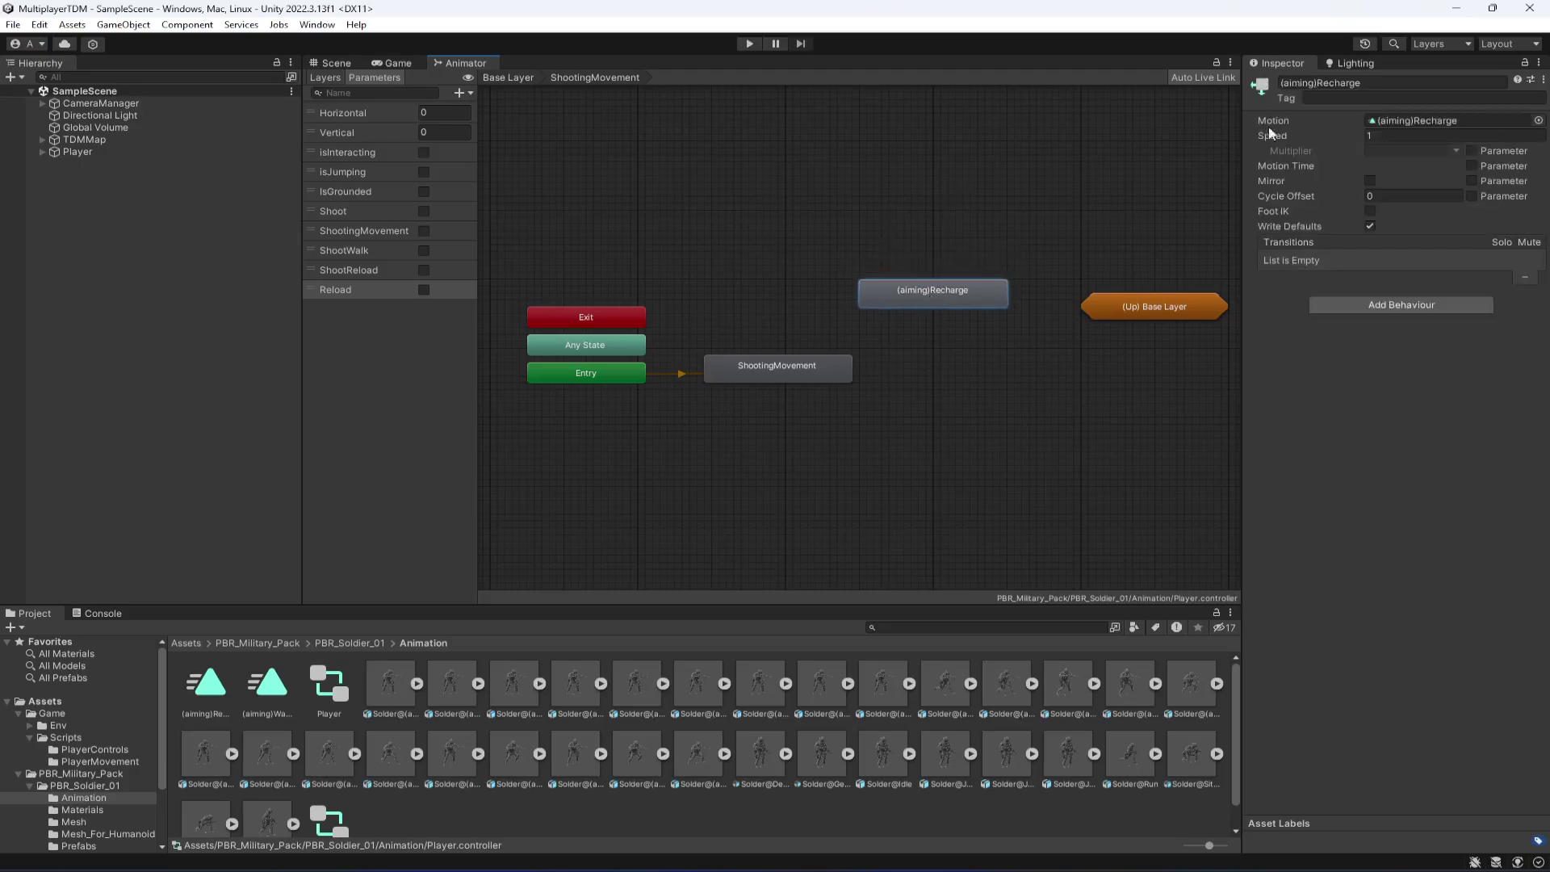
Step: Rename the (aiming)Recharge state as Reload and move the ShootingMovement and Reload states closer to Entry
left_click(1376, 83)
type("Reload")
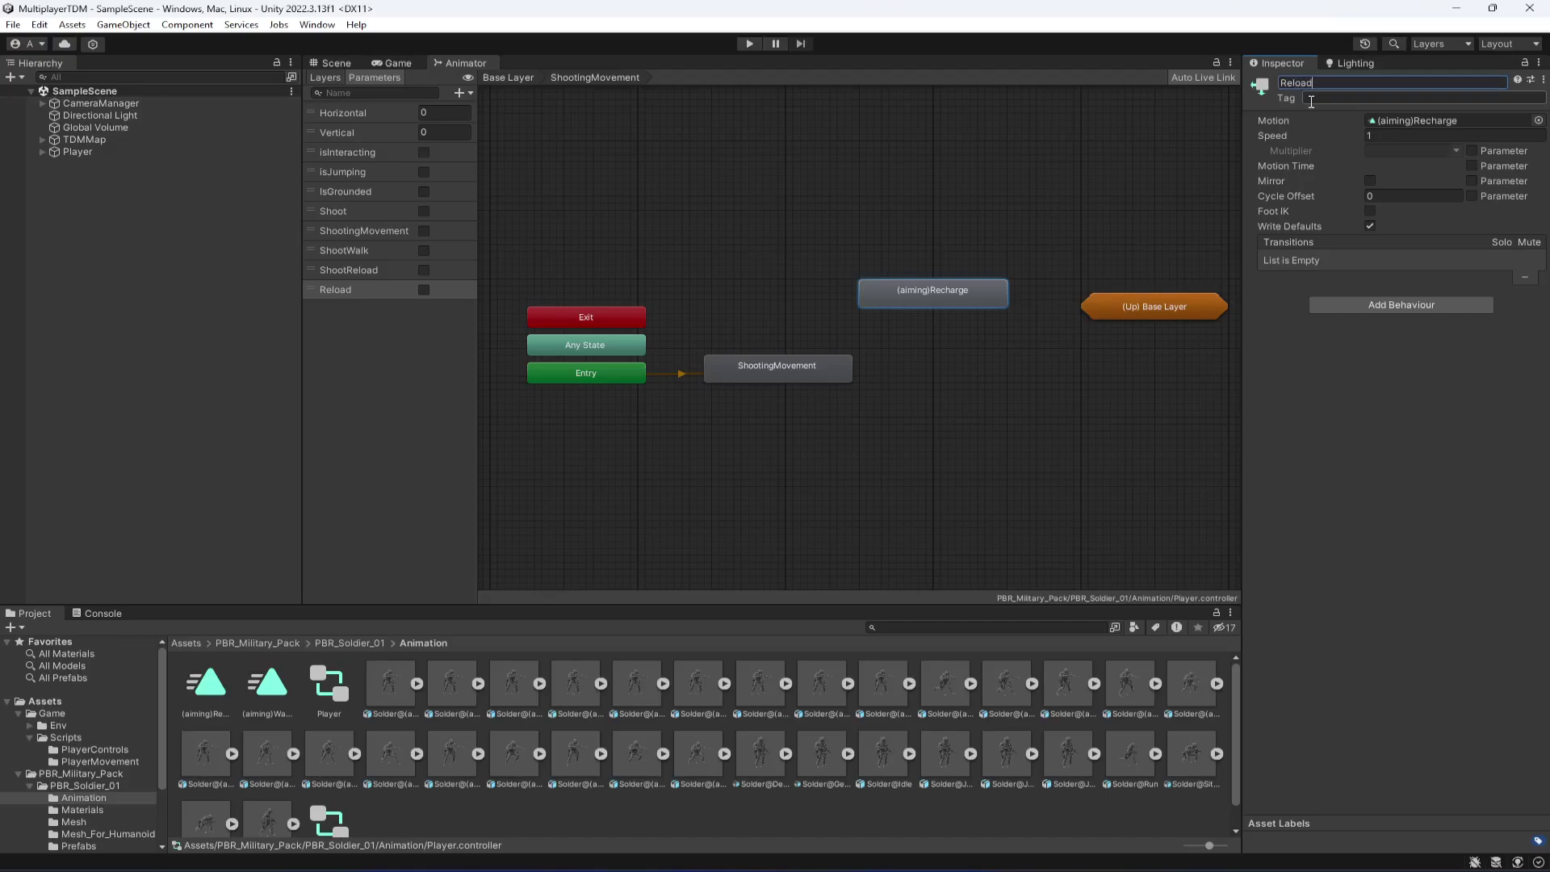
key("Return")
left_click_drag(797, 384, 760, 392)
left_click_drag(914, 289, 897, 292)
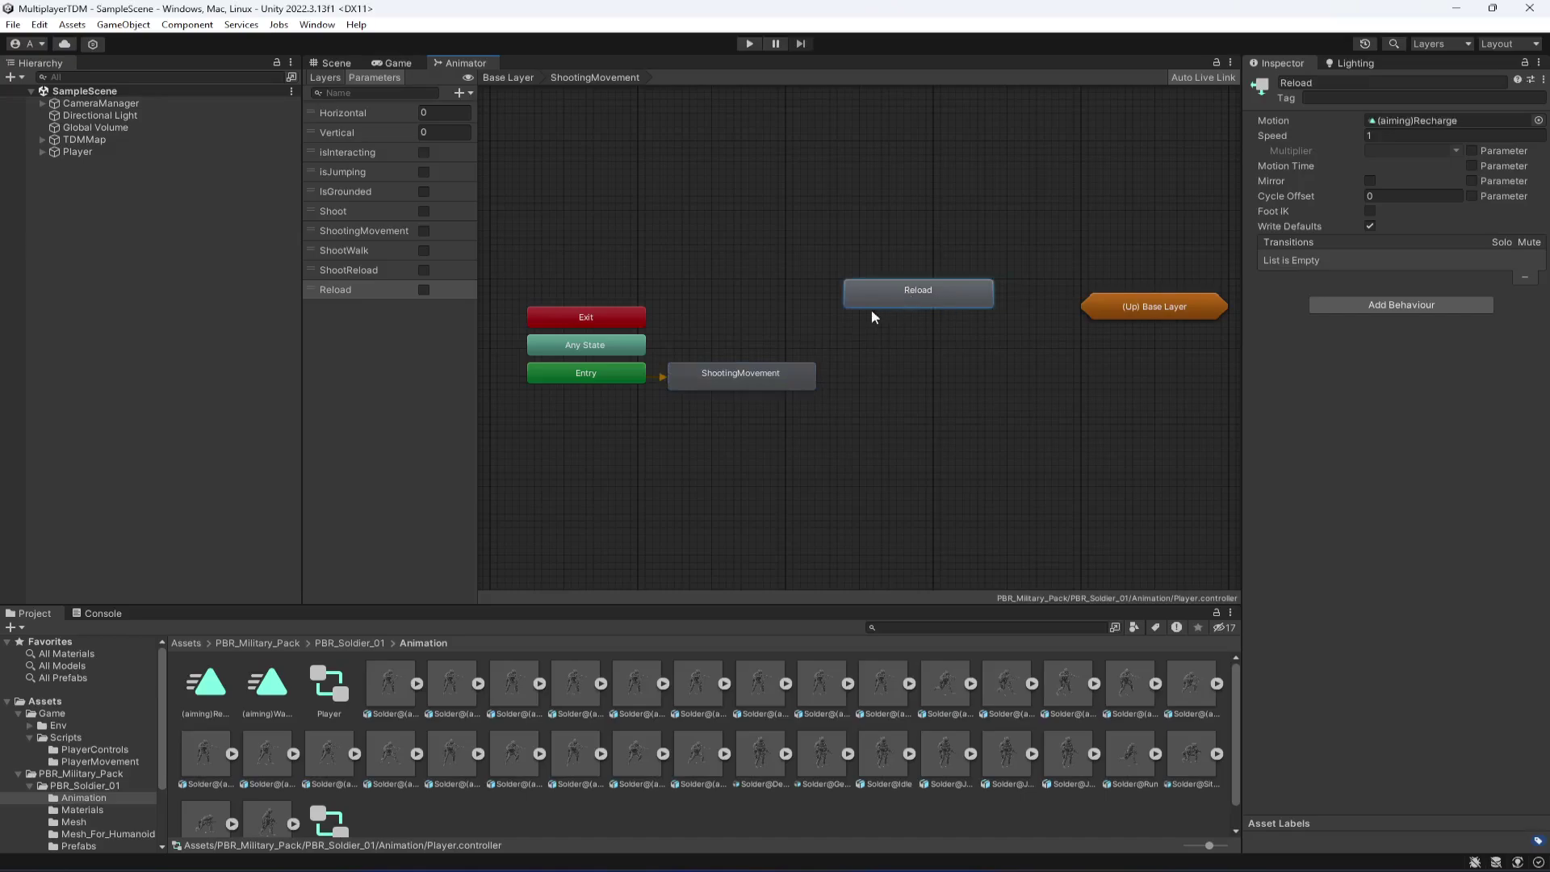
left_click(939, 511)
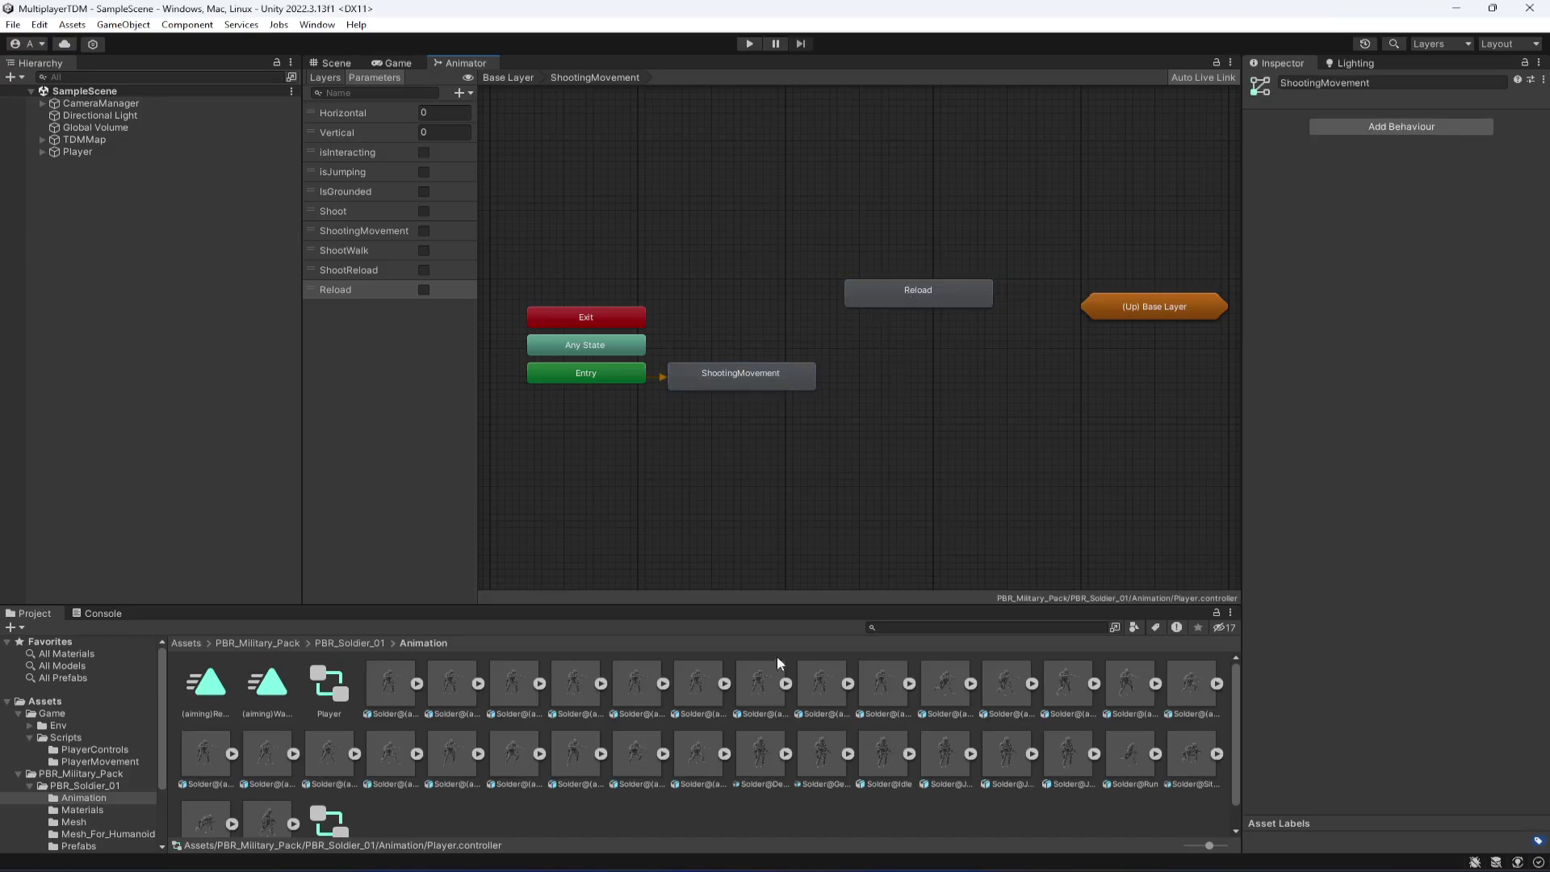
Step: Preview the Solder@(aiming)Walk file's animation and add the (aiming)Walk clip as a state below Reload
left_click(273, 771)
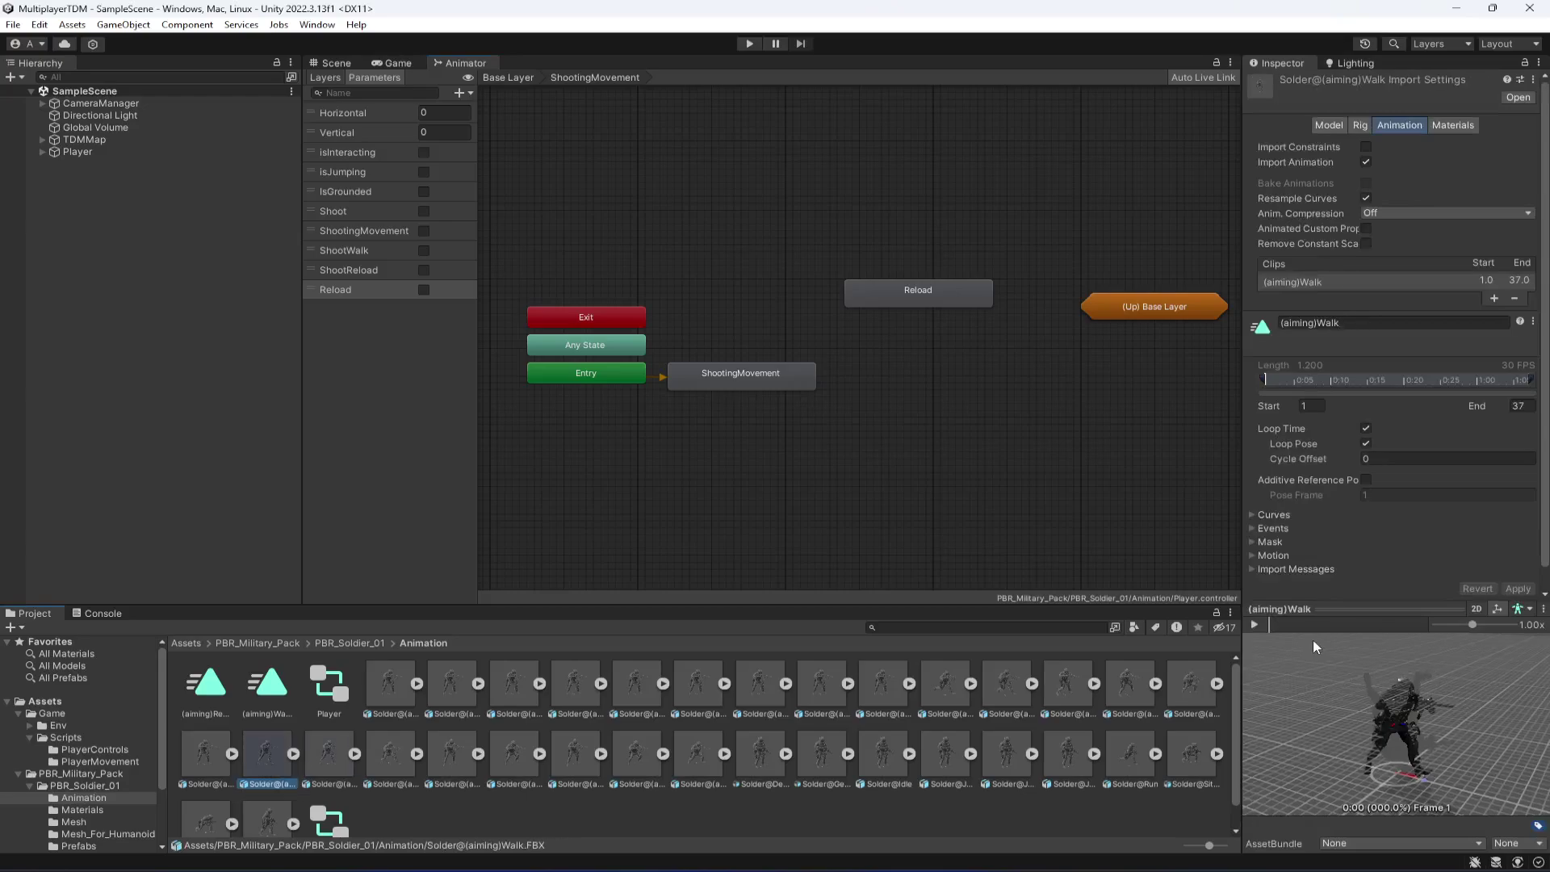
left_click(1254, 625)
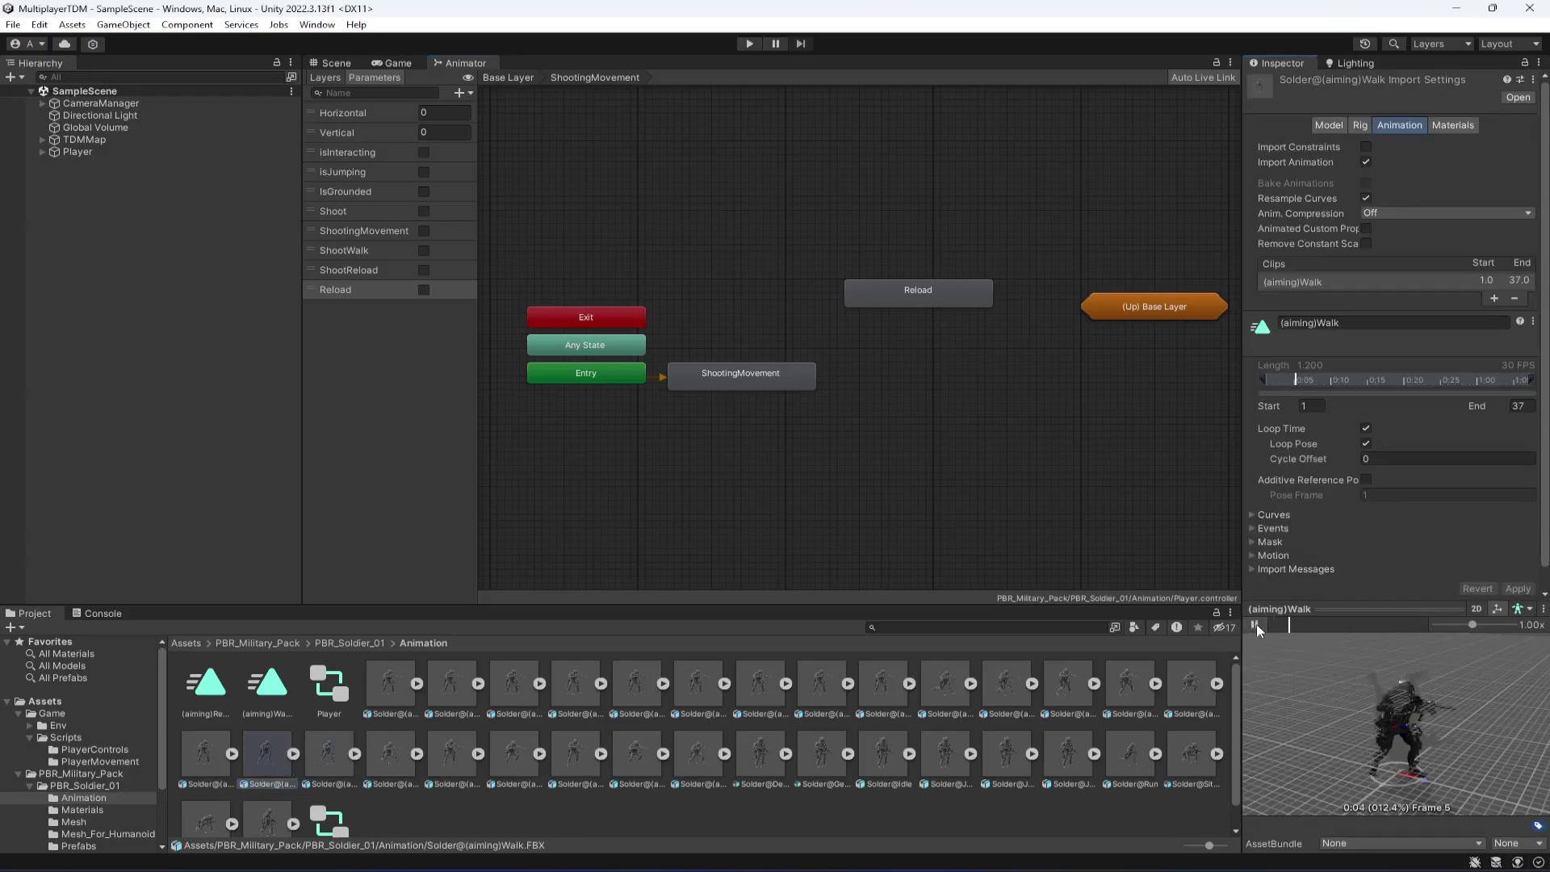
left_click_drag(394, 715, 1065, 454)
left_click_drag(1065, 454, 900, 425)
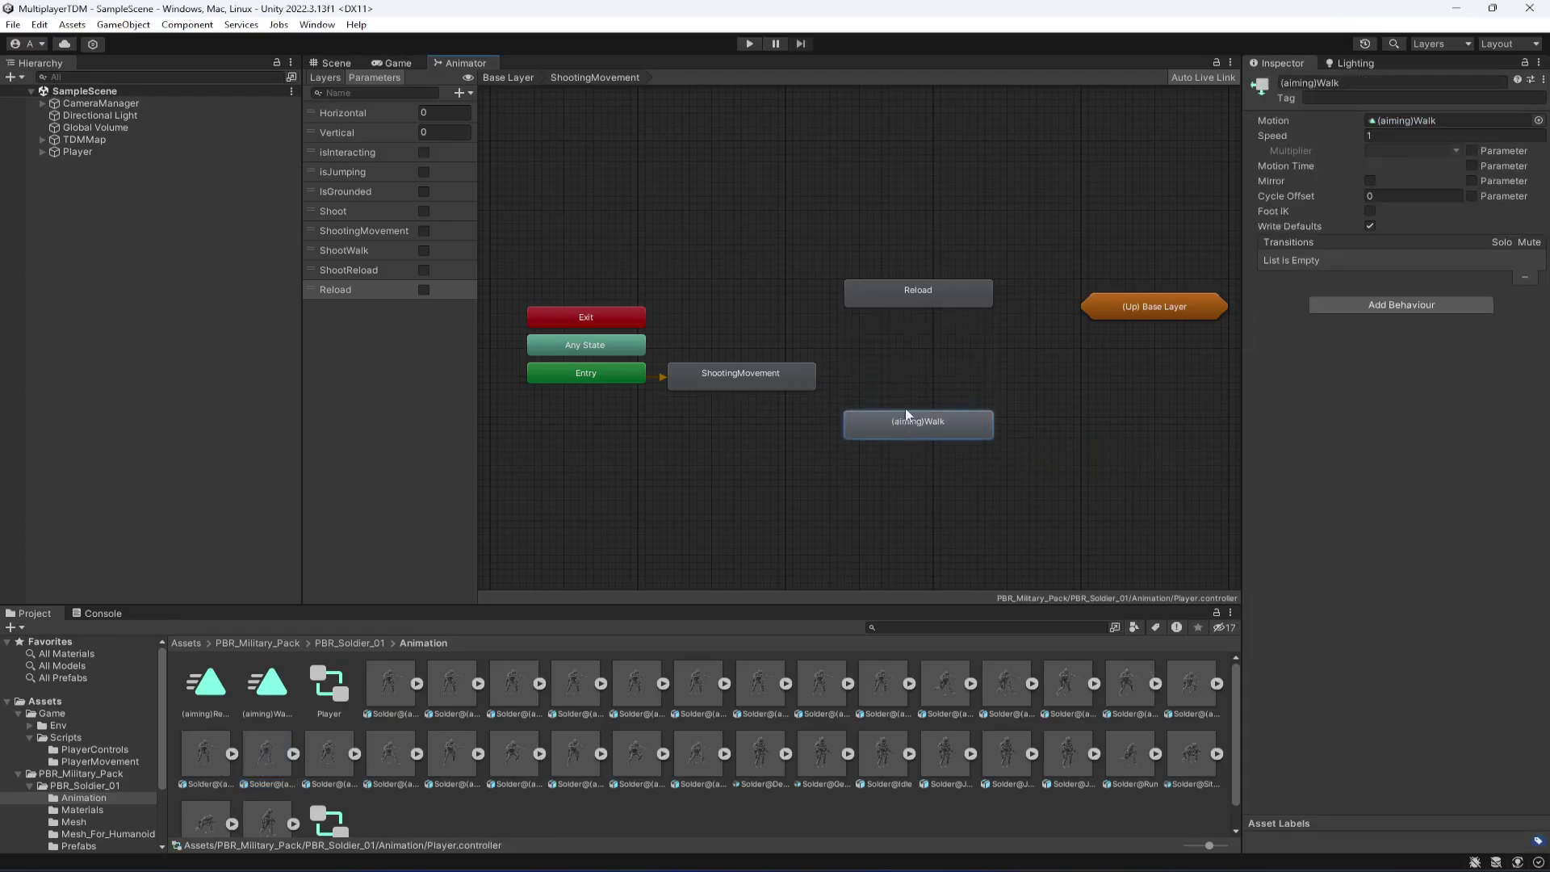
Step: Rename the (aiming)Walk state as Shooting
type("S")
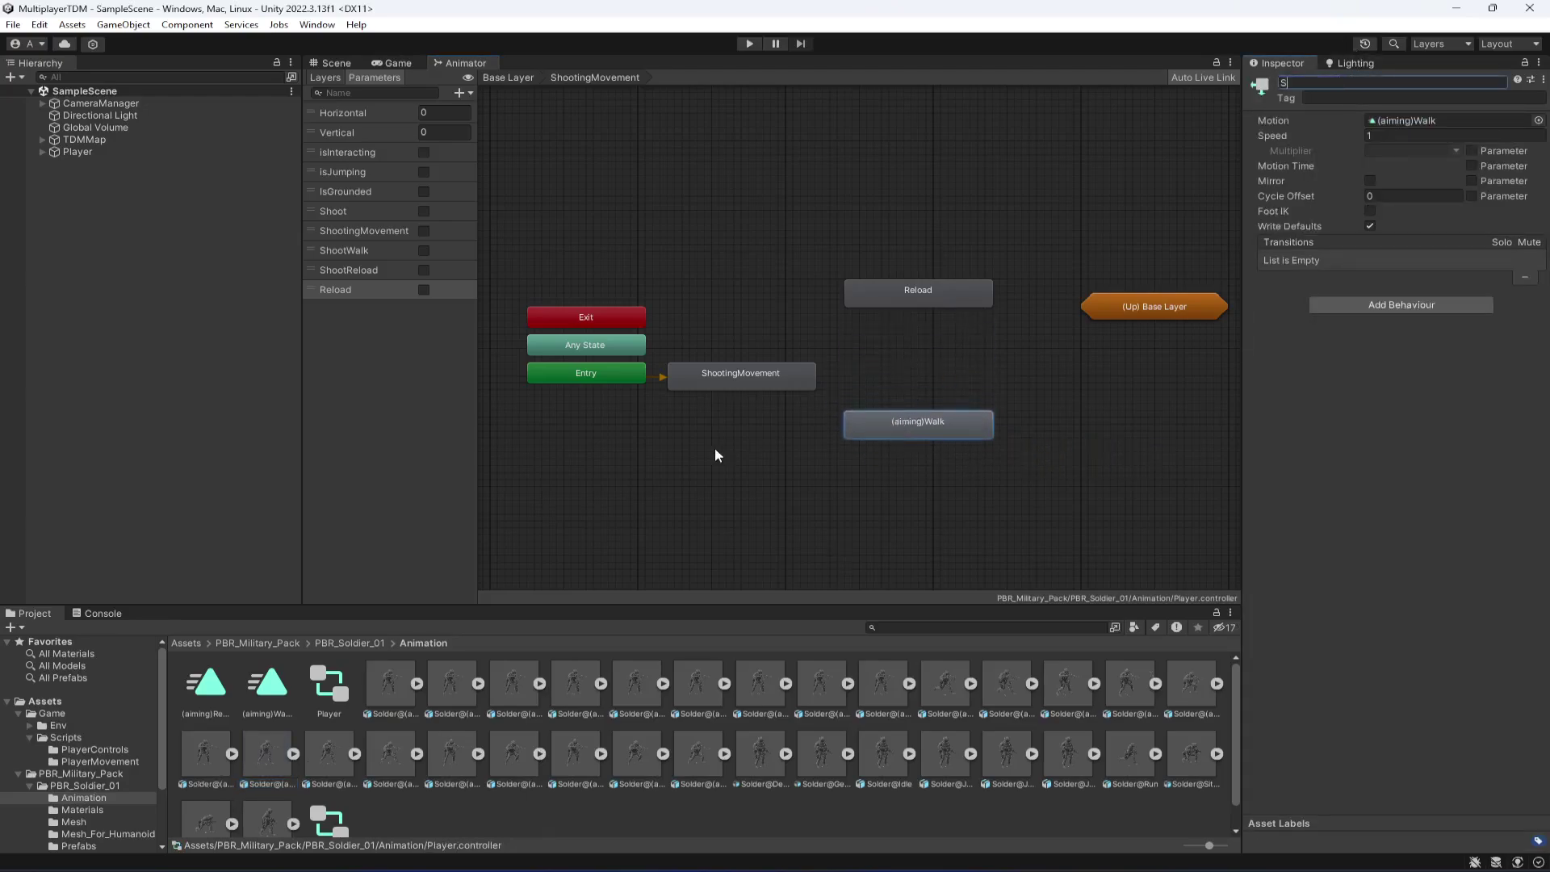
type("hooting")
key("Return")
Step: Open the motions of the Shooting and Reload states and play their previews
double_click(891, 418)
left_click(1255, 624)
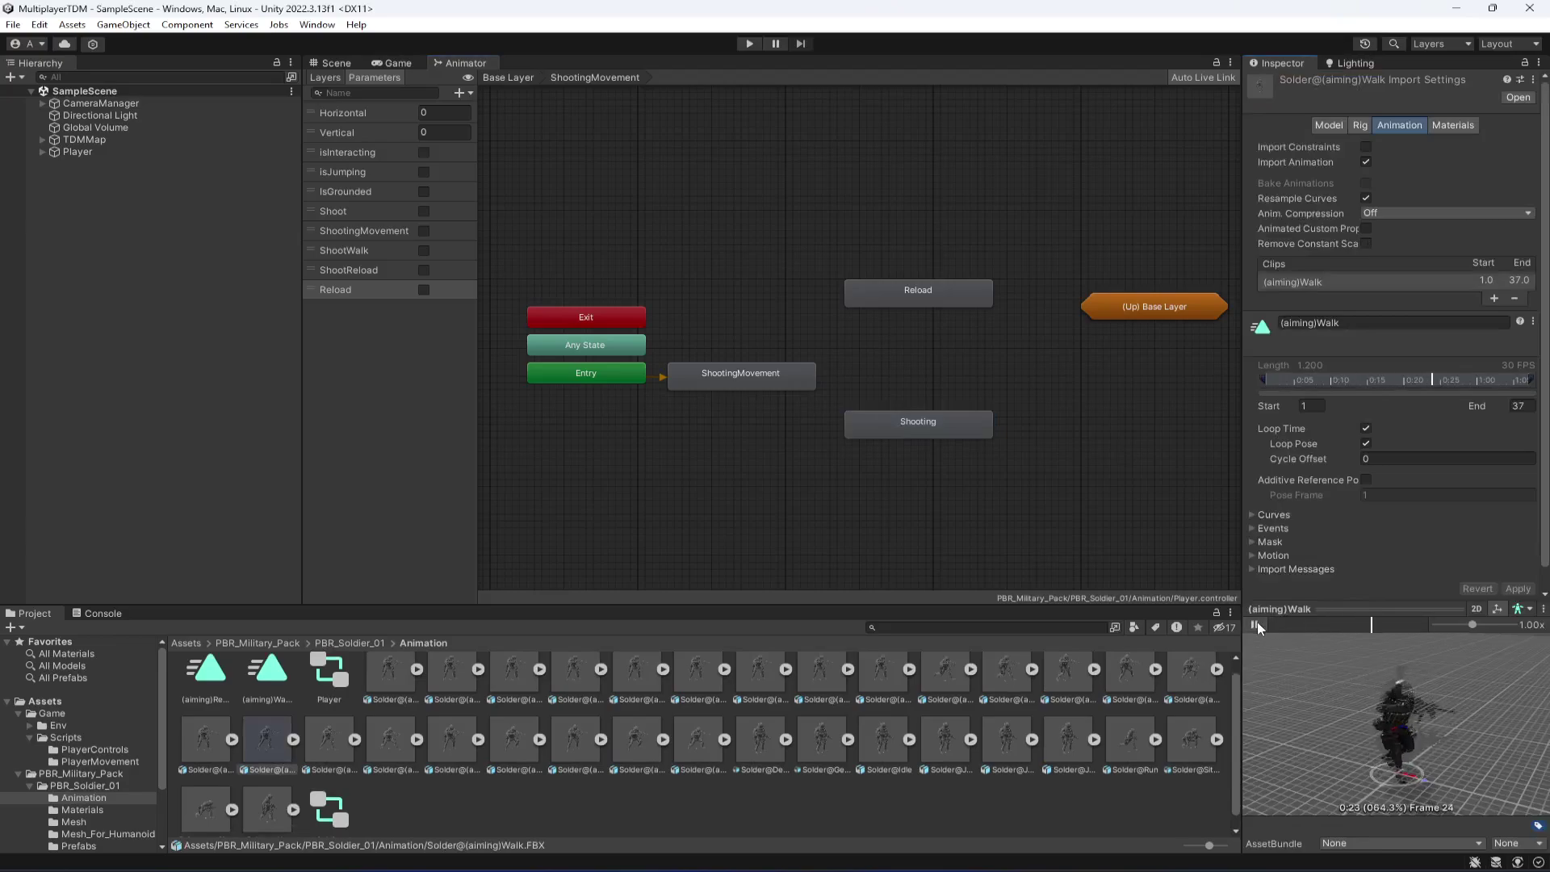
left_click(926, 263)
double_click(914, 293)
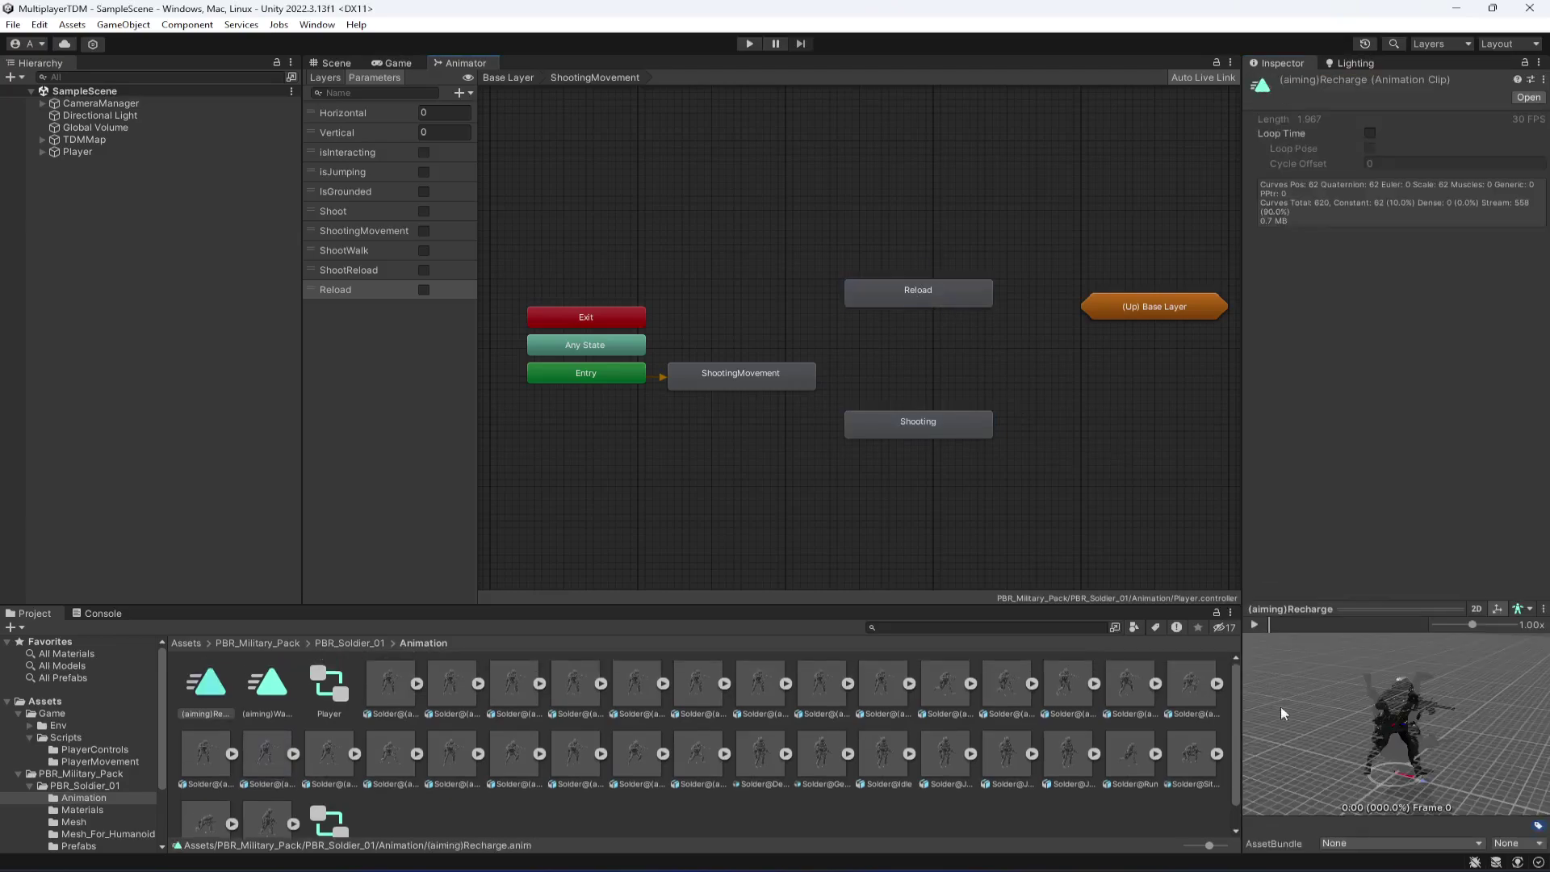
left_click(1260, 621)
left_click(1259, 621)
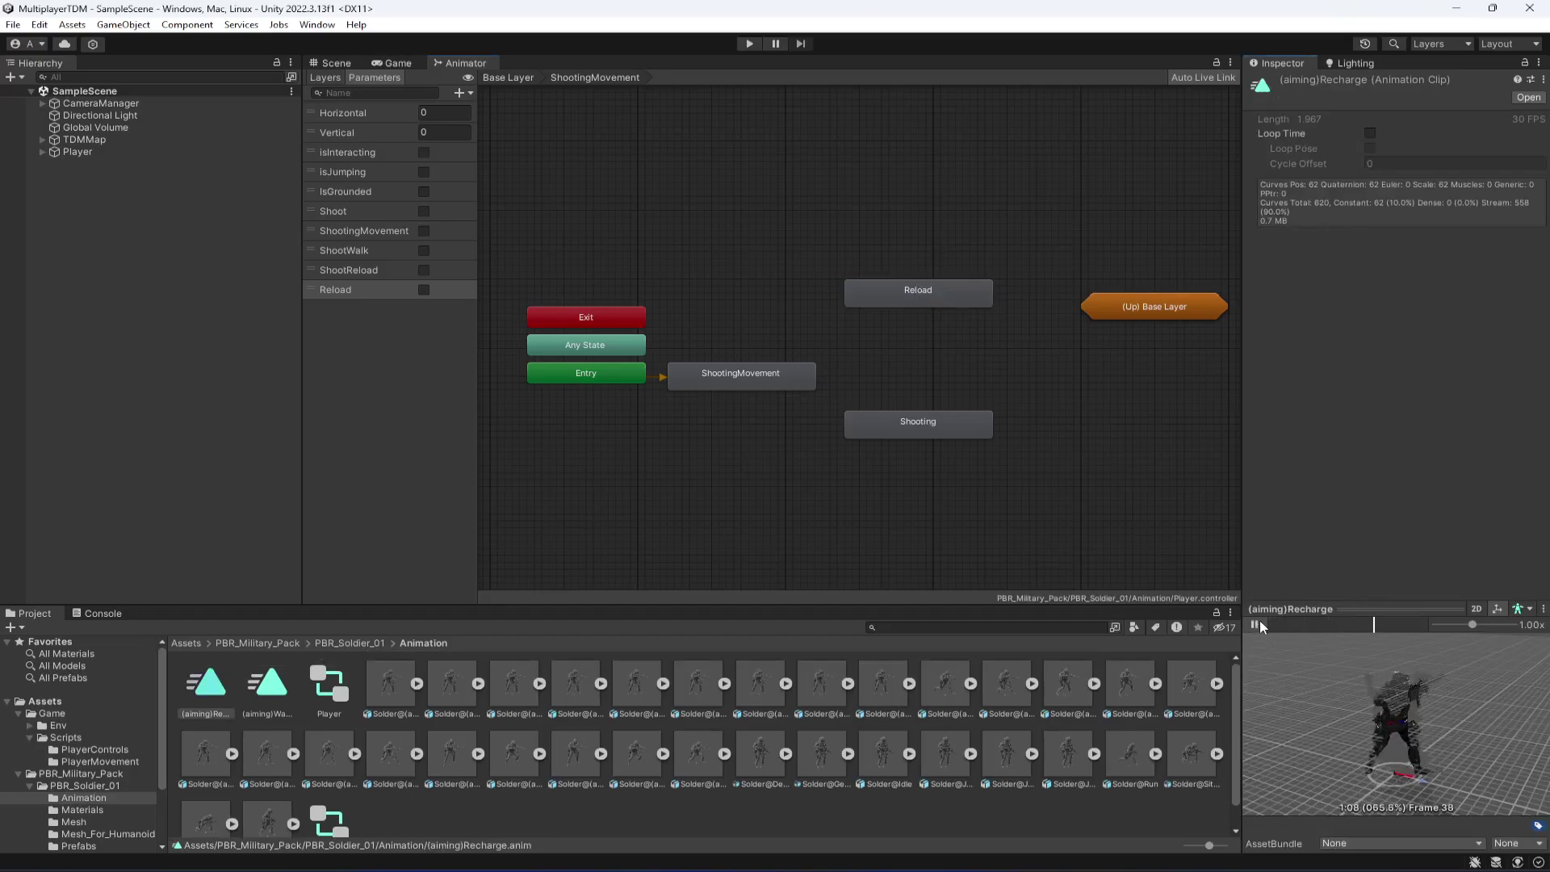
Step: Move the Shooting state slightly lower to leave more space below Reload
left_click(714, 375)
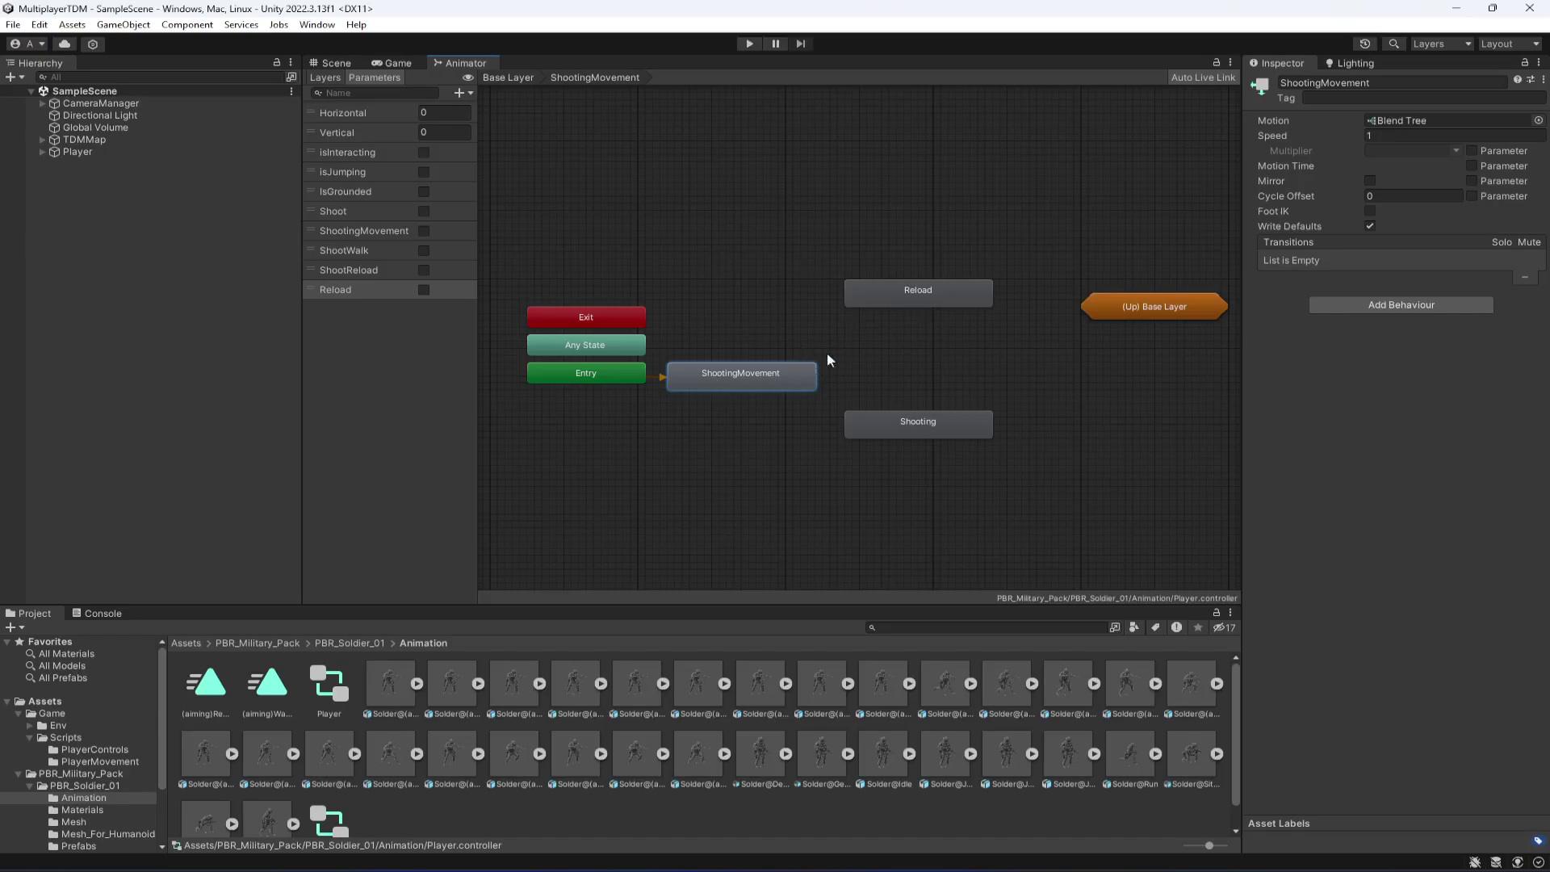
left_click_drag(892, 423, 892, 448)
left_click(913, 380)
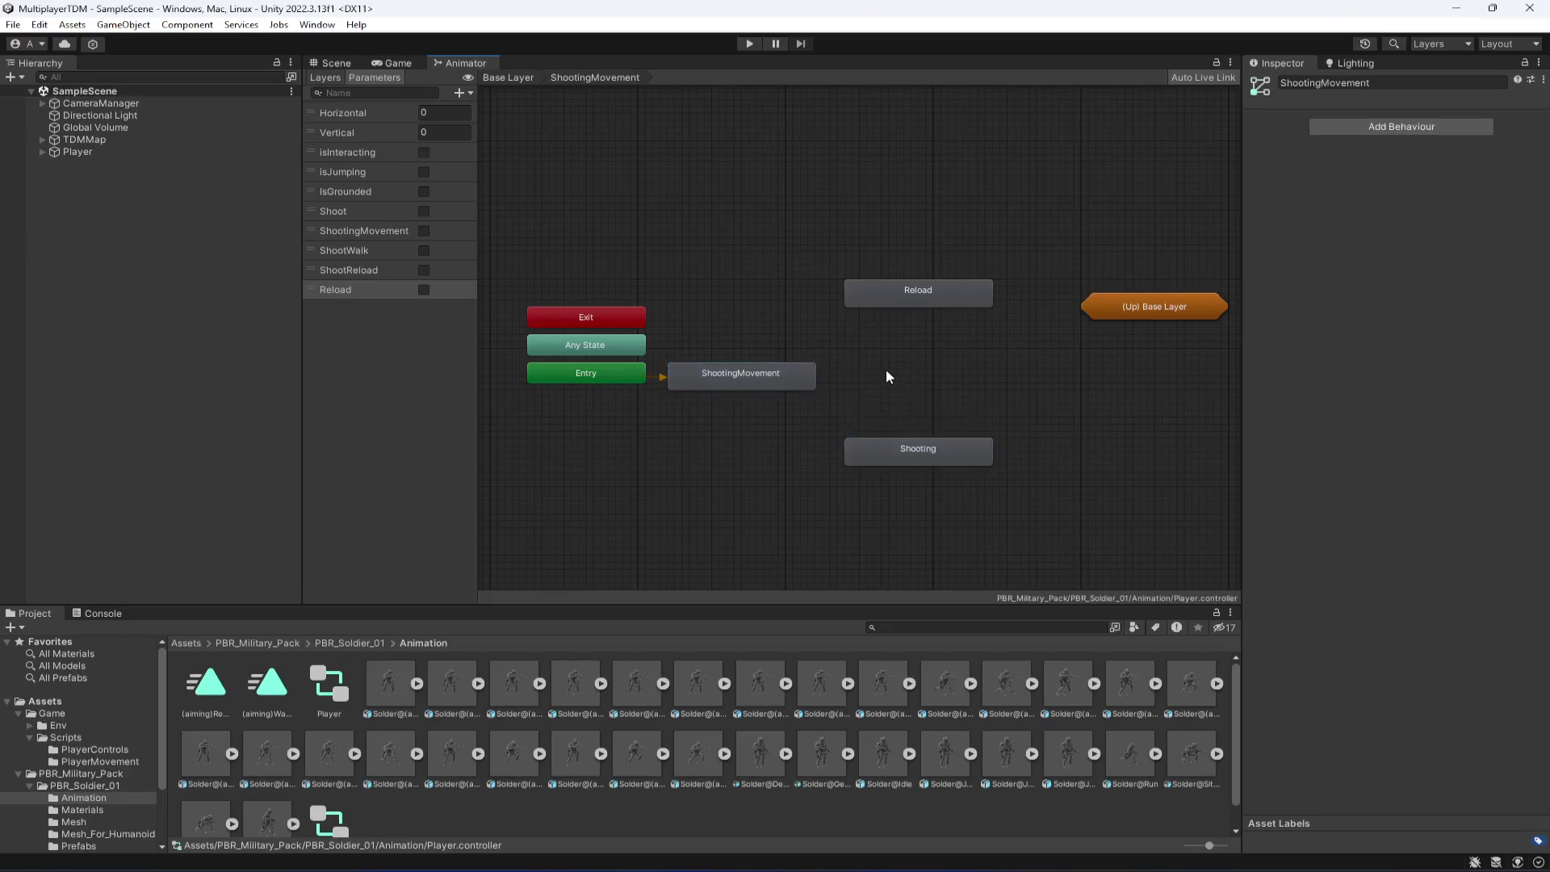
Step: Create transitions in both directions between the ShootingMovement and Shooting states
left_click(777, 378)
right_click(777, 378)
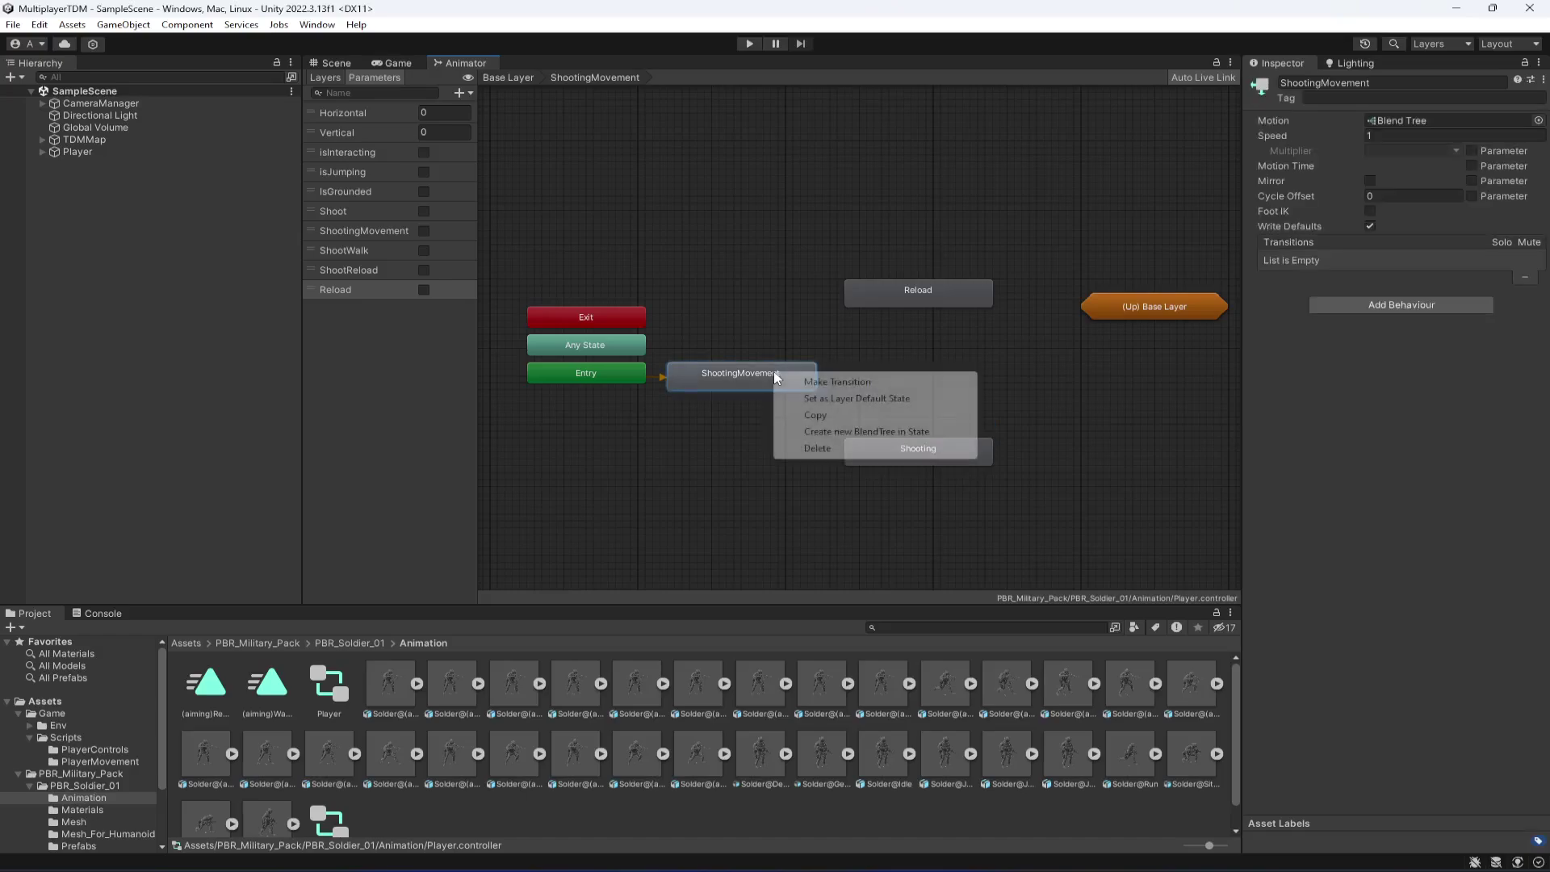
left_click(815, 382)
left_click(888, 454)
right_click(888, 453)
left_click(914, 465)
left_click(736, 378)
right_click(886, 453)
left_click(949, 463)
left_click(787, 380)
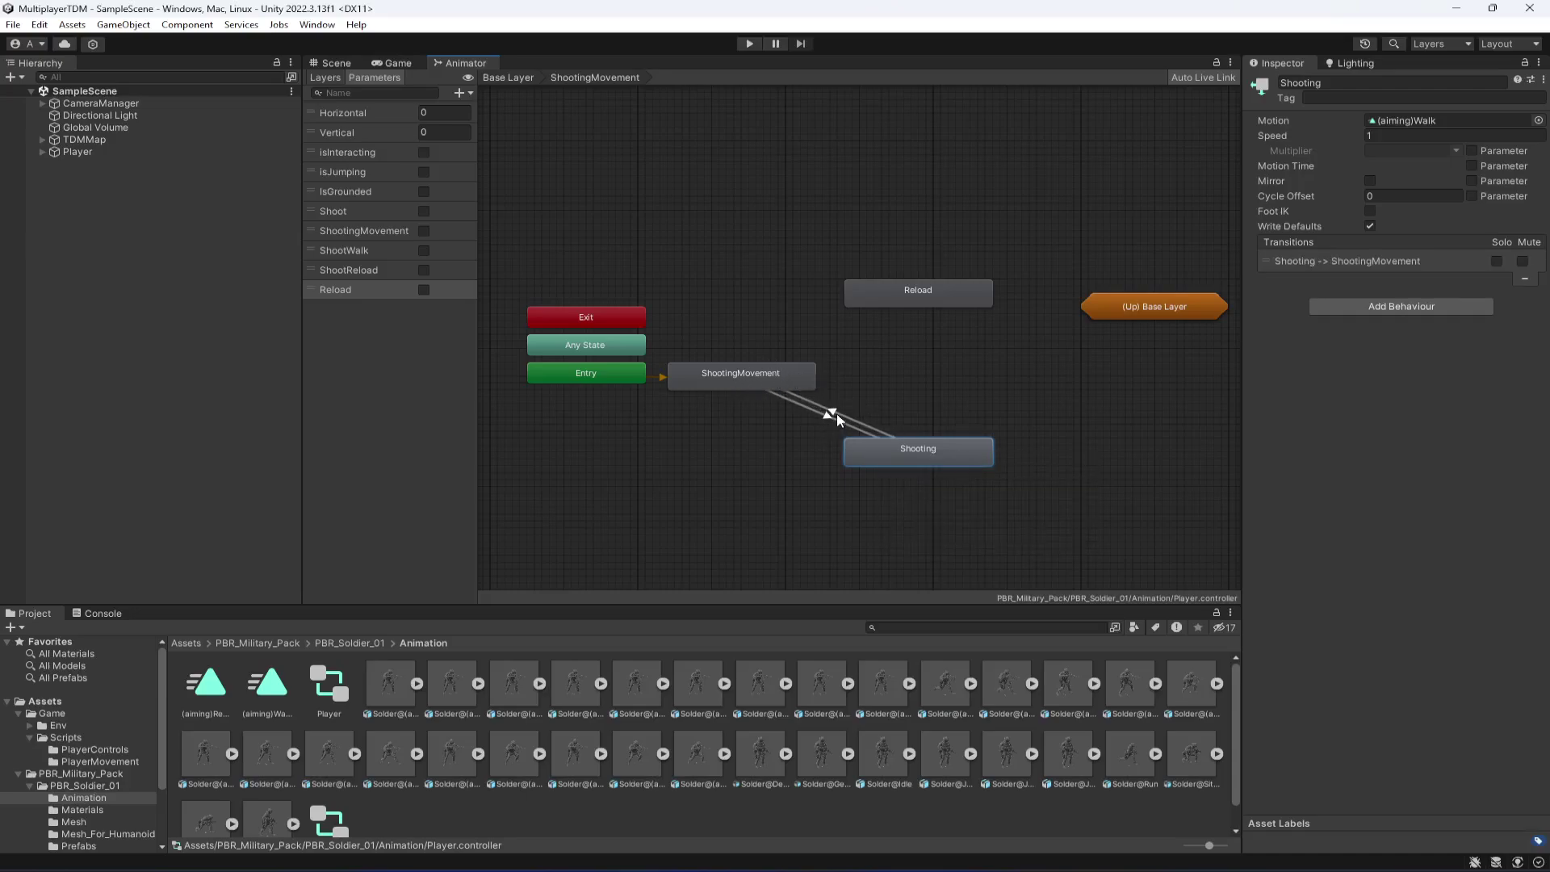
Step: Turn off Has Exit Time on the ShootingMovement to Shooting transition and add the condition ShootWalk true
left_click(840, 416)
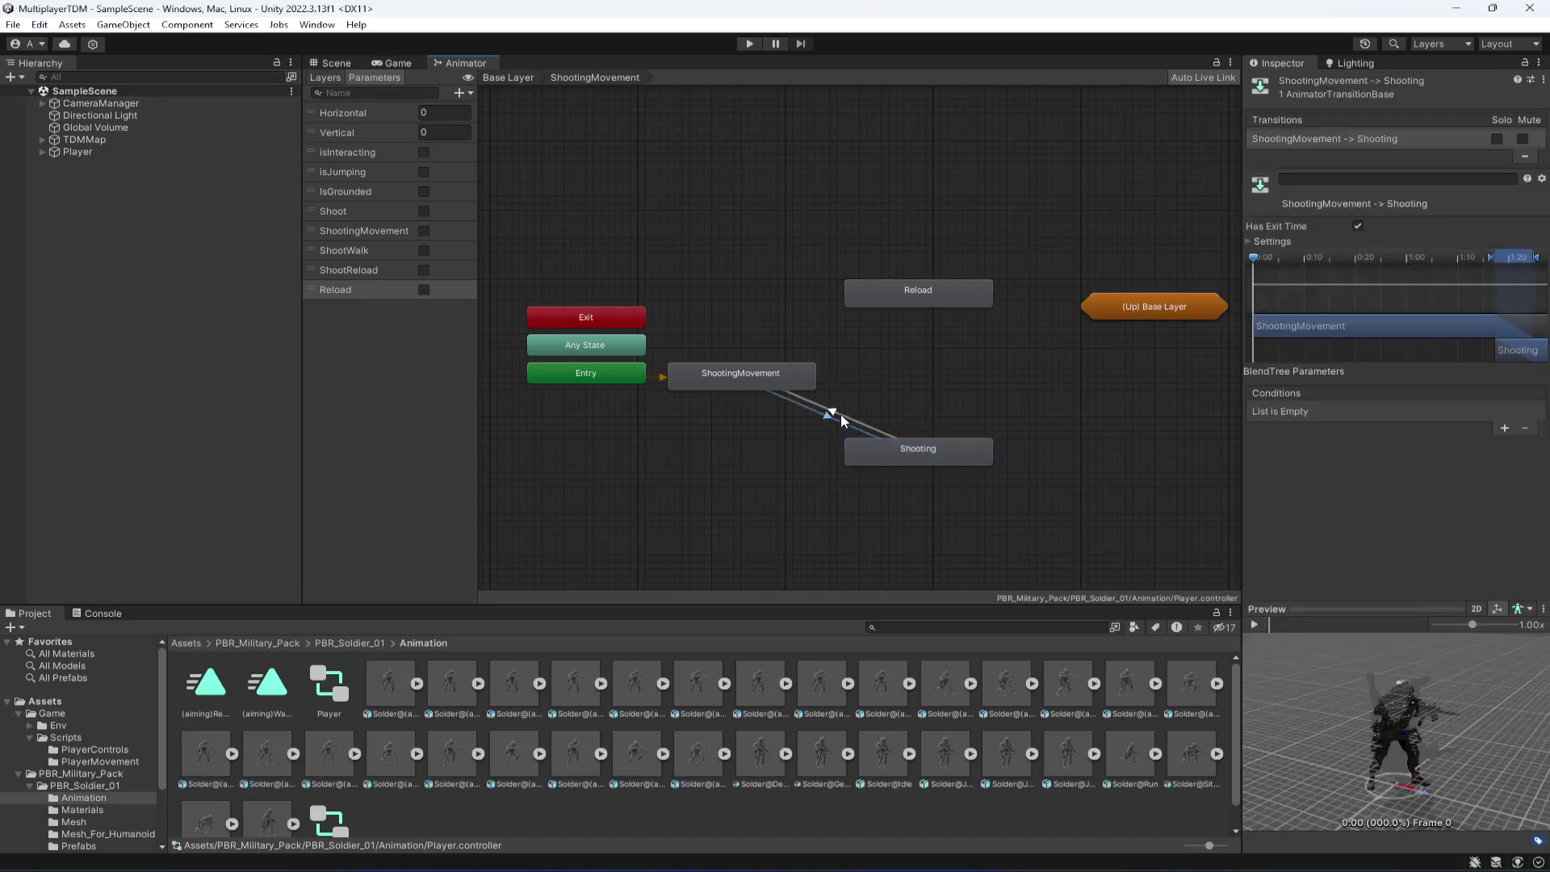
left_click(1358, 227)
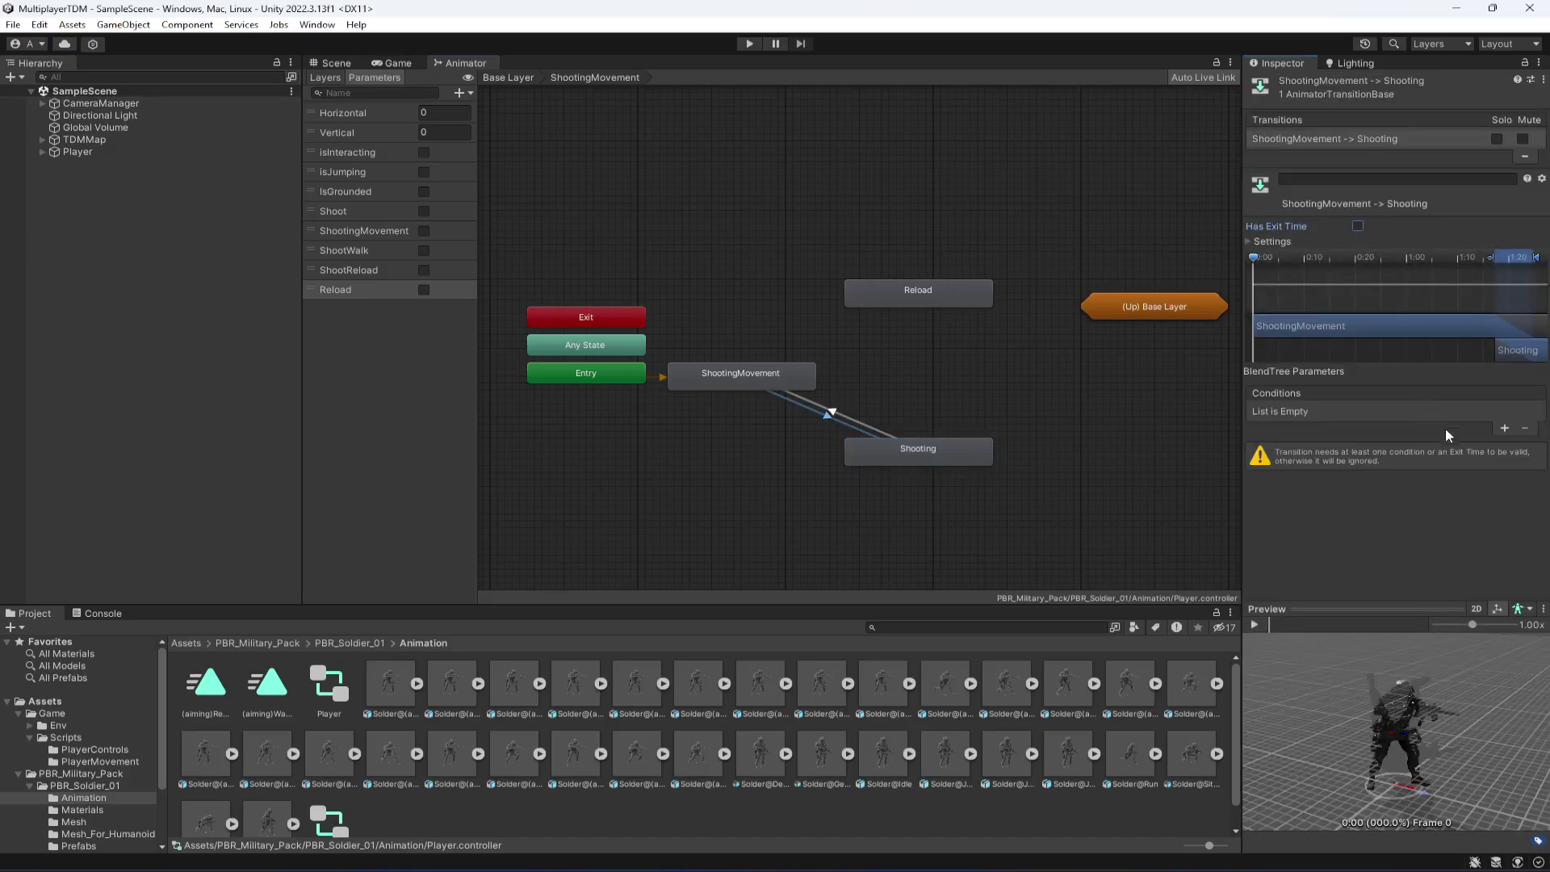
left_click(1505, 429)
left_click(1353, 414)
left_click(1316, 559)
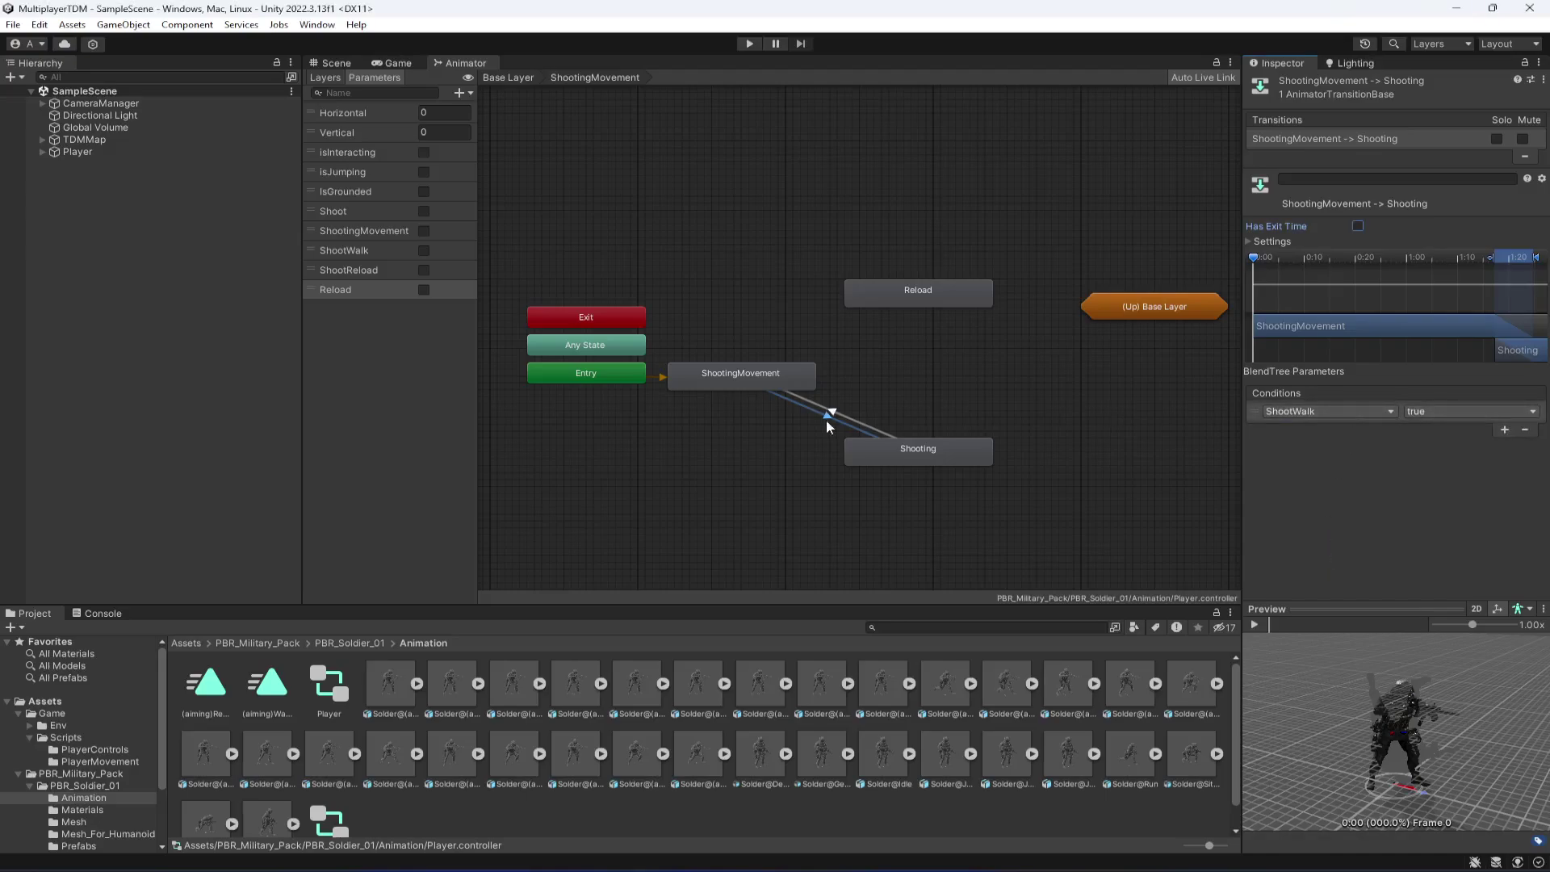
Step: Turn off Has Exit Time on the Shooting to ShootingMovement transition and add the condition ShootWalk false
left_click(855, 426)
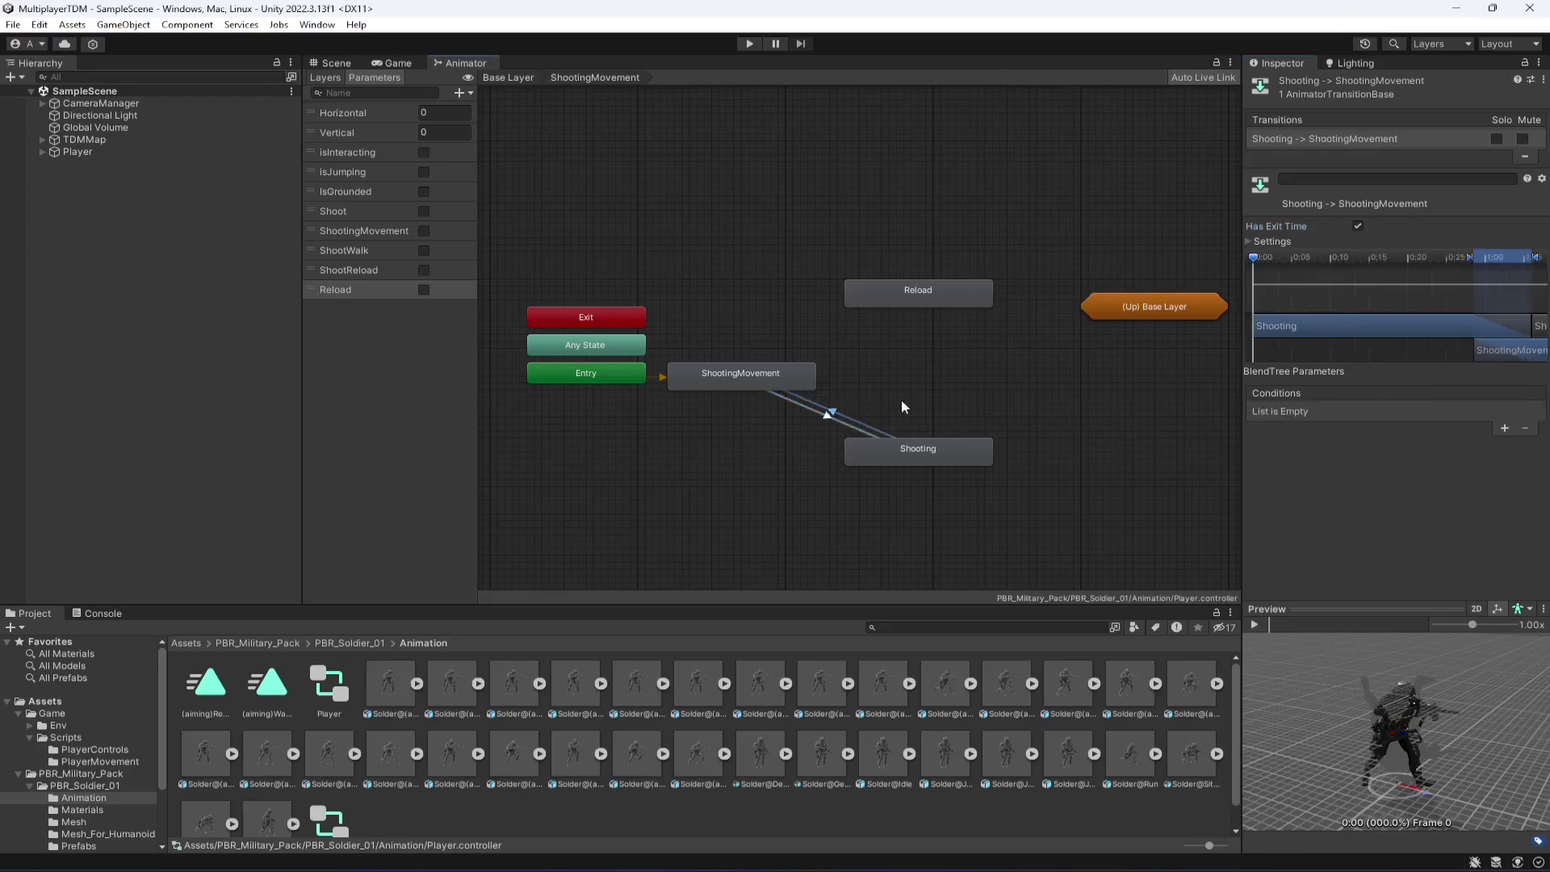
left_click(1356, 227)
left_click(1503, 429)
left_click(1324, 412)
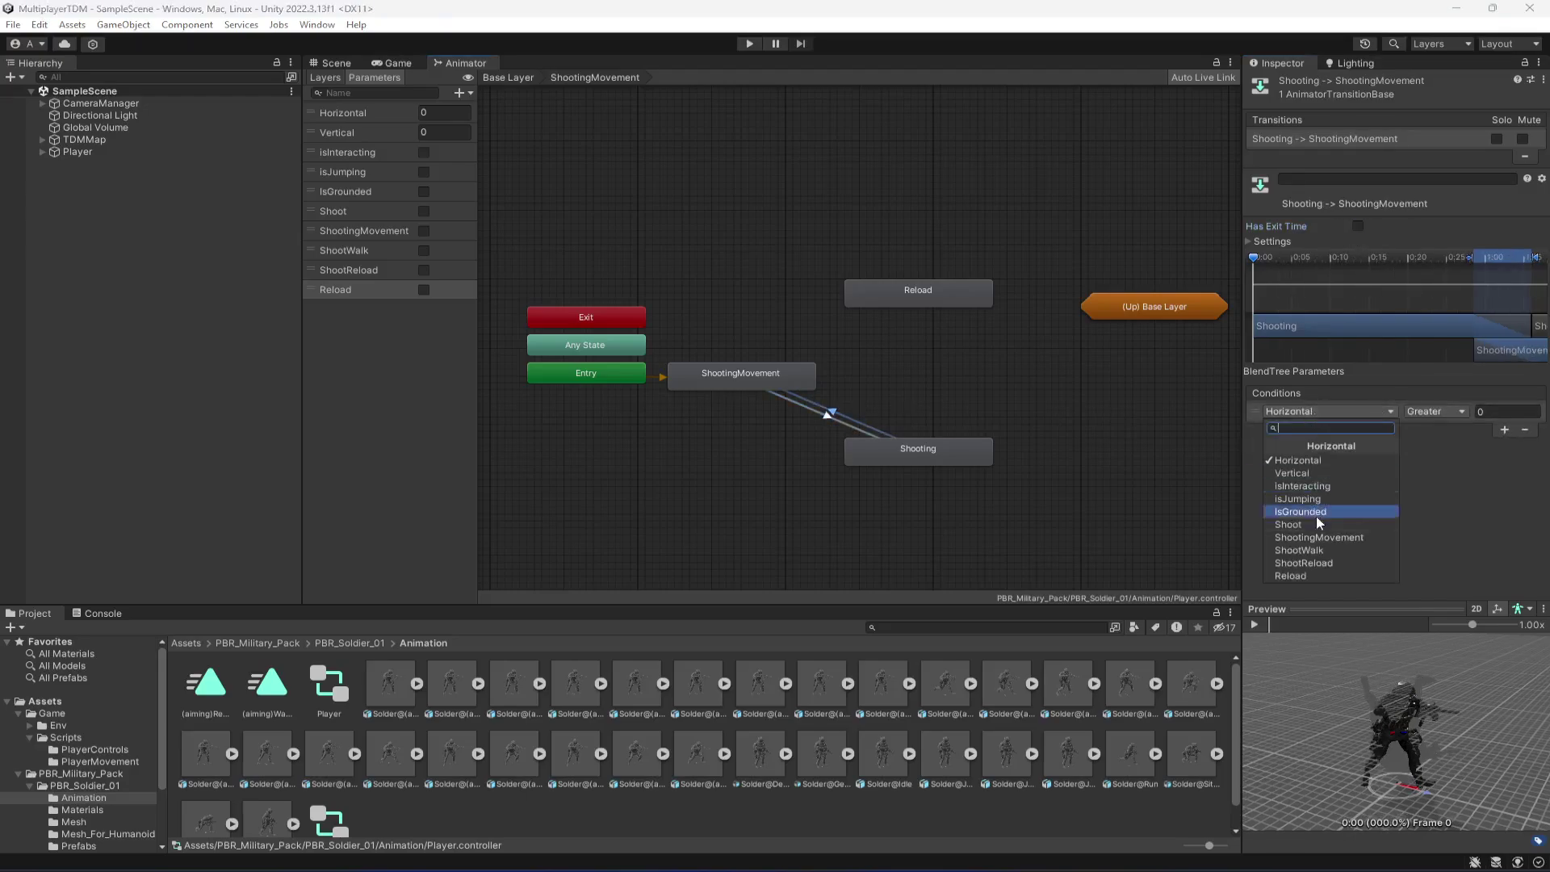
left_click(1316, 557)
left_click(1453, 412)
left_click(1414, 423)
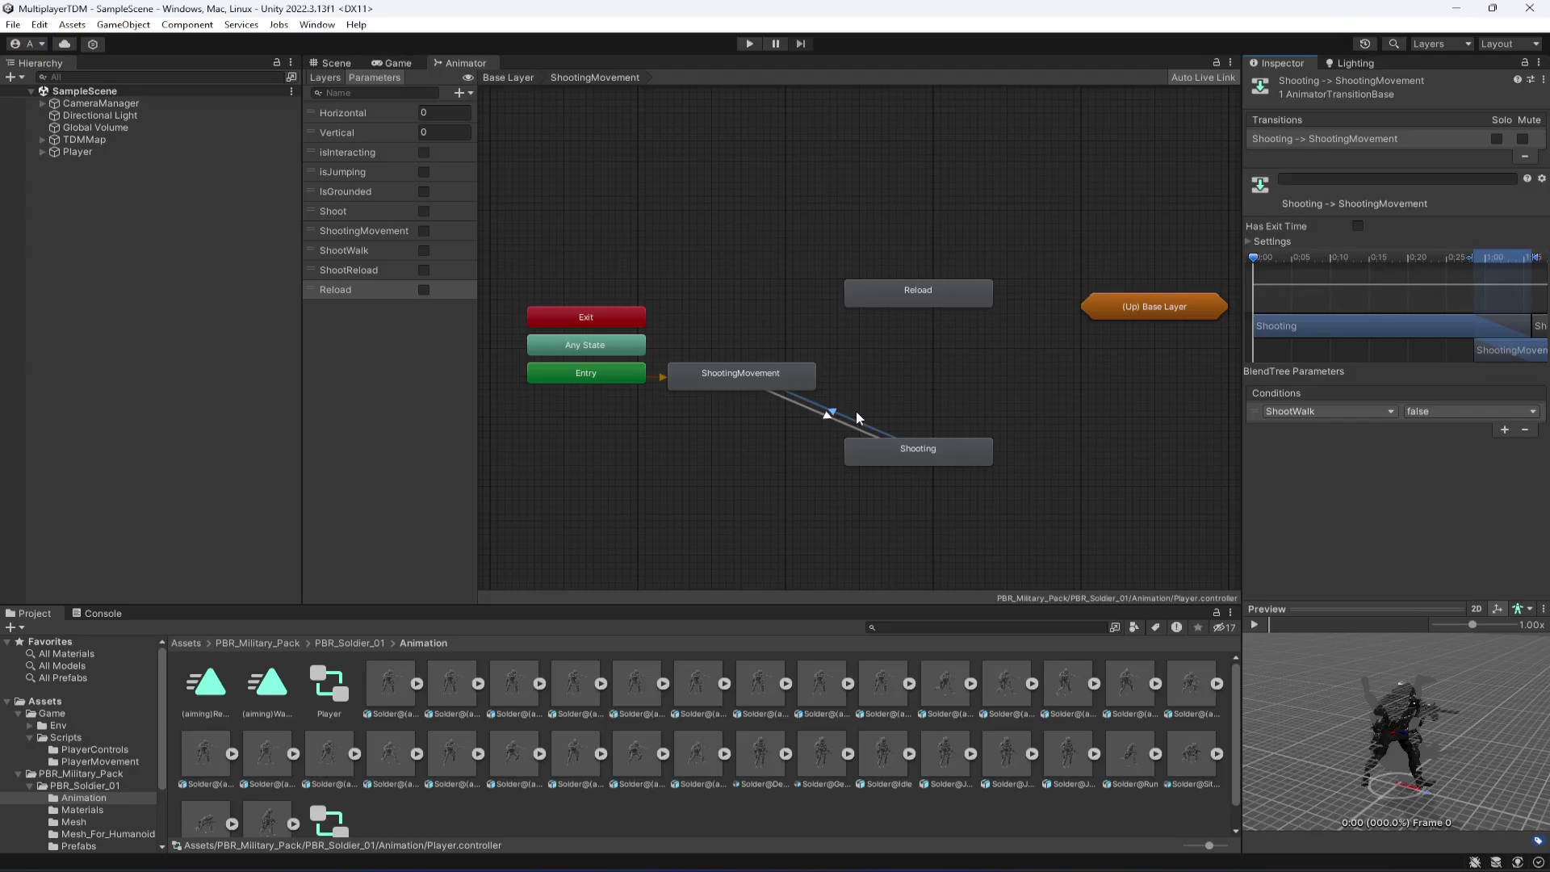
Step: Create a transition from the Reload state to the Shooting state and play its preview
left_click(919, 297)
right_click(921, 298)
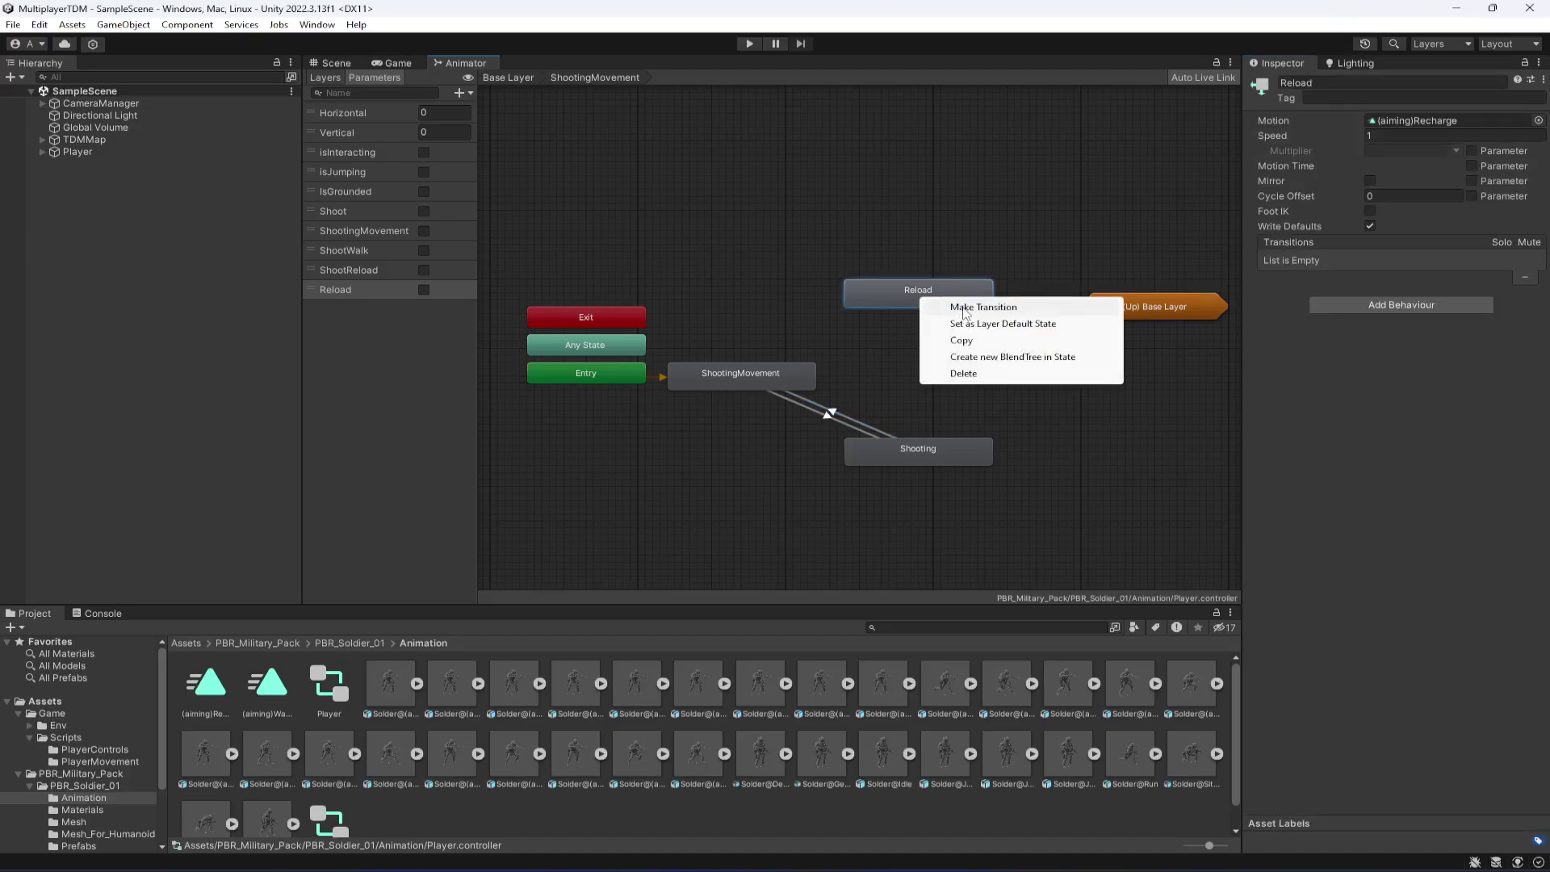
left_click(964, 311)
left_click(904, 462)
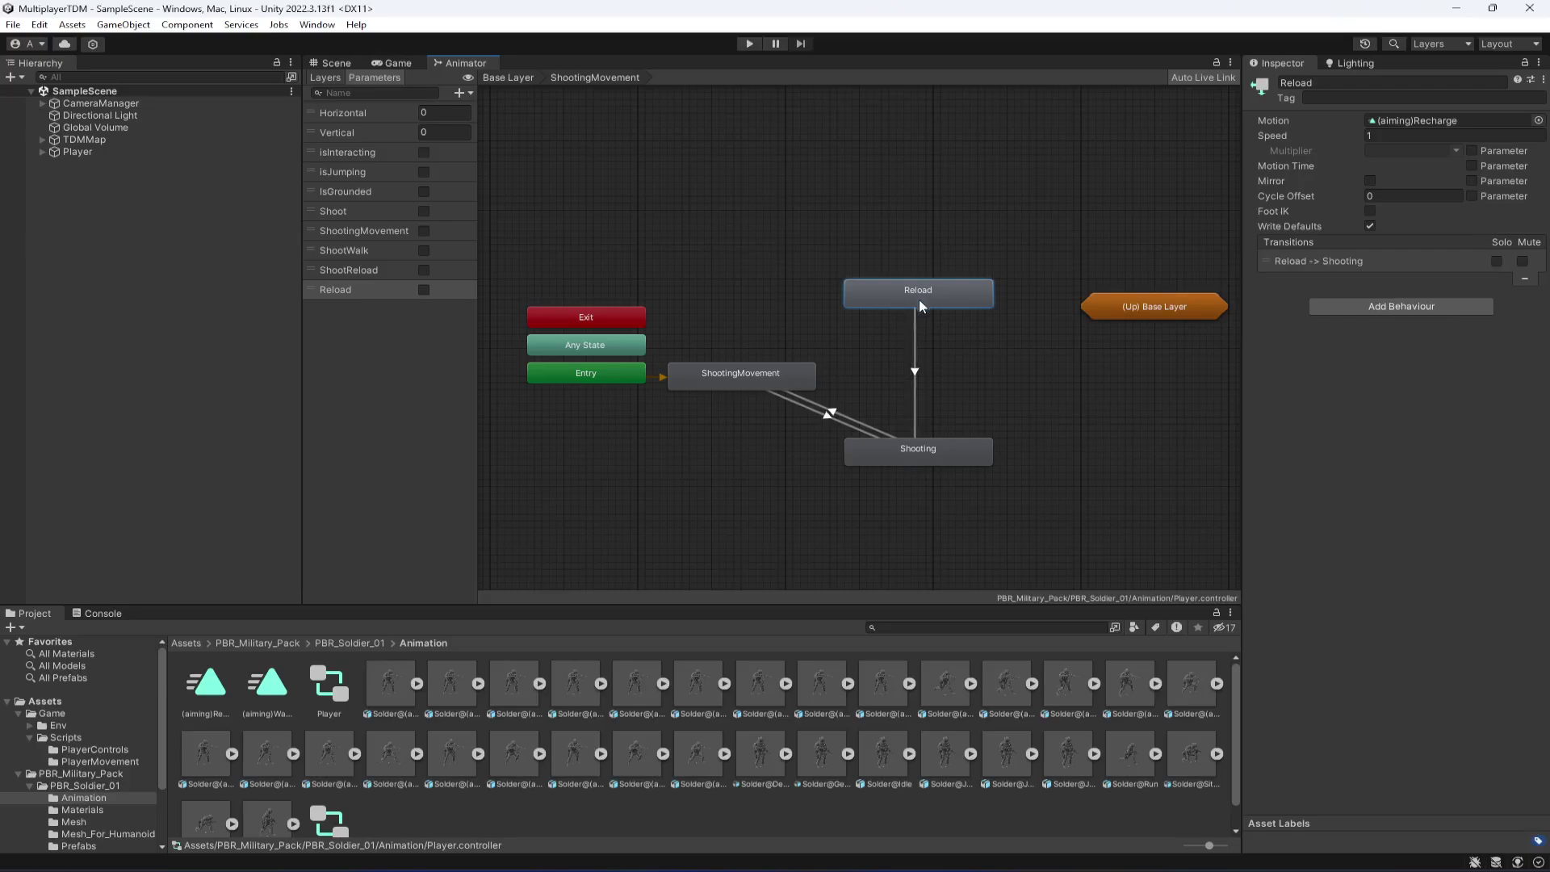
left_click(915, 442)
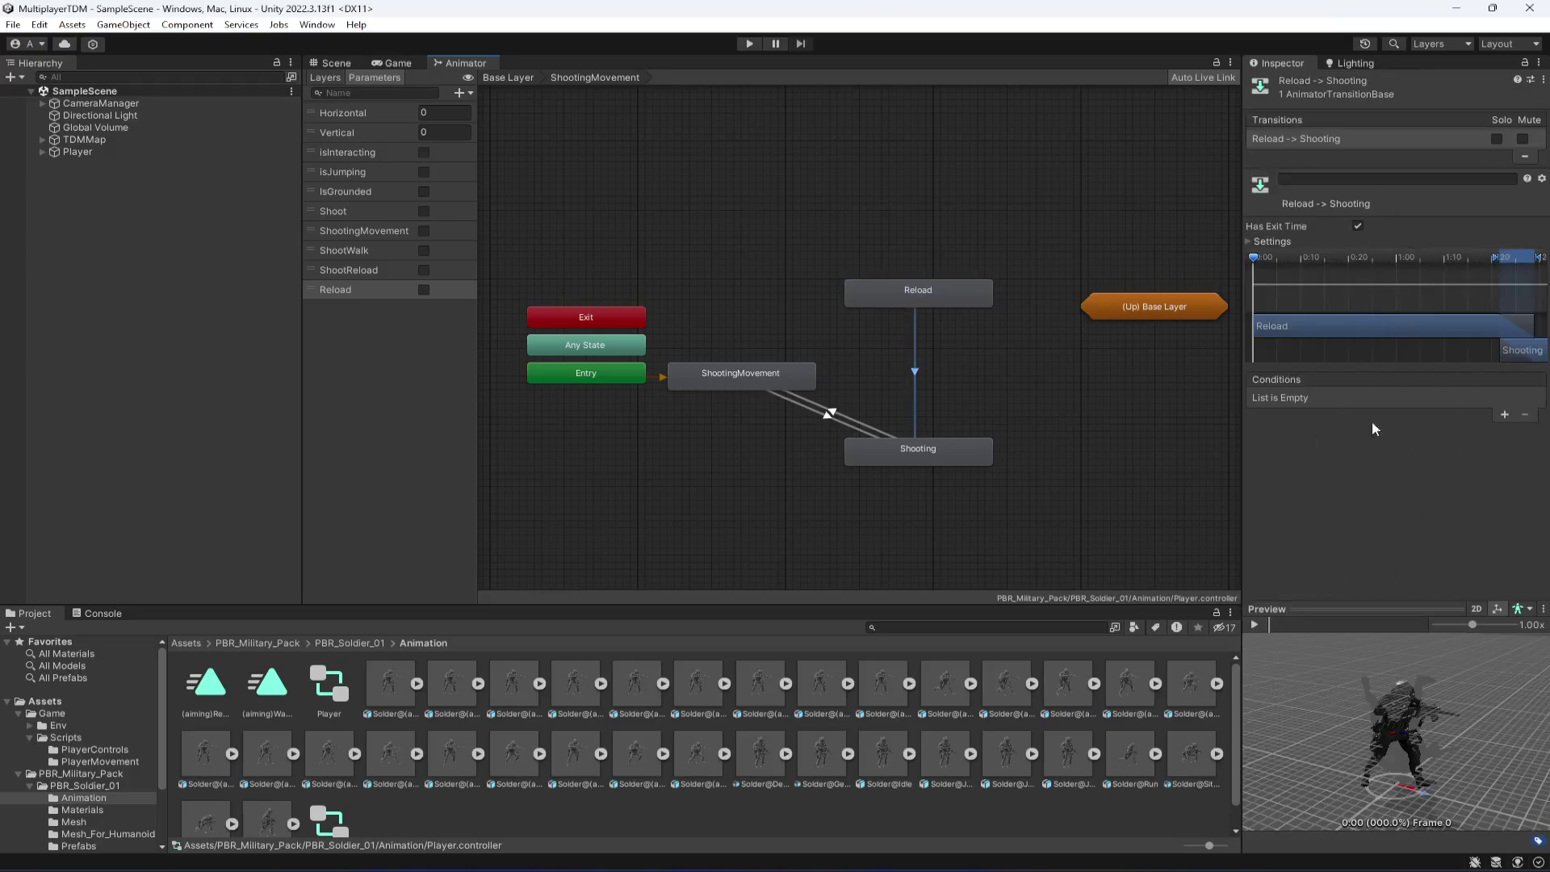
left_click(1261, 623)
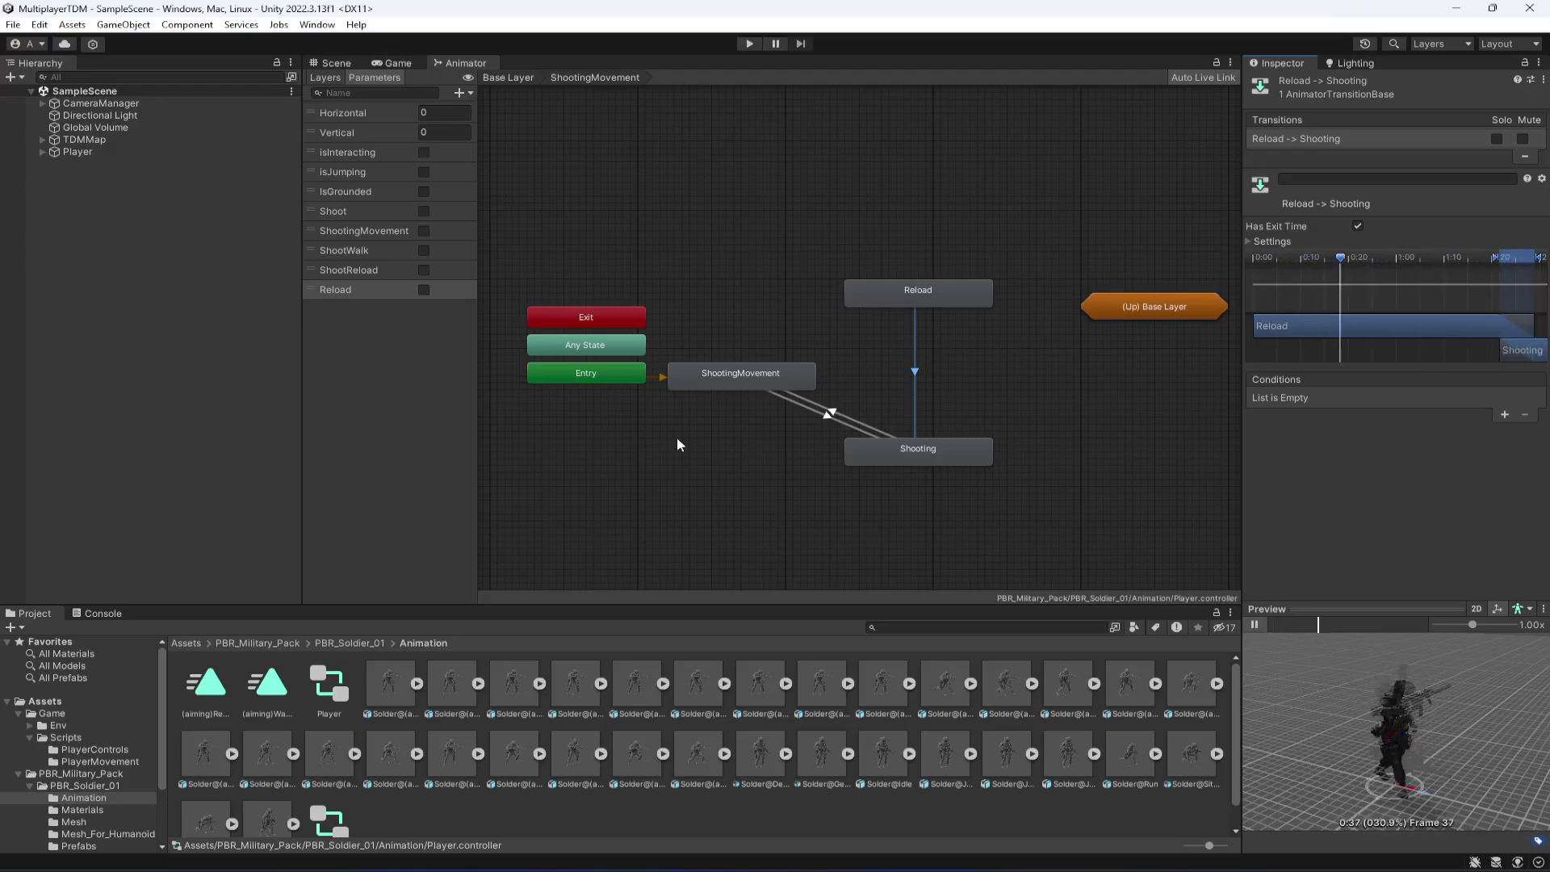
Step: Create a transition from Any State to the Reload state
left_click(652, 454)
right_click(618, 346)
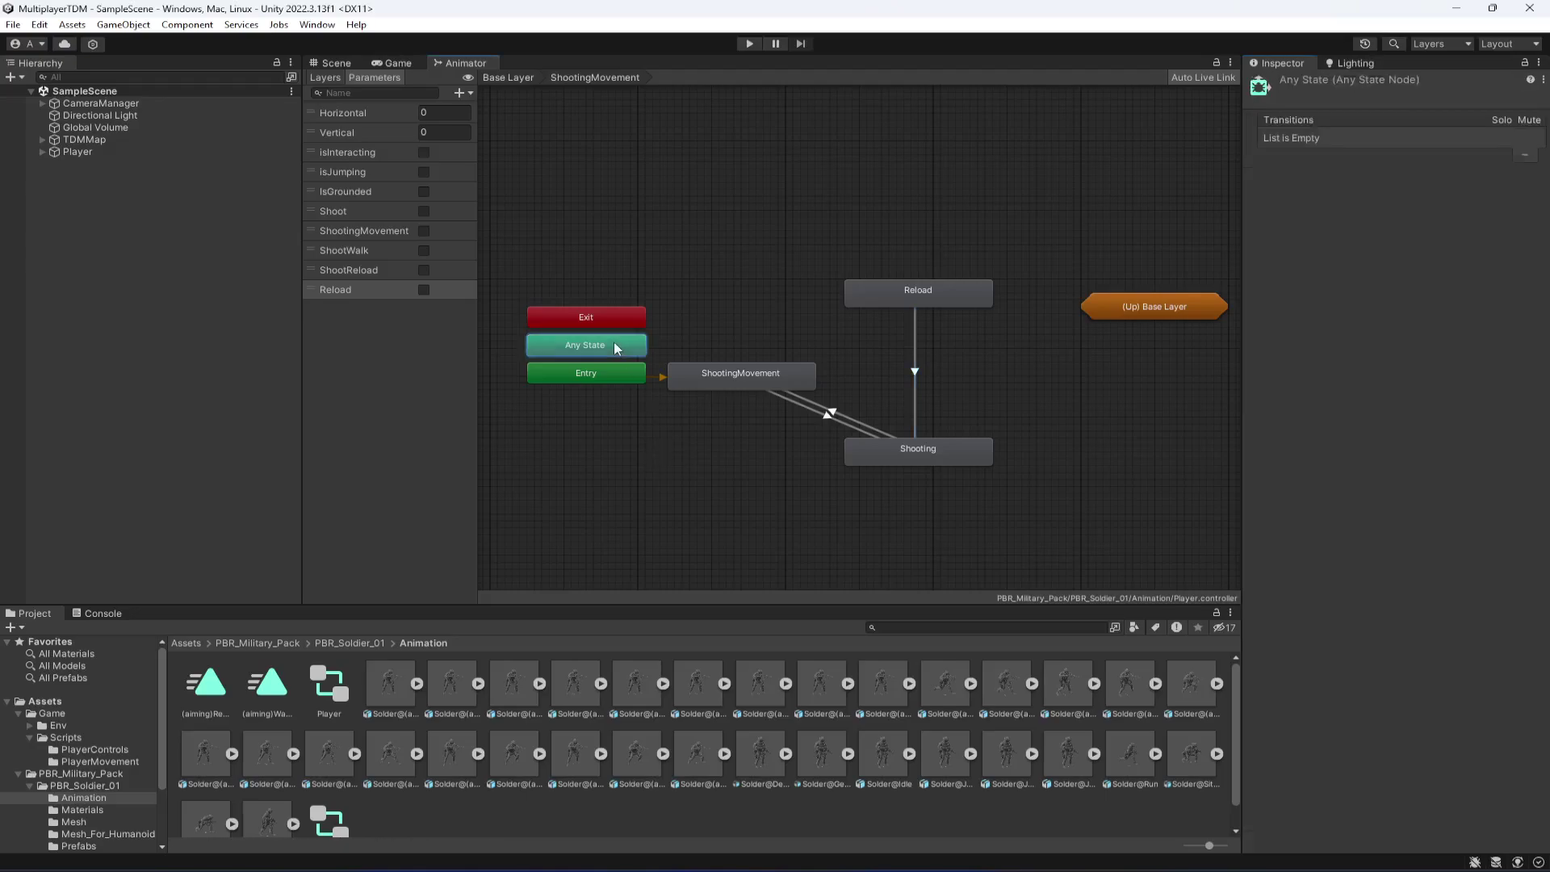
left_click(661, 353)
left_click(888, 294)
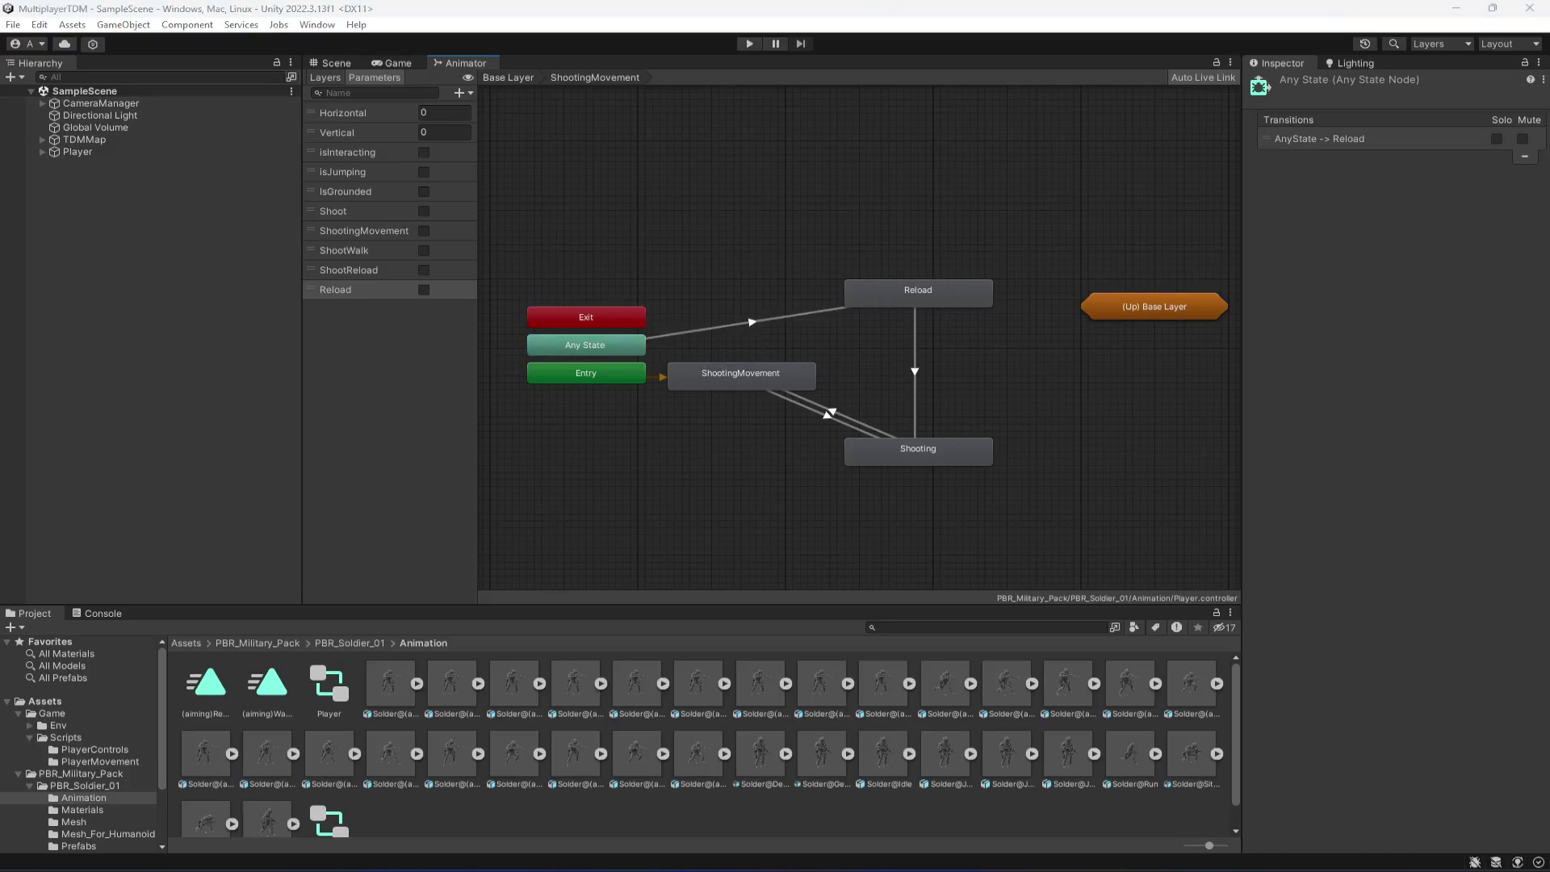
Step: Add a ShootReload true condition to the Any State to Reload transition
left_click(759, 323)
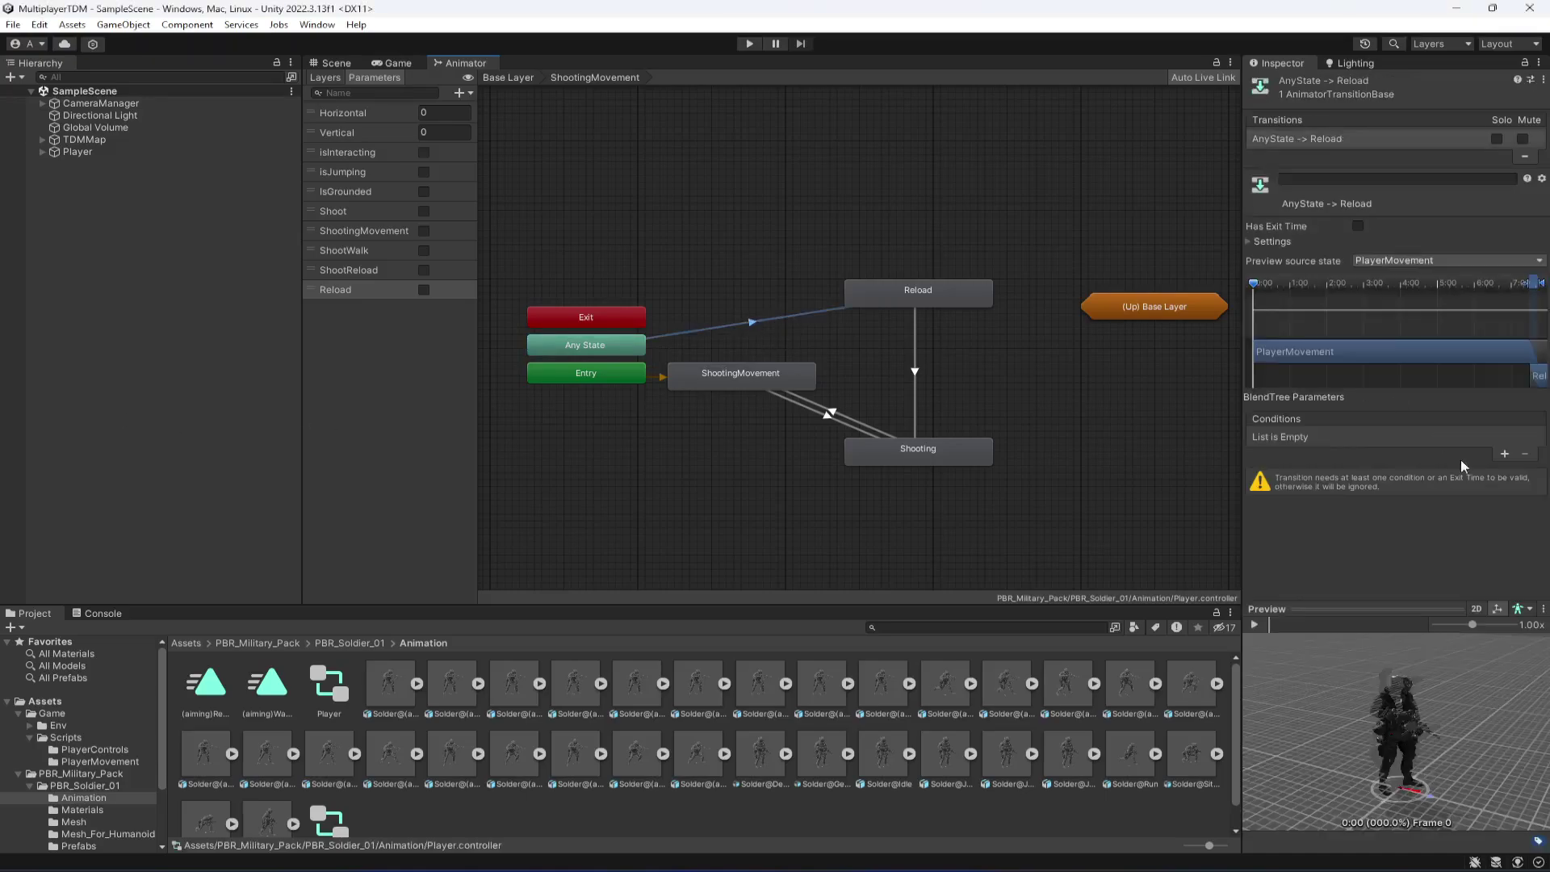
left_click(1504, 453)
left_click(1374, 437)
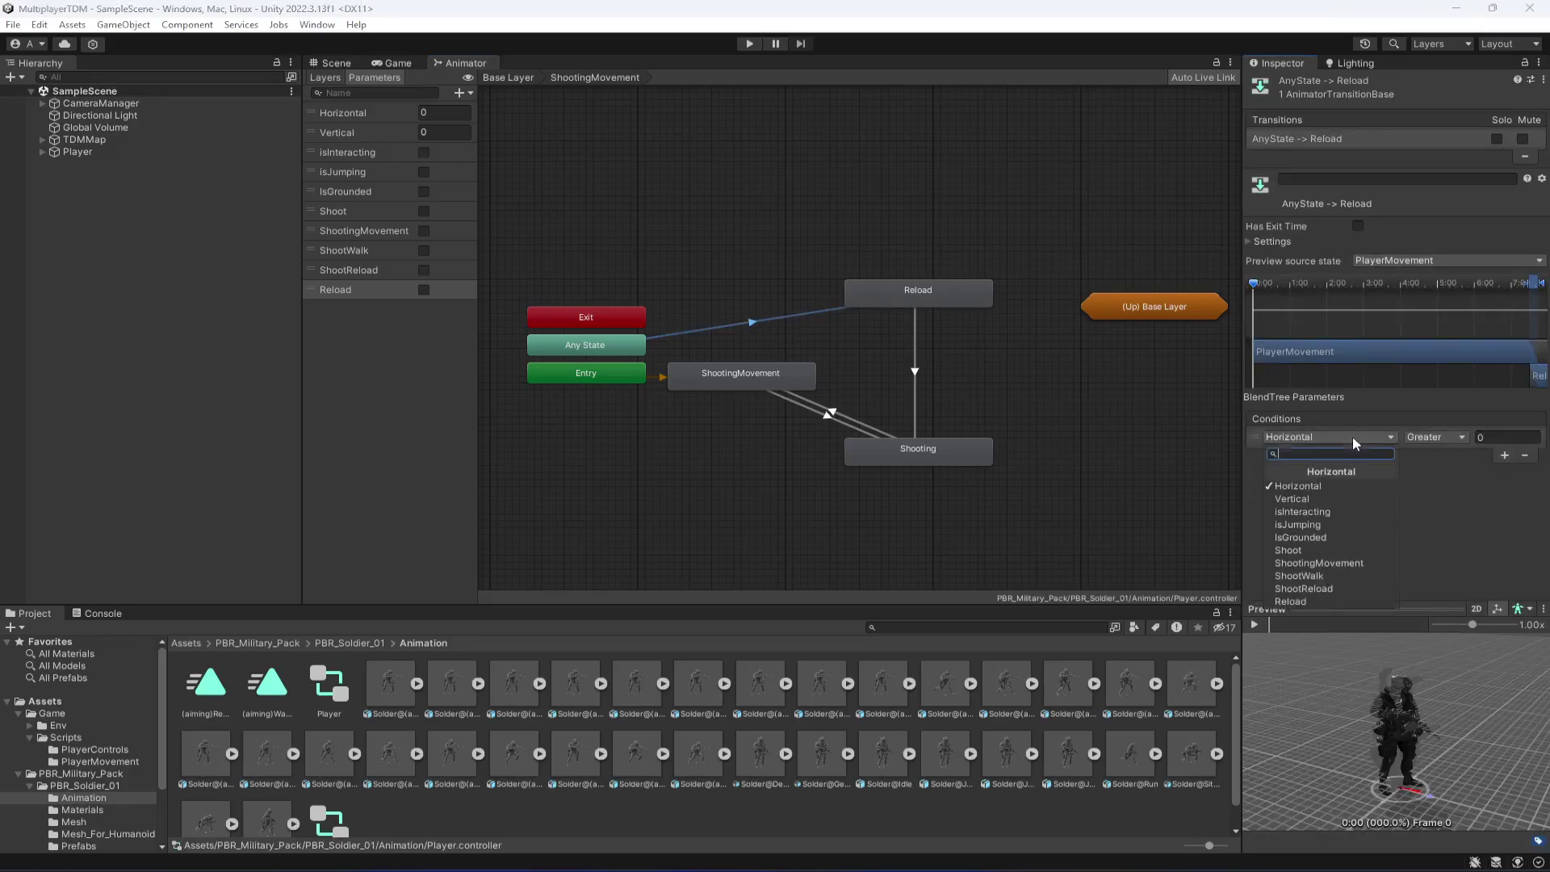
left_click(1327, 589)
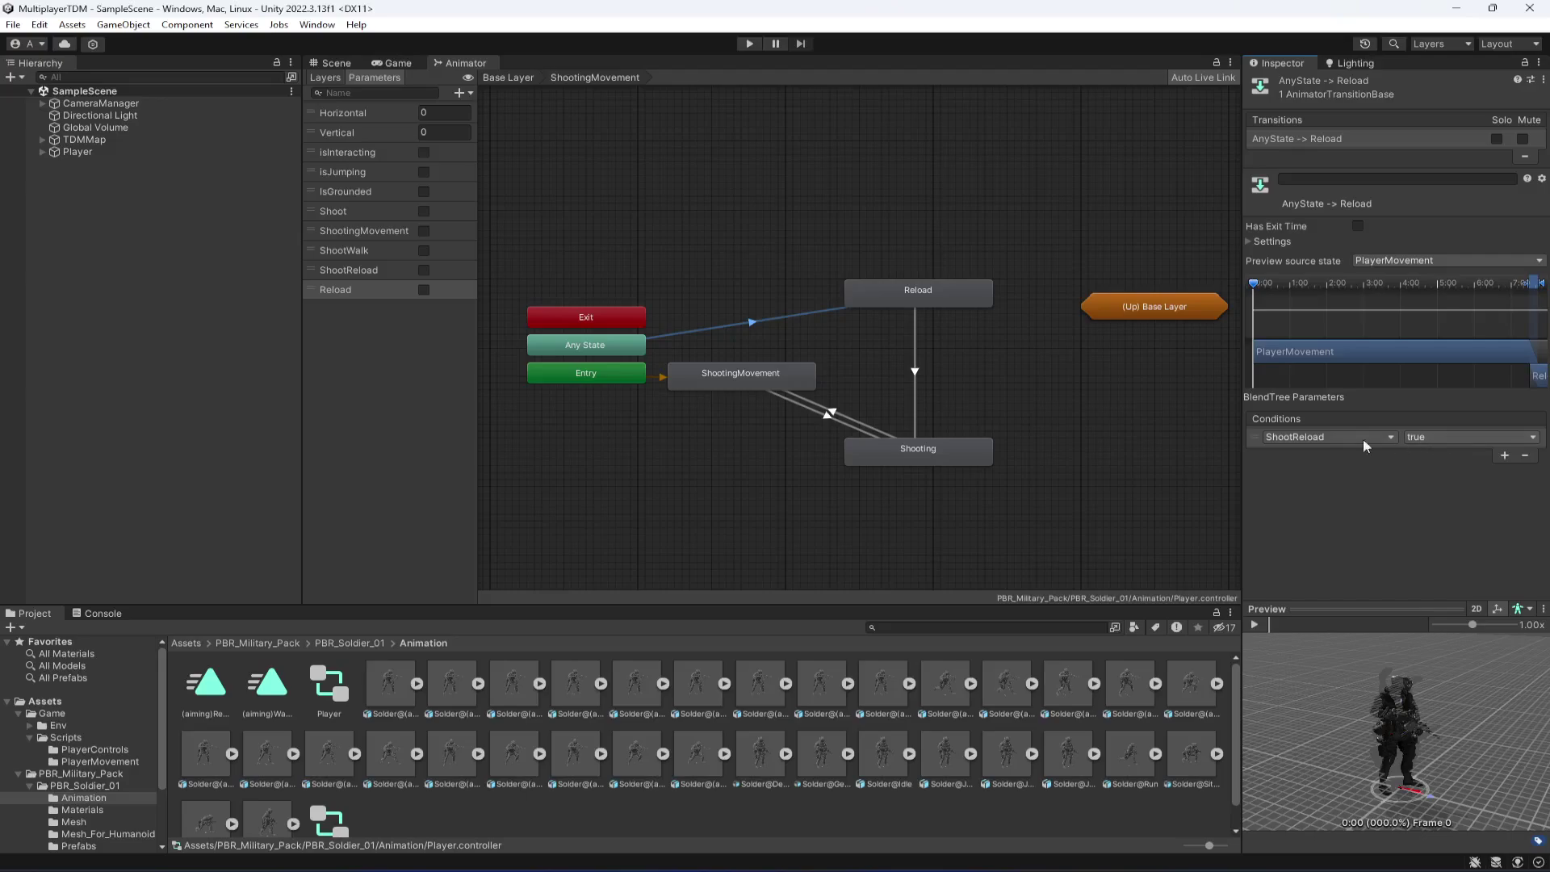
Step: Delete the Bool parameters Reload and ShootReload from the animator parameters
left_click(339, 270)
left_click(349, 292)
double_click(358, 289)
key("BackSpace")
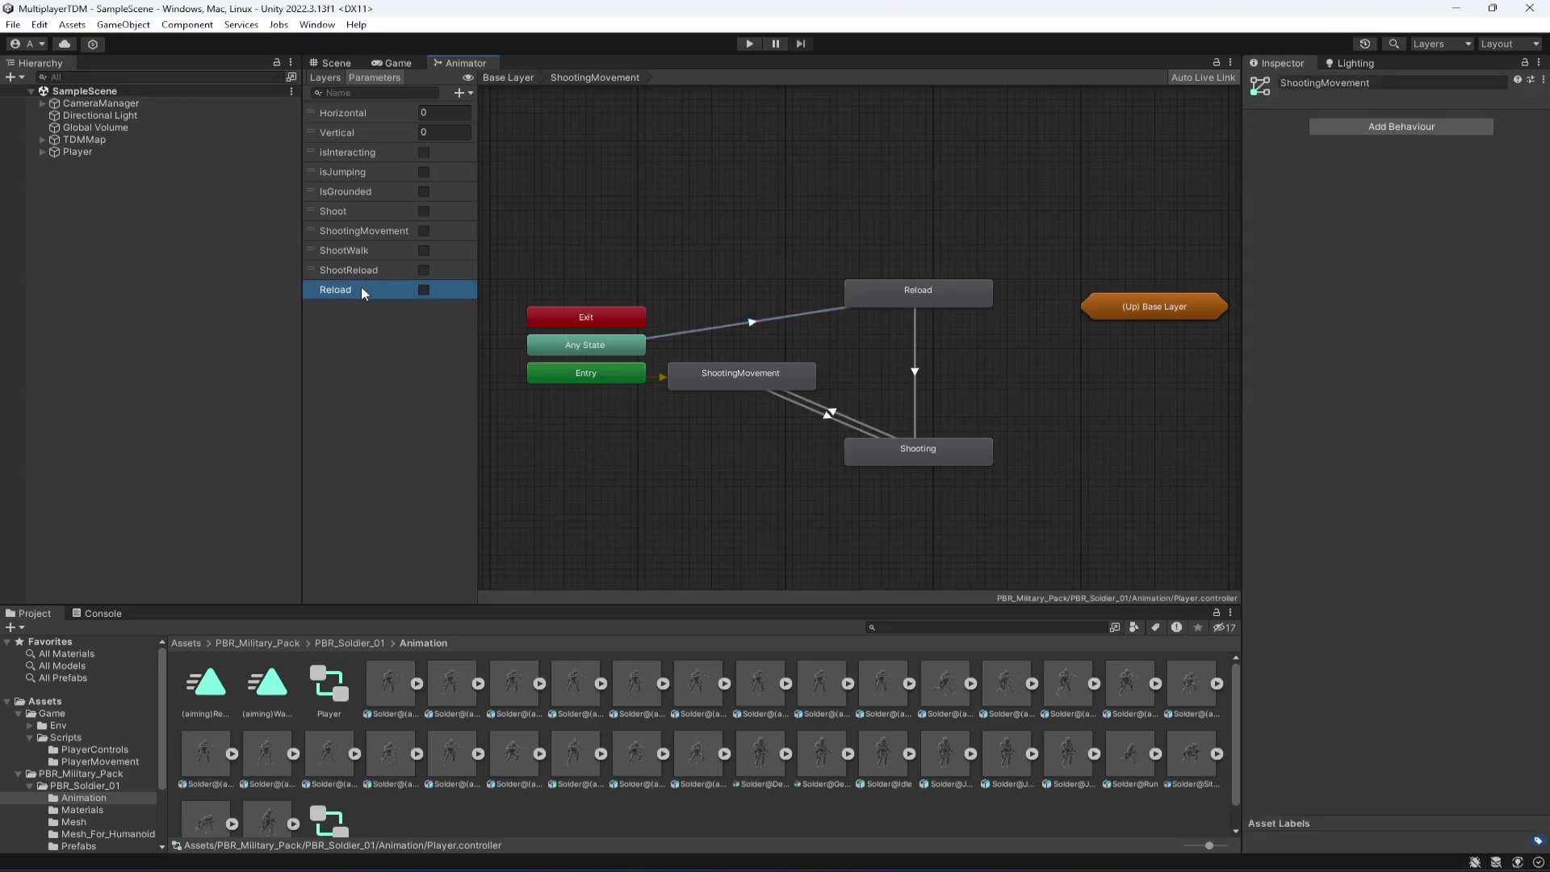
left_click(365, 274)
key("Delete")
left_click(832, 473)
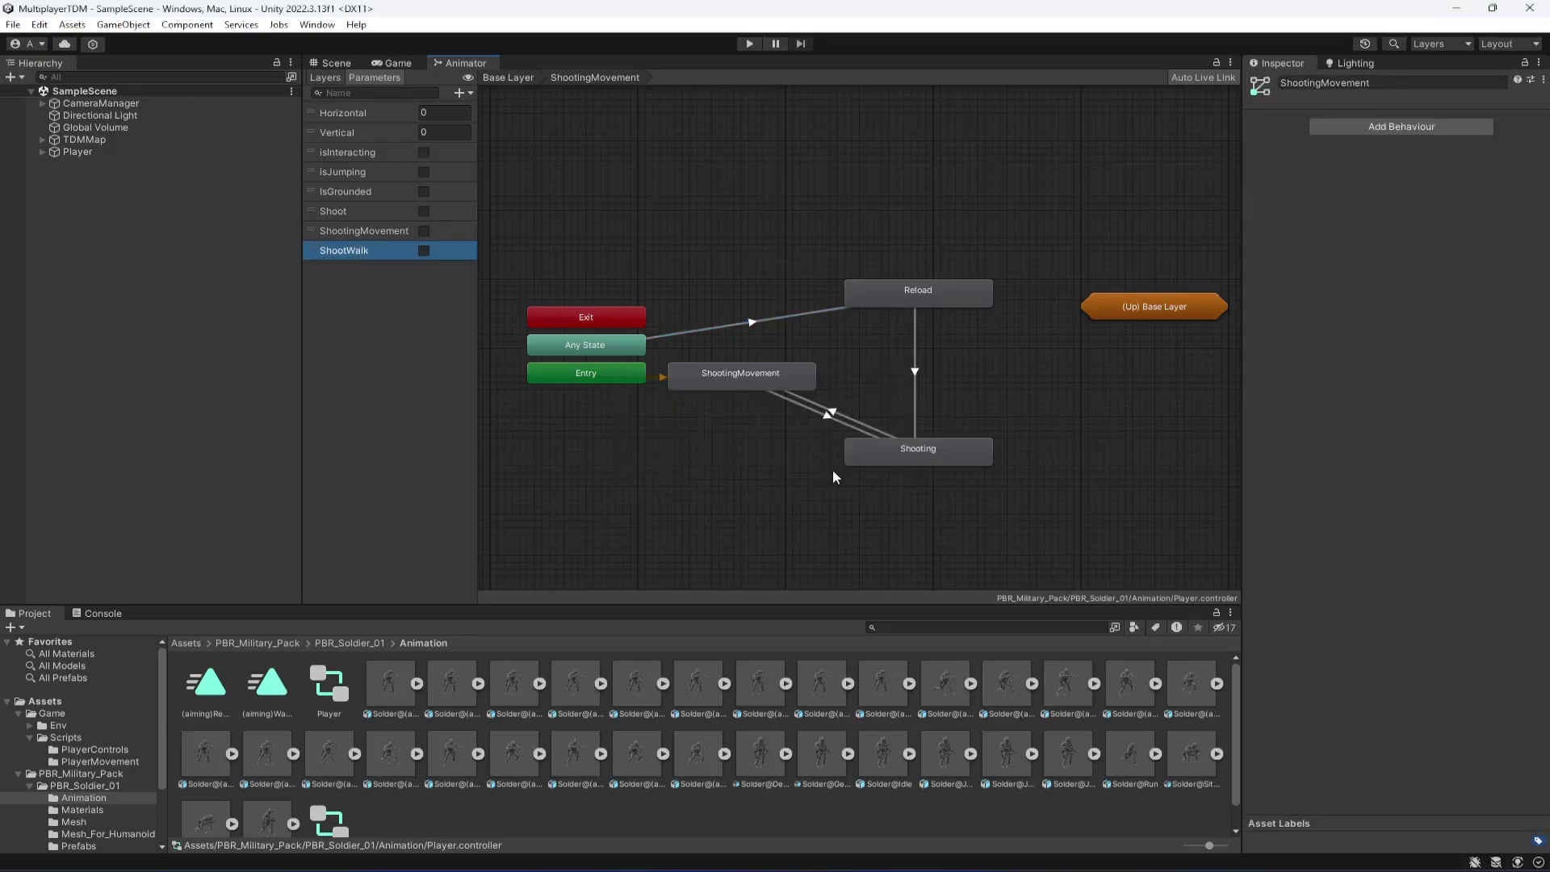
Step: Add two Trigger parameters named ShootReload and Reload
left_click(464, 94)
left_click(509, 161)
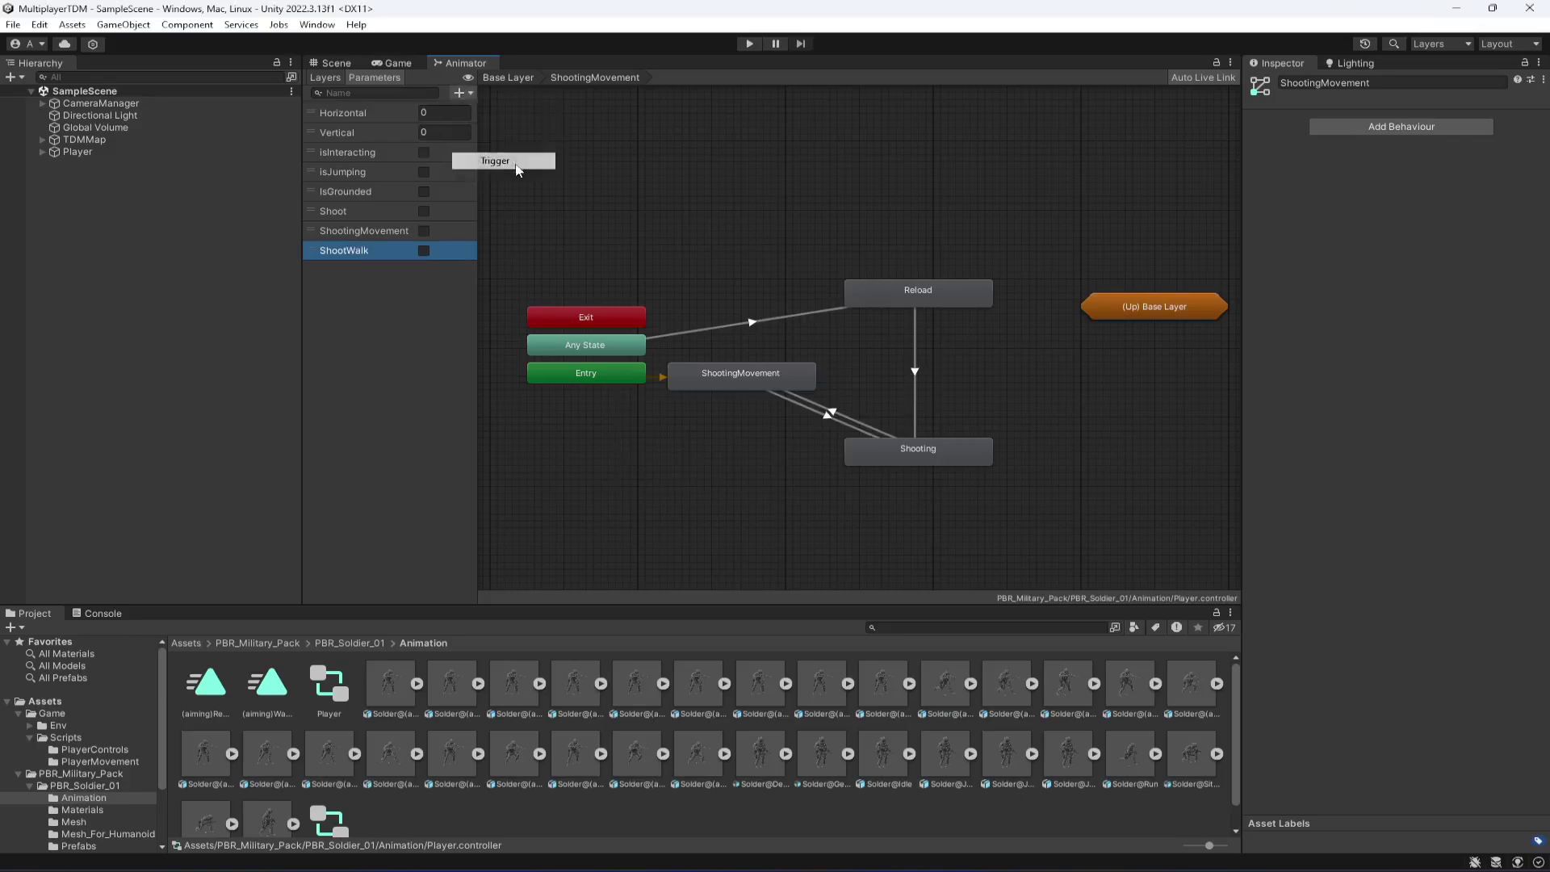
type("Shoo")
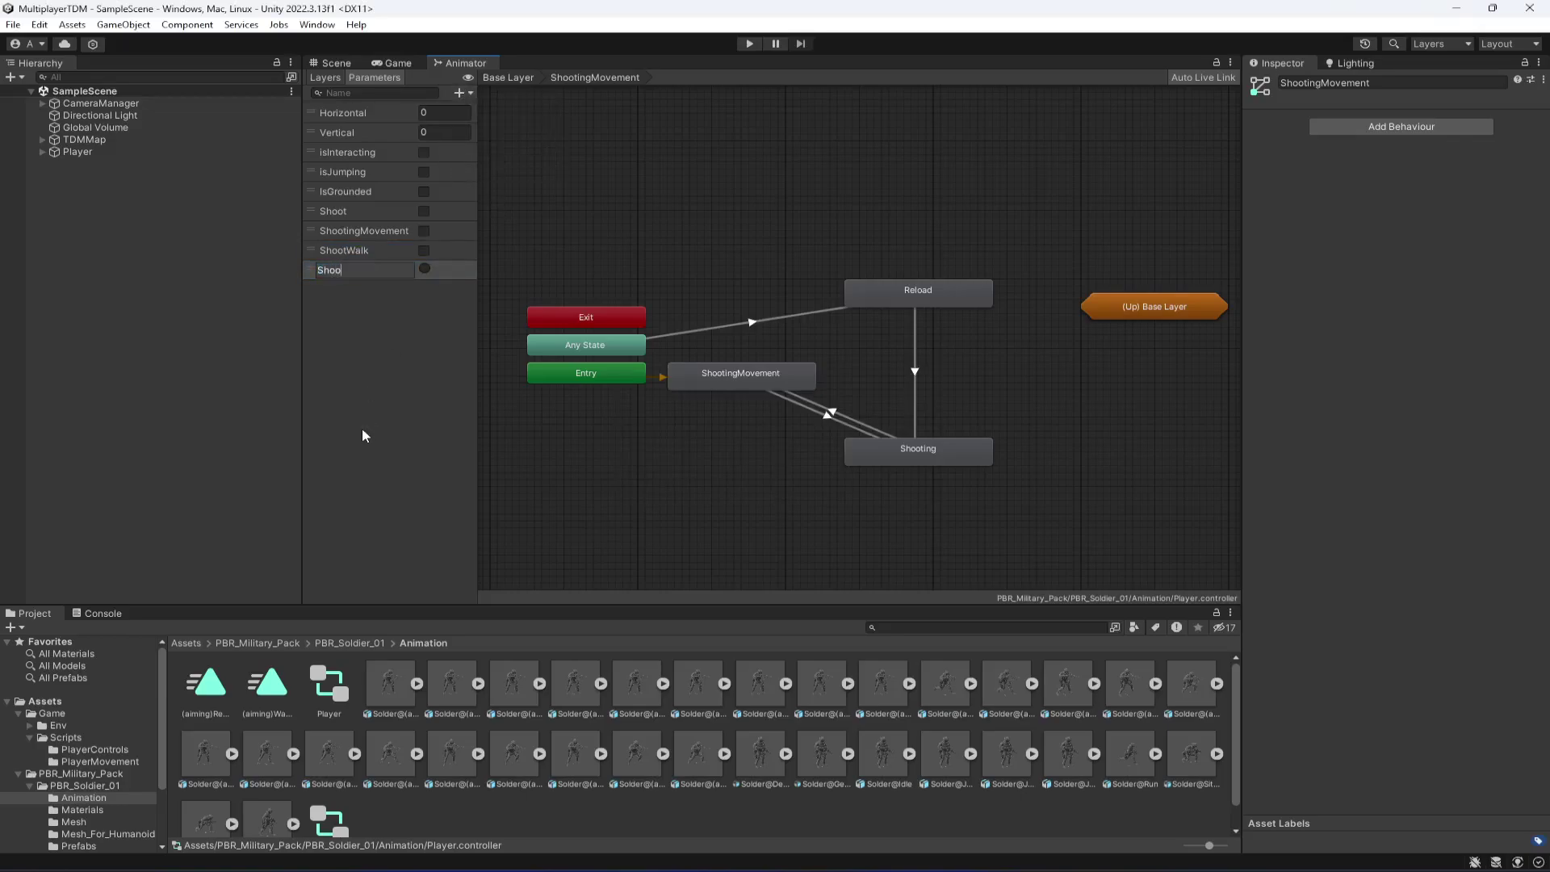
type("tReload")
key("Return")
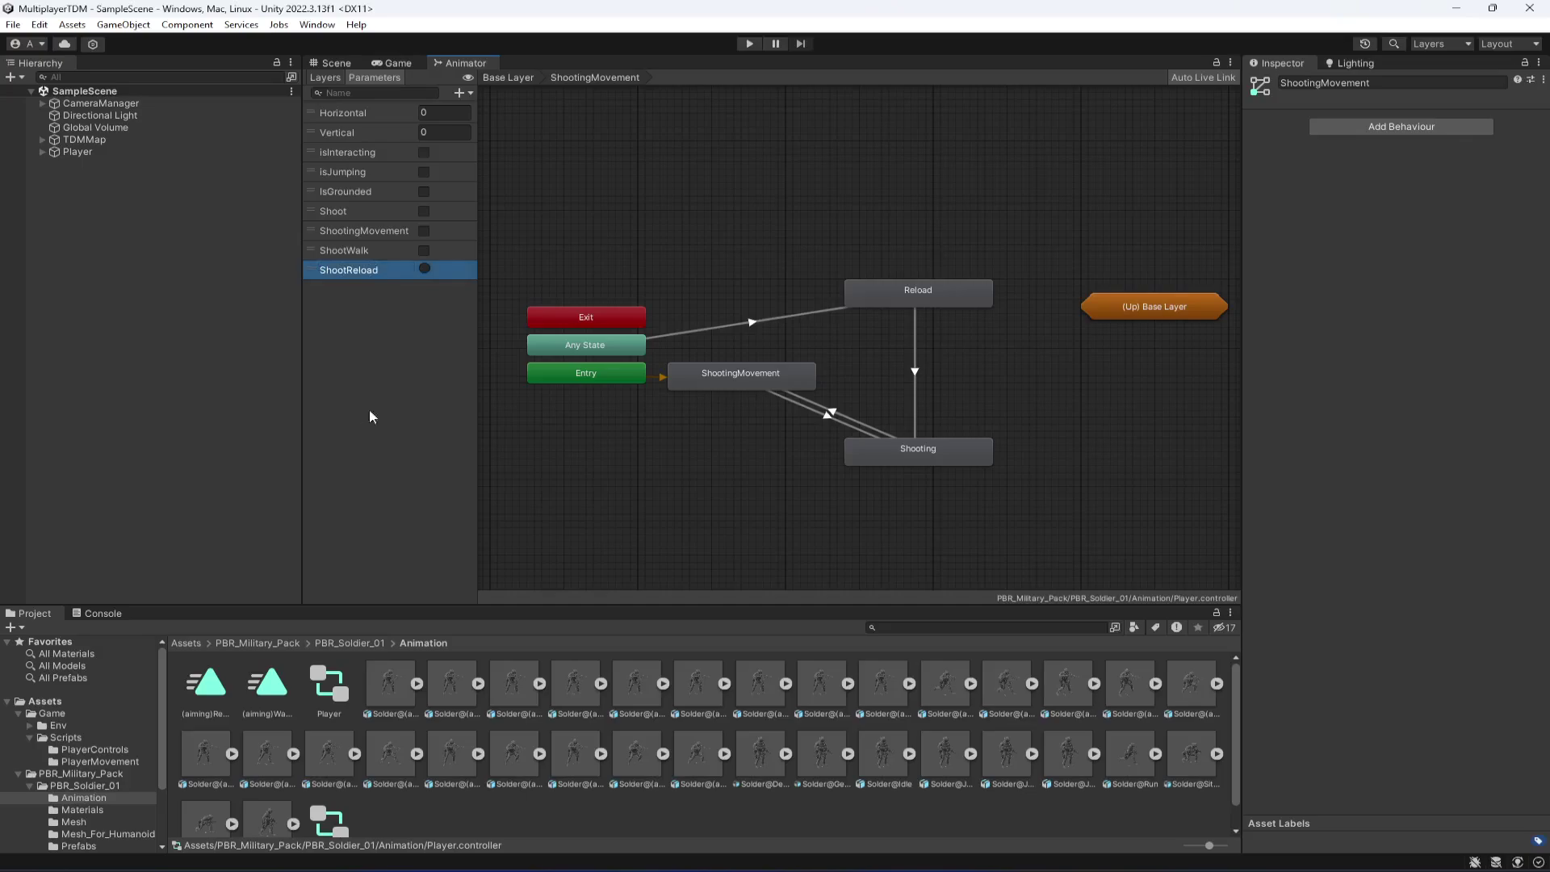
left_click(460, 92)
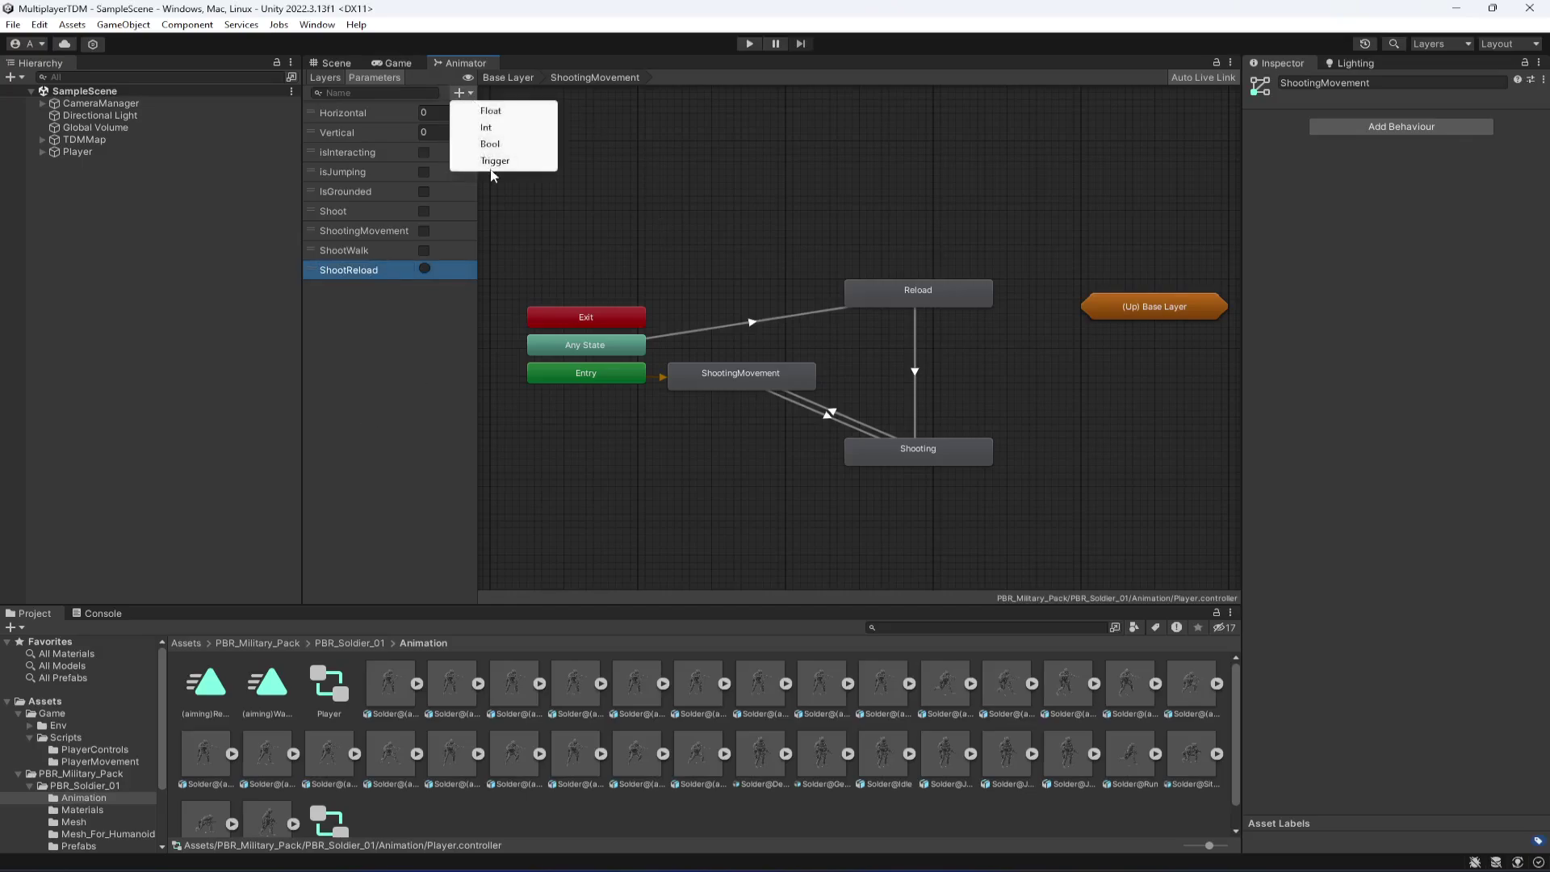
left_click(495, 160)
type("Reload")
key("Return")
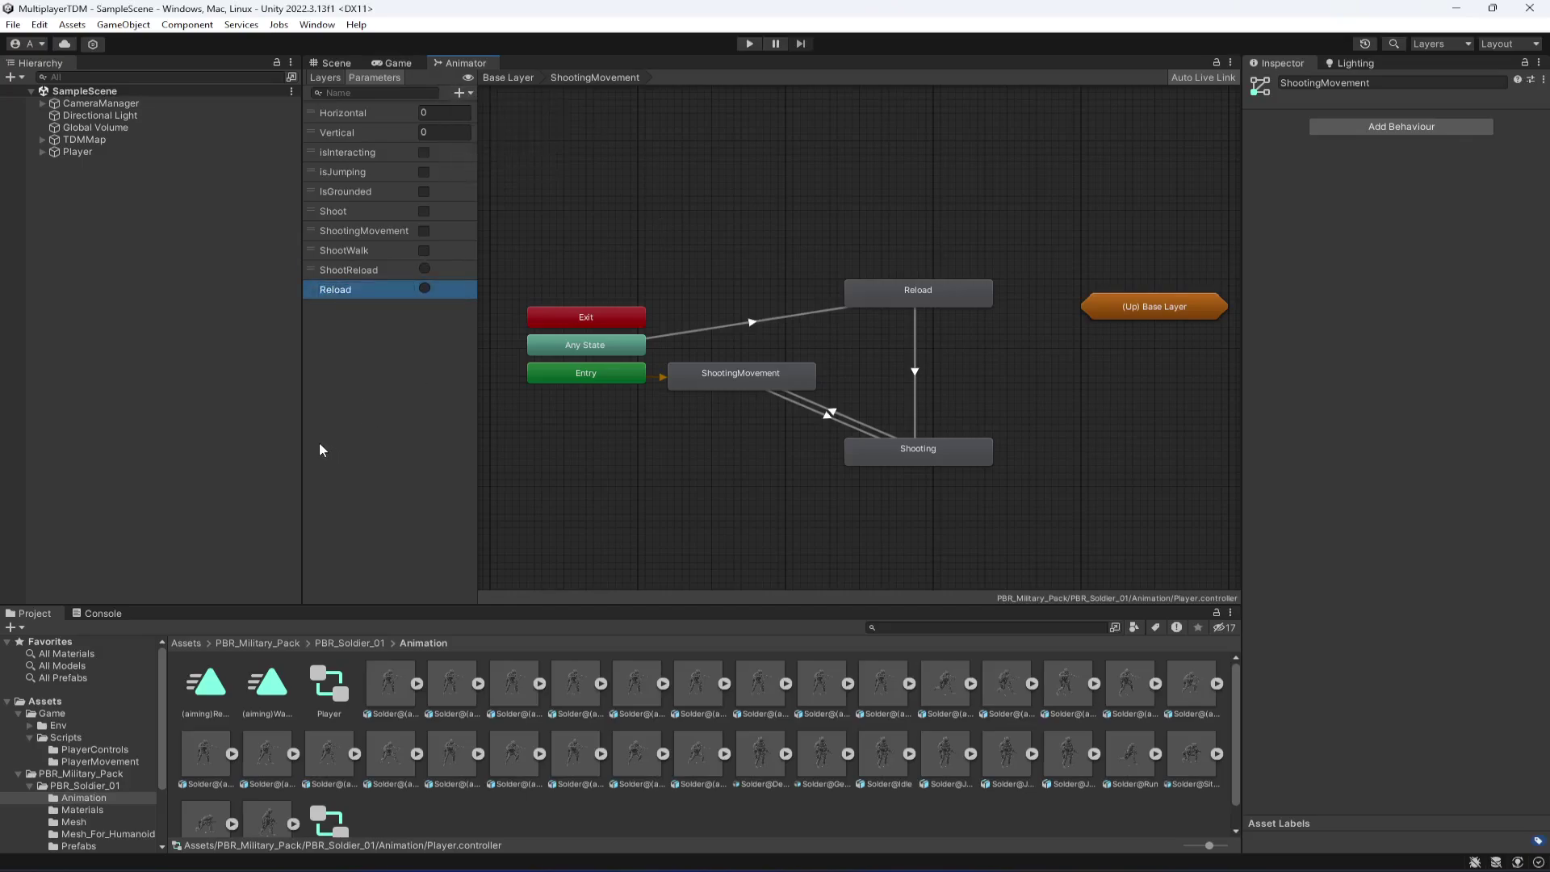
Step: Choose the ShootReload trigger as the condition of the Any State to Reload transition
left_click(771, 320)
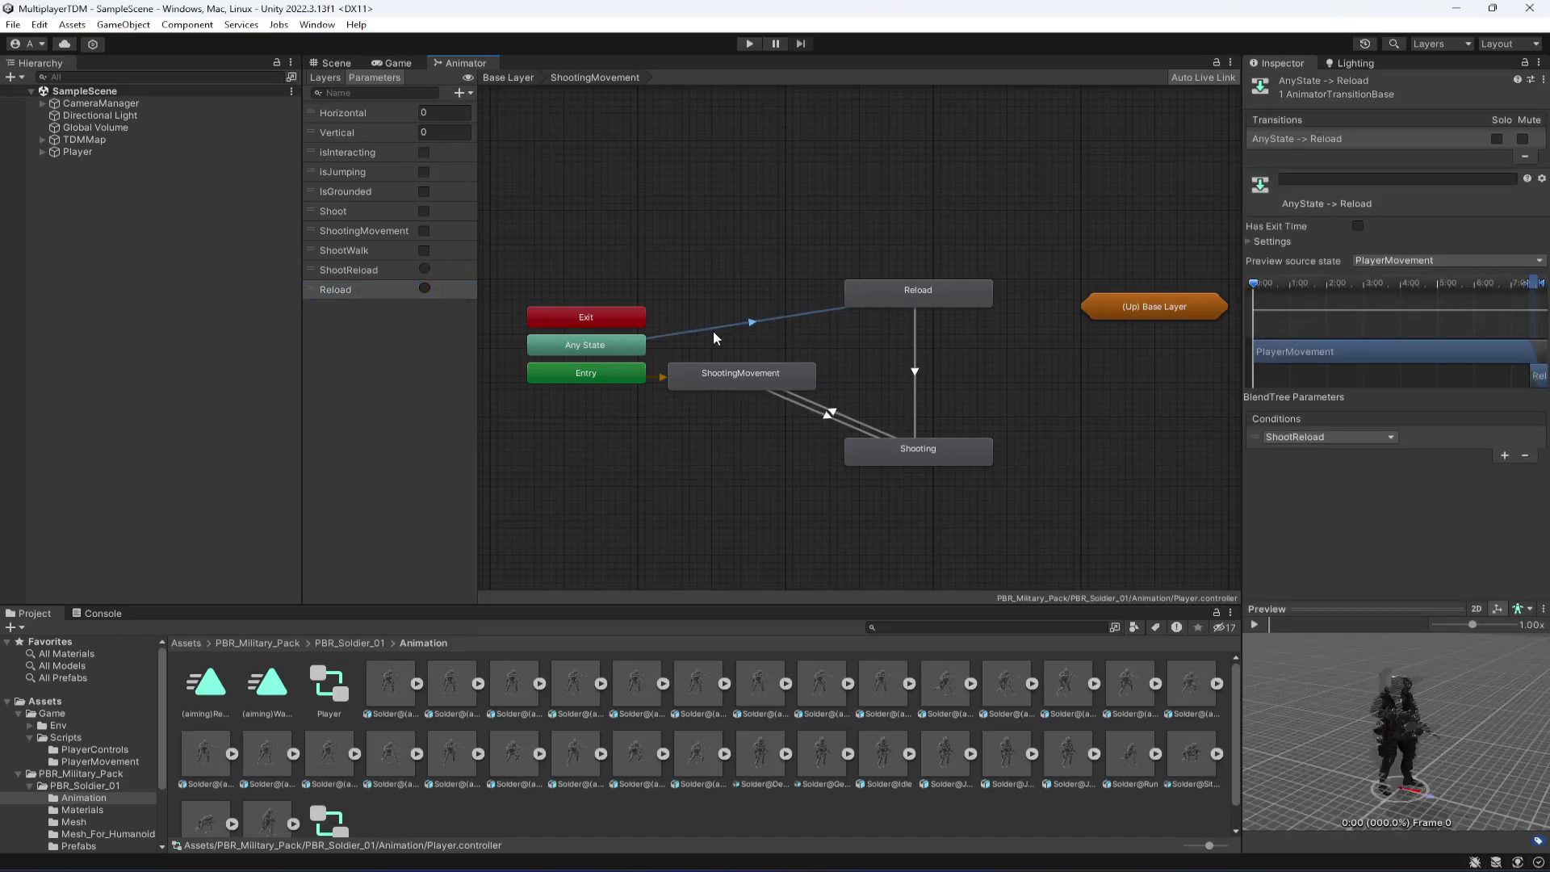
left_click(1337, 437)
left_click(1332, 594)
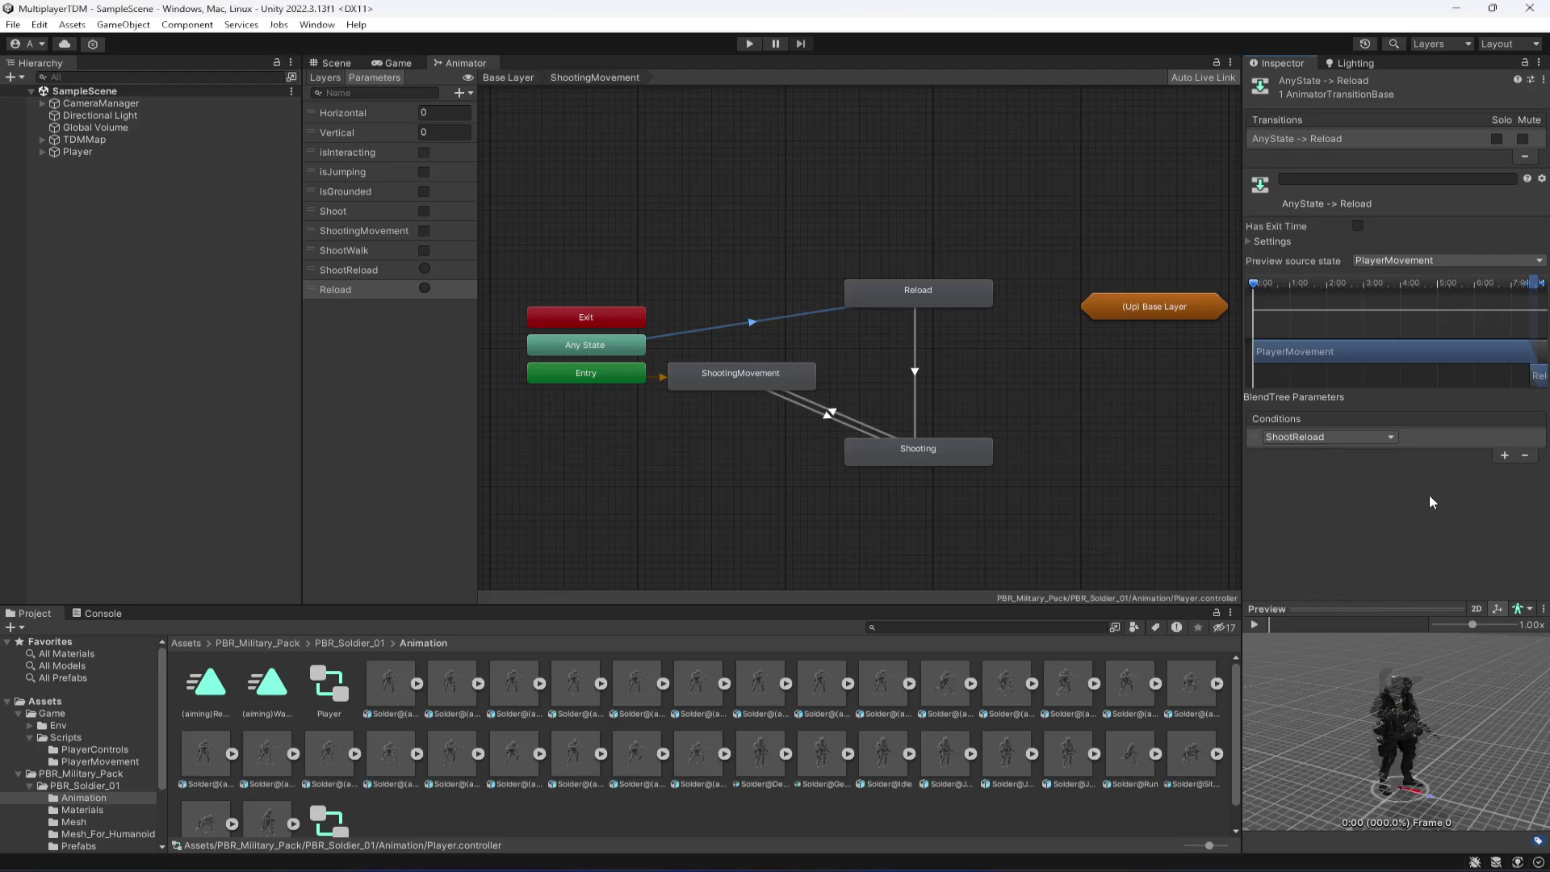
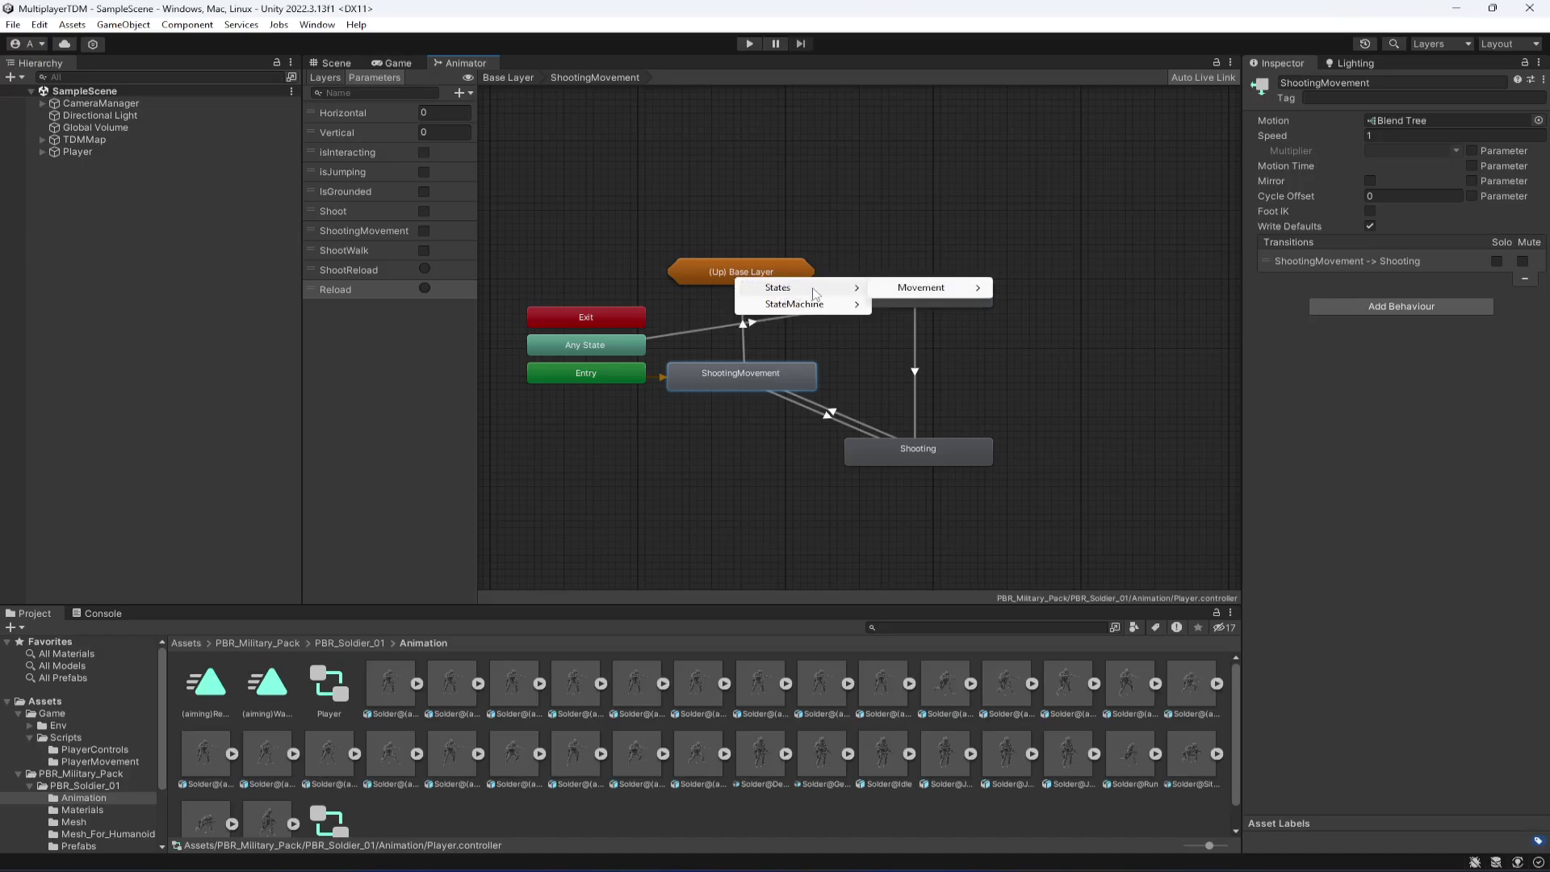
Step: Create a transition from ShootingMovement to PlayerMovement in the Movement sub-state machine, with Has Exit Time off and the condition ShootingMovement false
mouse_move(918, 295)
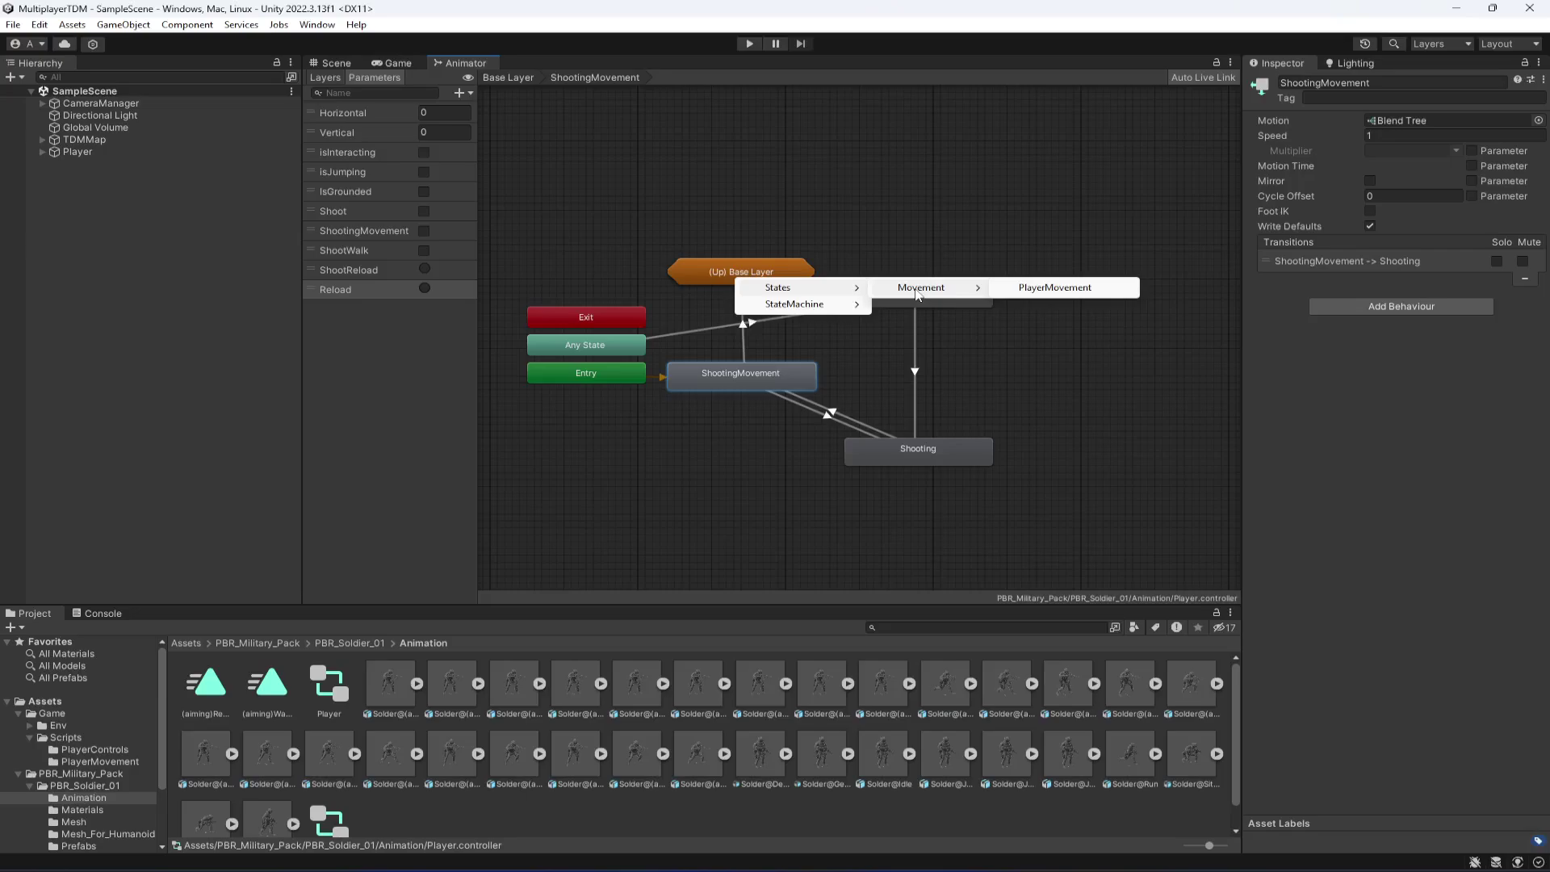
left_click(1087, 292)
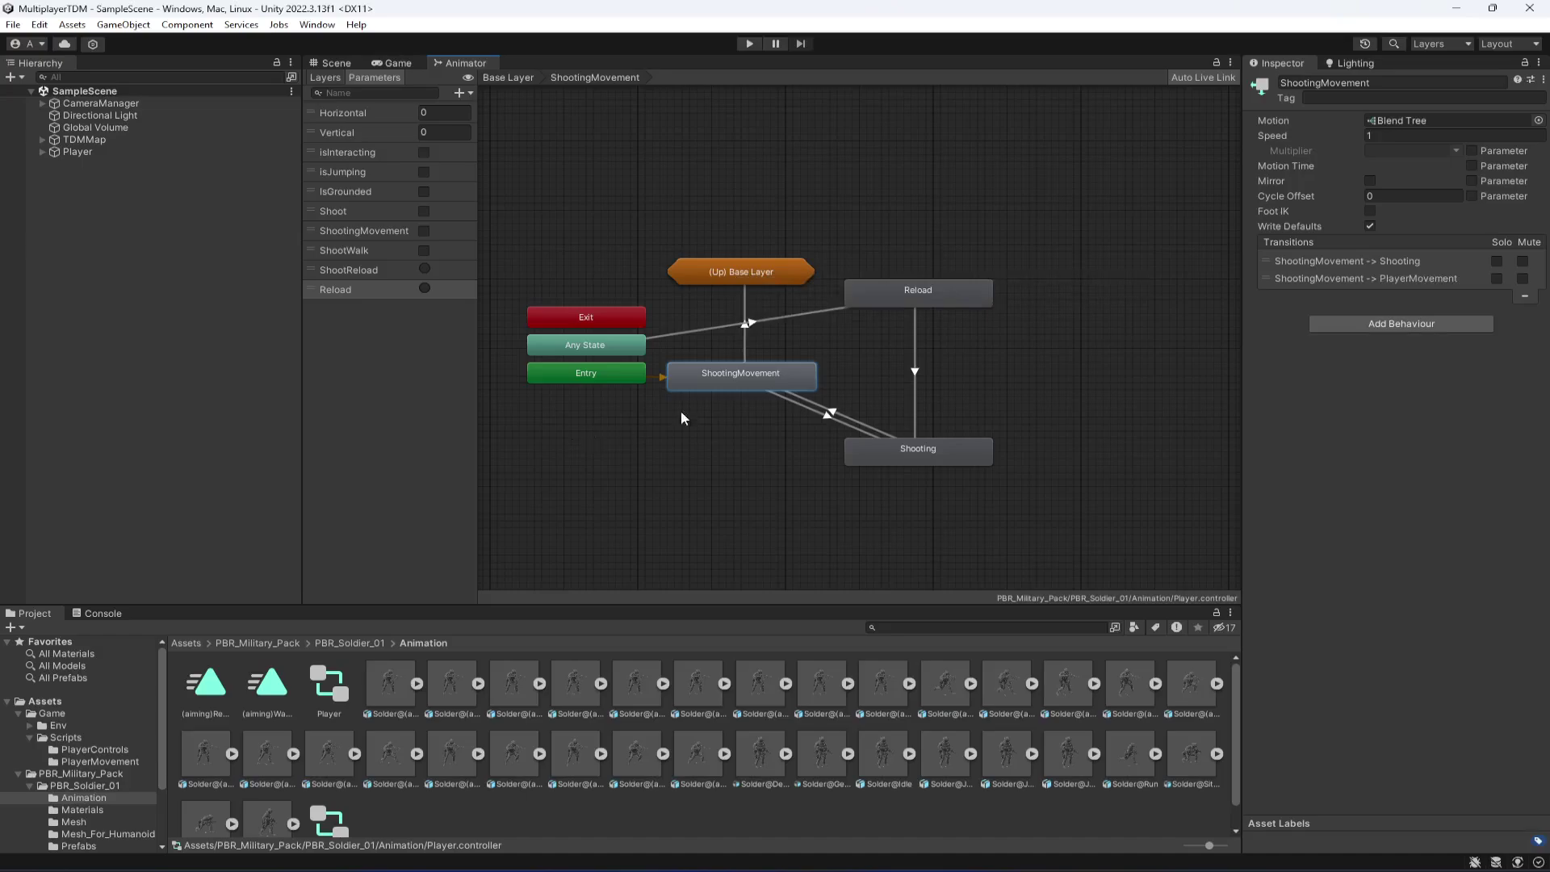
left_click(745, 339)
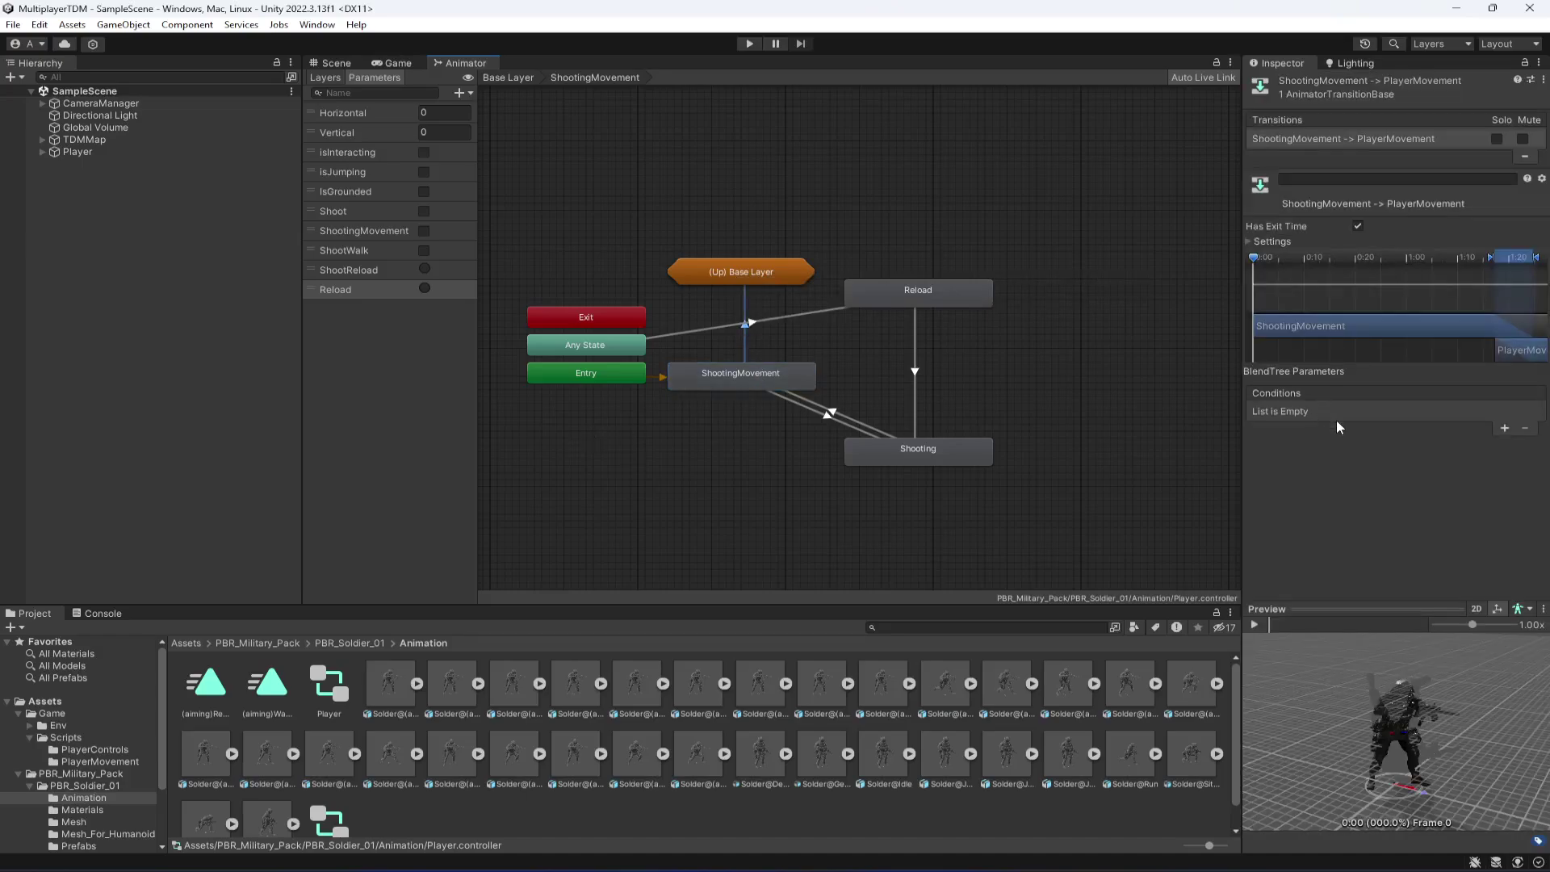
left_click(1359, 227)
left_click(1504, 428)
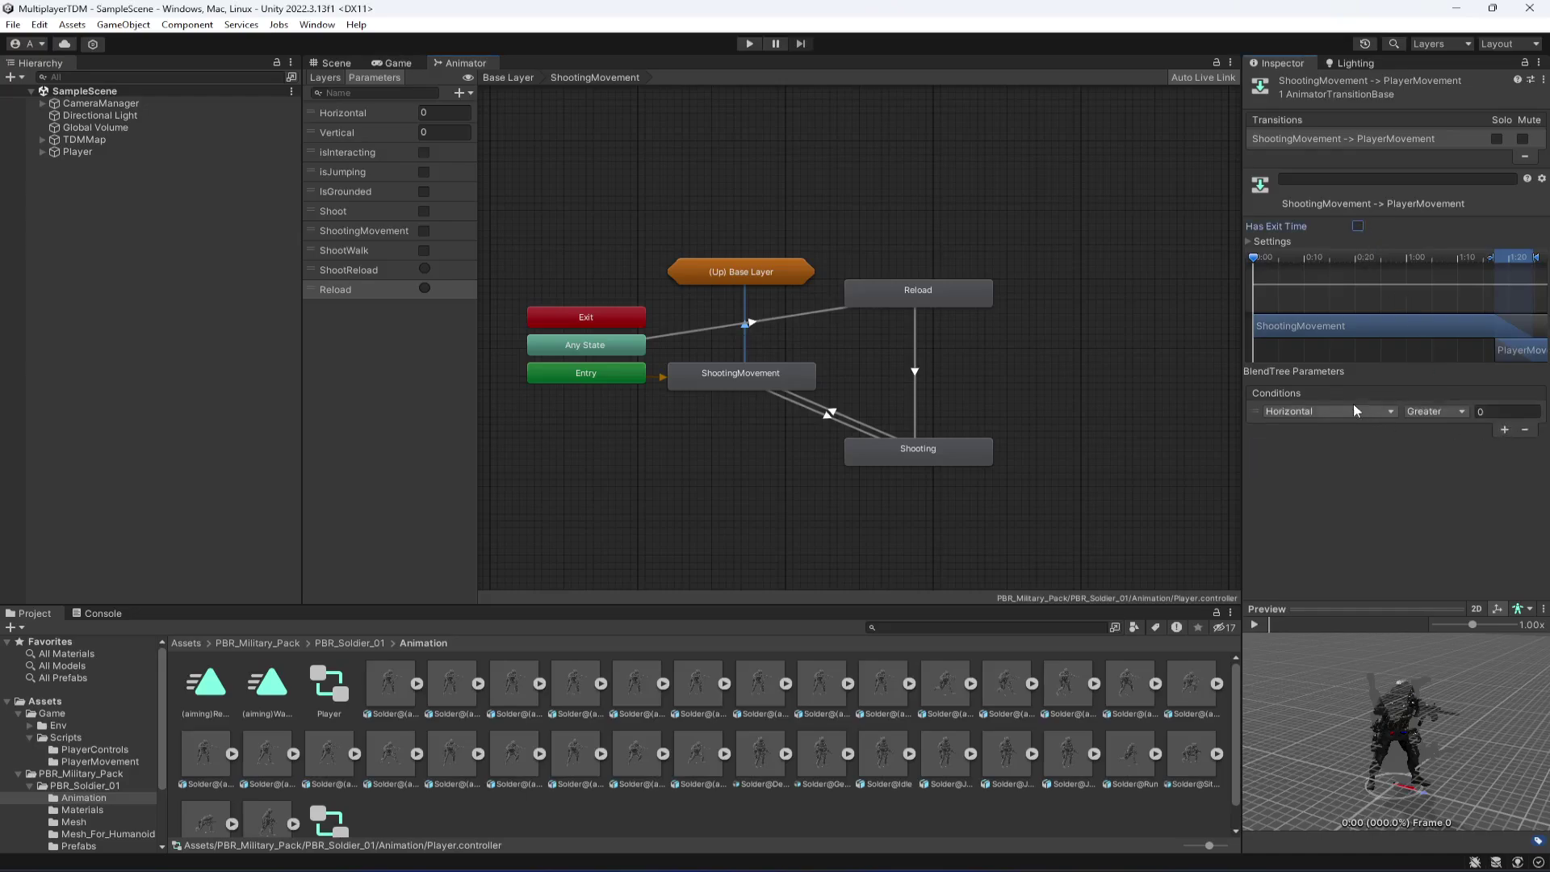
left_click(1324, 411)
left_click(1342, 538)
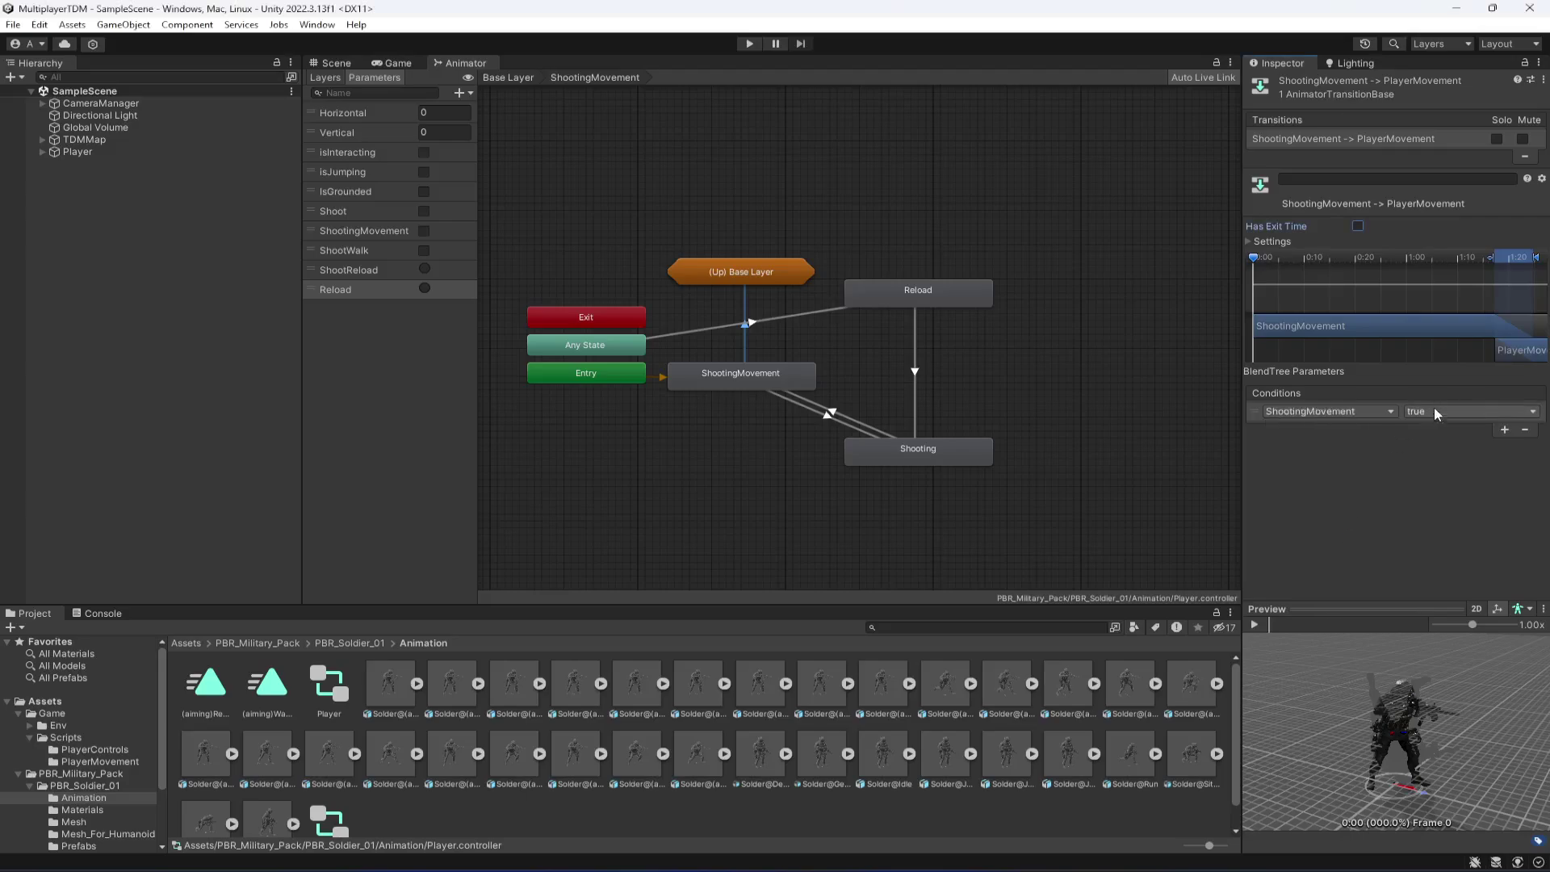
left_click(1421, 412)
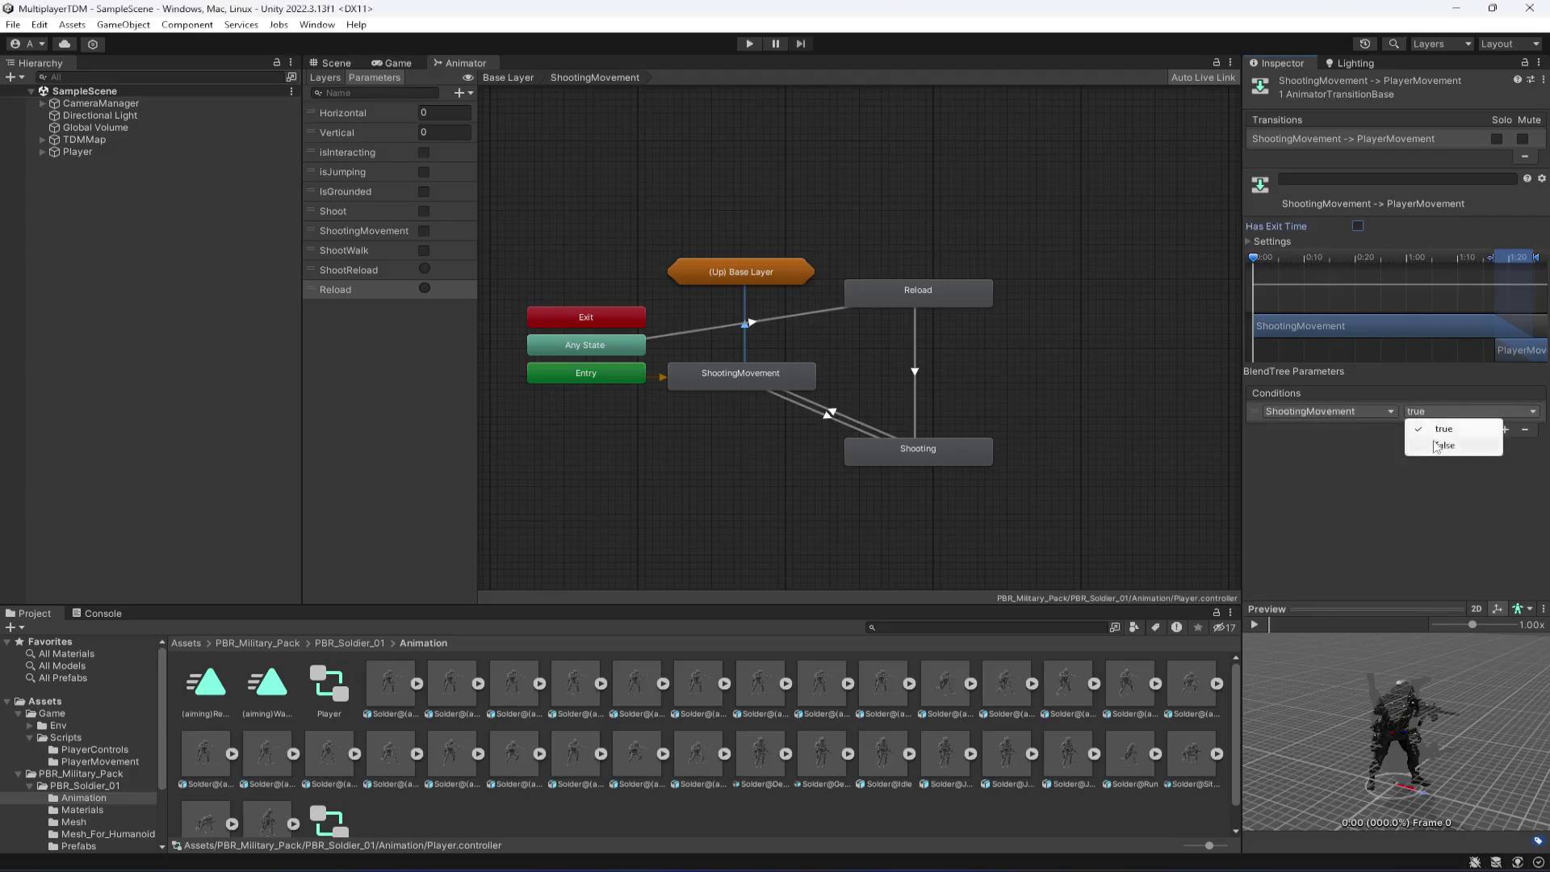
left_click(1425, 443)
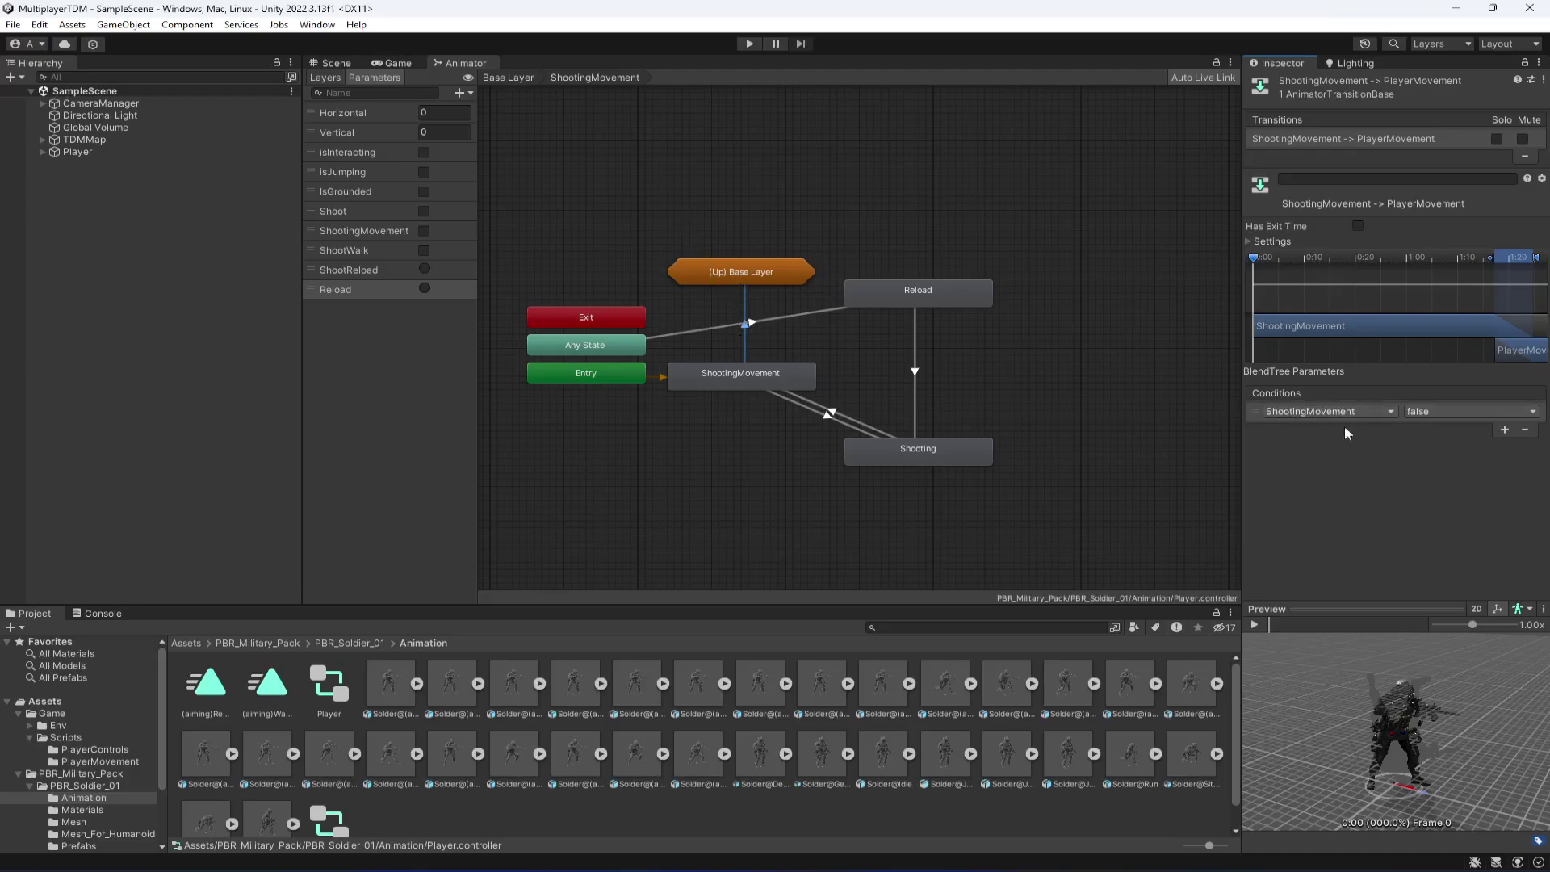
Step: Set Vertical to 0 in the PlayerMovement blend tree inside the Movement sub-state machine, and return to the Movement level
left_click(531, 75)
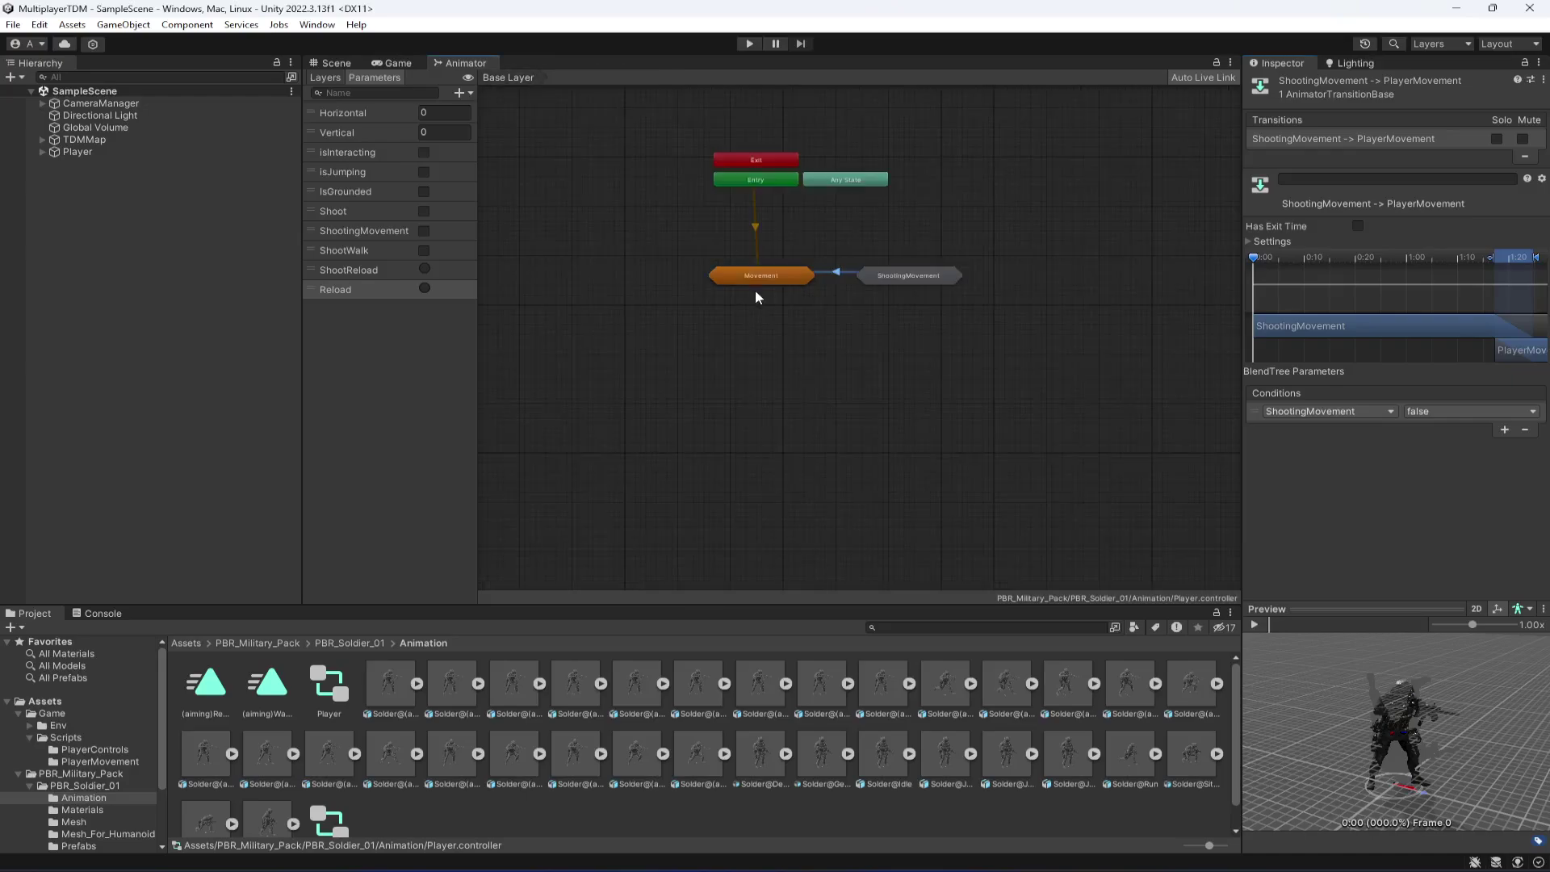
double_click(753, 276)
left_click(760, 370)
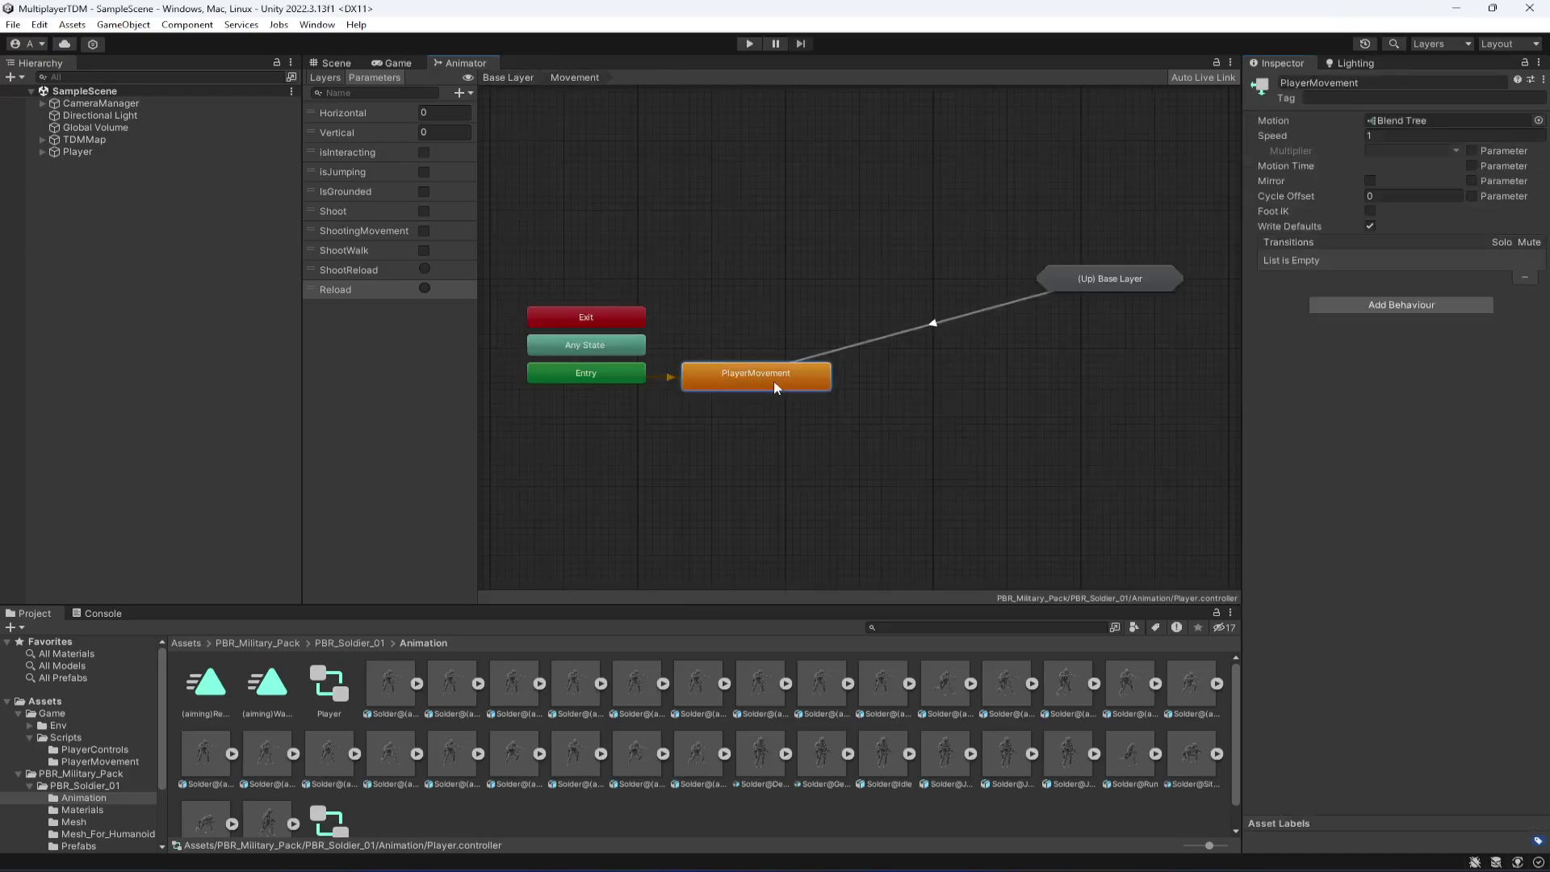
double_click(774, 380)
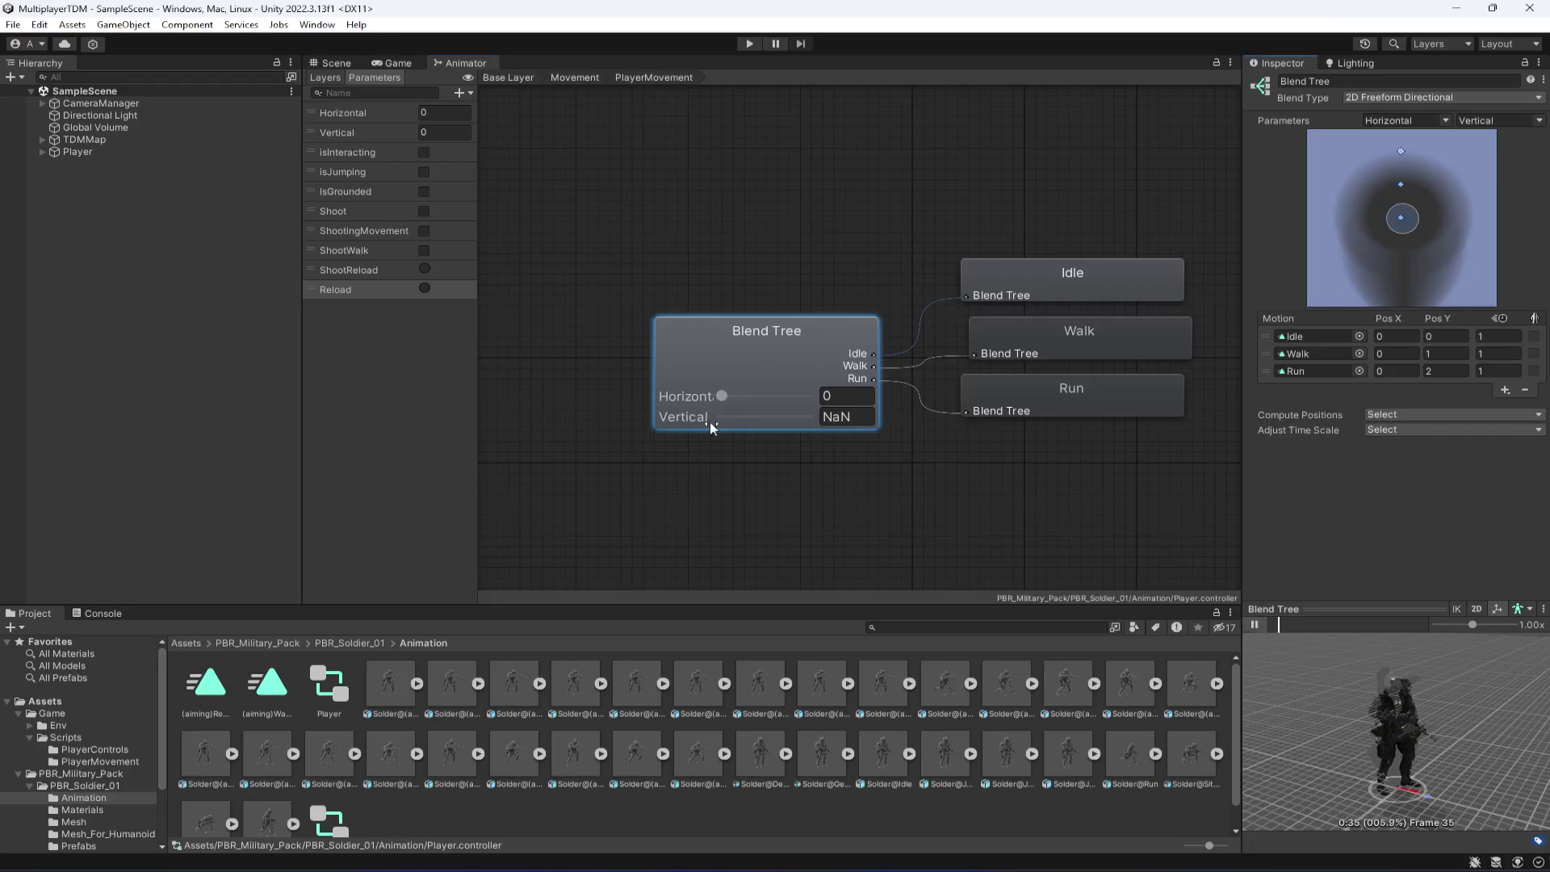
left_click(839, 417)
type("0")
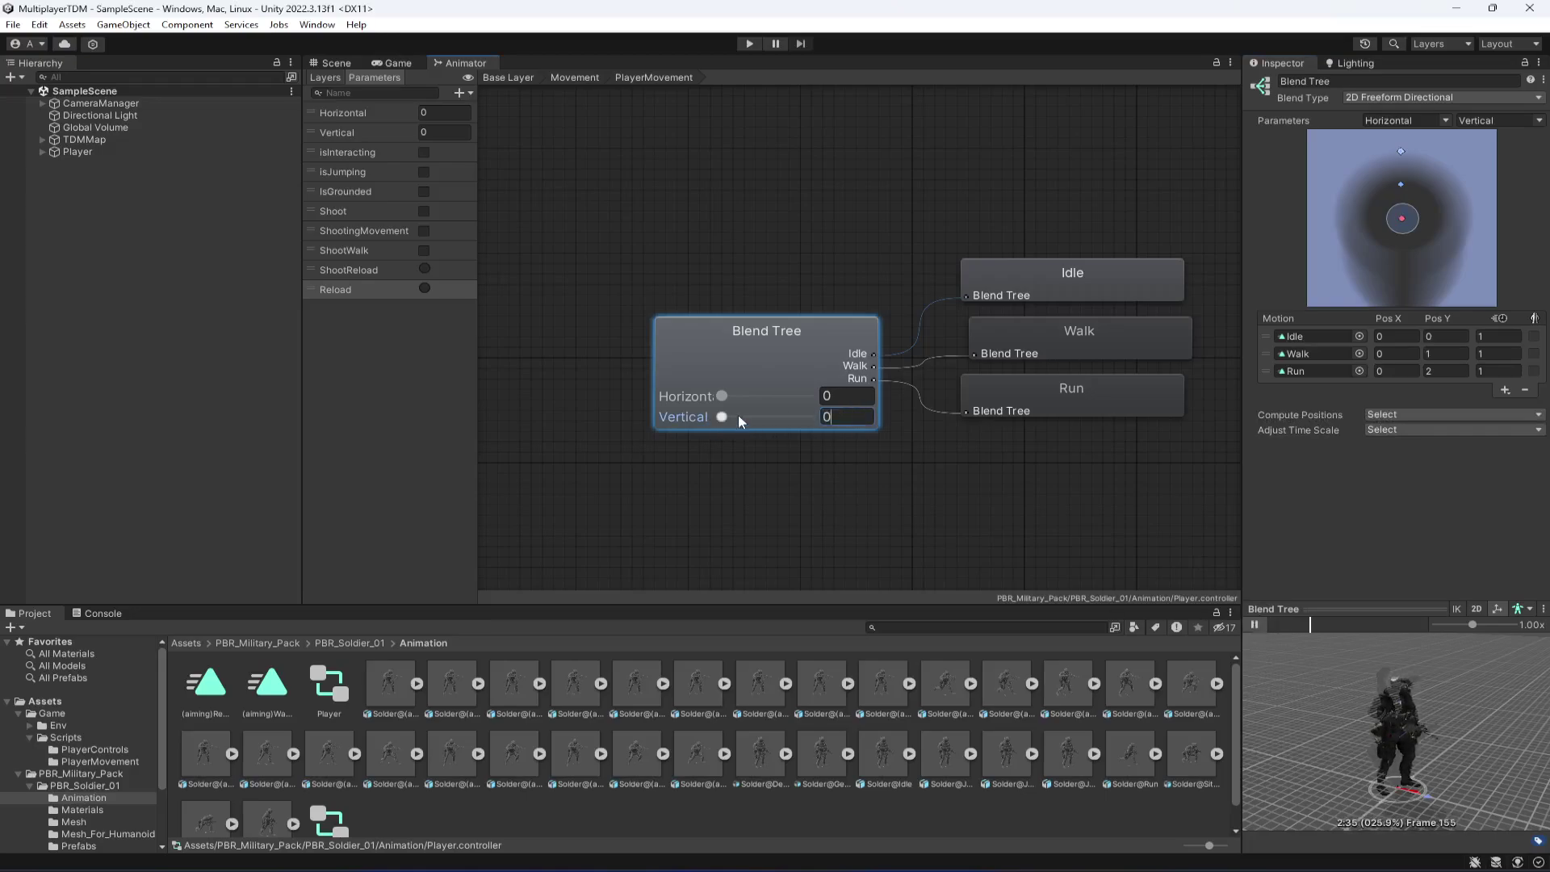
left_click_drag(737, 414, 682, 419)
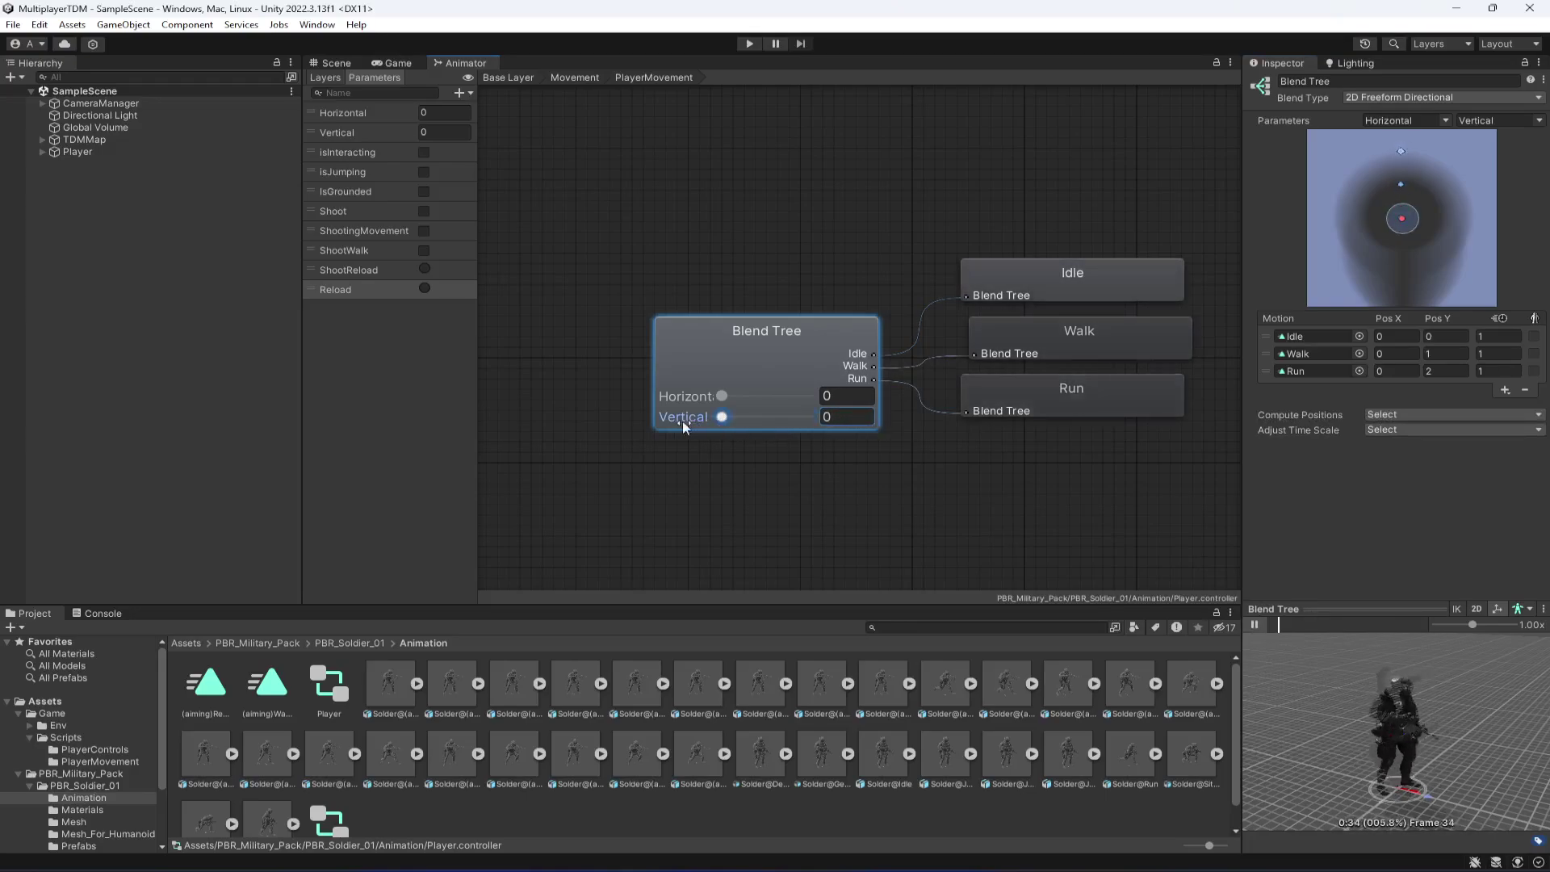
left_click(576, 78)
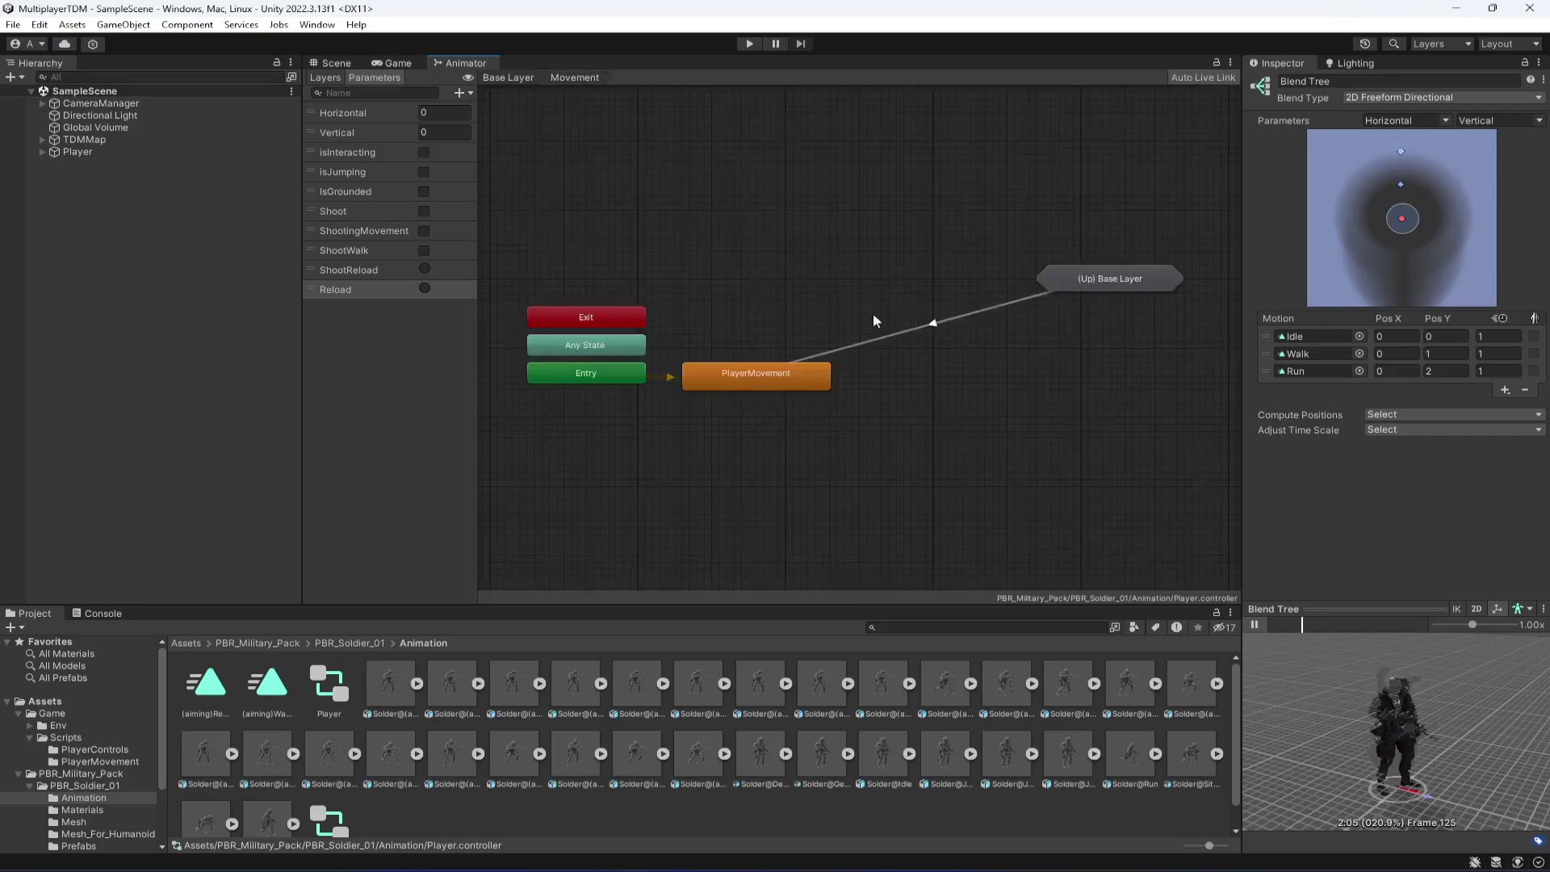
Step: Review the ShootingMovement state and the existing ShootingMovement to PlayerMovement transition across the two sub-state machines
left_click(506, 77)
double_click(905, 273)
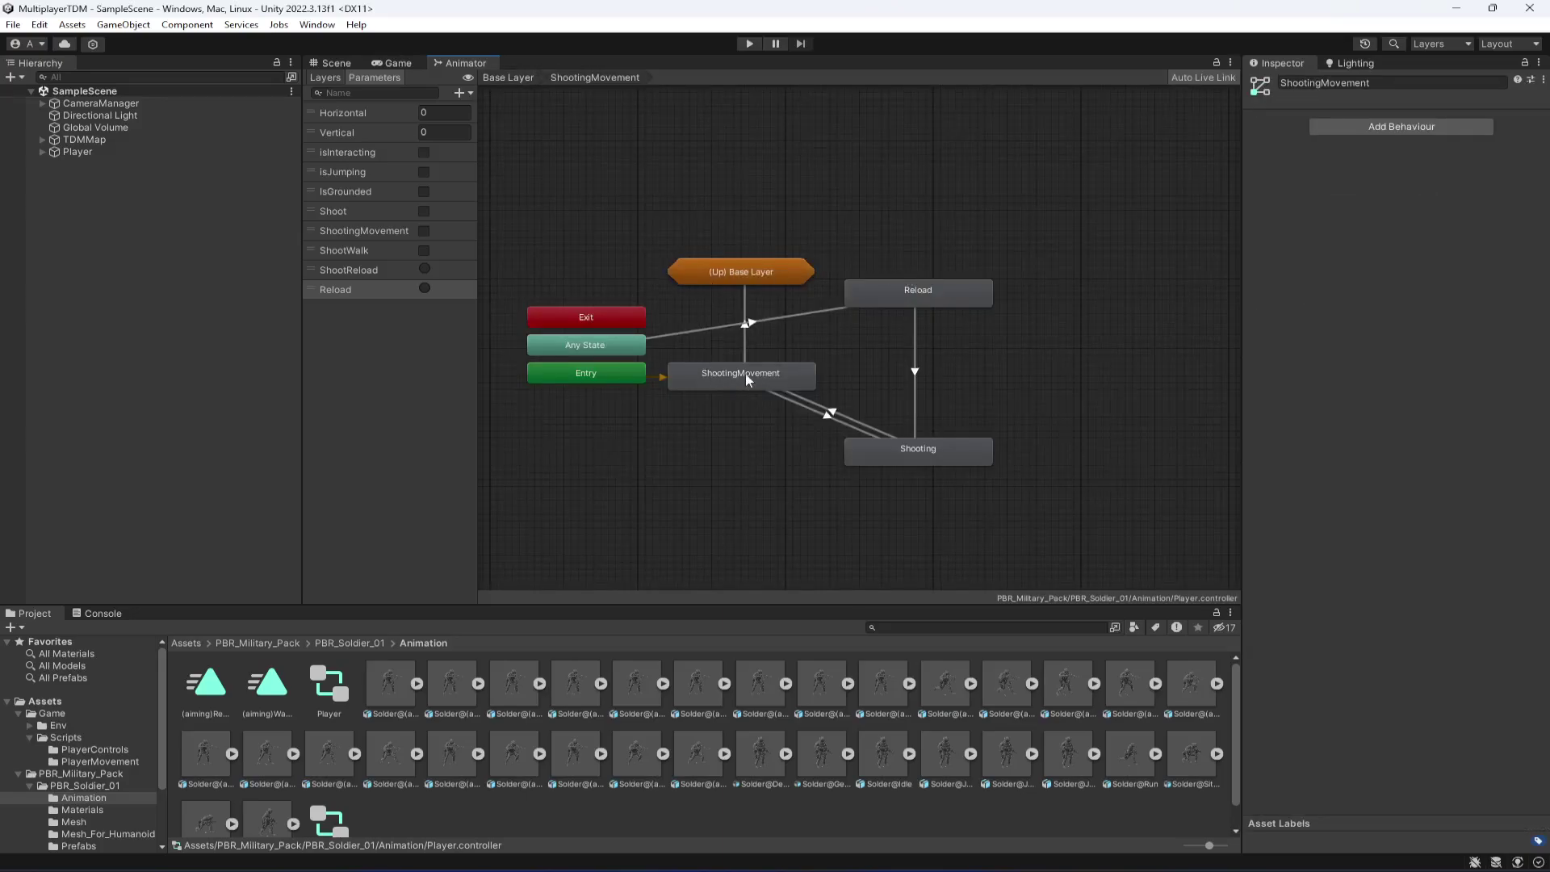
double_click(741, 271)
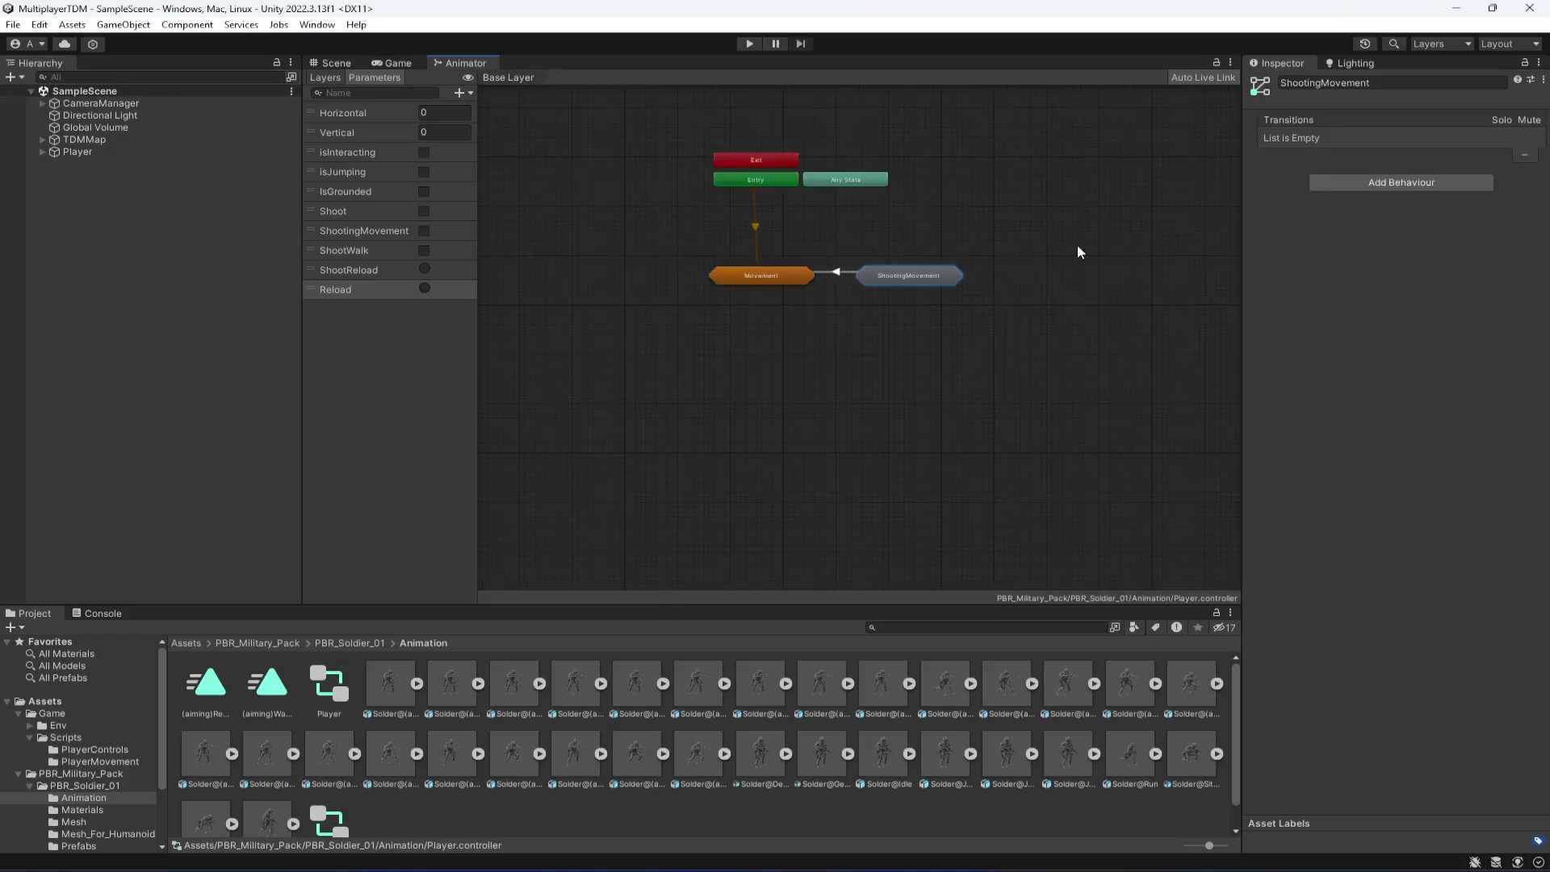
double_click(908, 283)
left_click(768, 374)
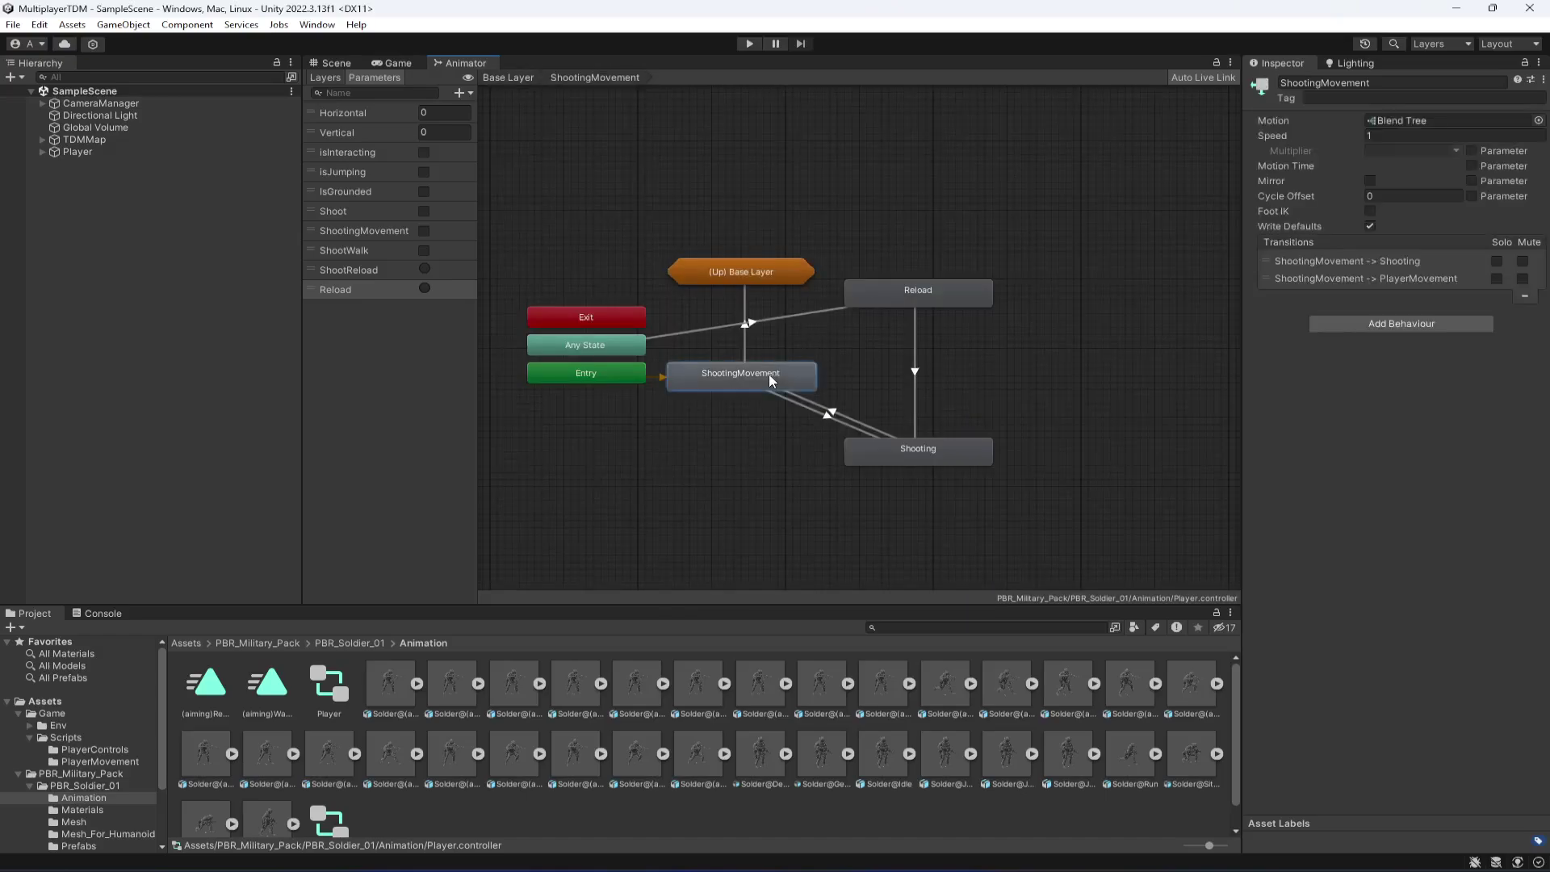
double_click(746, 277)
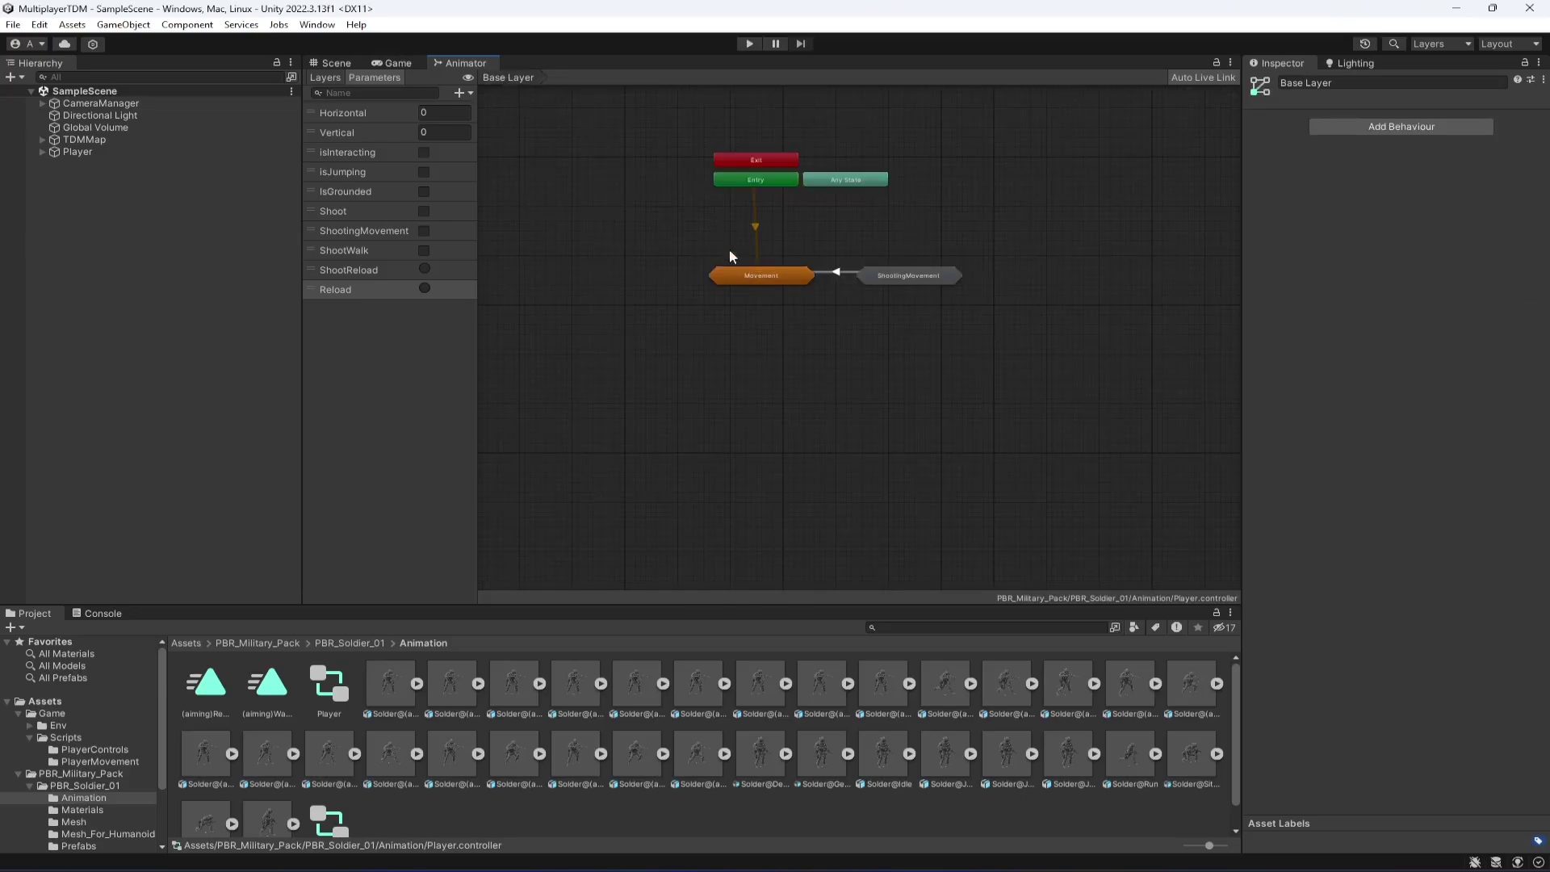
double_click(759, 277)
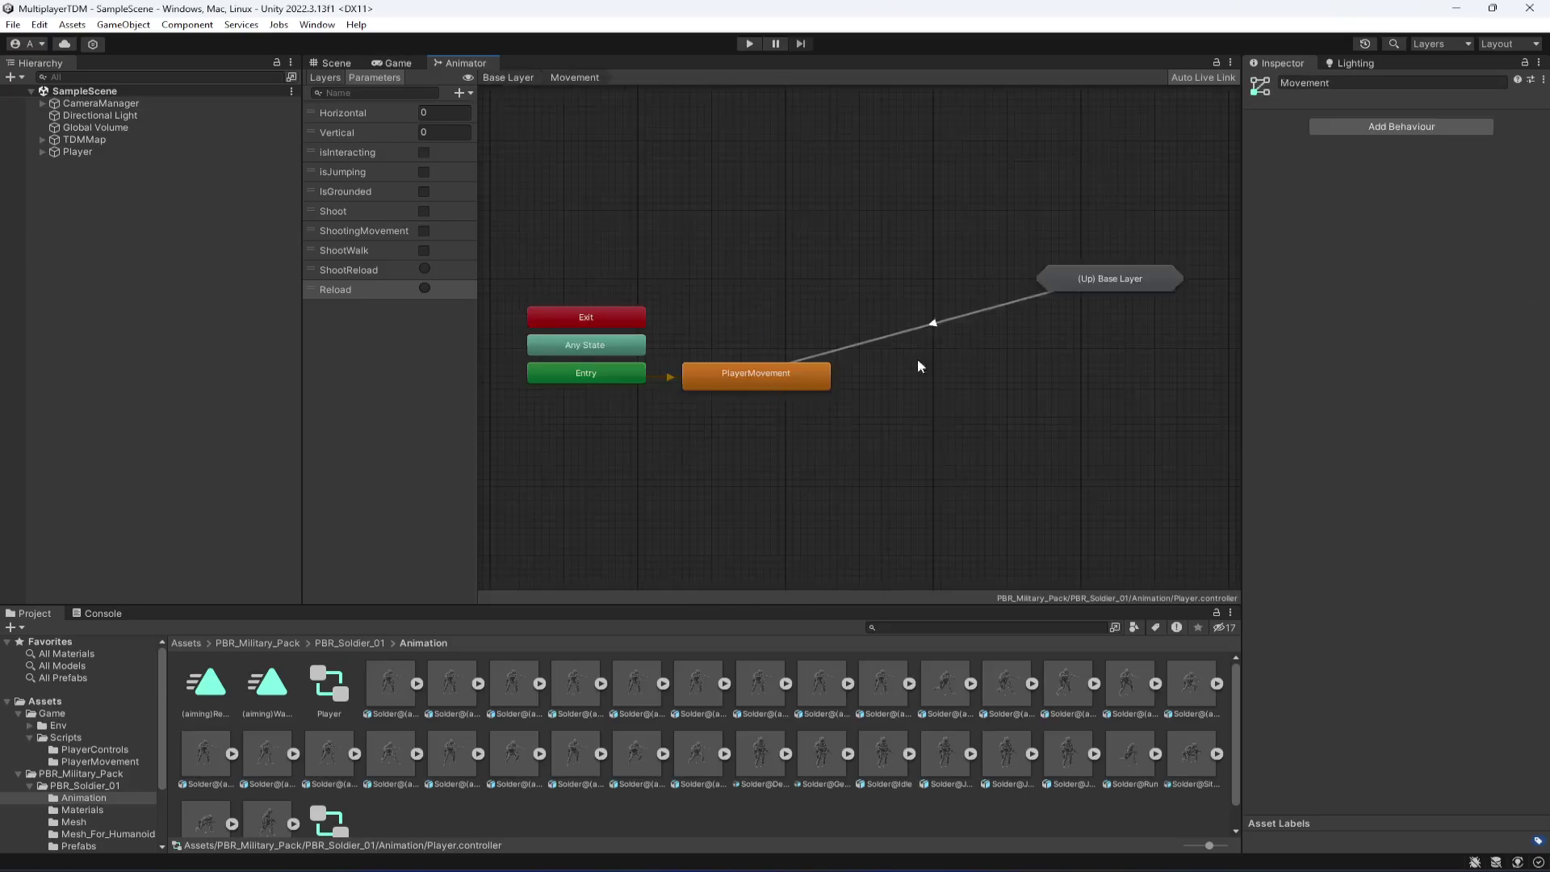
left_click(776, 376)
left_click(928, 339)
left_click(925, 324)
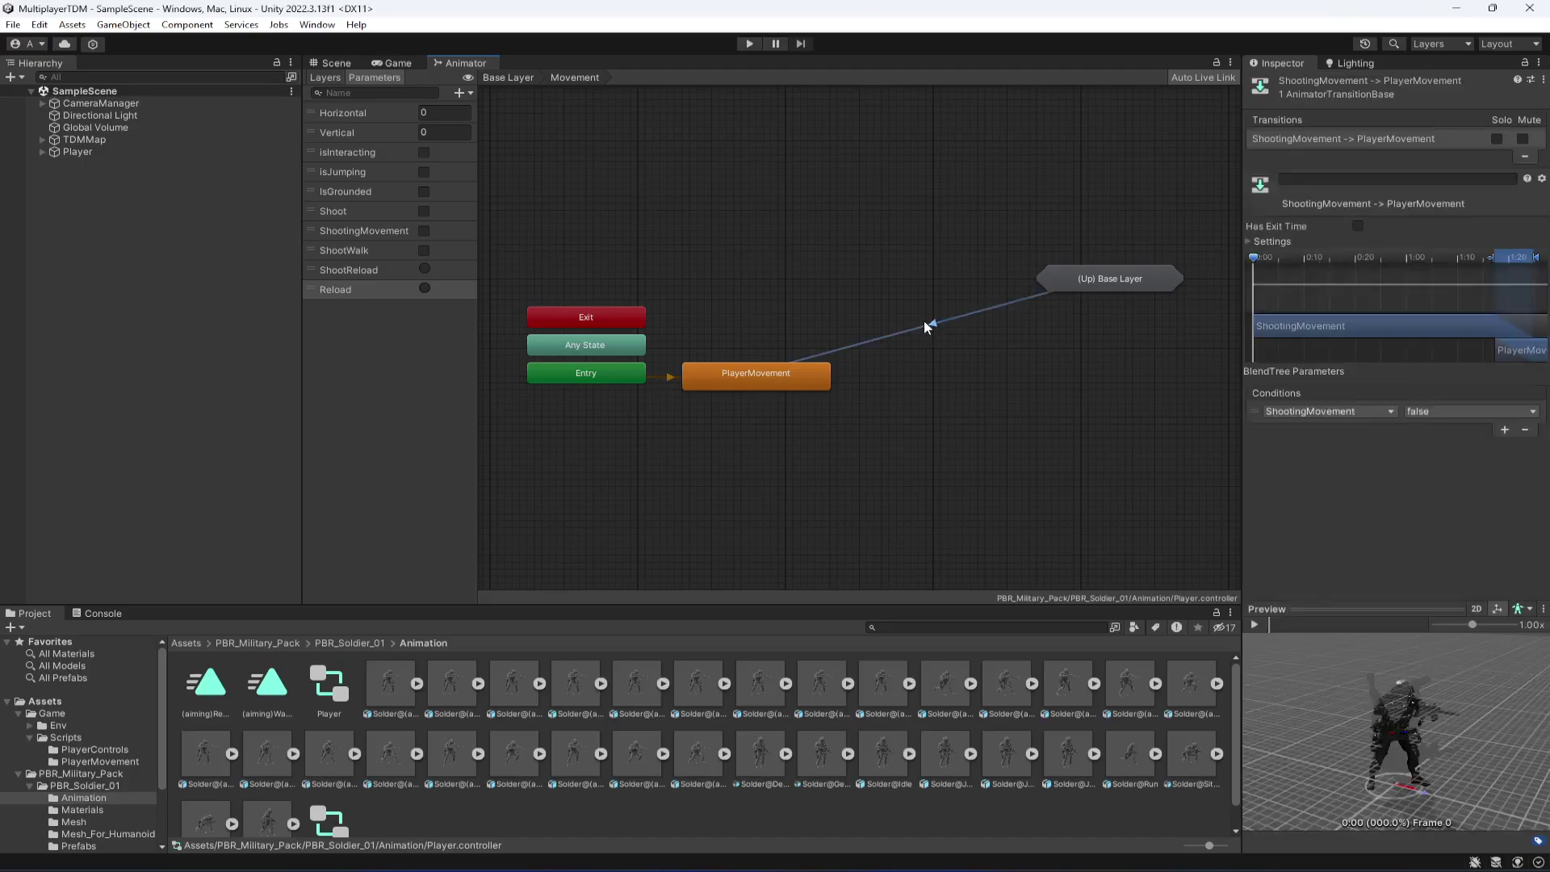
left_click(508, 77)
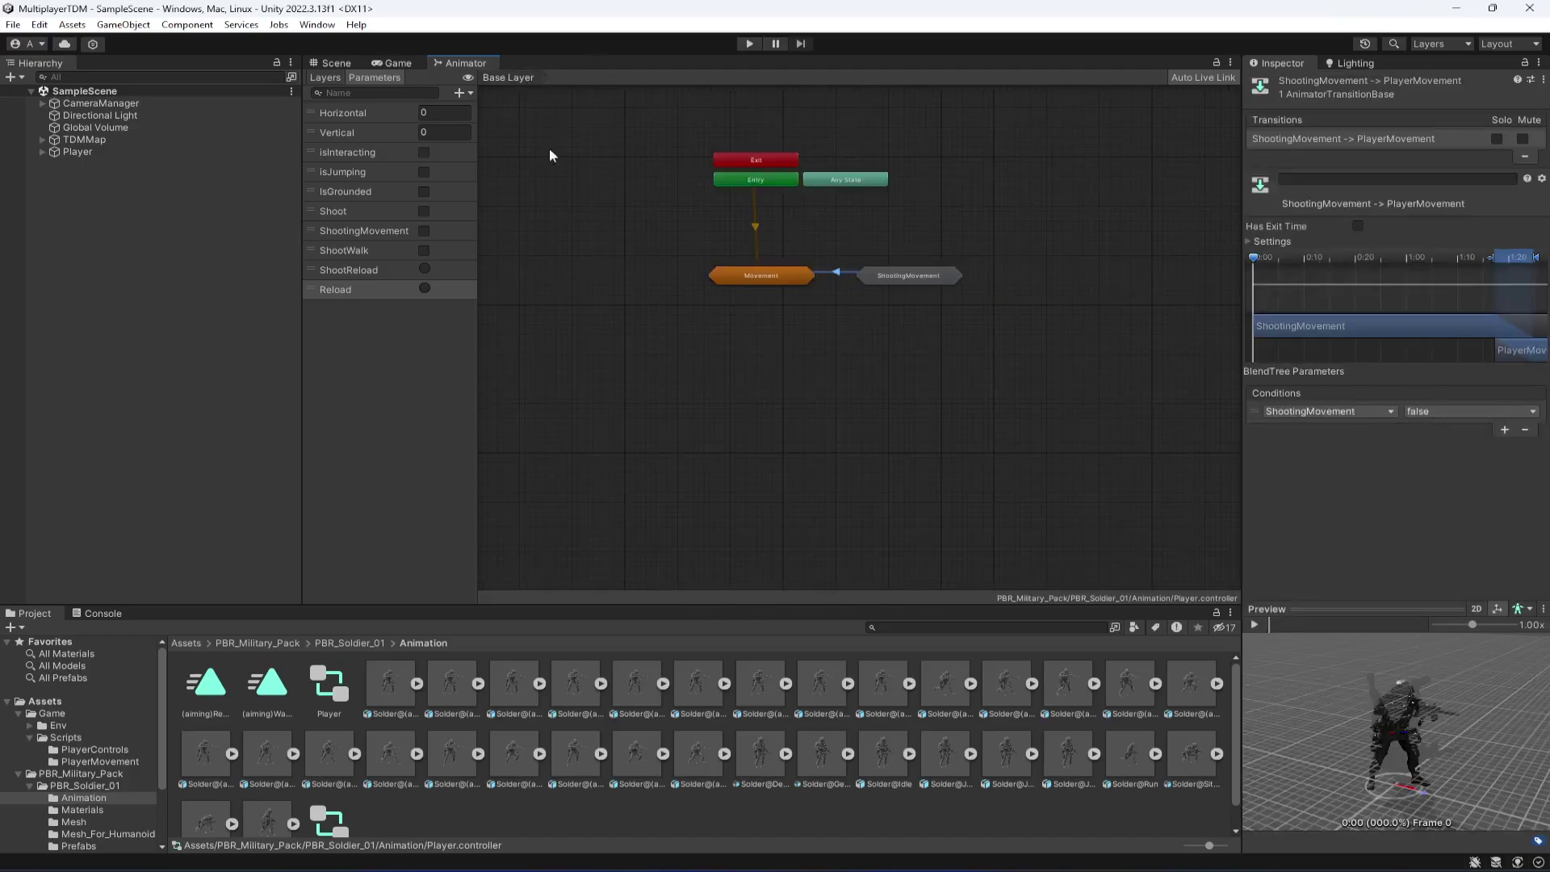
Step: Create a transition from PlayerMovement in the Movement sub-state machine to the ShootingMovement state inside the ShootingMovement sub-state machine
double_click(741, 282)
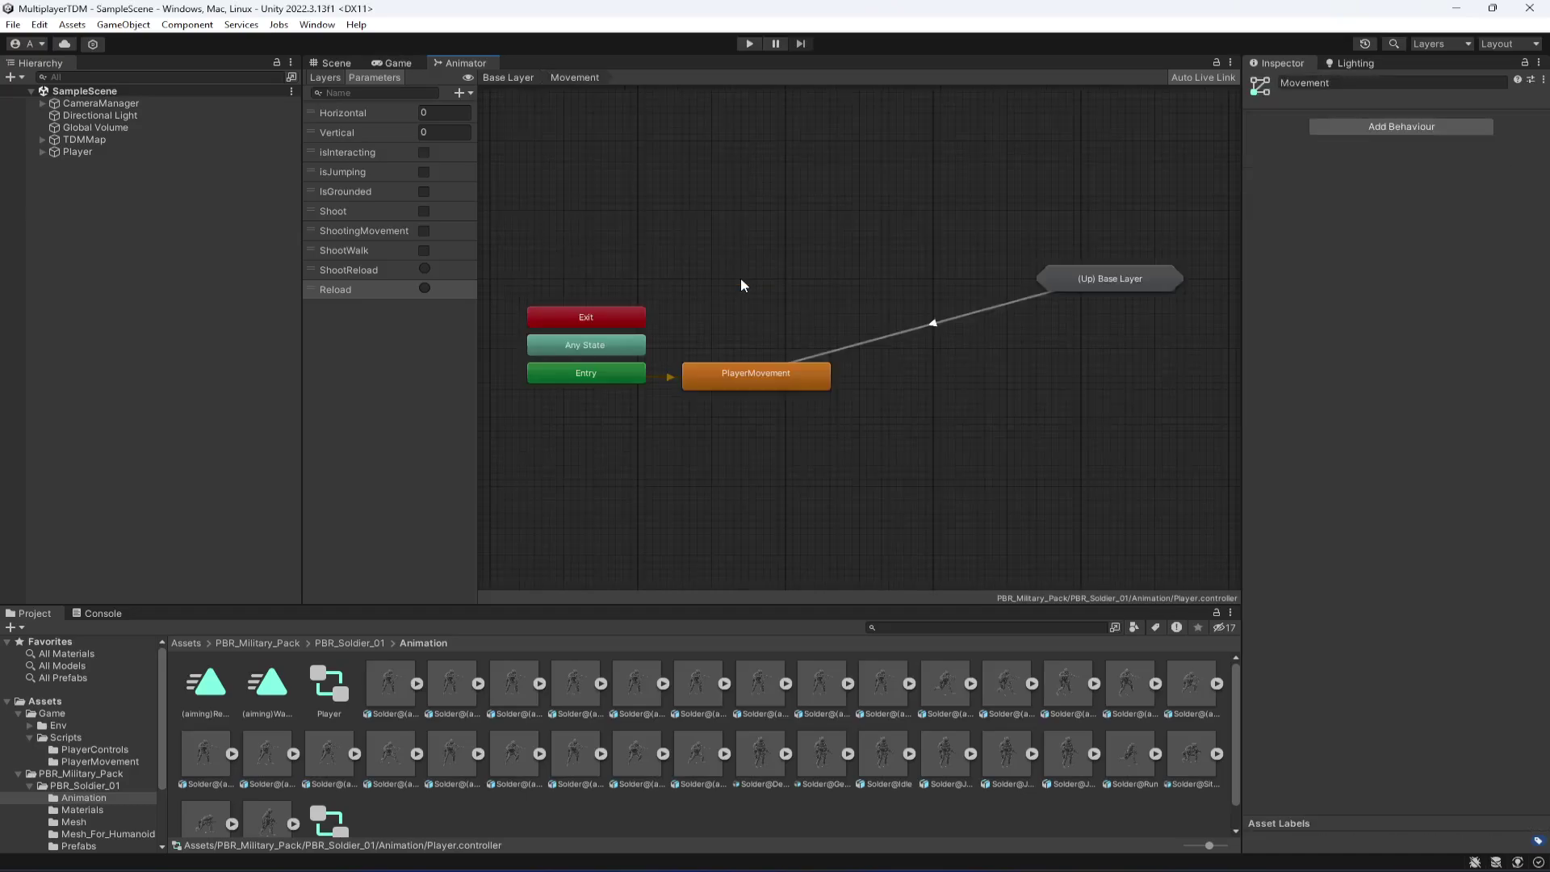
right_click(784, 379)
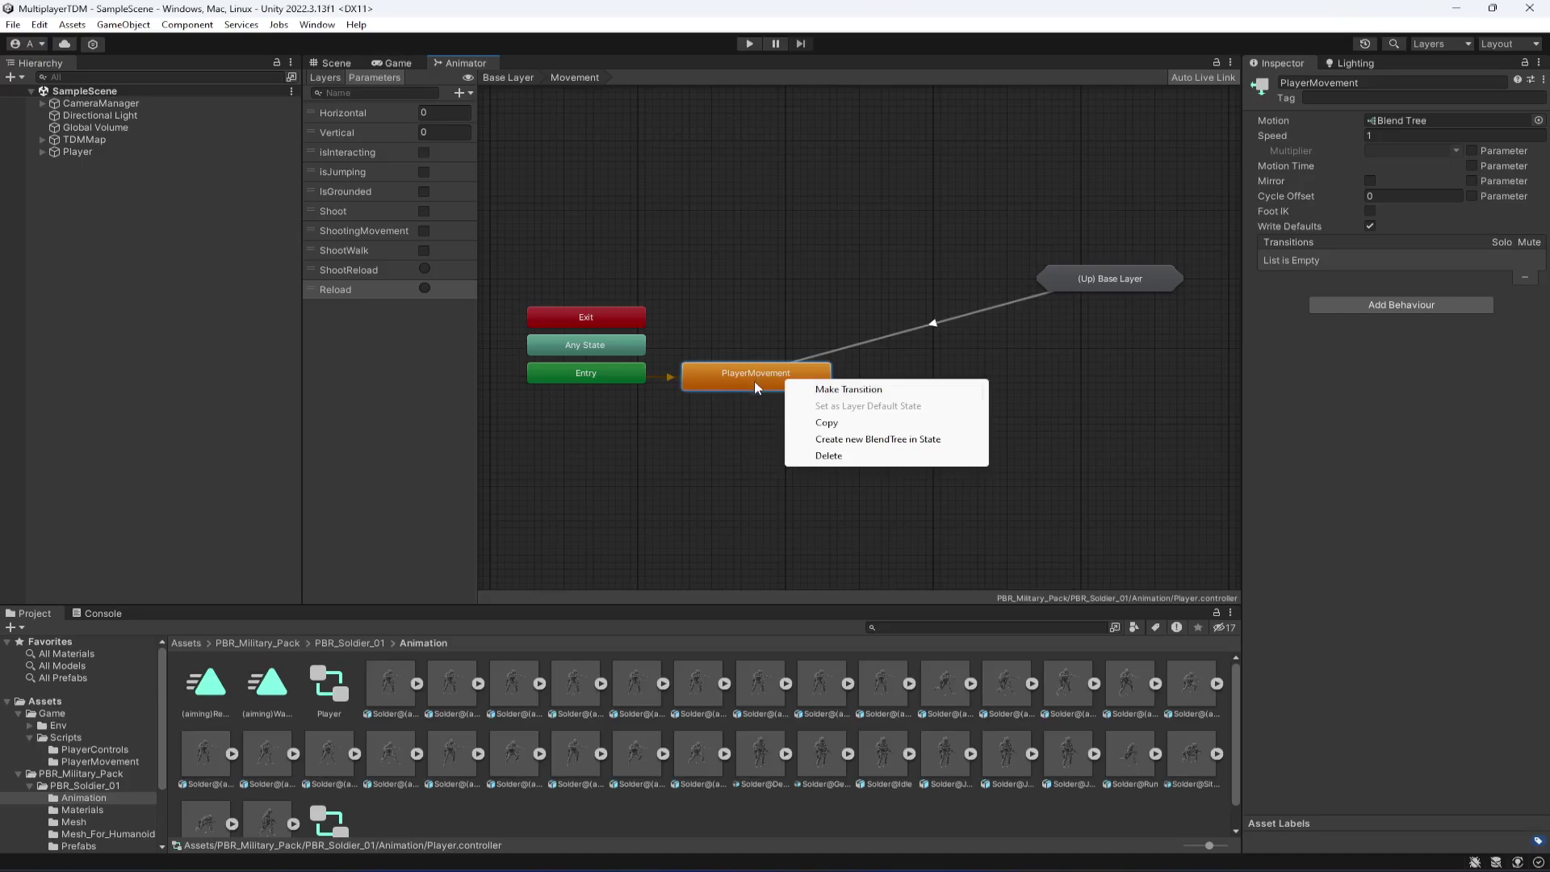
left_click(848, 389)
left_click(1088, 284)
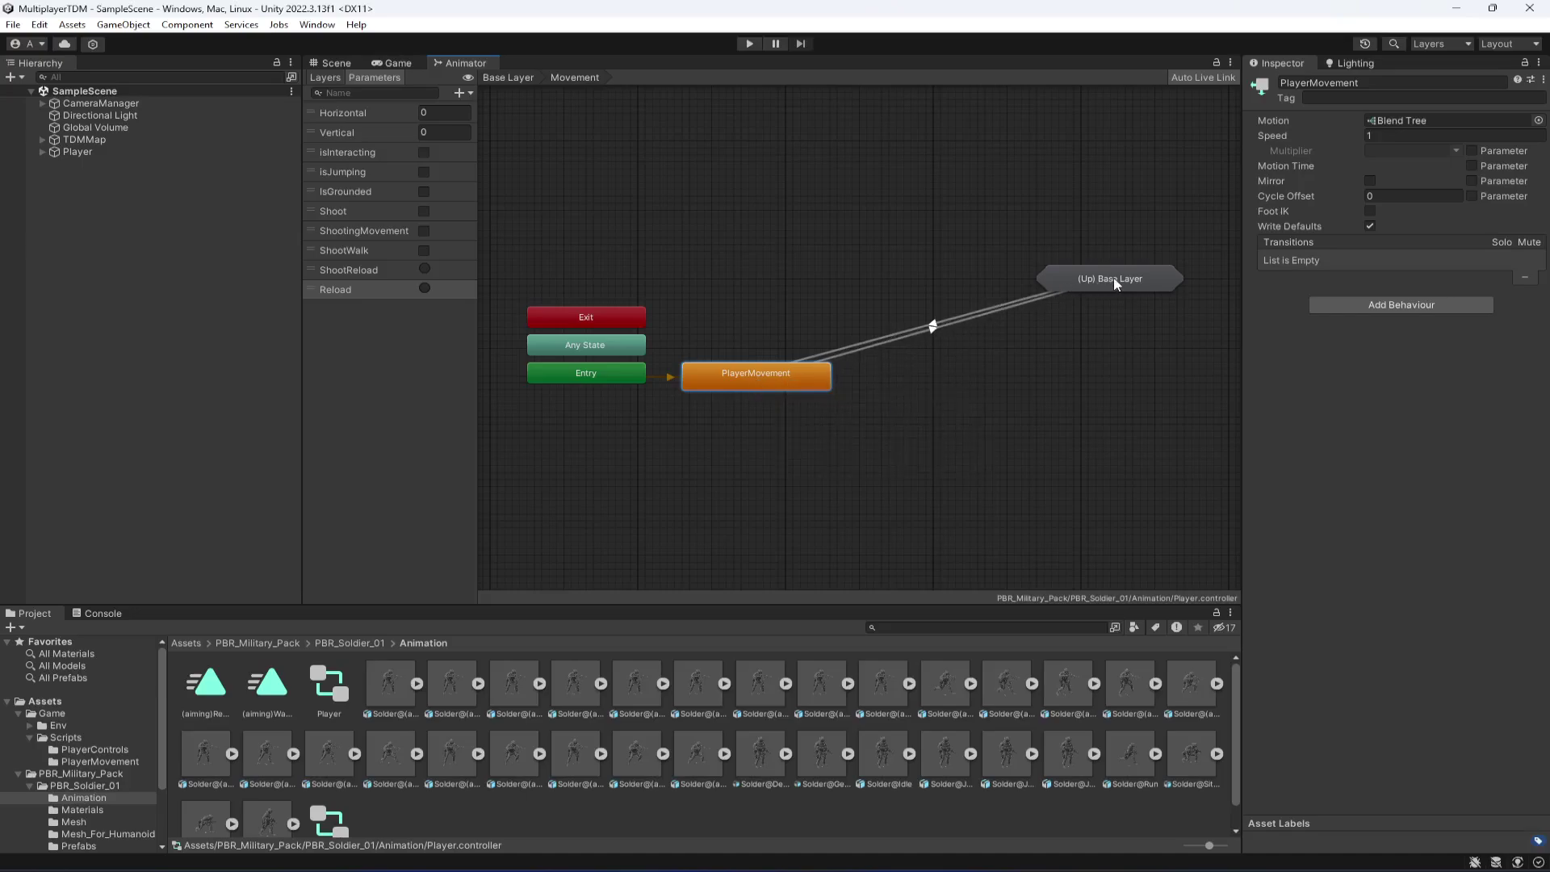
left_click(1114, 283)
mouse_move(1156, 293)
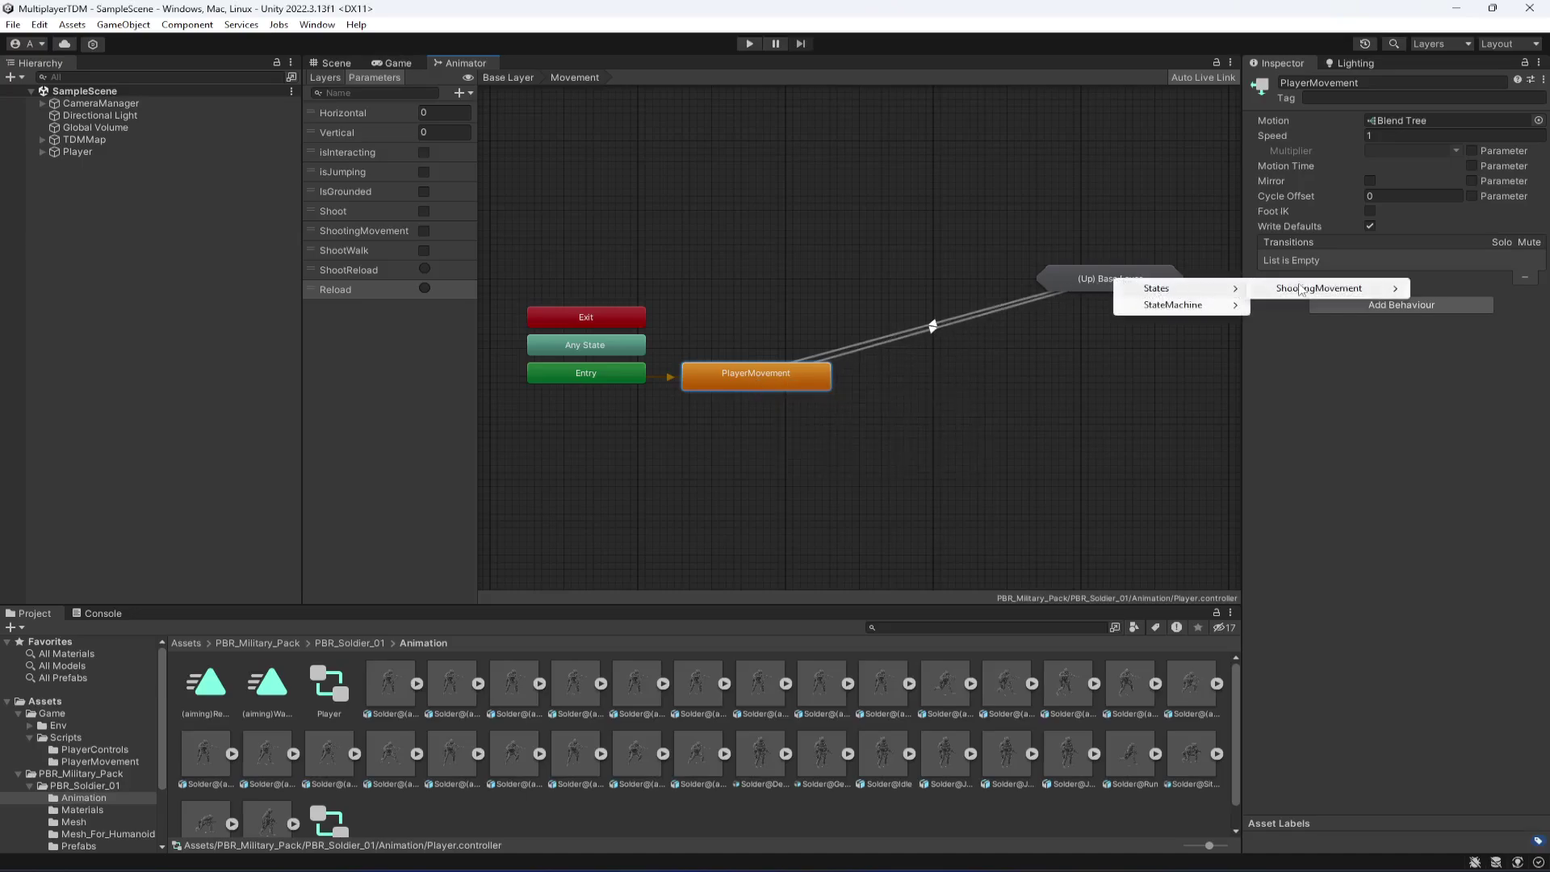
mouse_move(1305, 290)
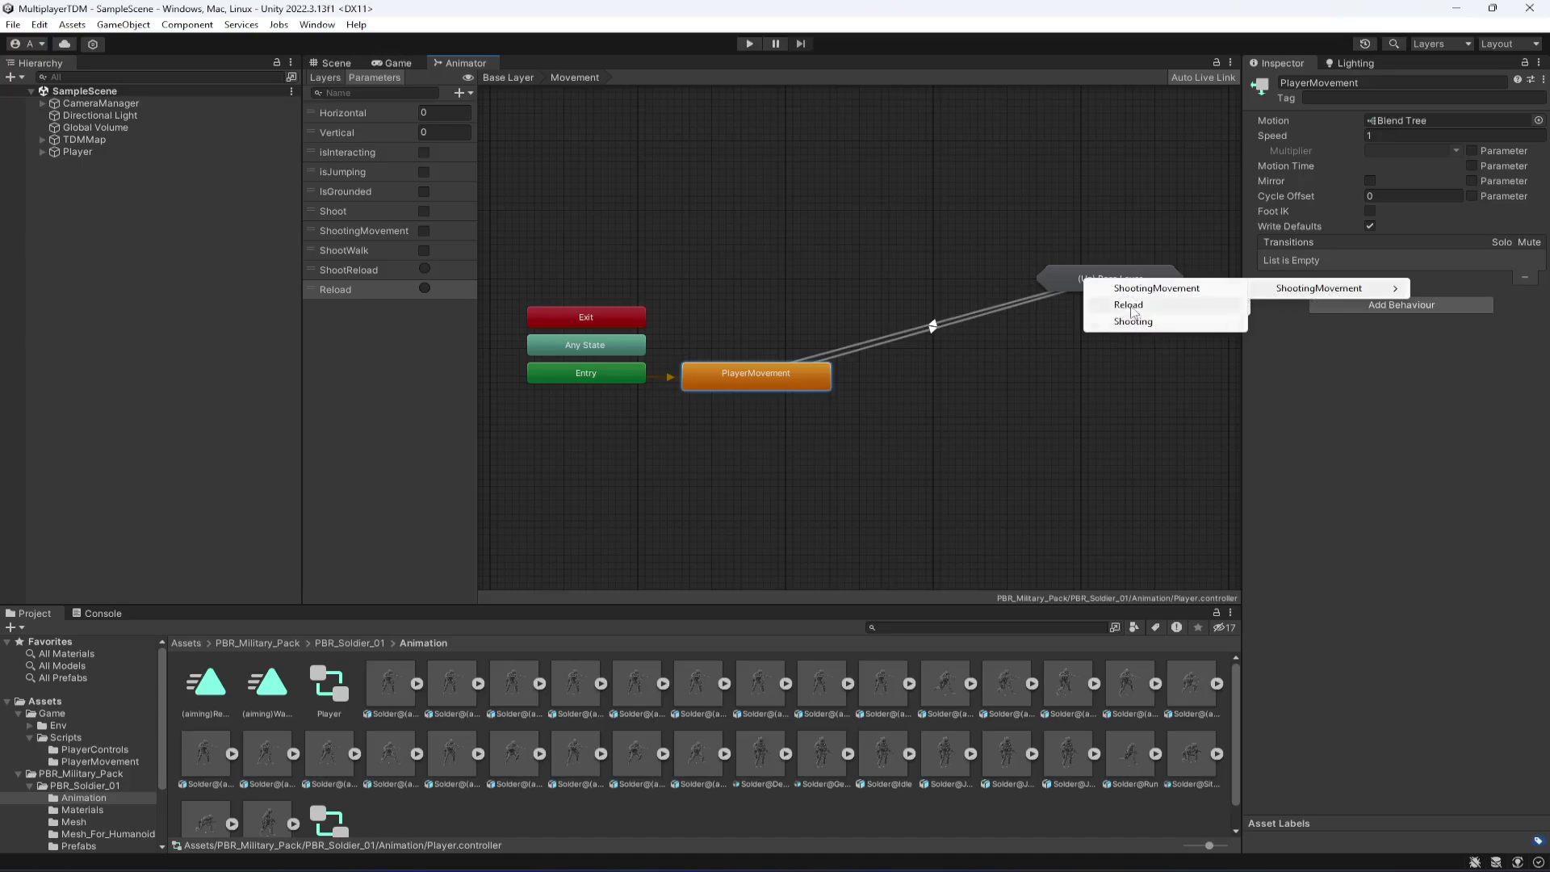
left_click(1183, 291)
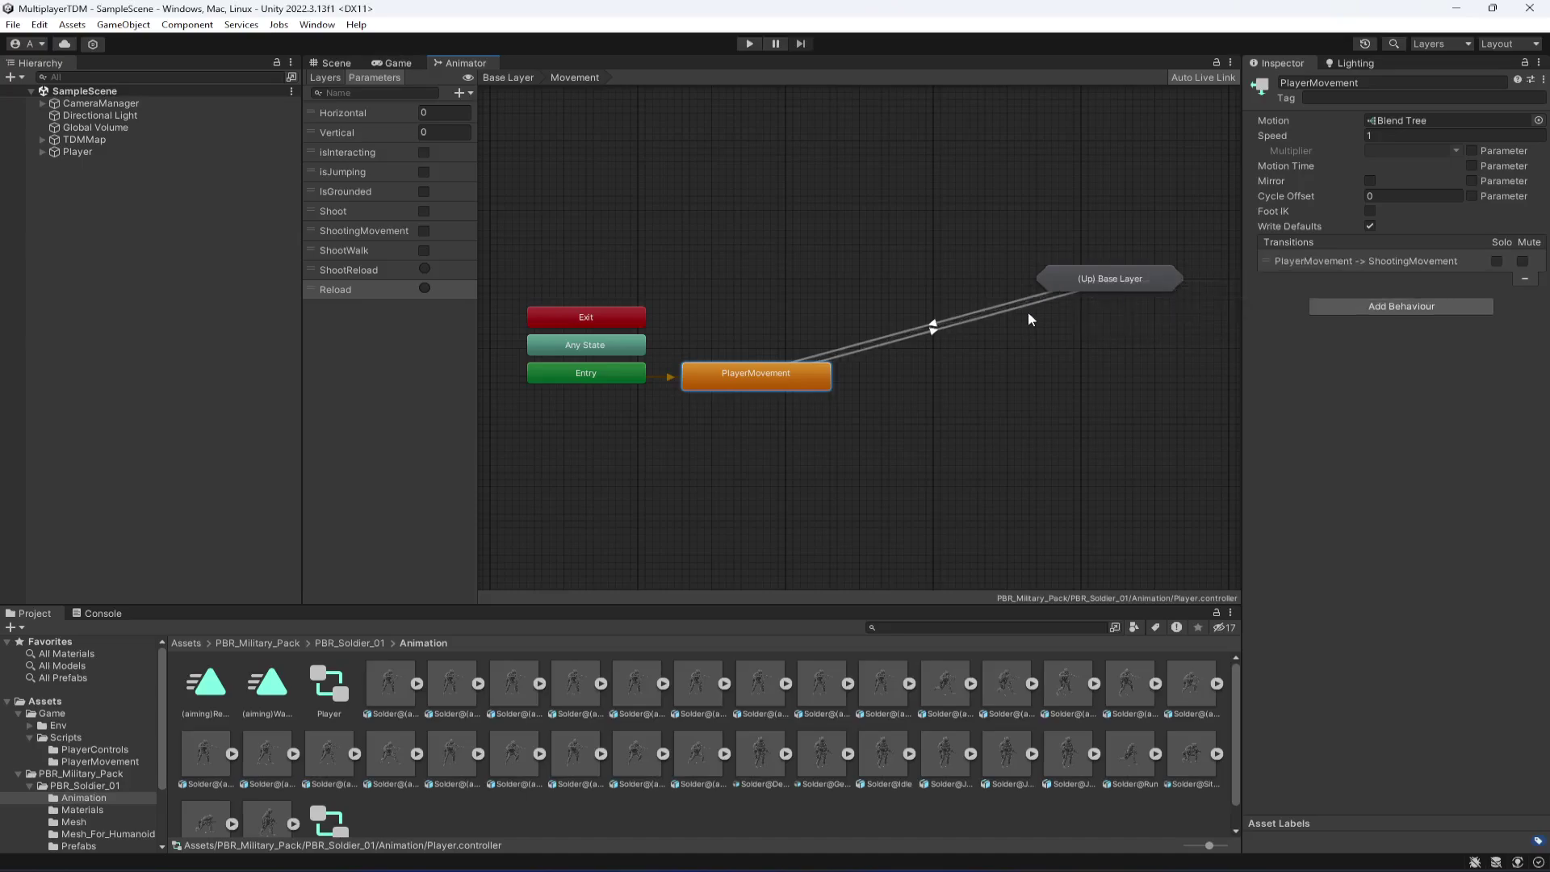
Step: Turn off Has Exit Time on the PlayerMovement to ShootingMovement transition and add the condition ShootingMovement true
left_click(978, 320)
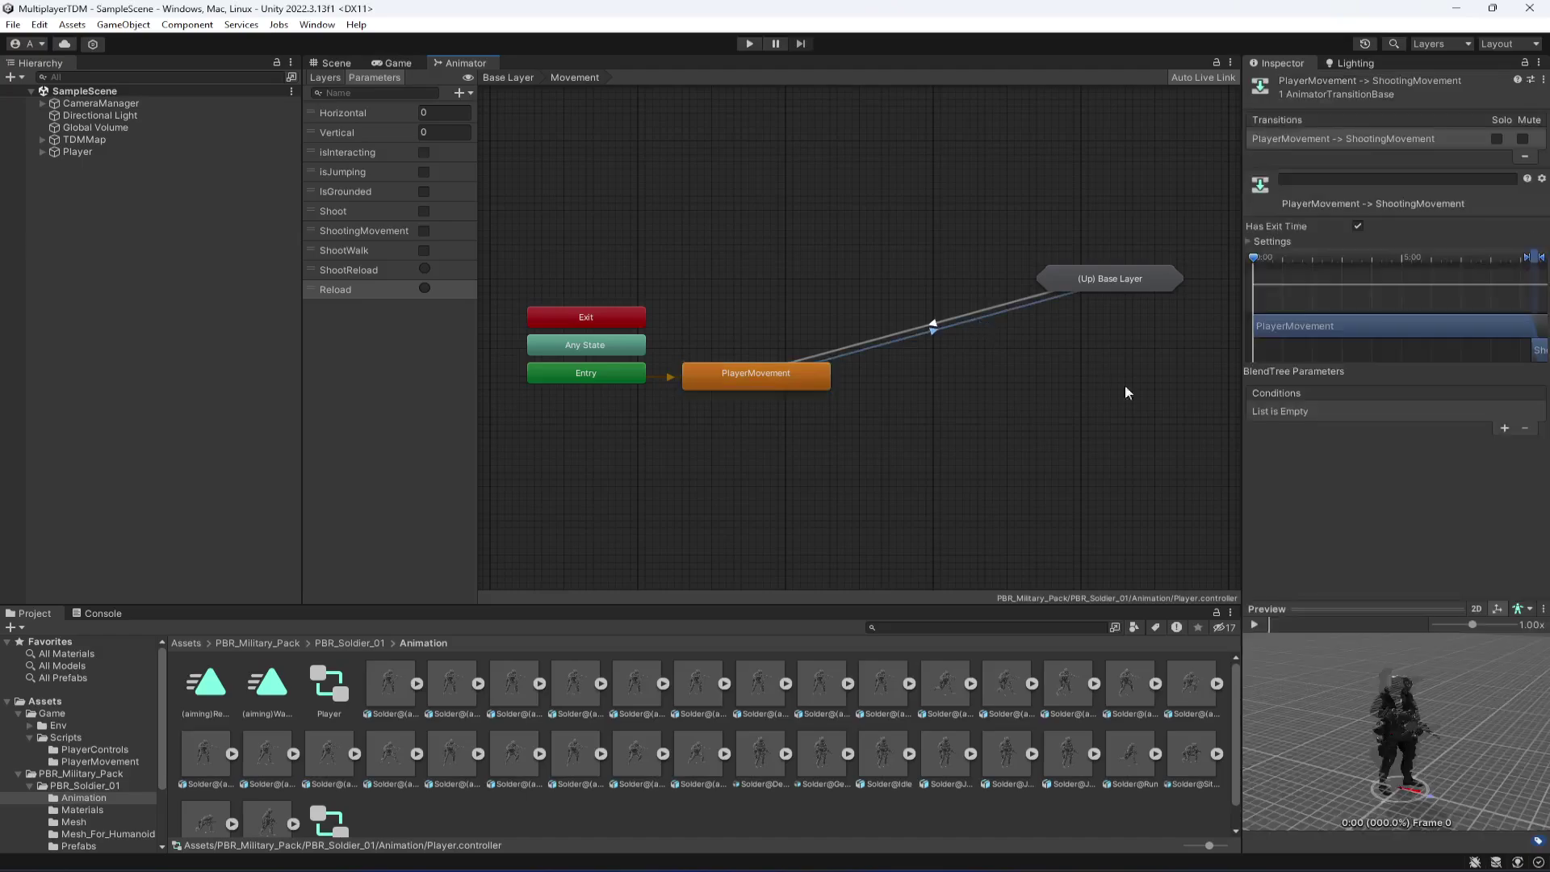
left_click(1357, 227)
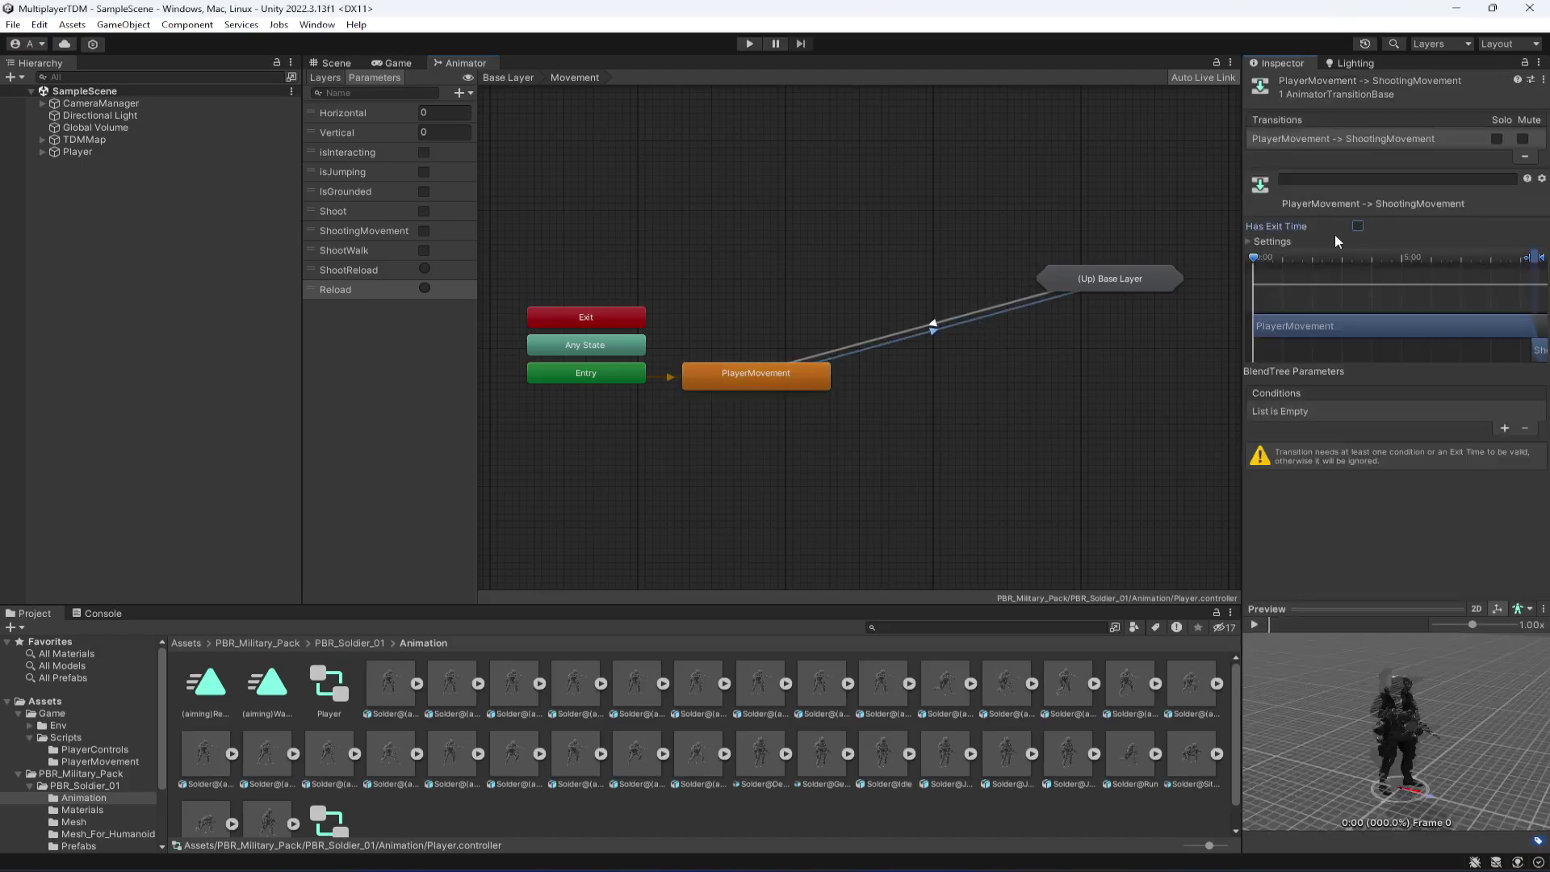
left_click(1504, 428)
left_click(1325, 412)
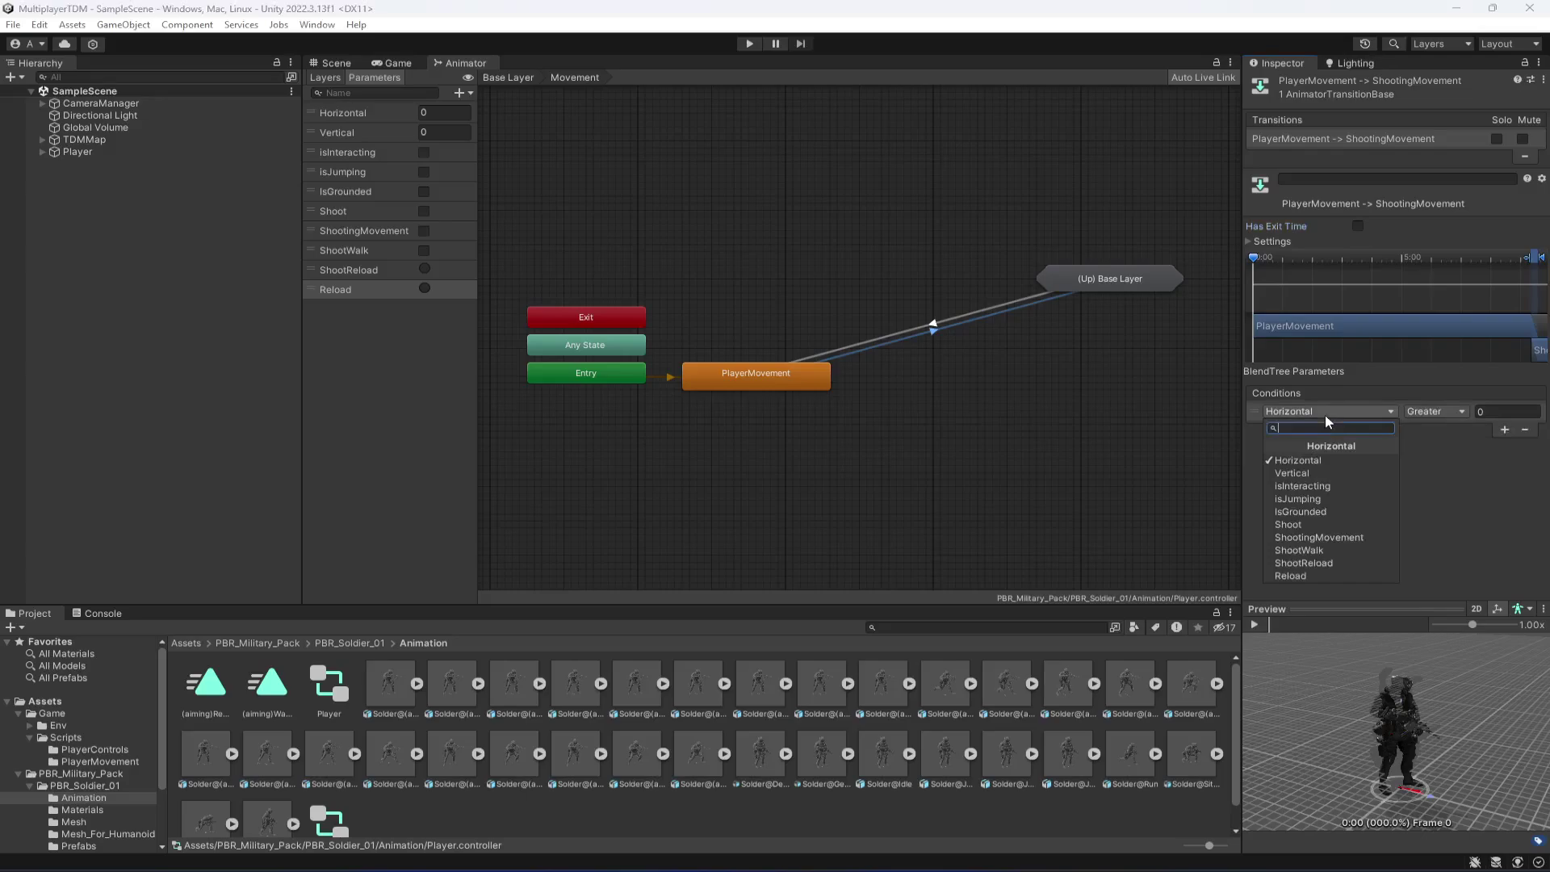
left_click(1332, 536)
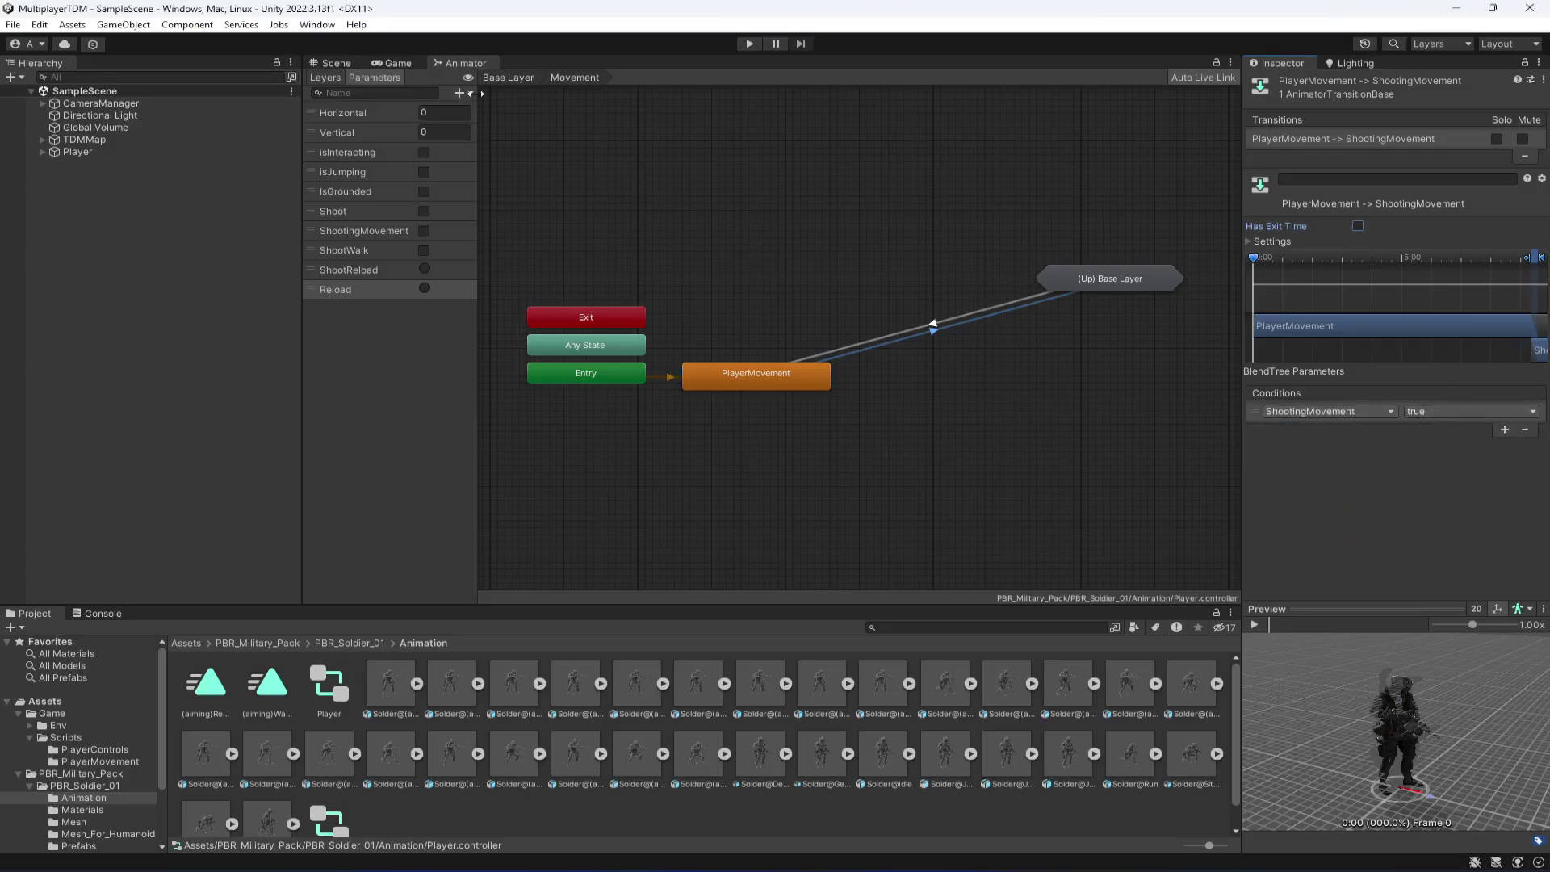
Step: Examine the ShootingMovement blend tree and the animation clips assigned to the Reload and Shooting states
left_click(507, 77)
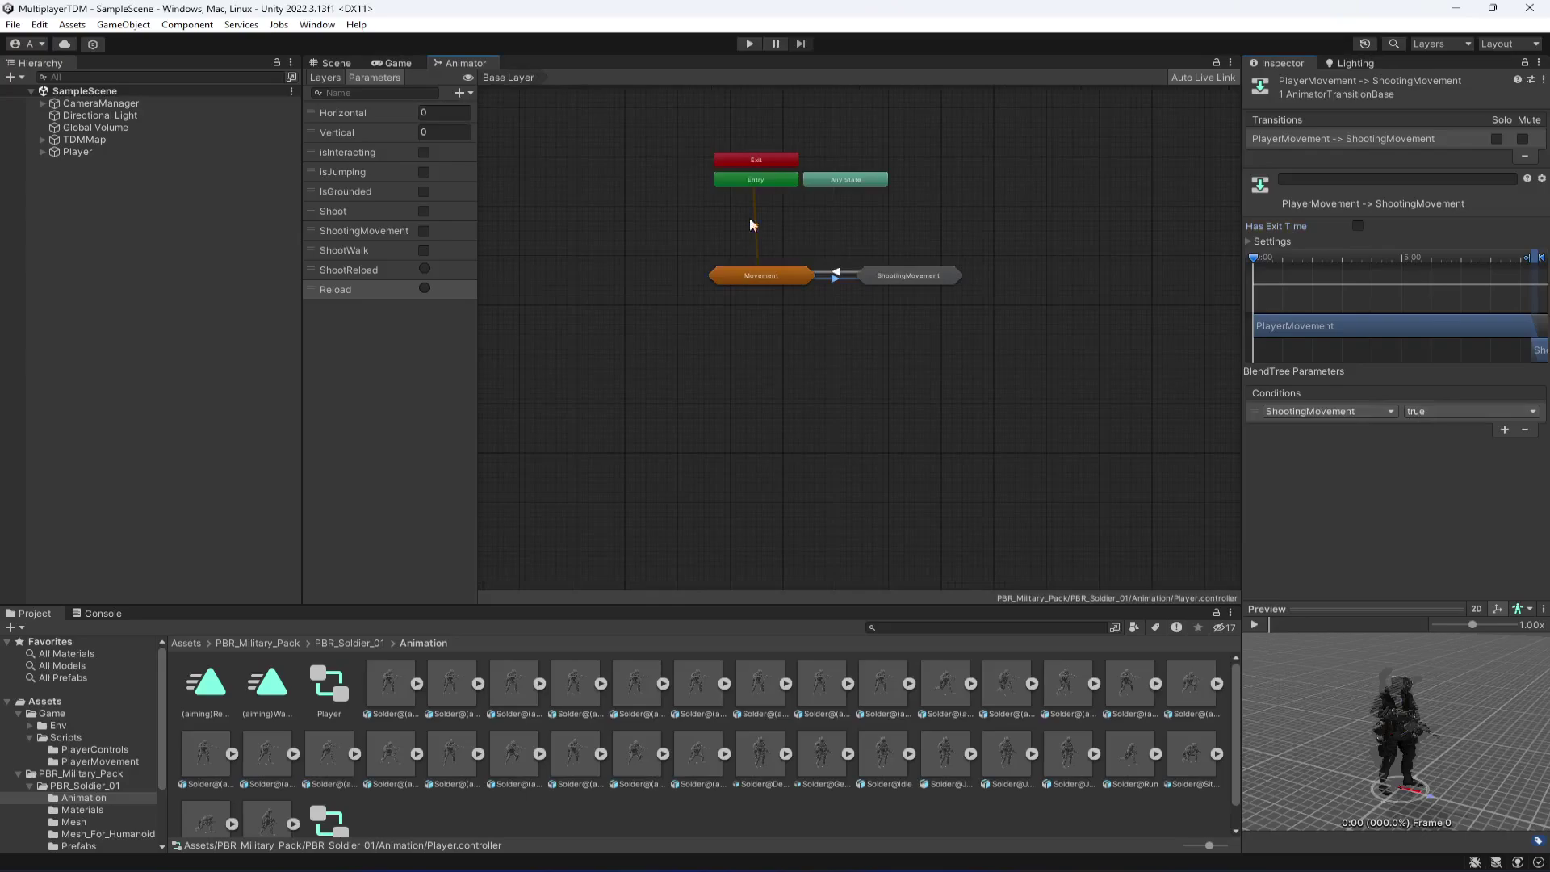
double_click(913, 277)
left_click(782, 376)
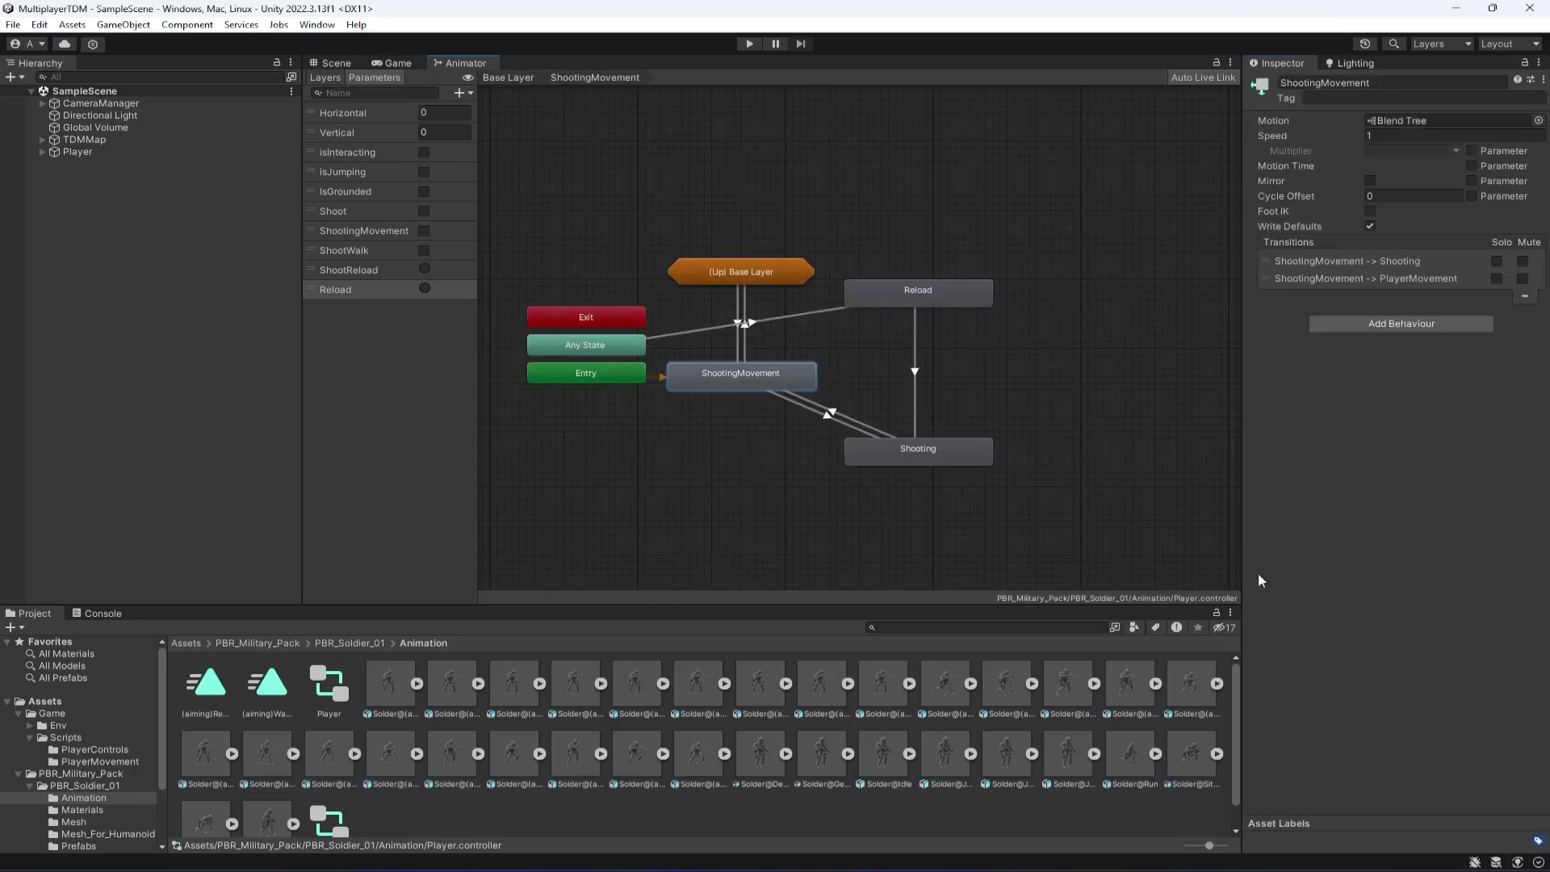
double_click(777, 378)
left_click(745, 337)
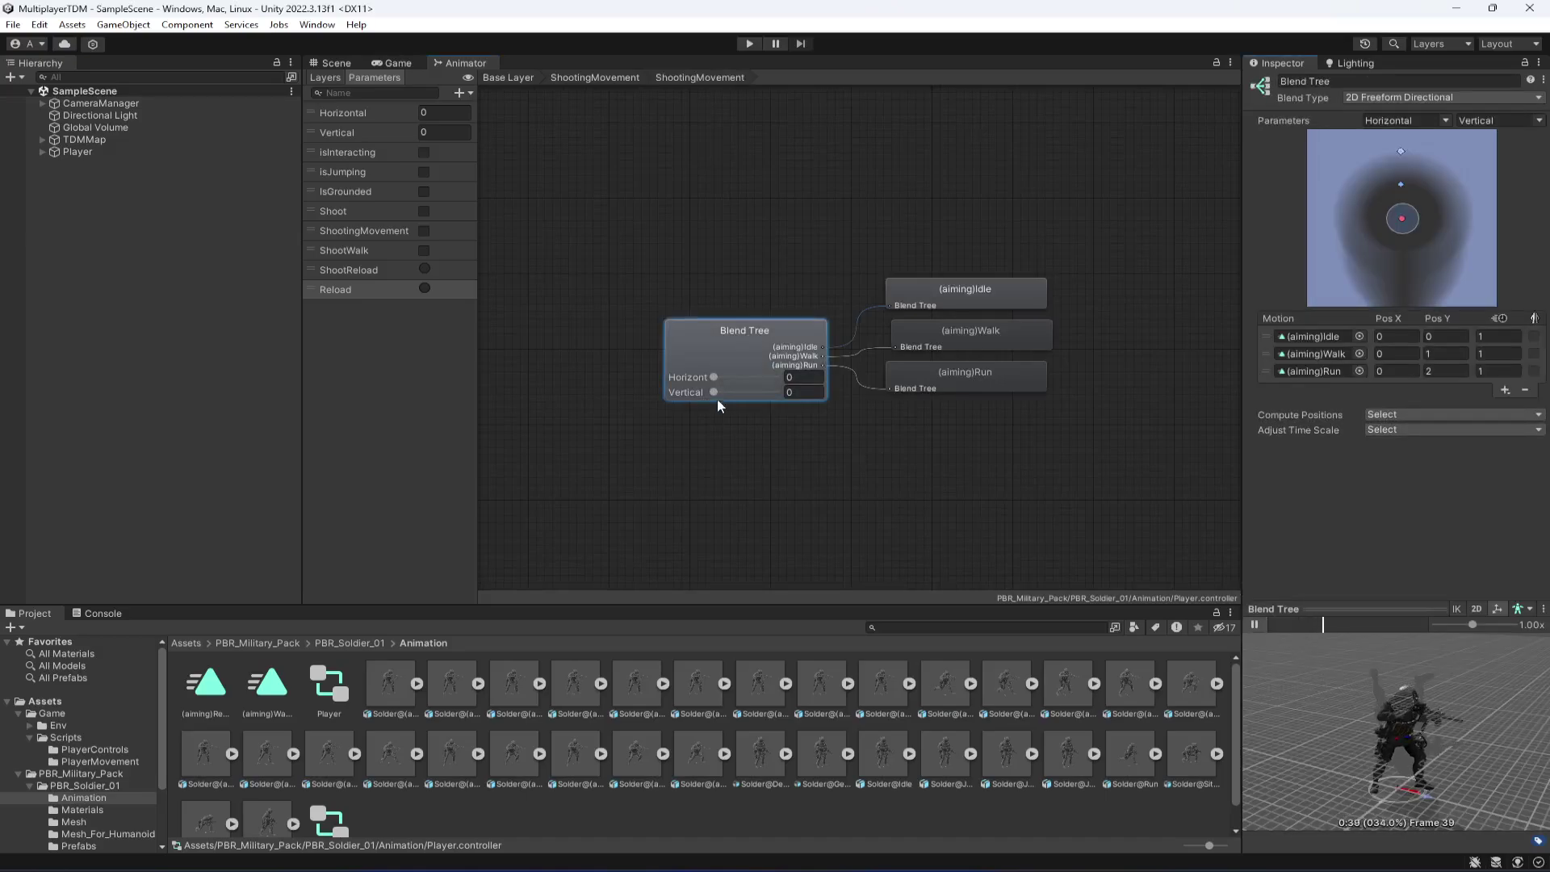
left_click_drag(715, 394, 660, 389)
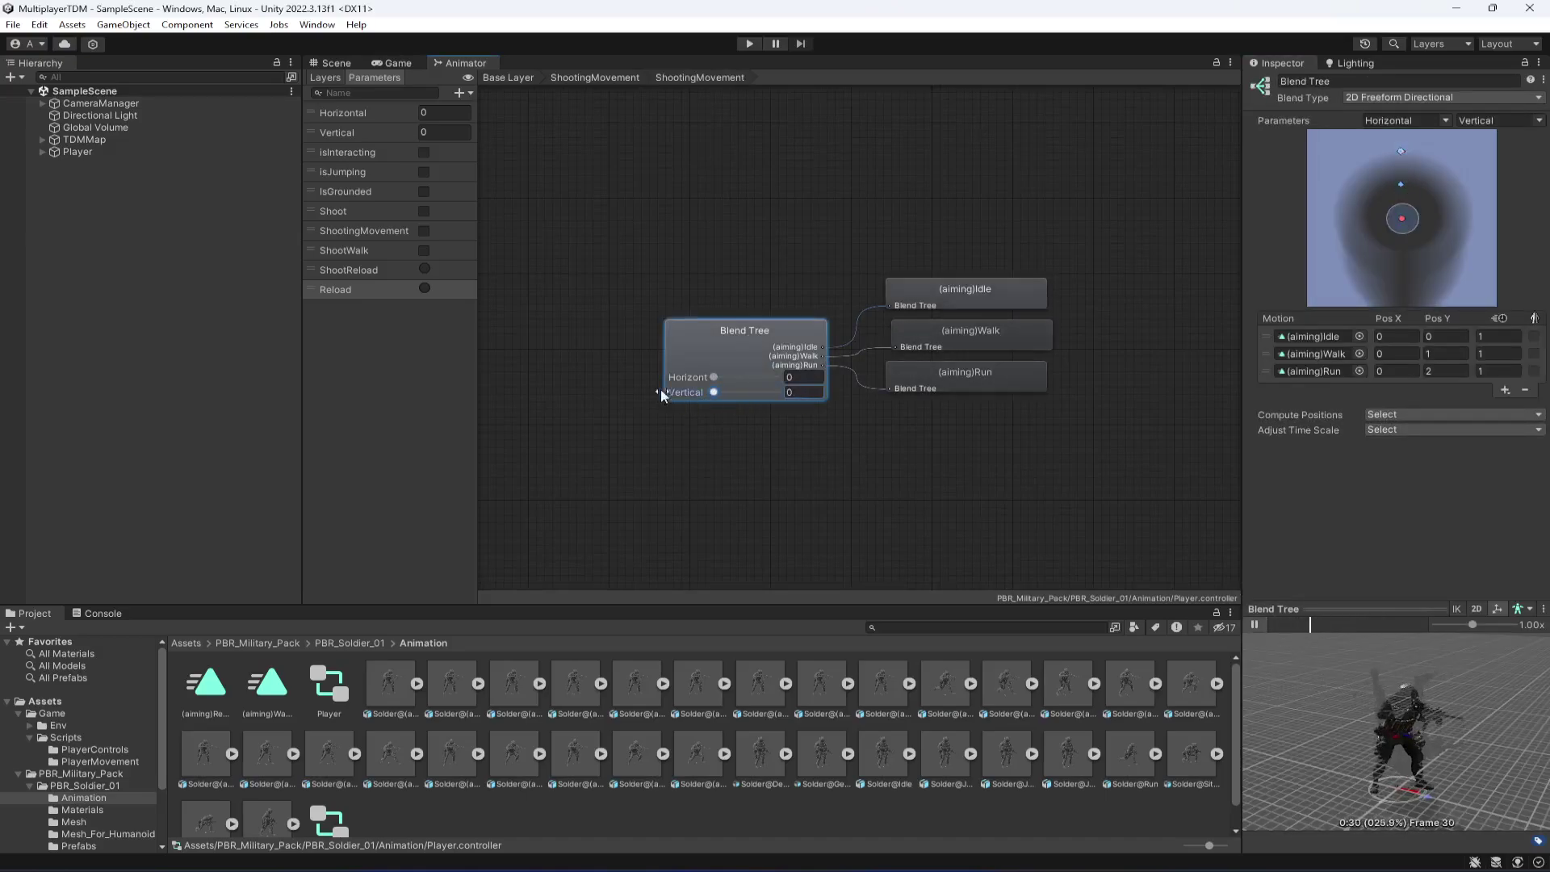
left_click(594, 78)
left_click(968, 289)
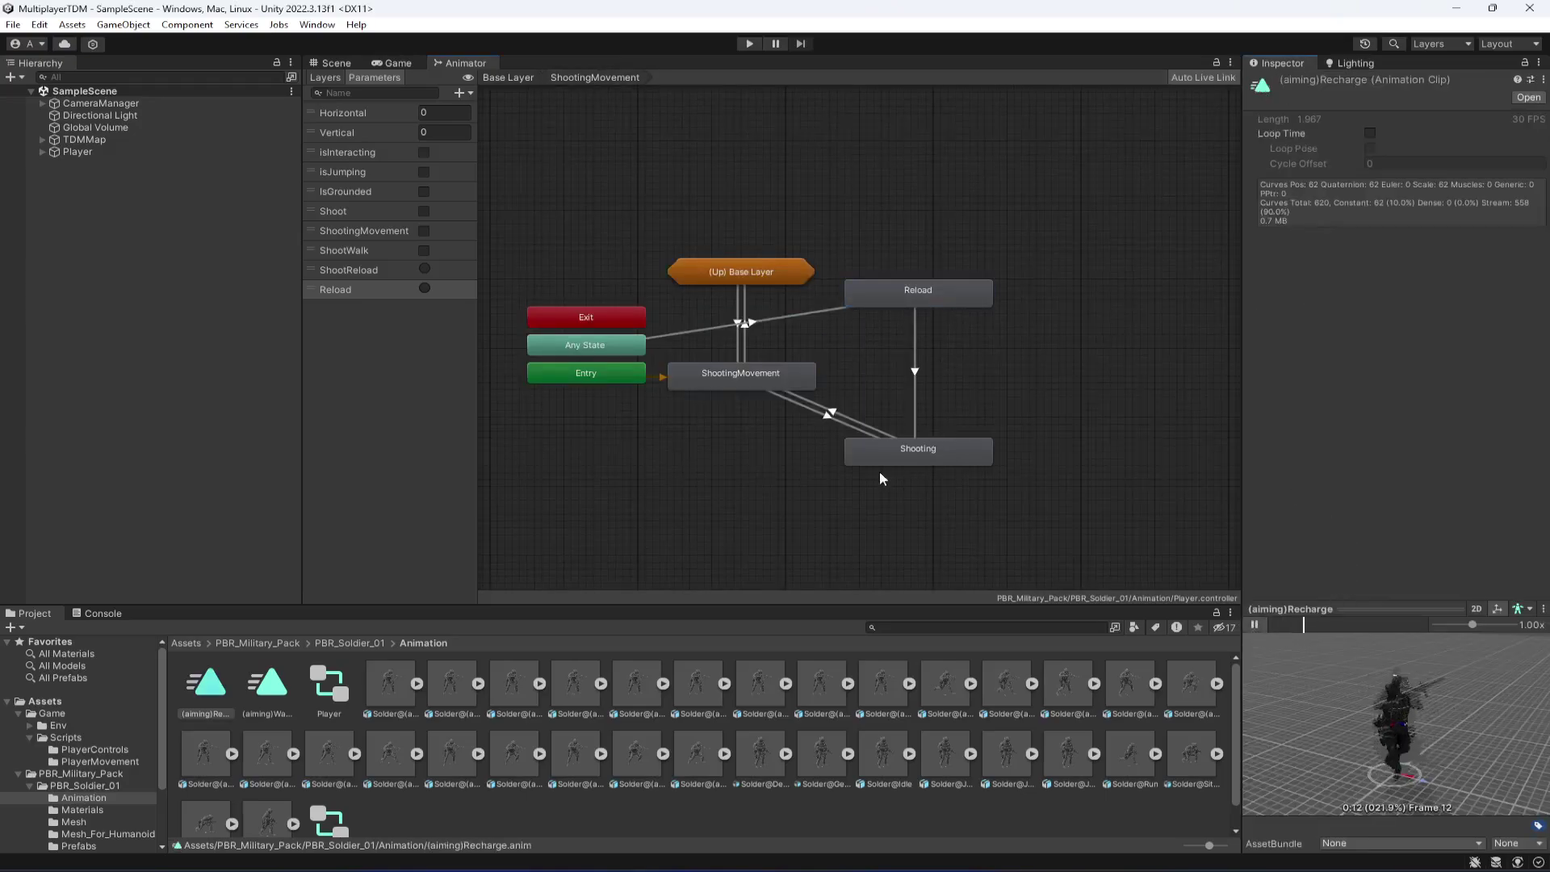
left_click(896, 457)
double_click(1409, 120)
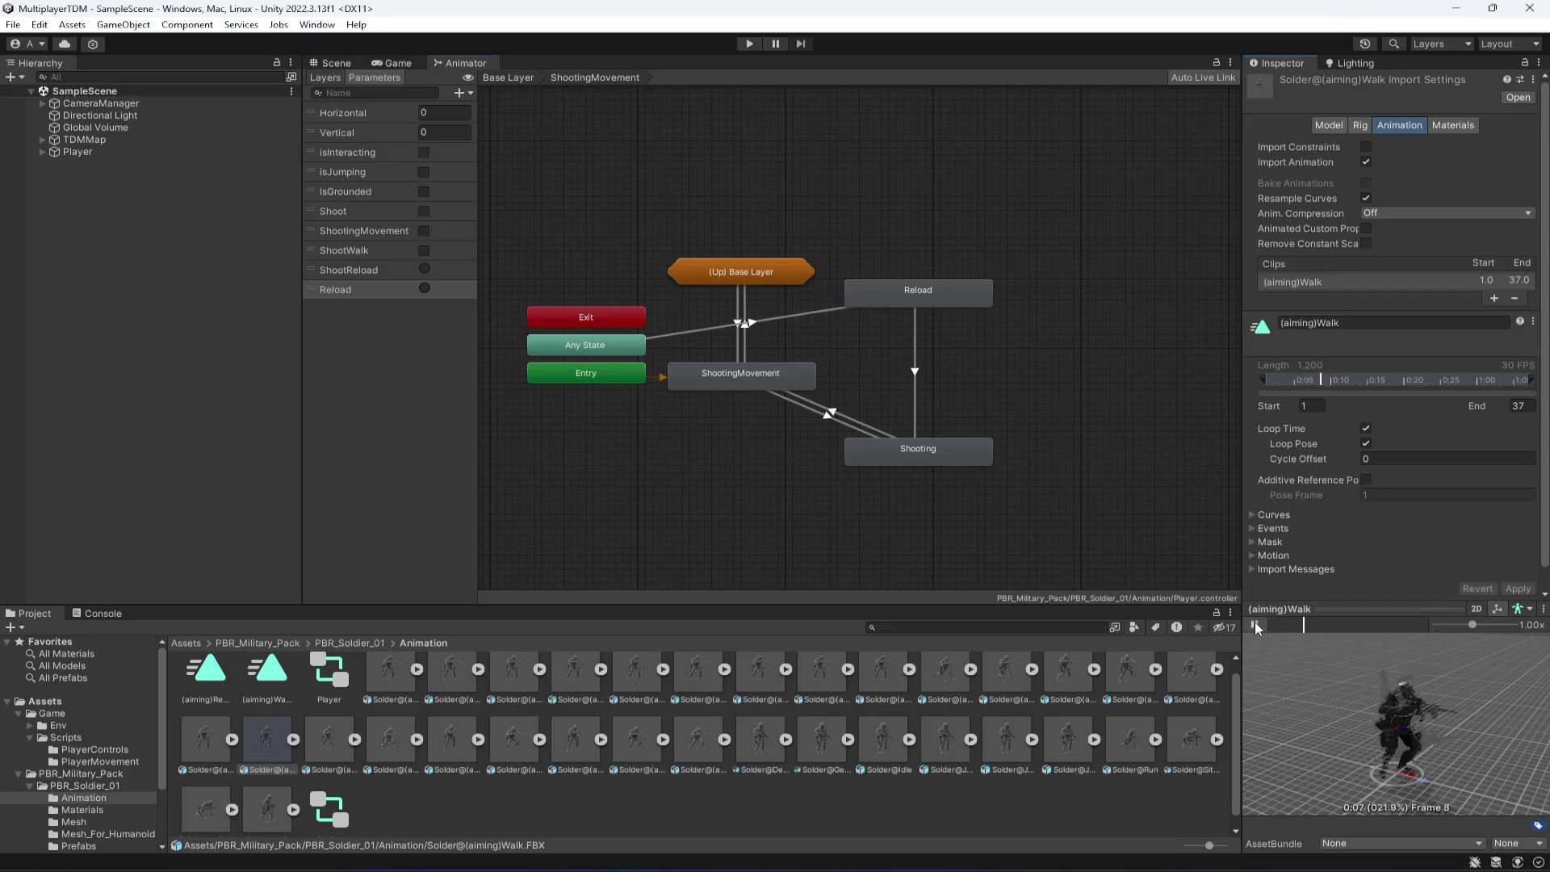
left_click(858, 184)
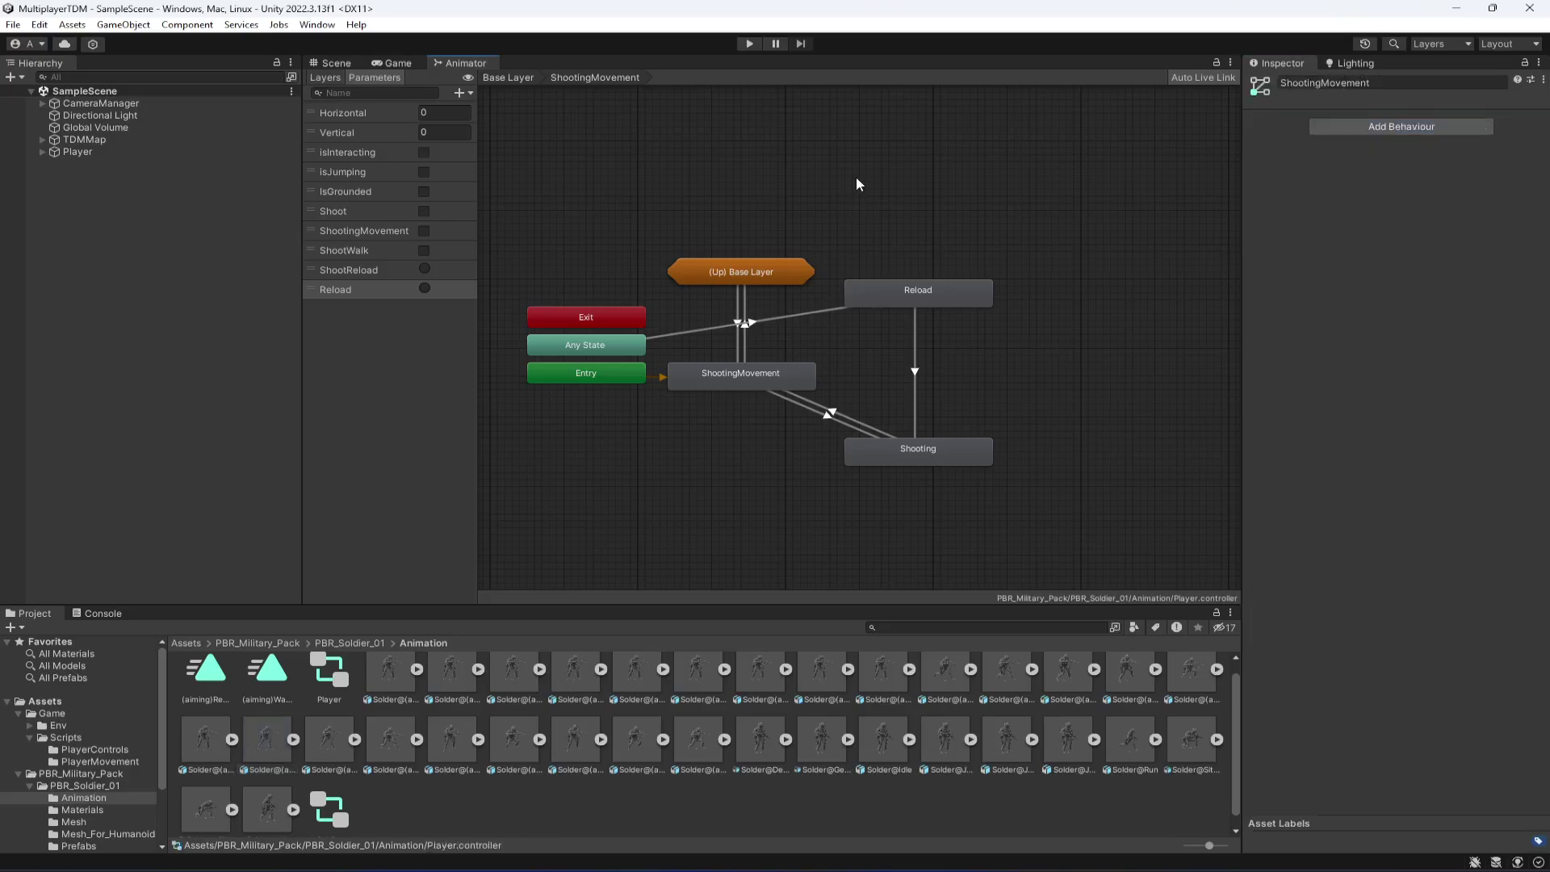
Step: Move the Any State node directly above the Reload state in the ShootingMovement sub-state machine
left_click(508, 78)
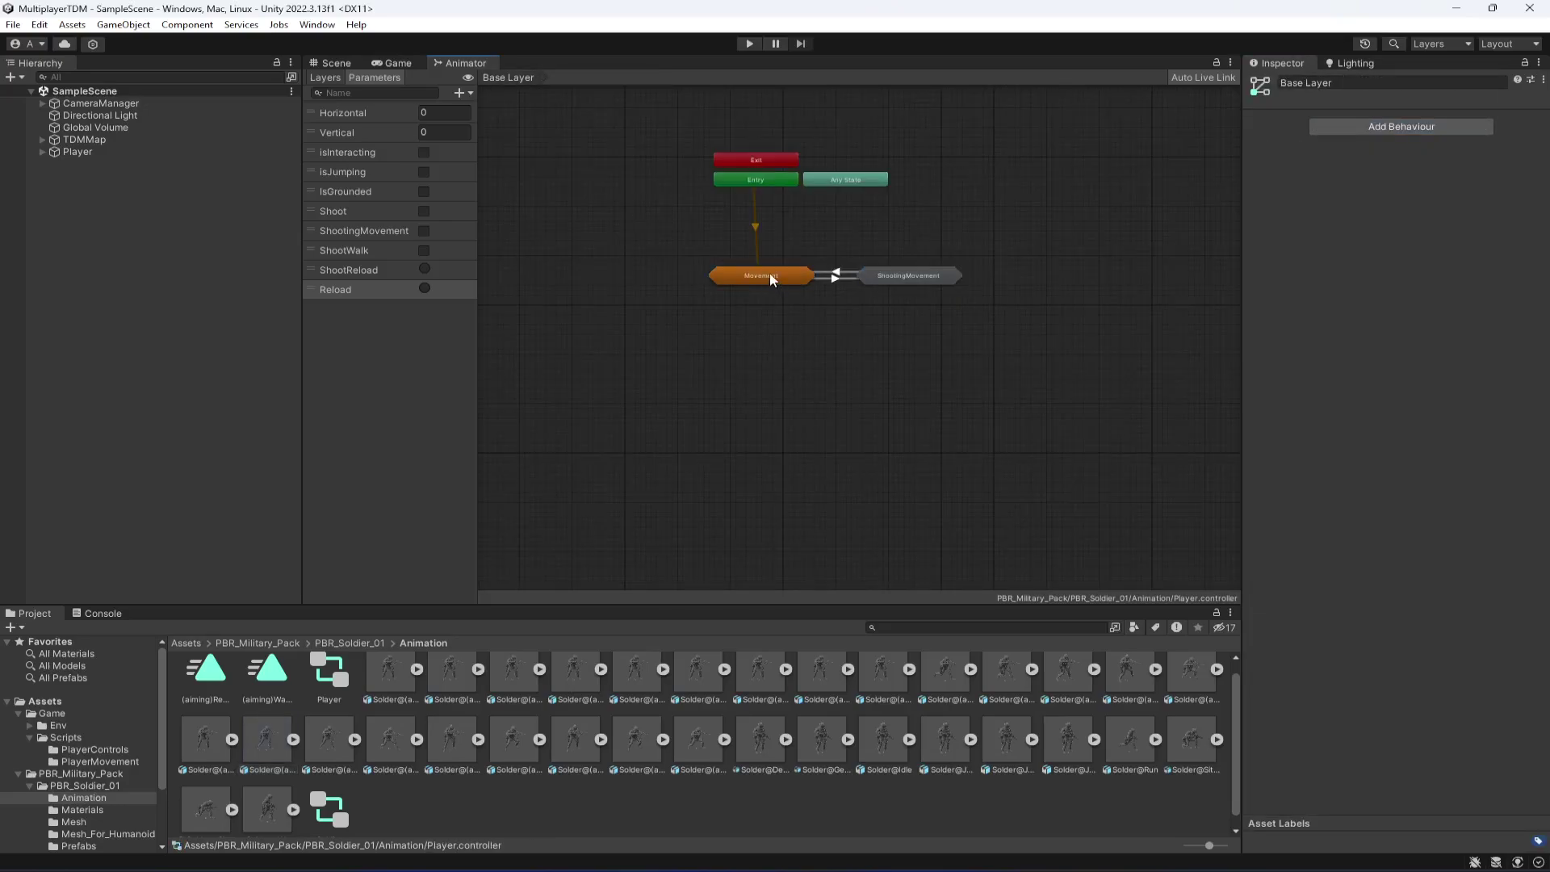
left_click(865, 274)
double_click(866, 275)
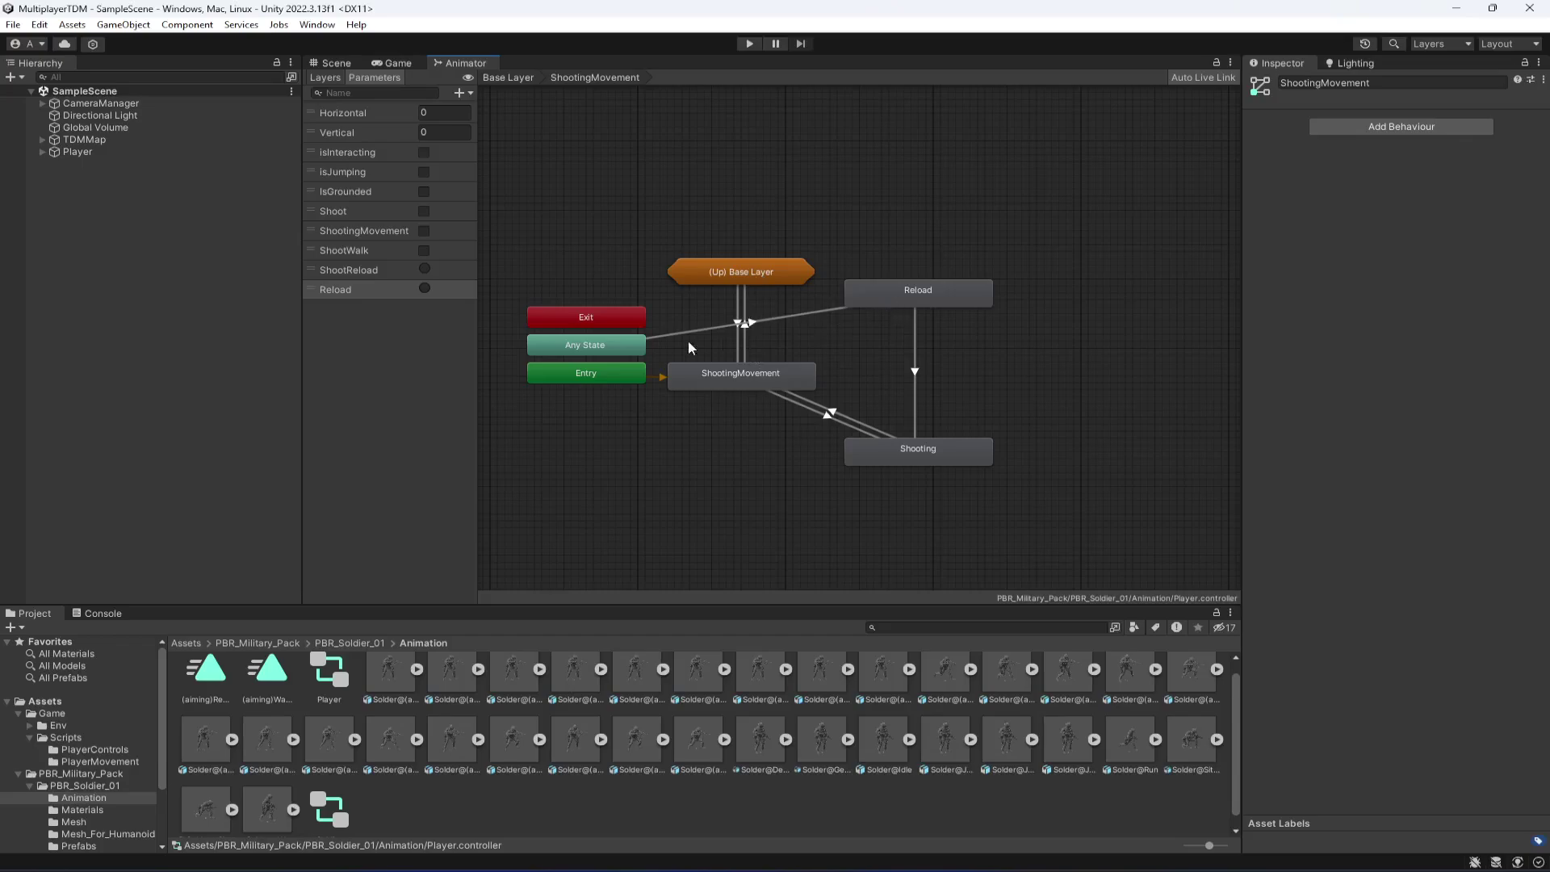
left_click_drag(629, 347, 958, 205)
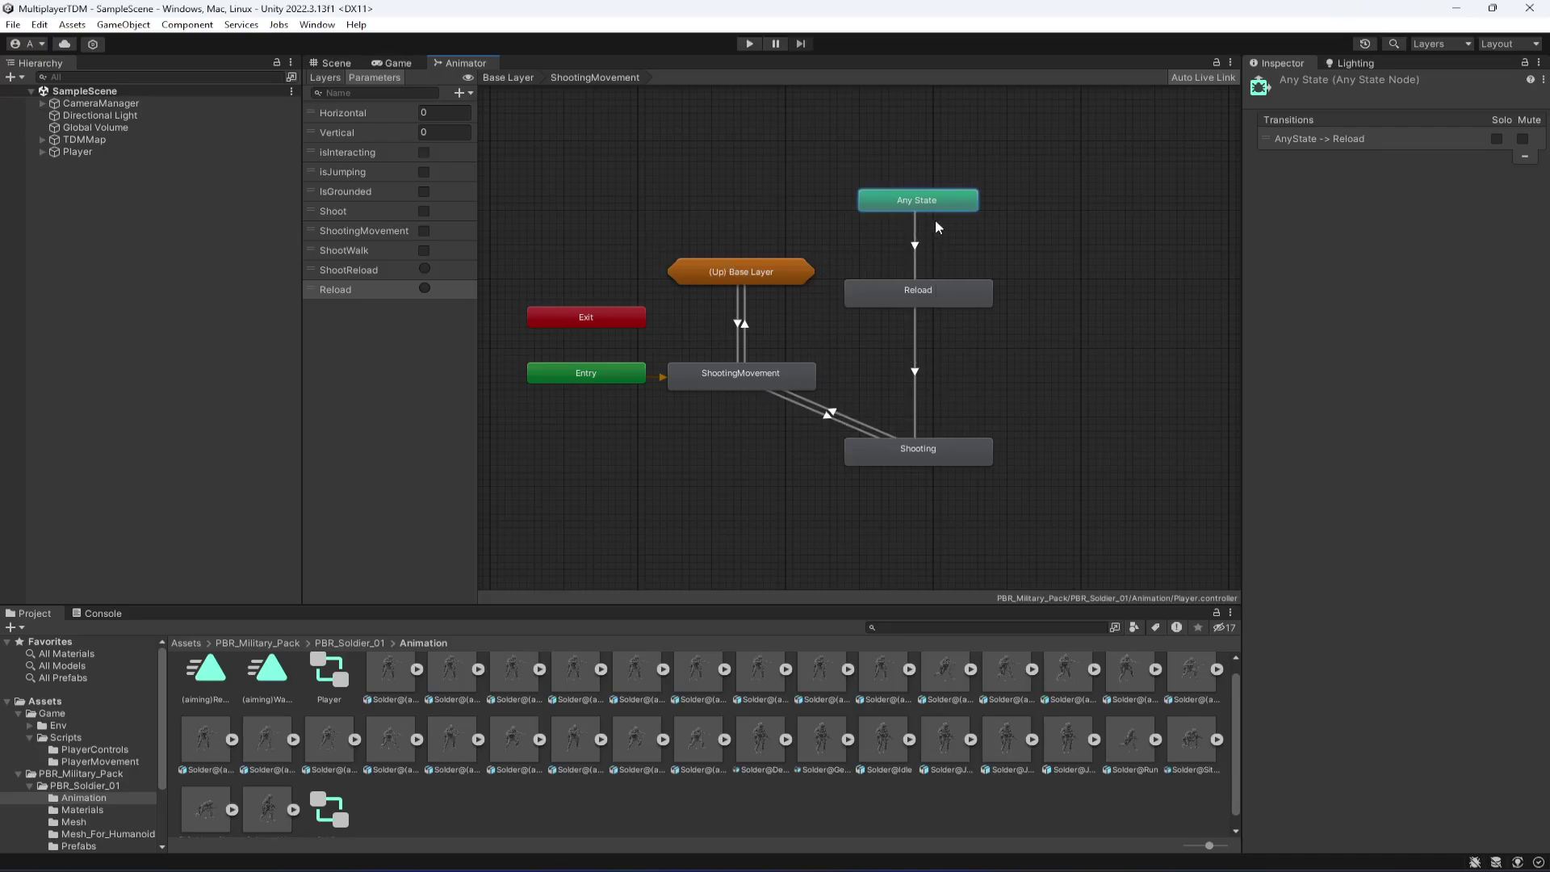
Step: Check the conditions on the Any State to Reload transition and on both transitions between ShootingMovement and PlayerMovement
left_click(904, 241)
left_click(915, 363)
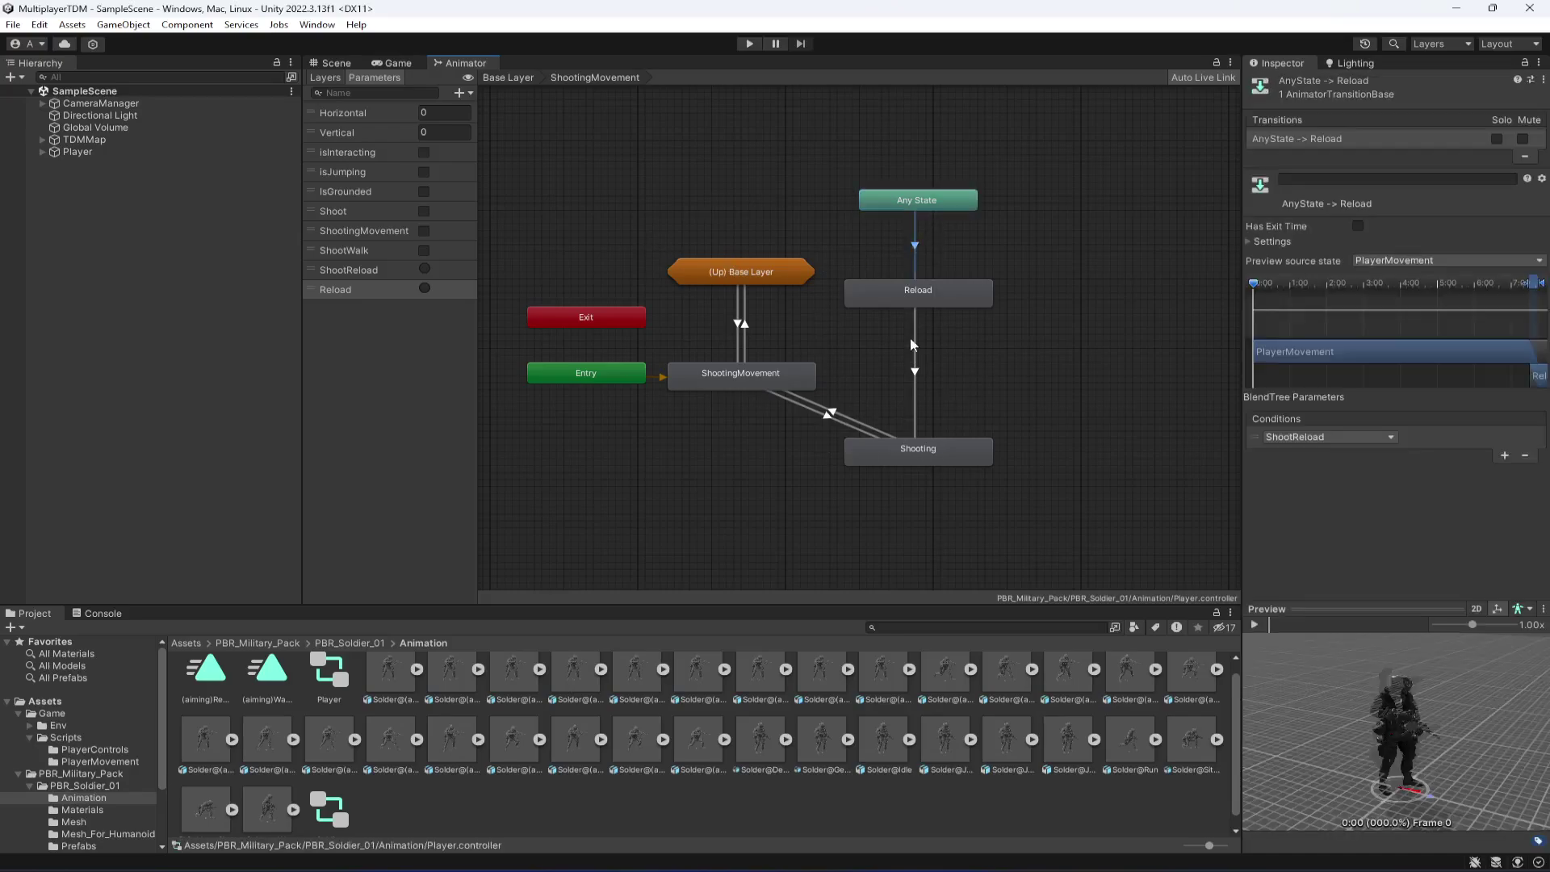
left_click(841, 417)
left_click(737, 334)
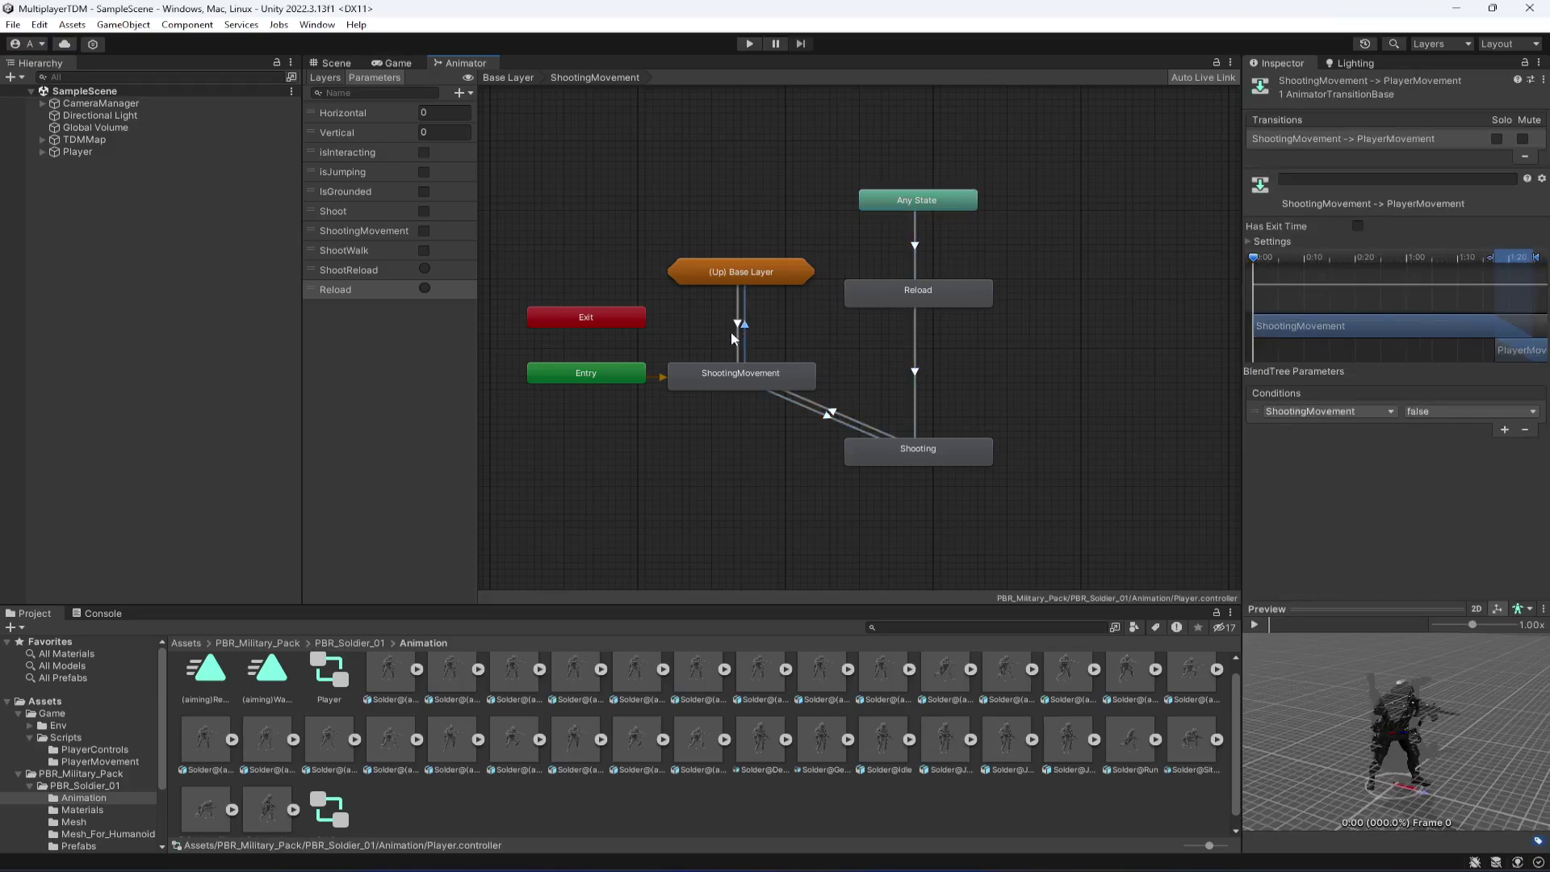
left_click(742, 337)
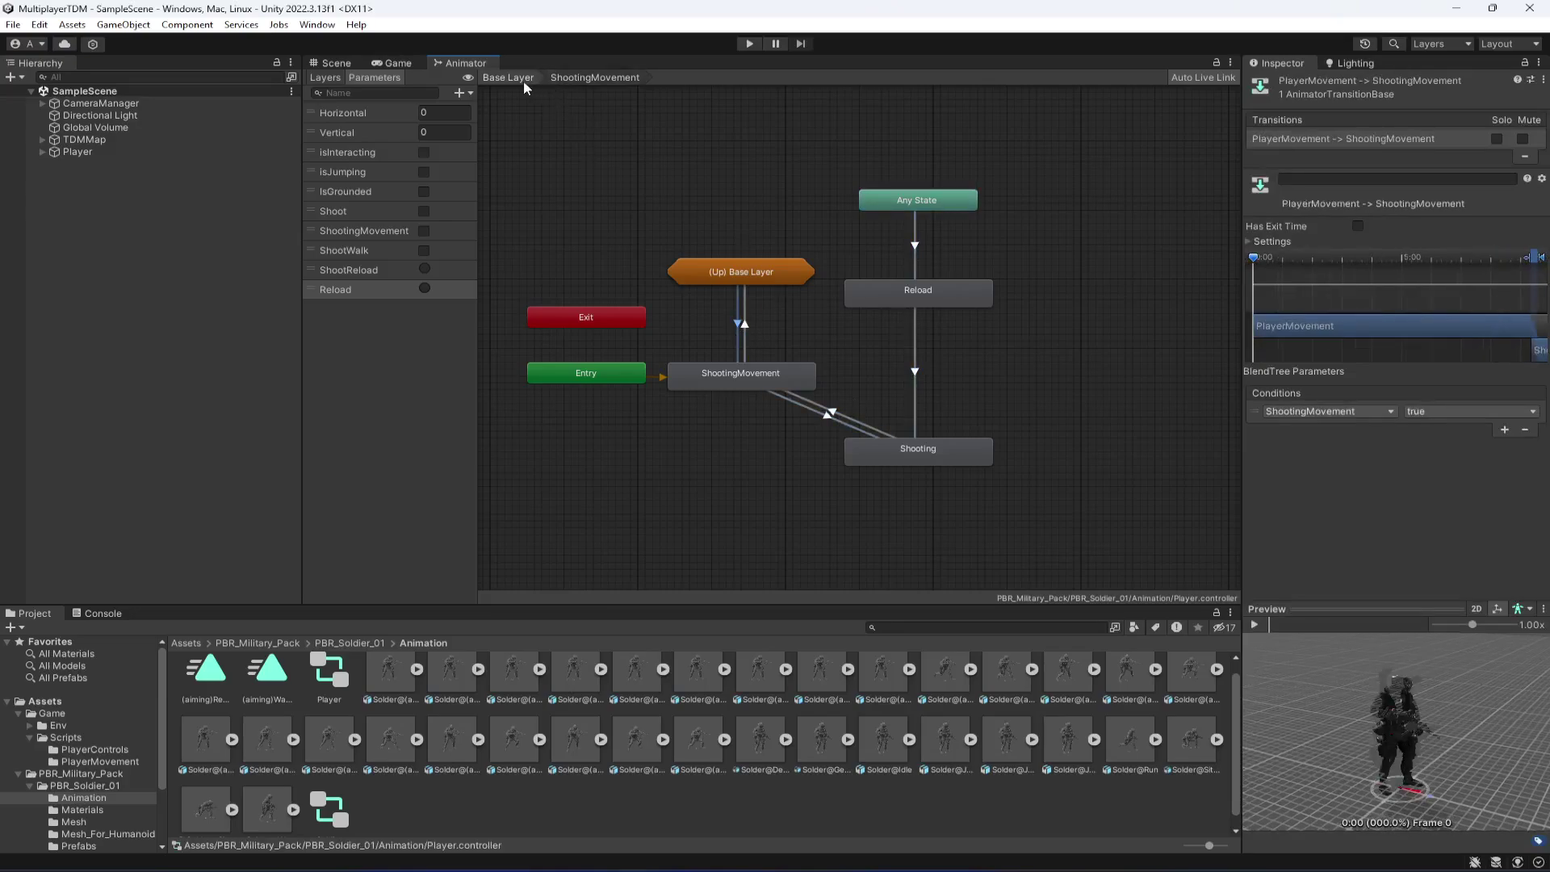
Step: Shift the Movement and ShootingMovement nodes slightly in the Base Layer so Movement lines up under Entry
left_click(523, 81)
double_click(768, 277)
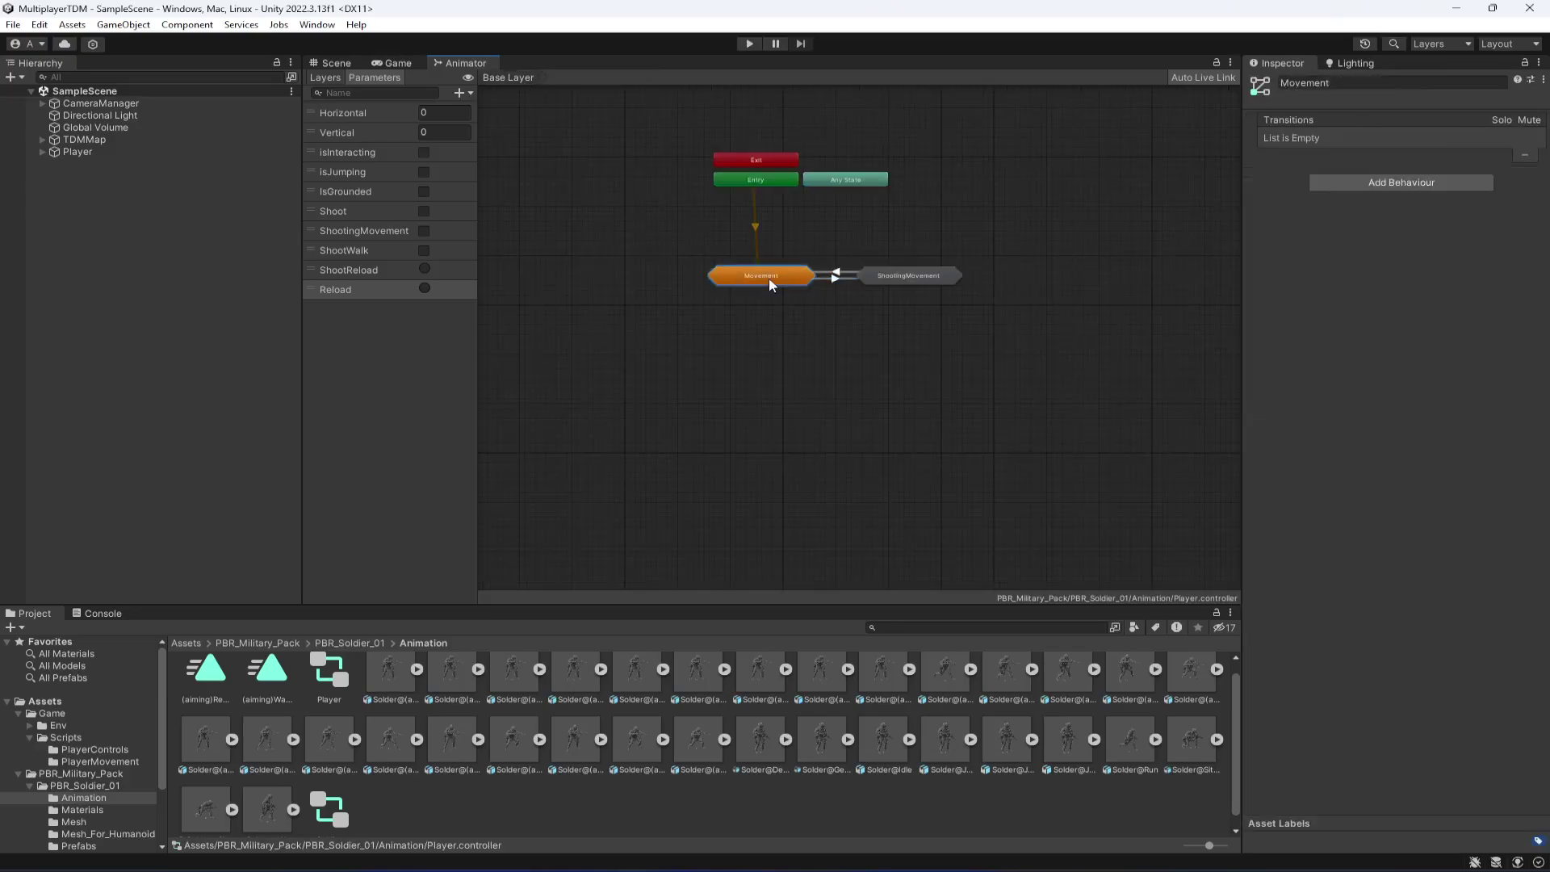
left_click(497, 80)
left_click_drag(998, 244, 769, 286)
left_click(764, 318)
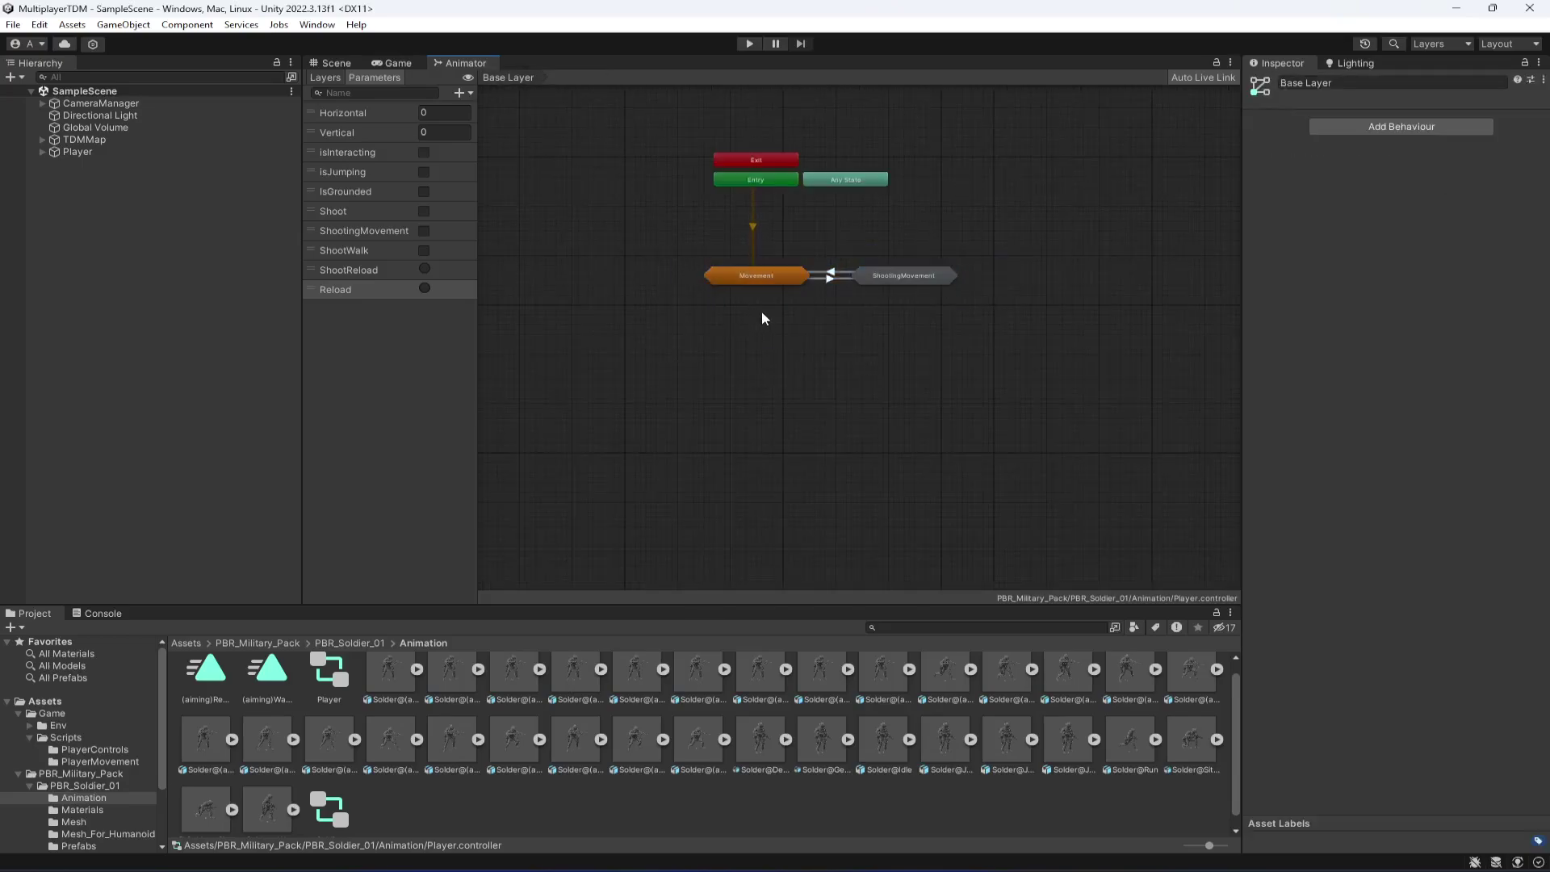
Step: Rearrange the Movement sub-state machine, placing the (Up) Base Layer node above PlayerMovement and Any State off to its upper right
double_click(751, 280)
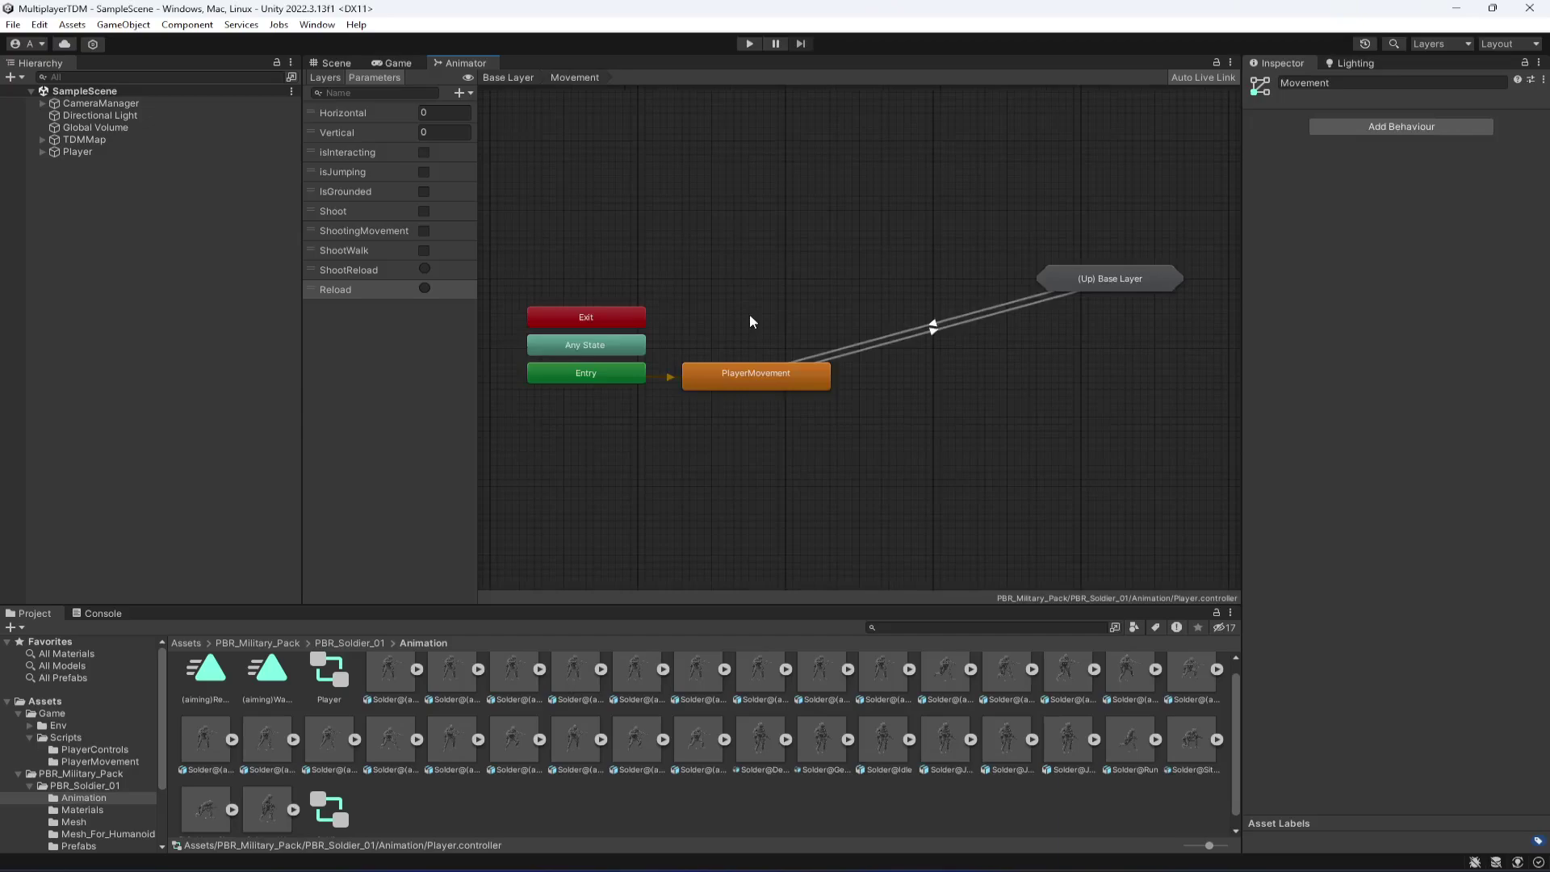
left_click_drag(1102, 278, 748, 271)
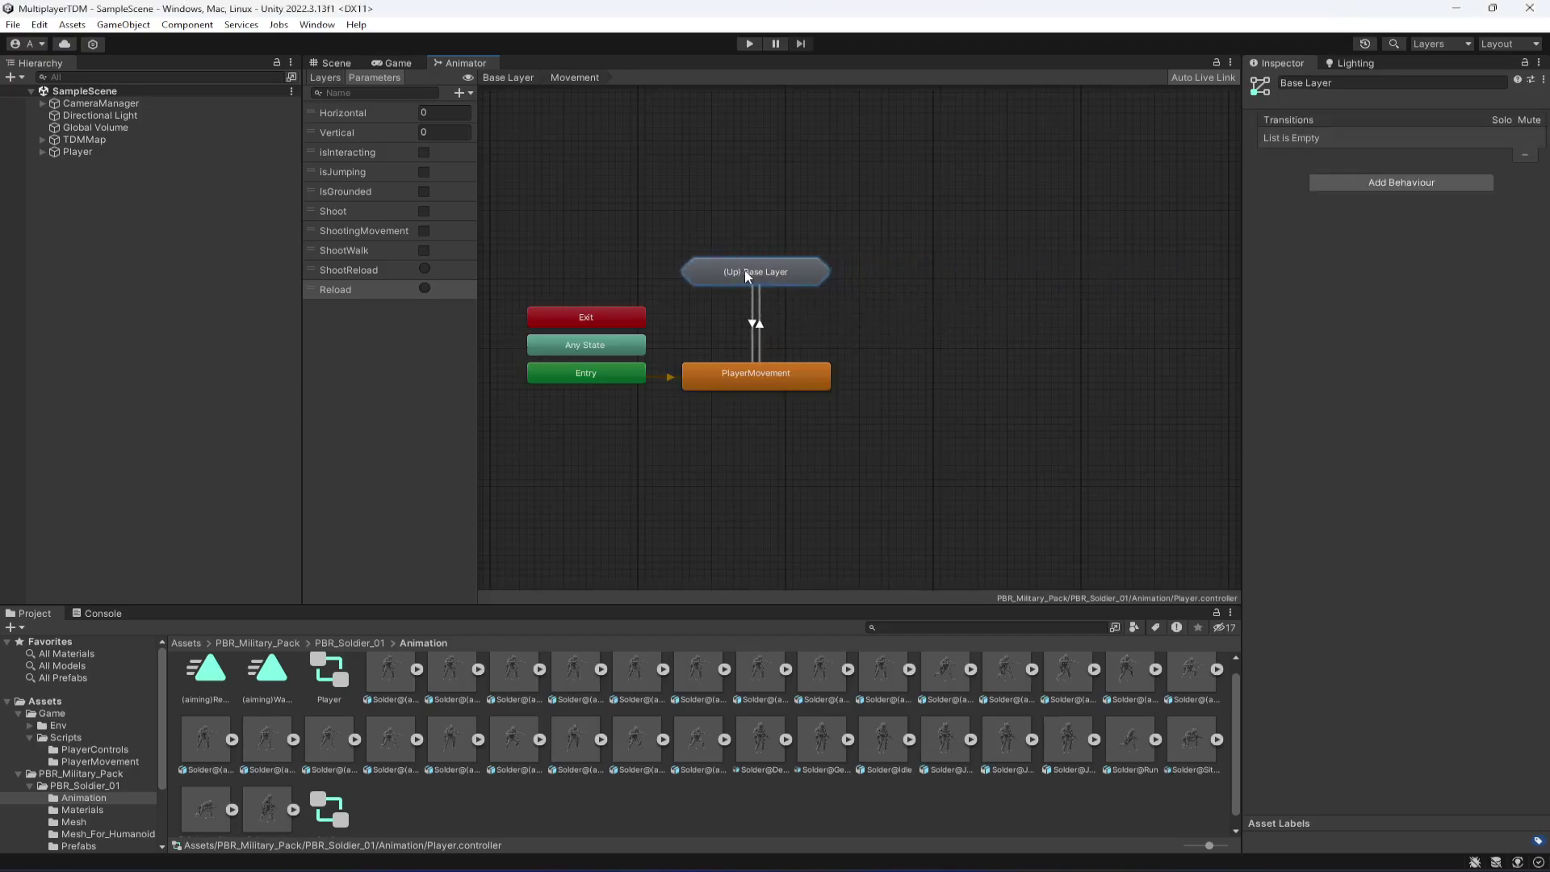
left_click_drag(614, 346, 985, 225)
left_click(970, 347)
Step: Preview the (aiming)Recharge animation clip and add it as a state below Any State in the Movement sub-state machine
left_click(763, 688)
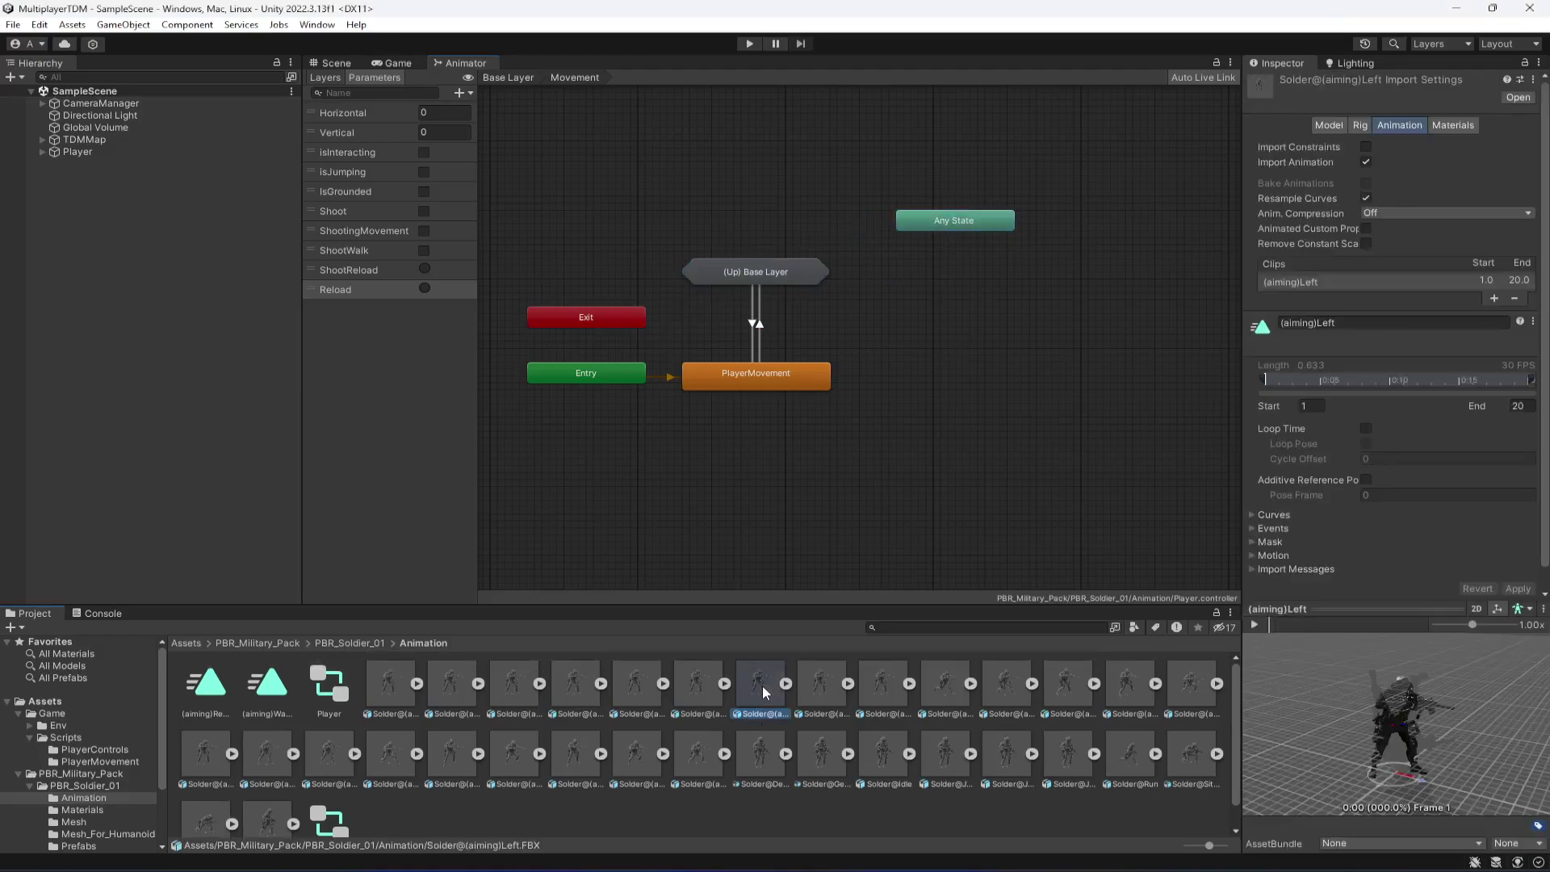
left_click(832, 699)
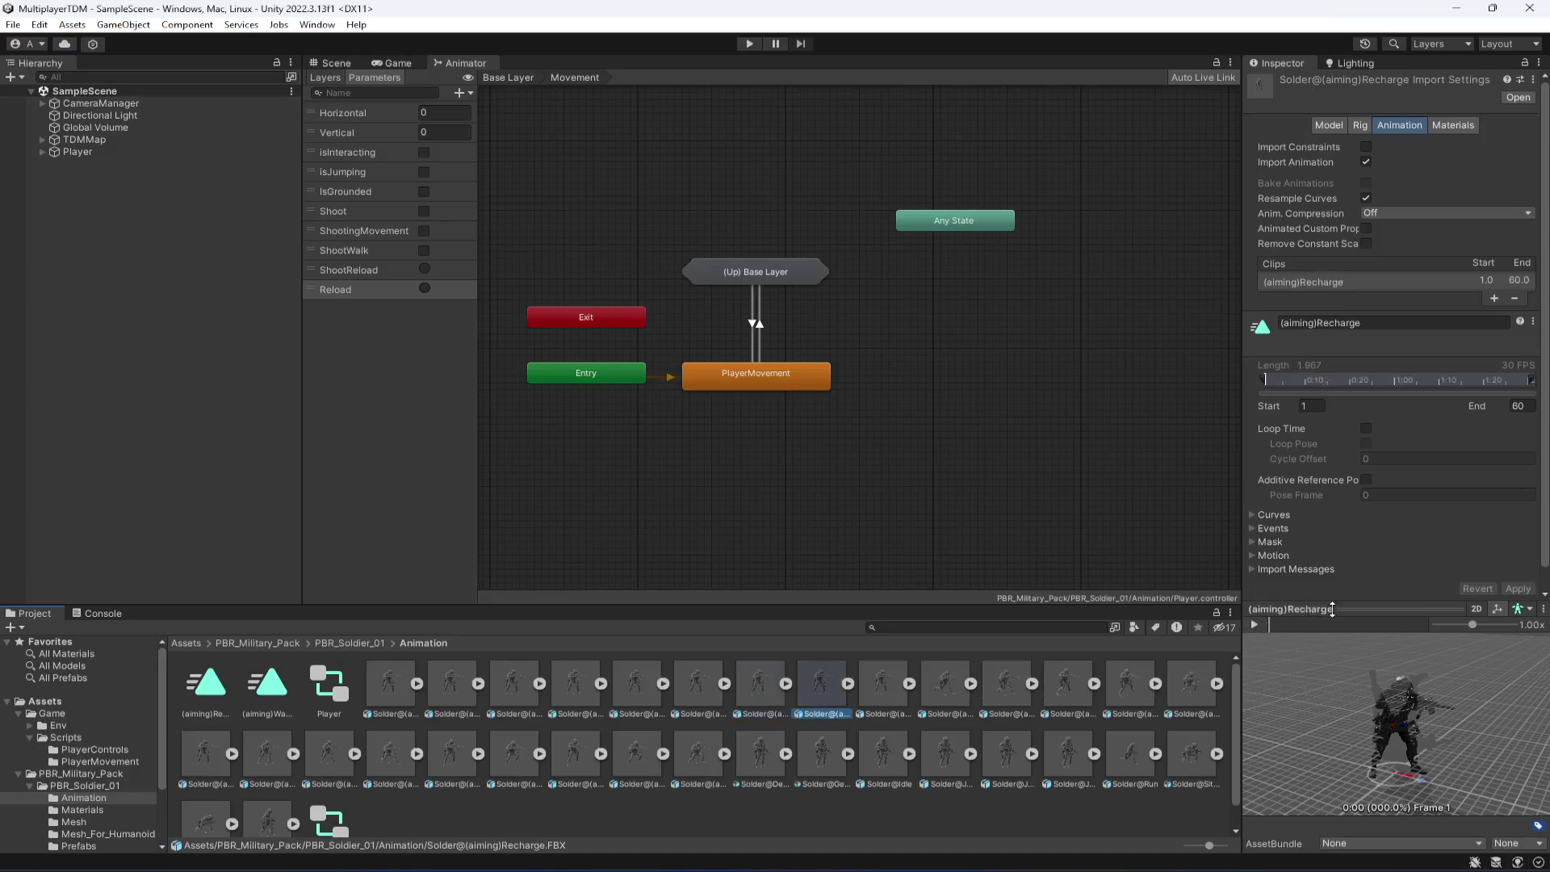
left_click(1256, 624)
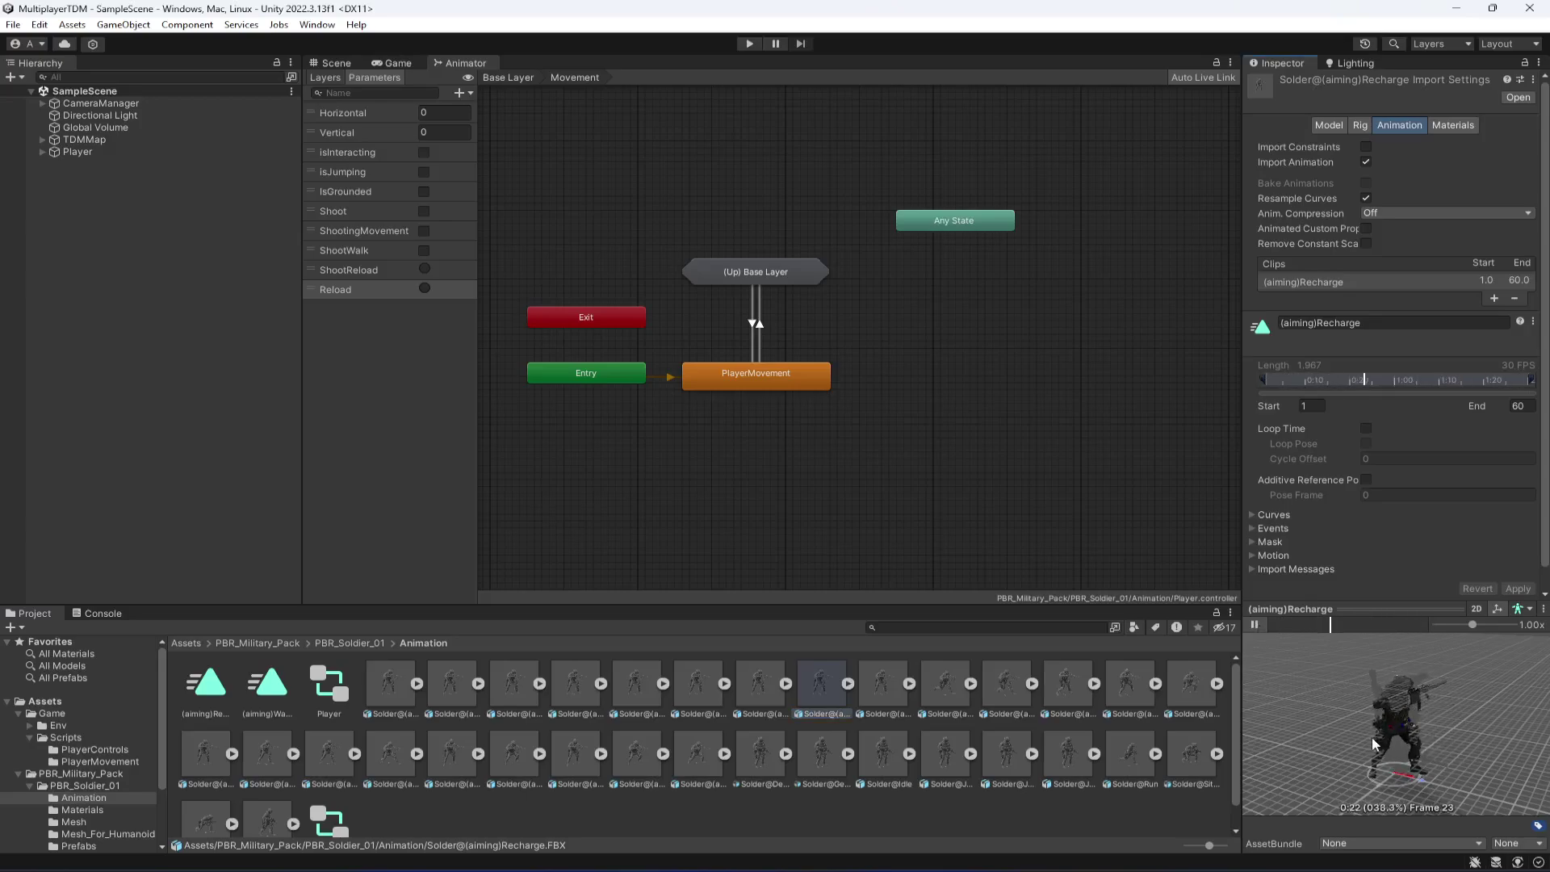
left_click(192, 700)
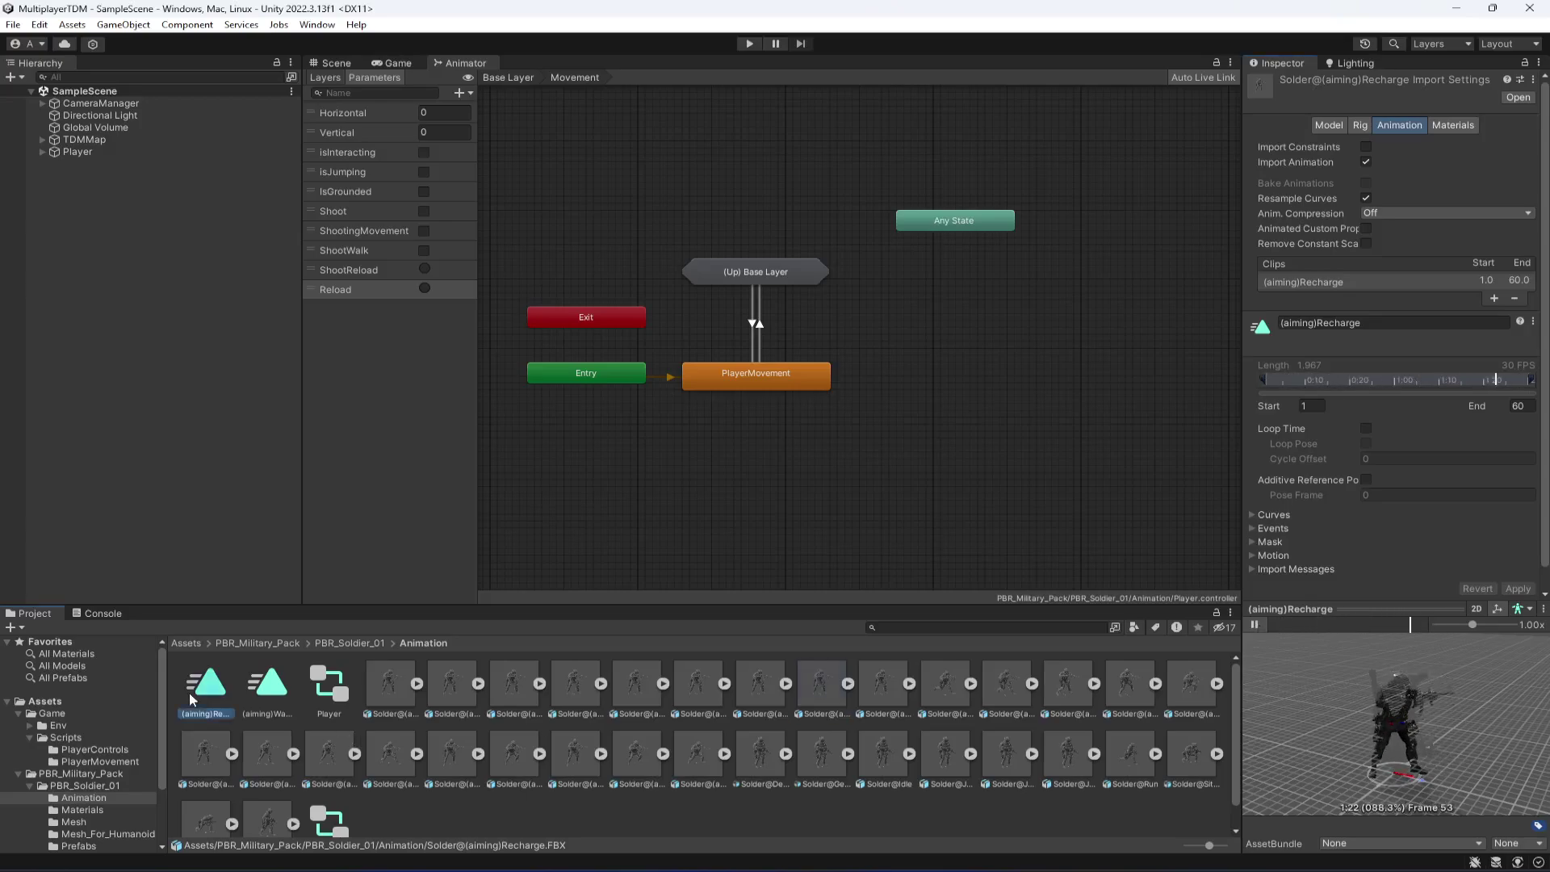
left_click(1256, 623)
left_click(819, 687)
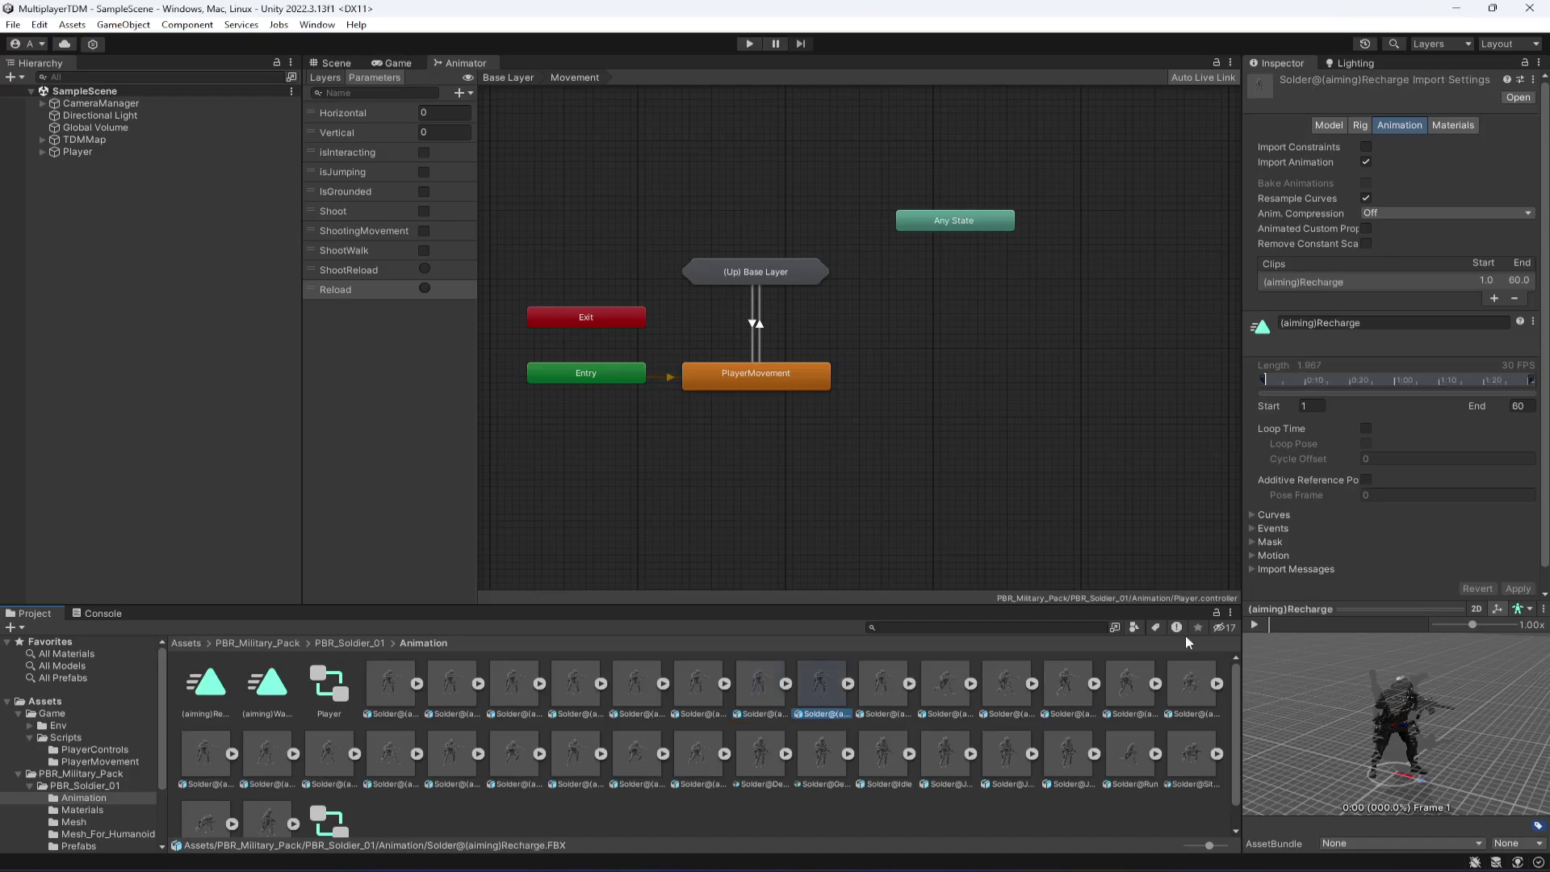
left_click(1253, 625)
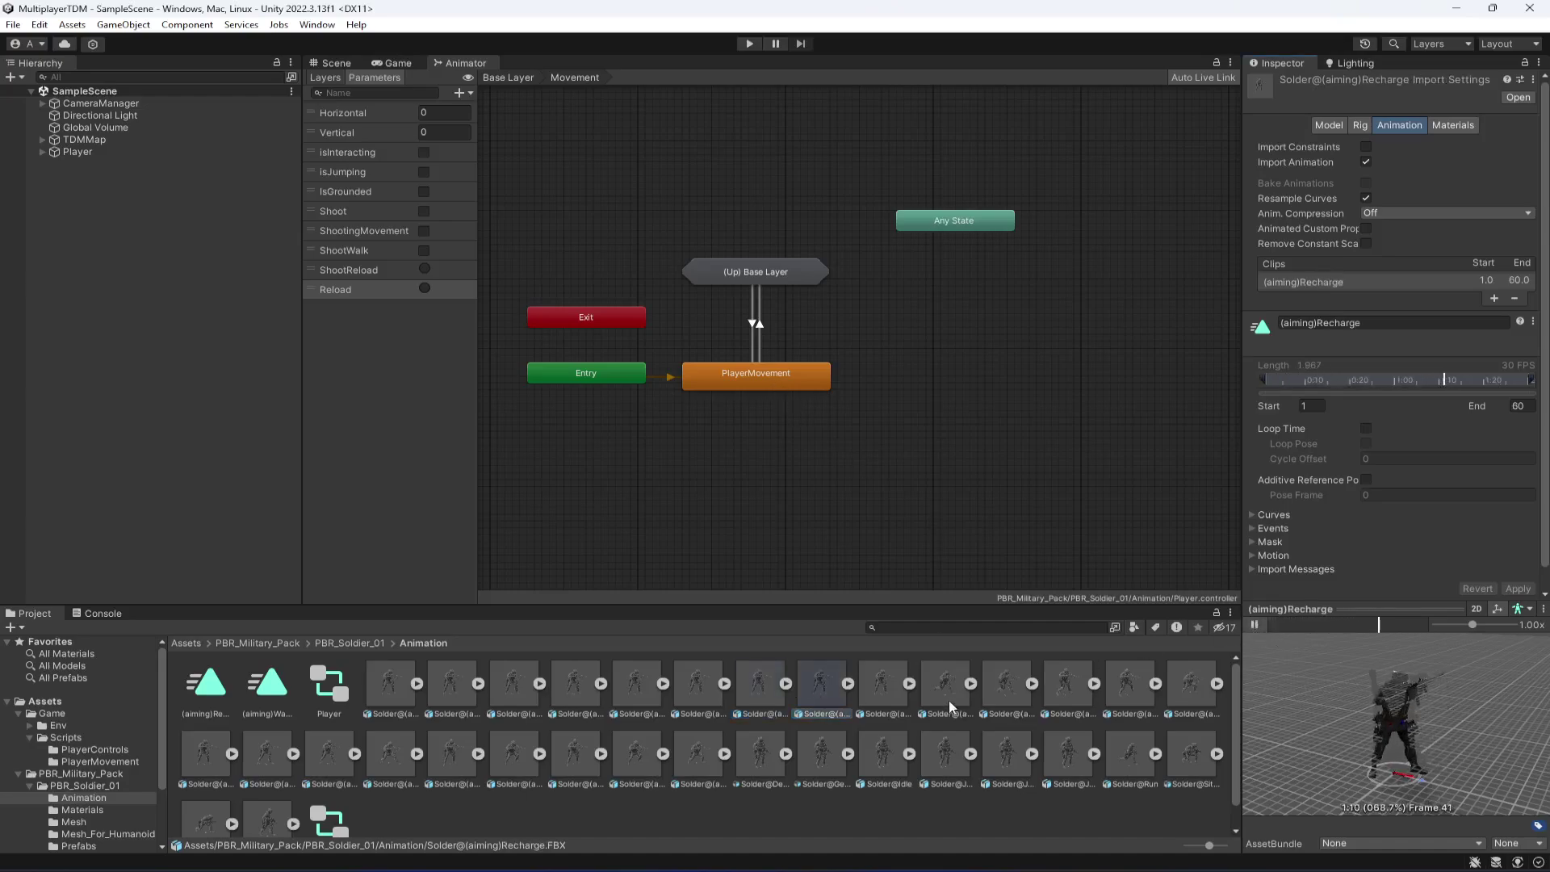
left_click_drag(830, 702, 963, 284)
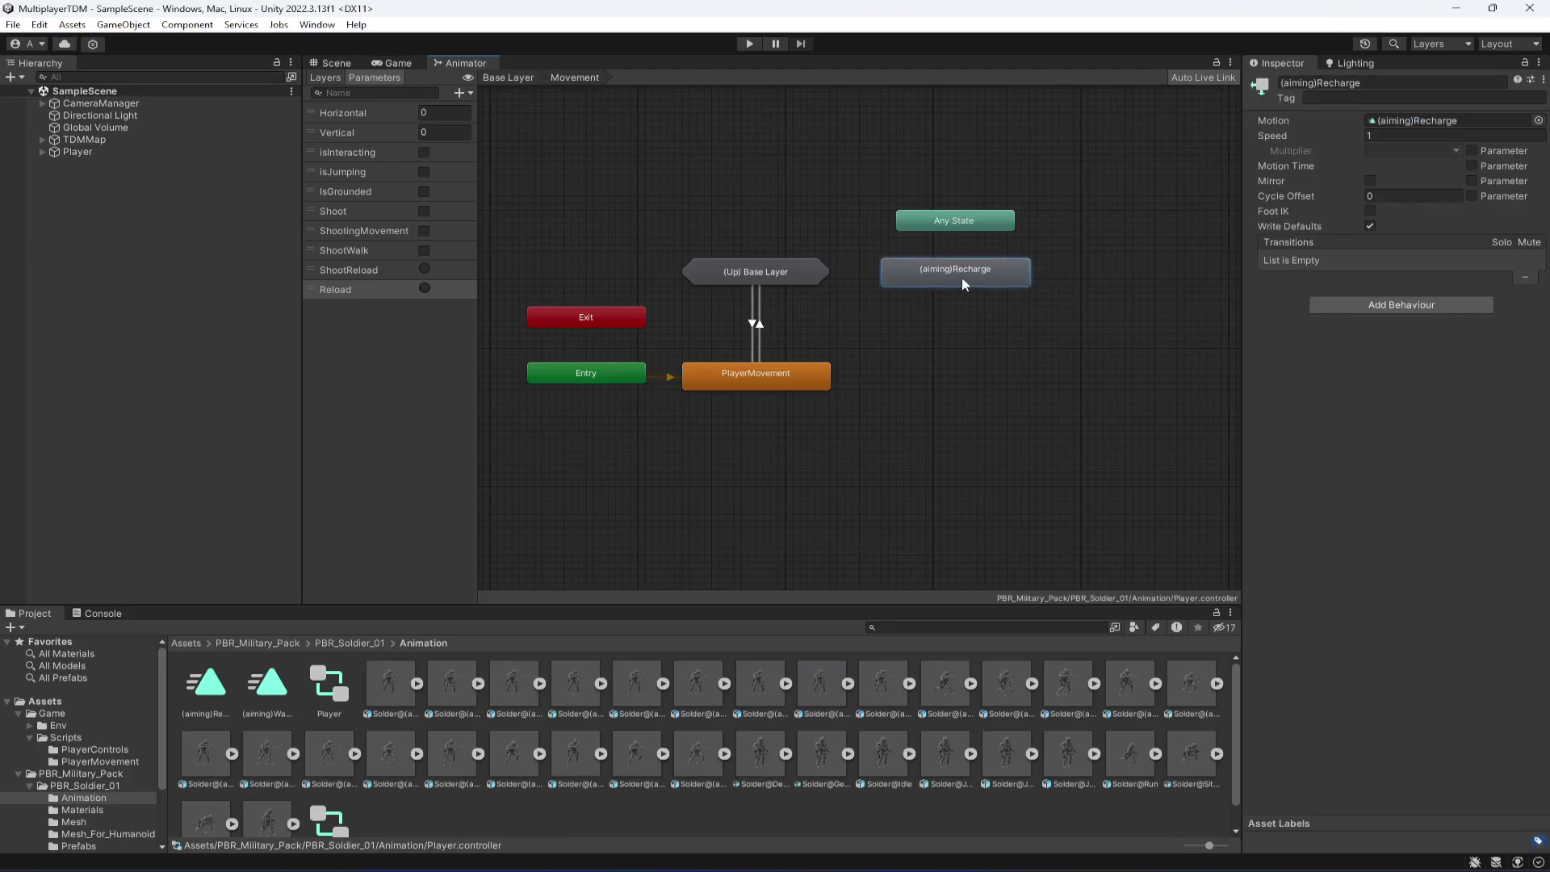
Step: Rename the (aiming)Recharge state to Reload
left_click(1402, 81)
type("Reoad")
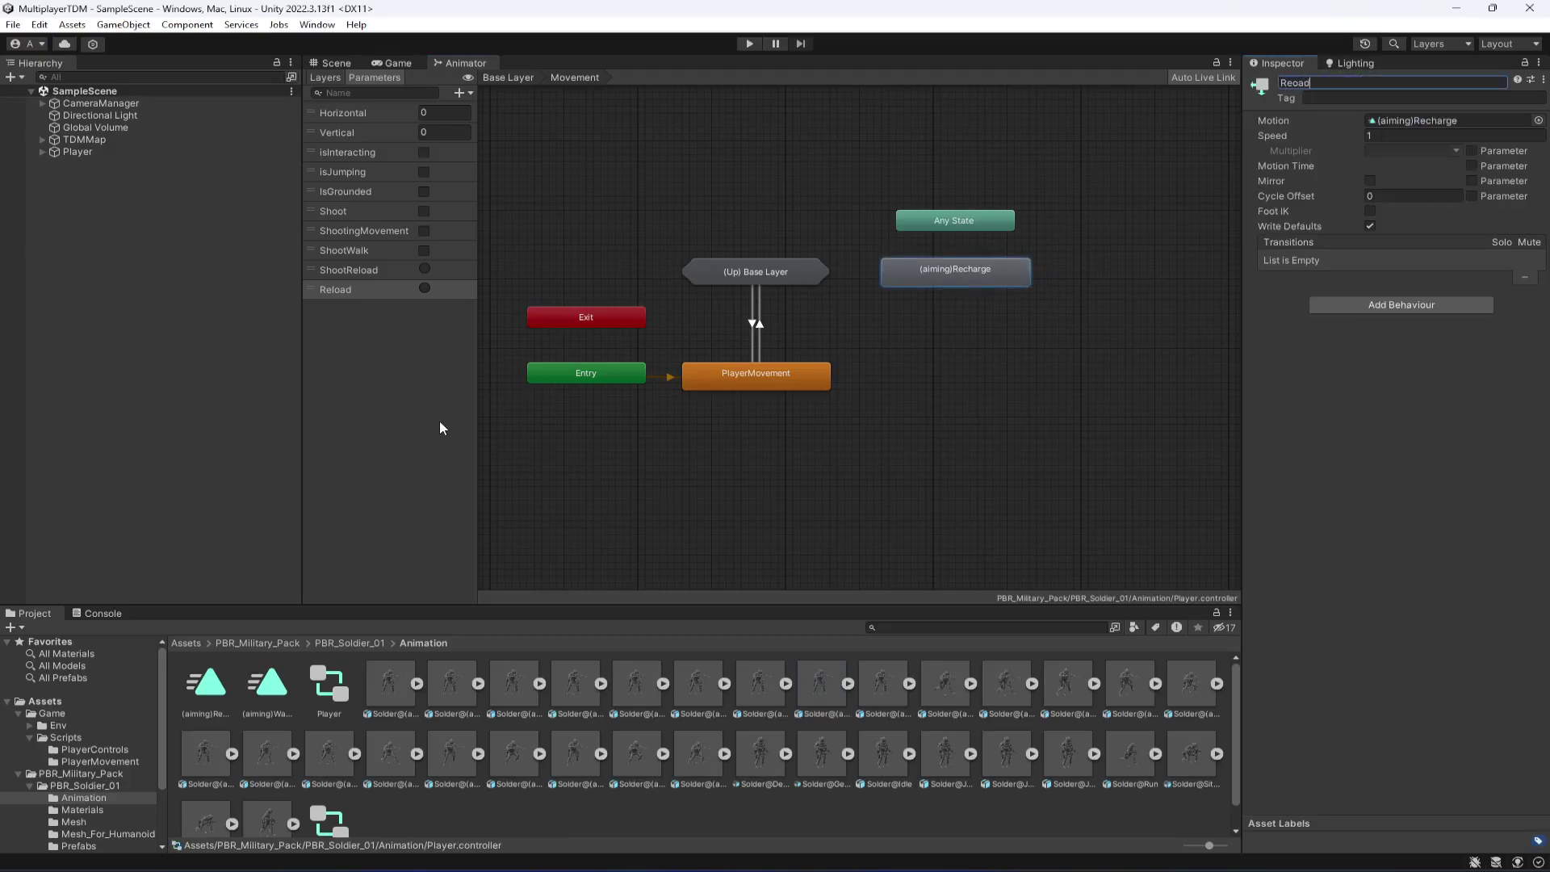
key("Return")
left_click(1308, 81)
type("l")
key("Return")
Step: Preview the (aiming)_Single_Shot clip, add it as a state well below Reload, and name that state Shooting
left_click(391, 691)
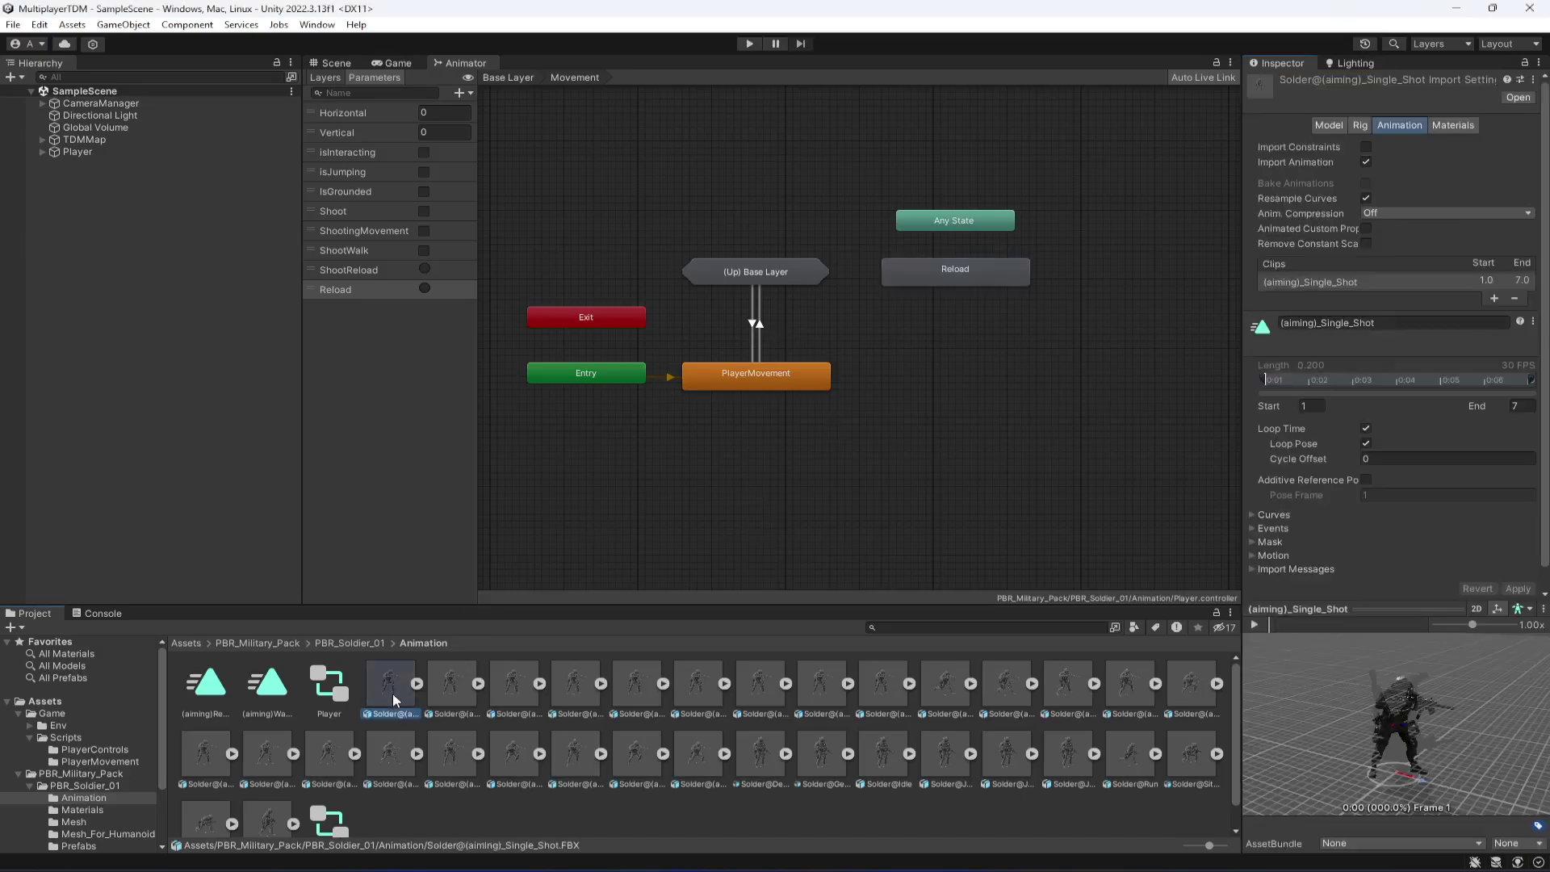
left_click(1260, 624)
left_click(1253, 624)
left_click_drag(390, 684, 929, 429)
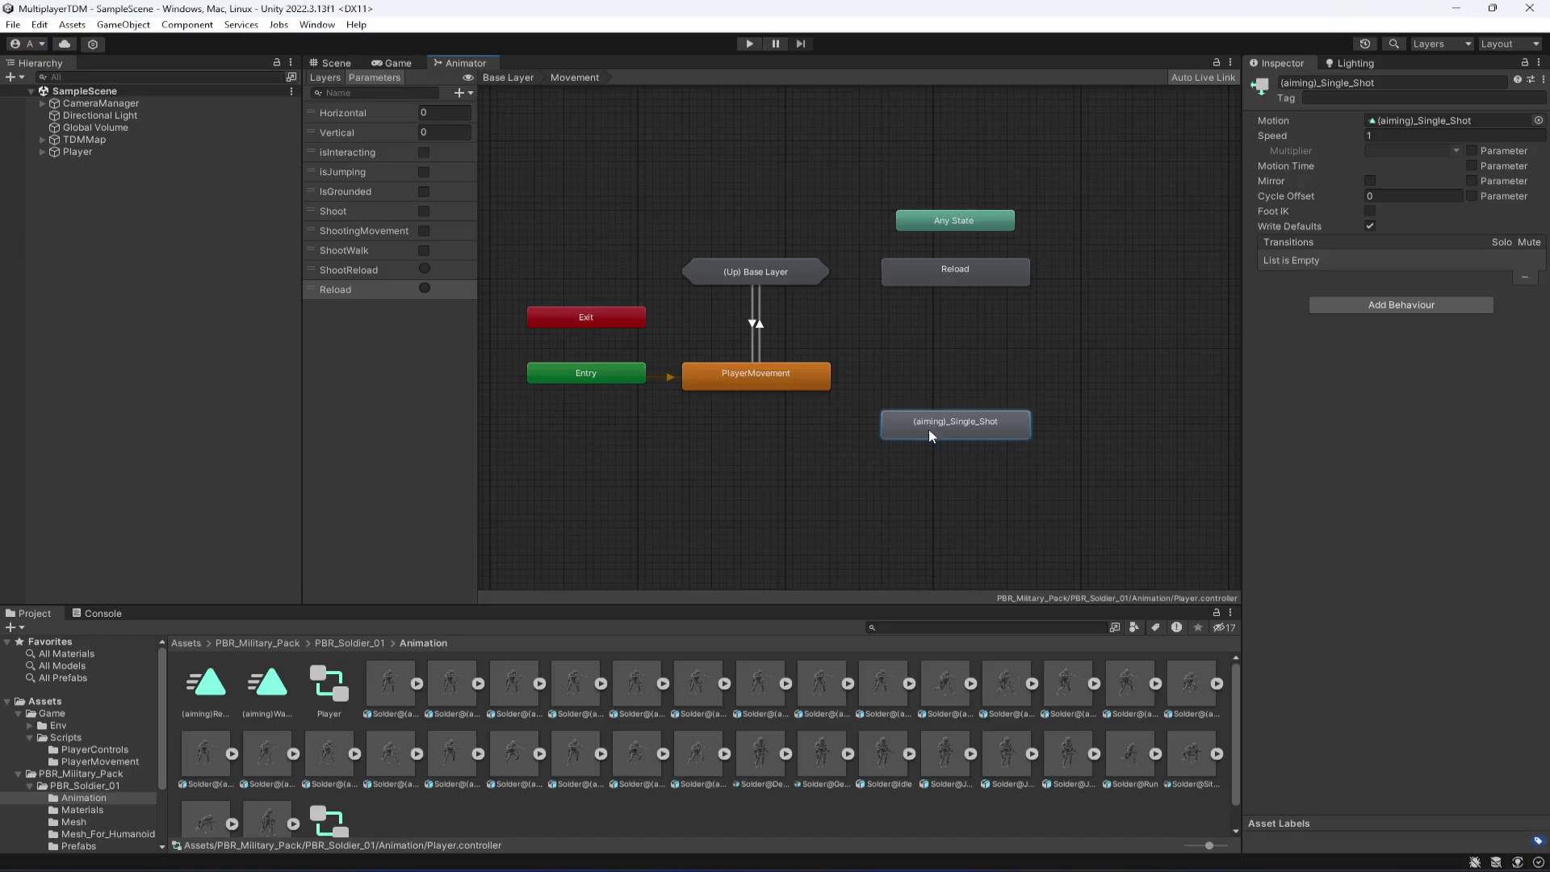
left_click(1395, 82)
type("Shooting")
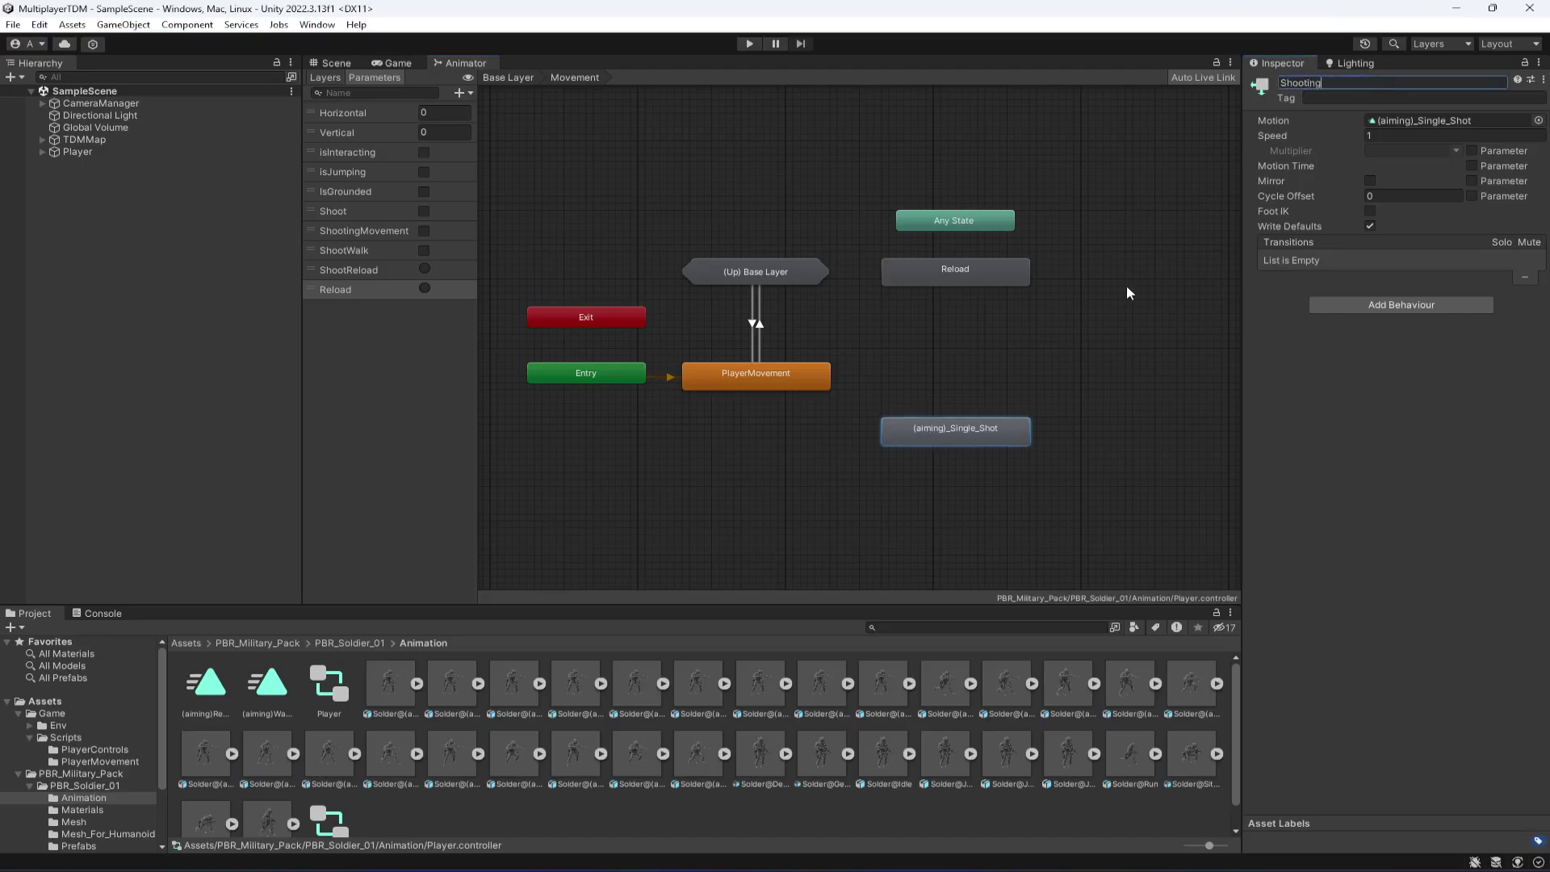
key("Return")
Step: Create a transition from Any State to the Reload state and give it a condition on the Reload trigger
right_click(938, 223)
left_click(975, 230)
left_click(942, 274)
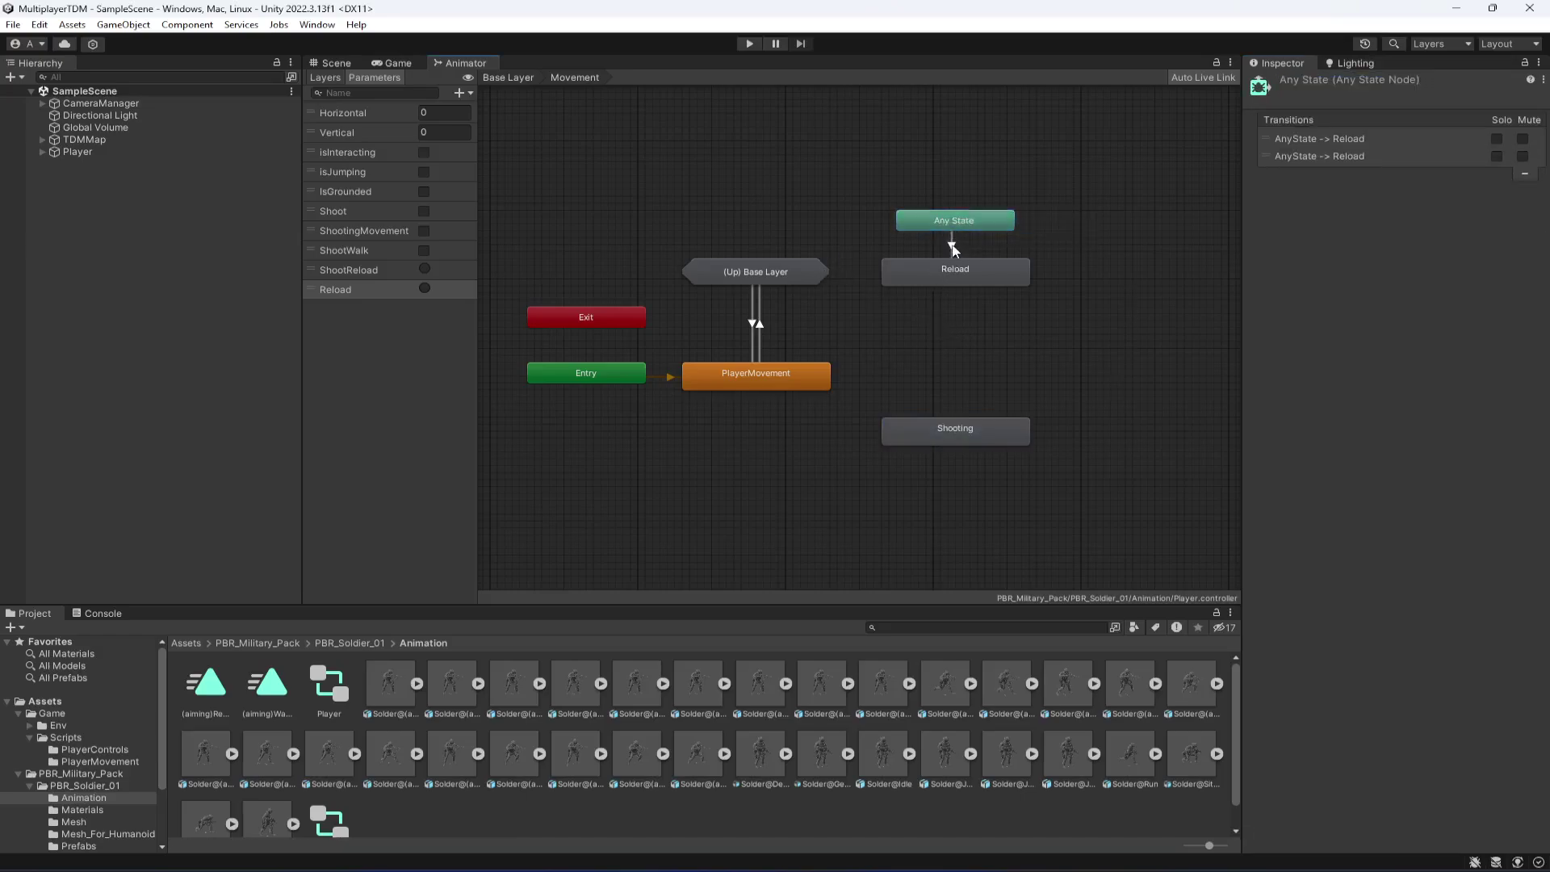
left_click(953, 246)
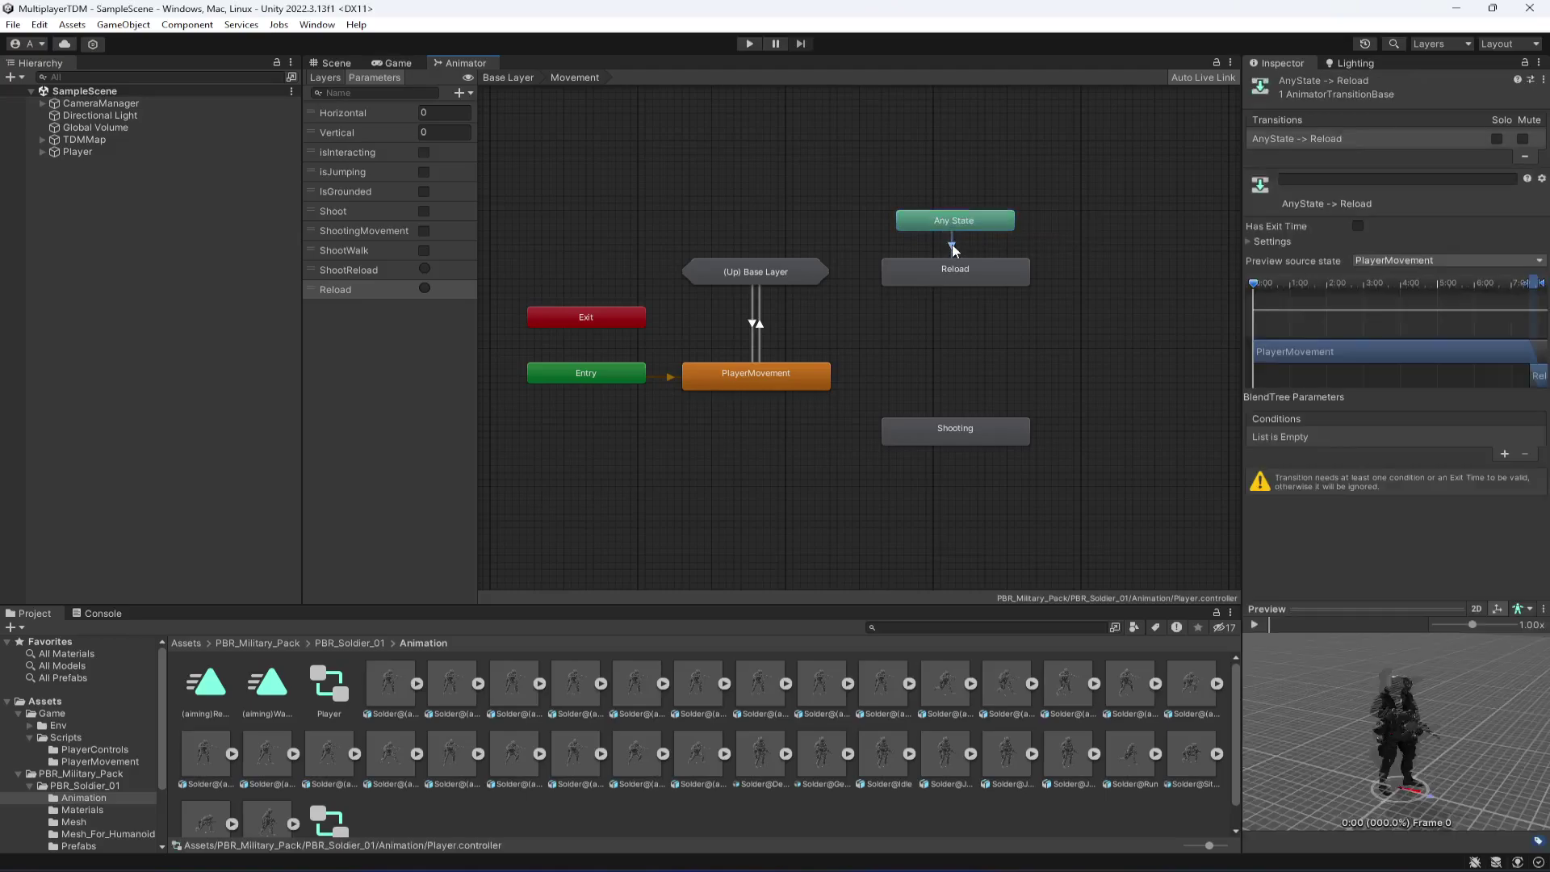
left_click(1504, 454)
left_click(1298, 437)
left_click(1323, 601)
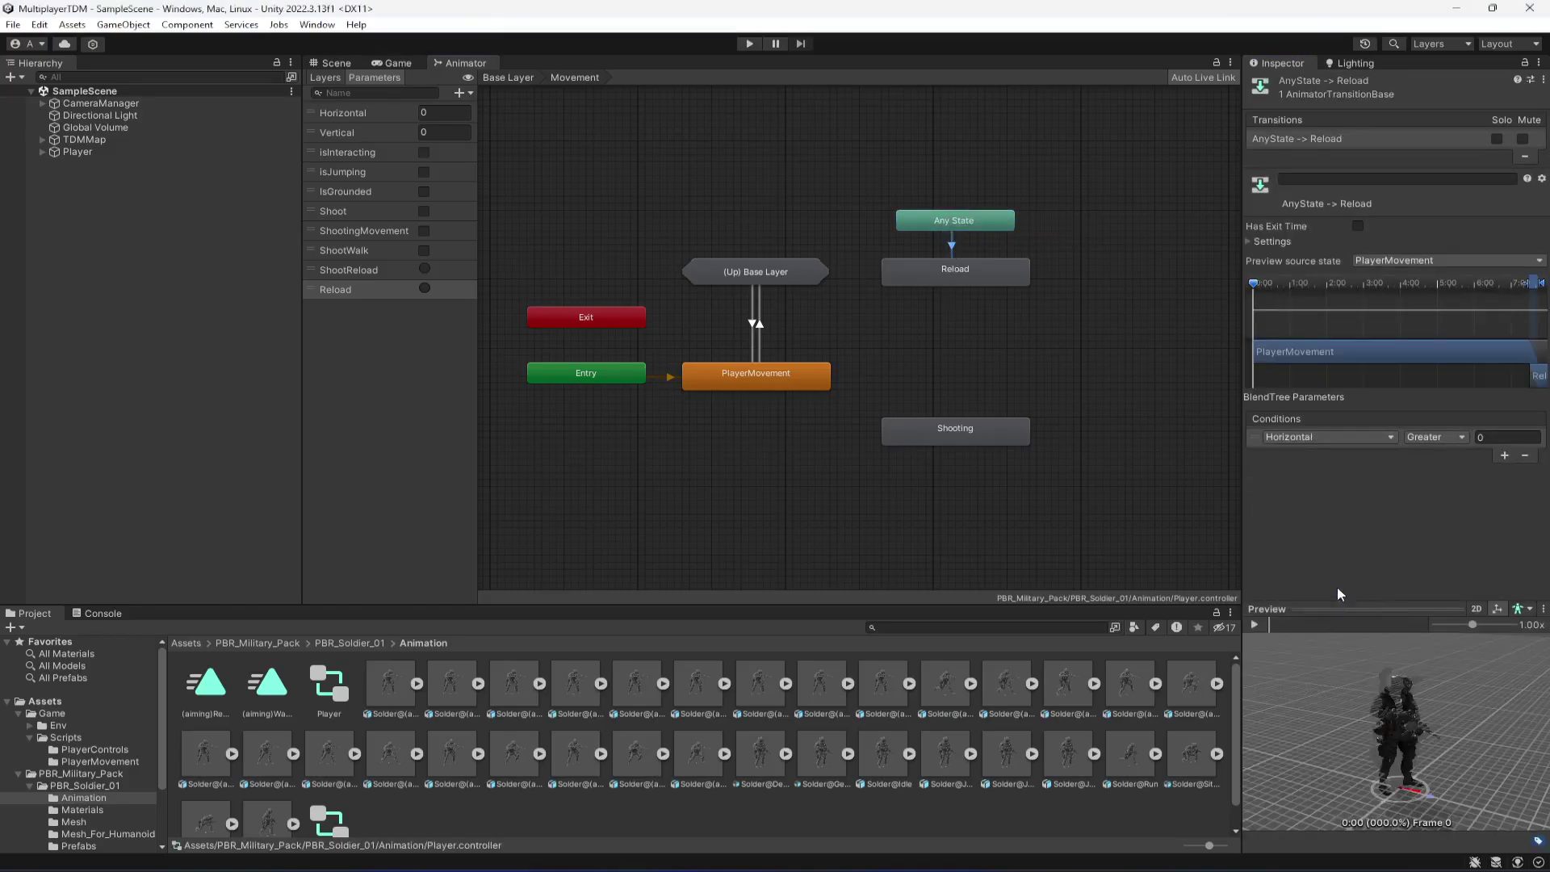
Step: Create a transition from the Reload state to the Shooting state and check its exit time and conditions
right_click(961, 275)
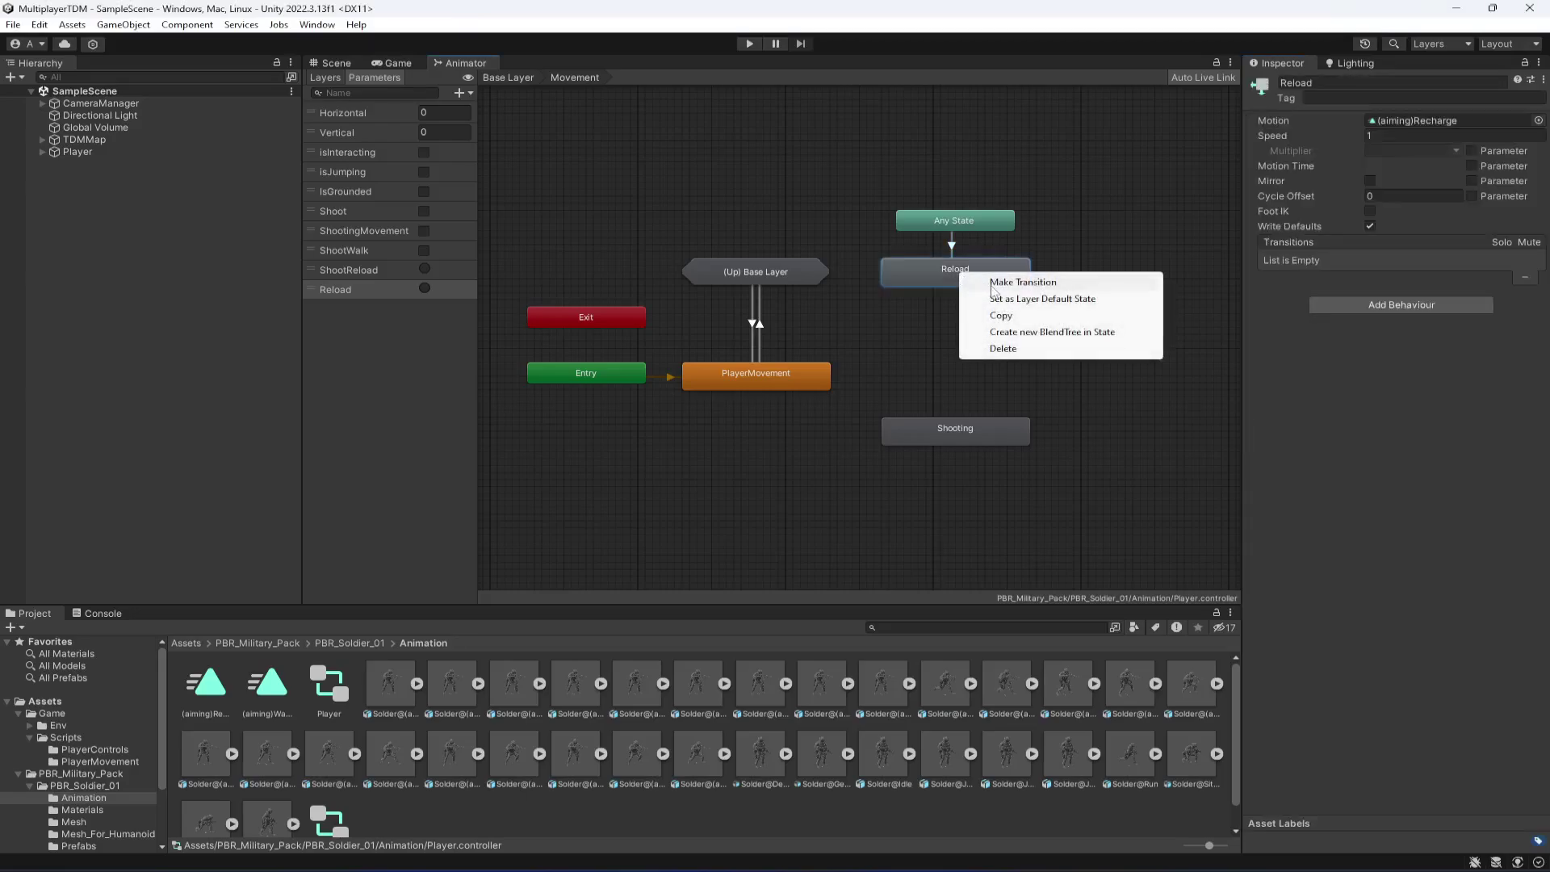
left_click(1022, 282)
left_click(951, 425)
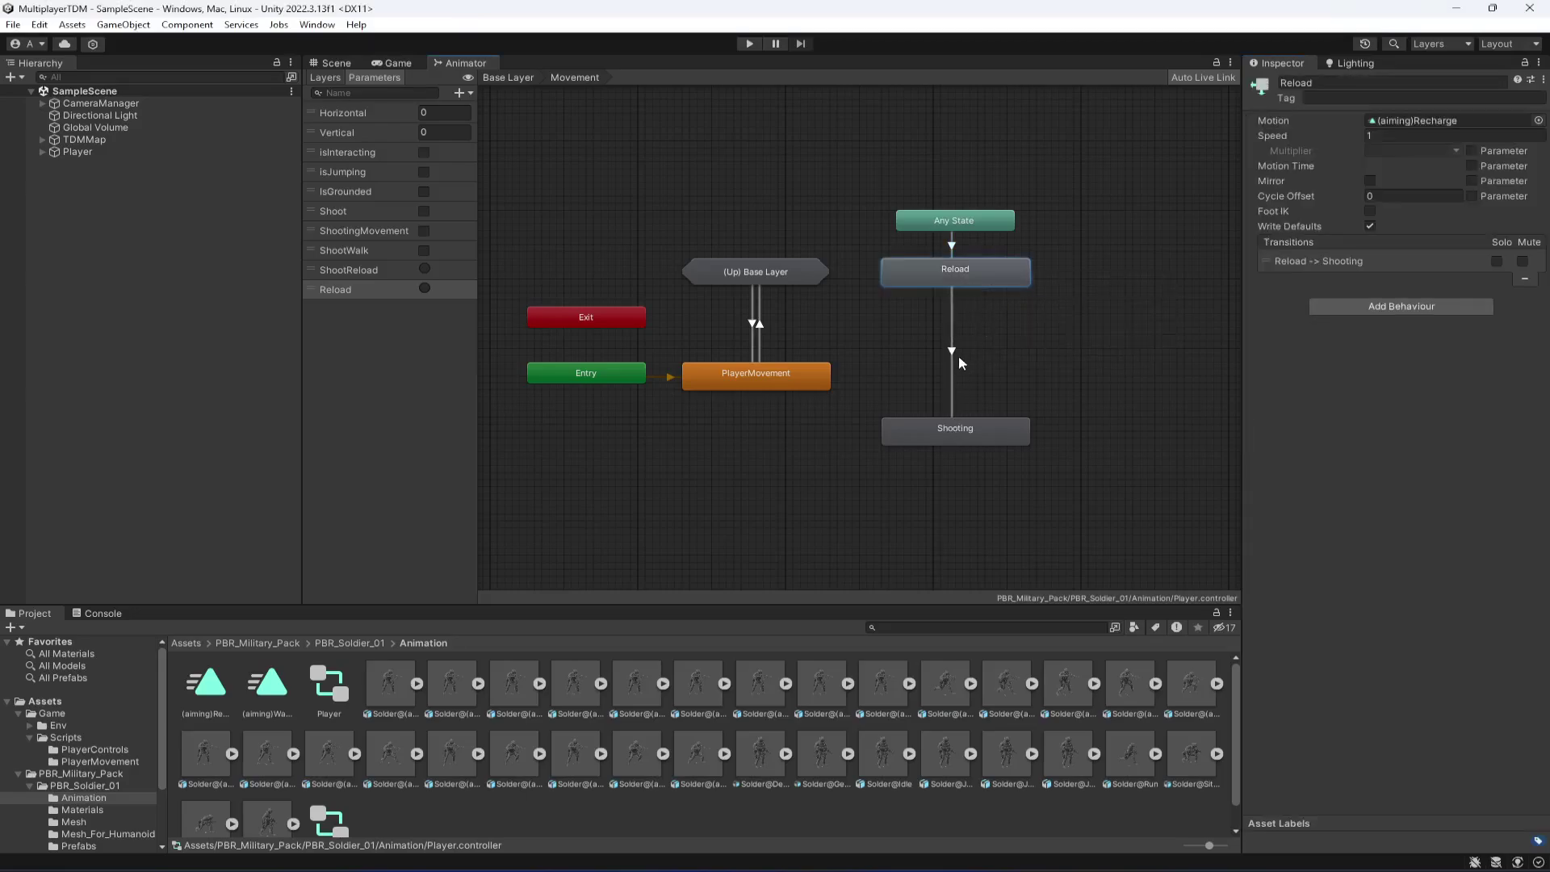
left_click(952, 356)
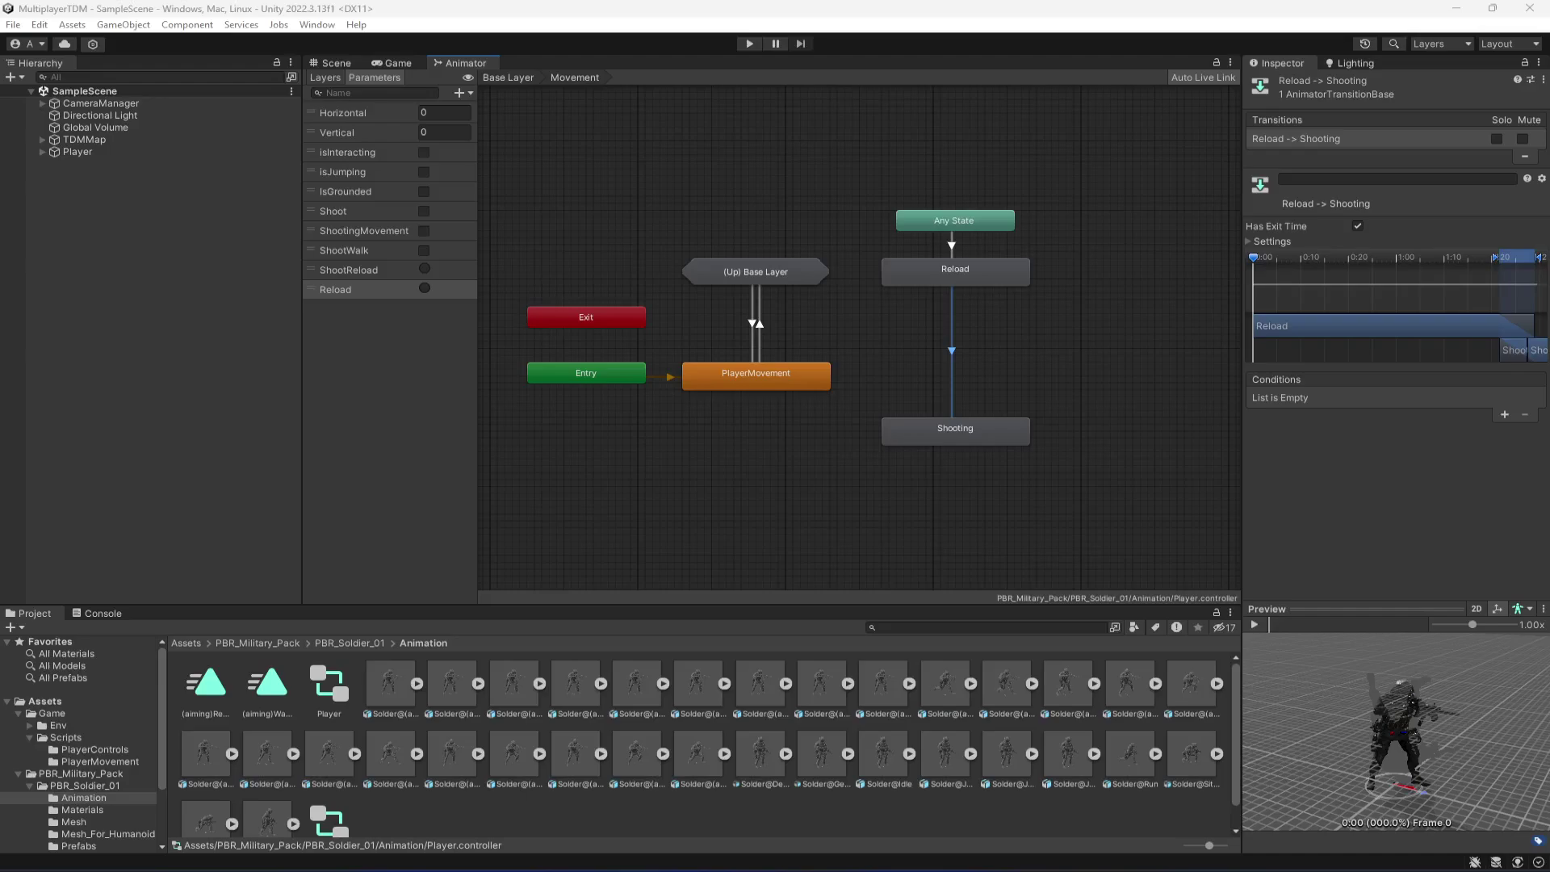
Step: Create transitions in both directions between the PlayerMovement and Shooting states
left_click(754, 384)
right_click(754, 384)
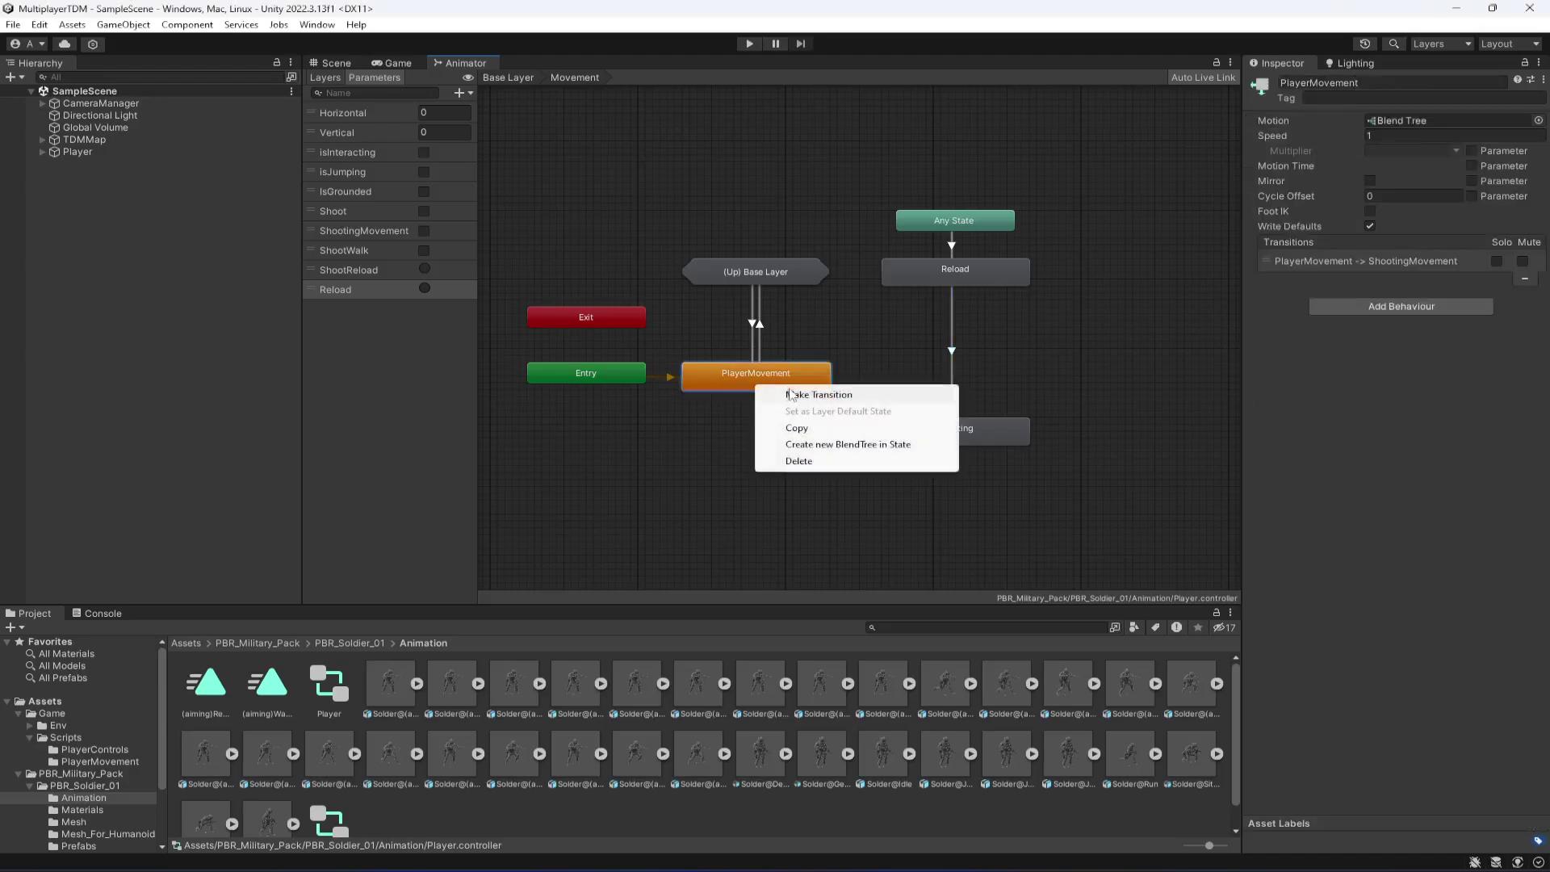
left_click(799, 395)
left_click(966, 434)
right_click(946, 436)
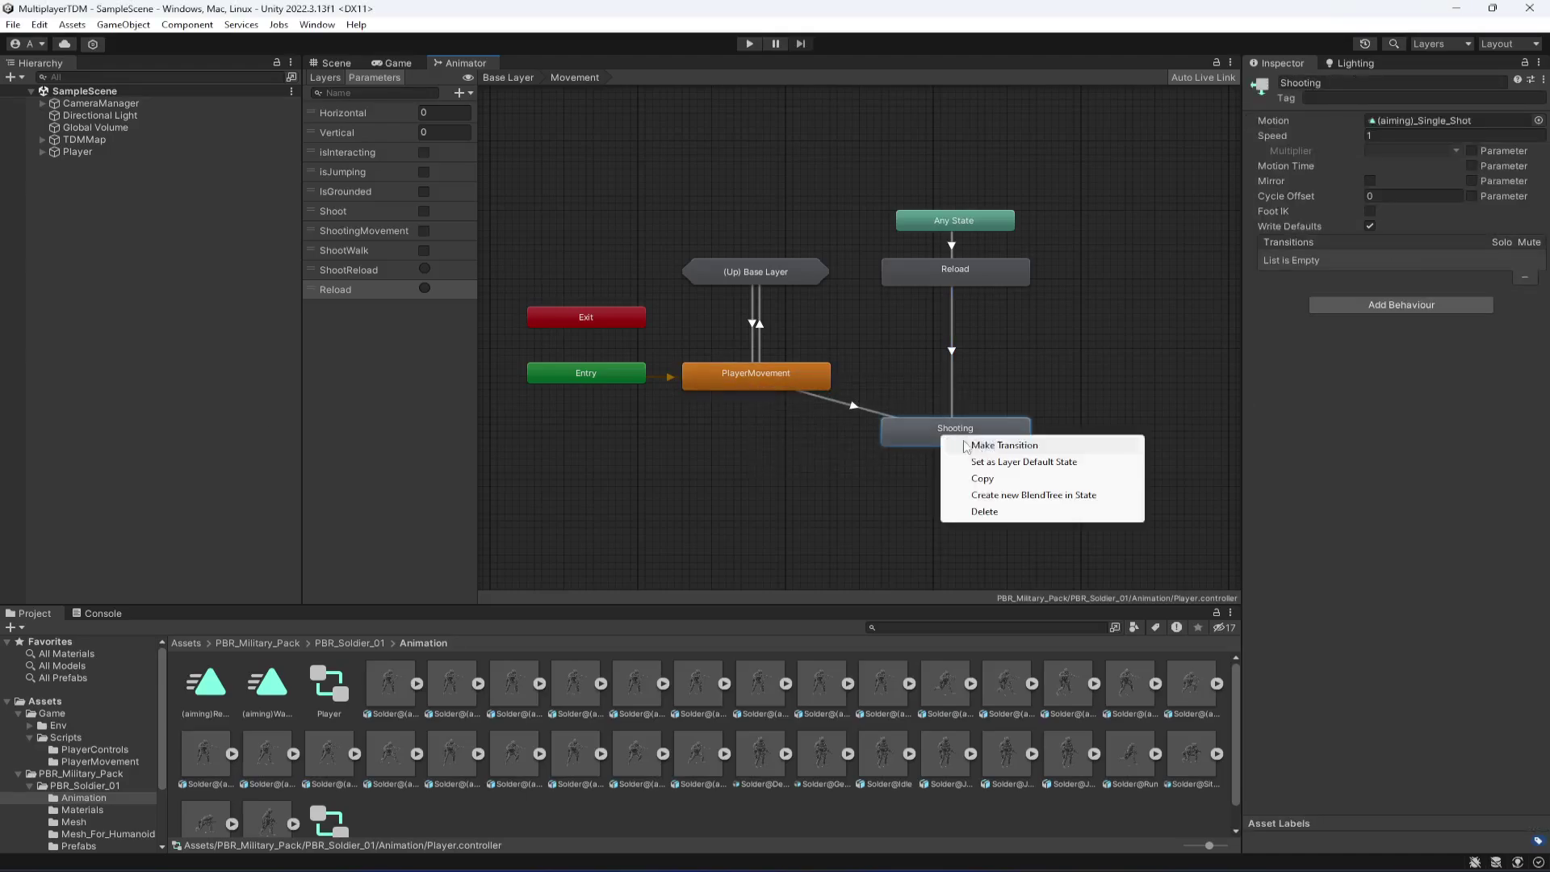
left_click(973, 447)
left_click(795, 376)
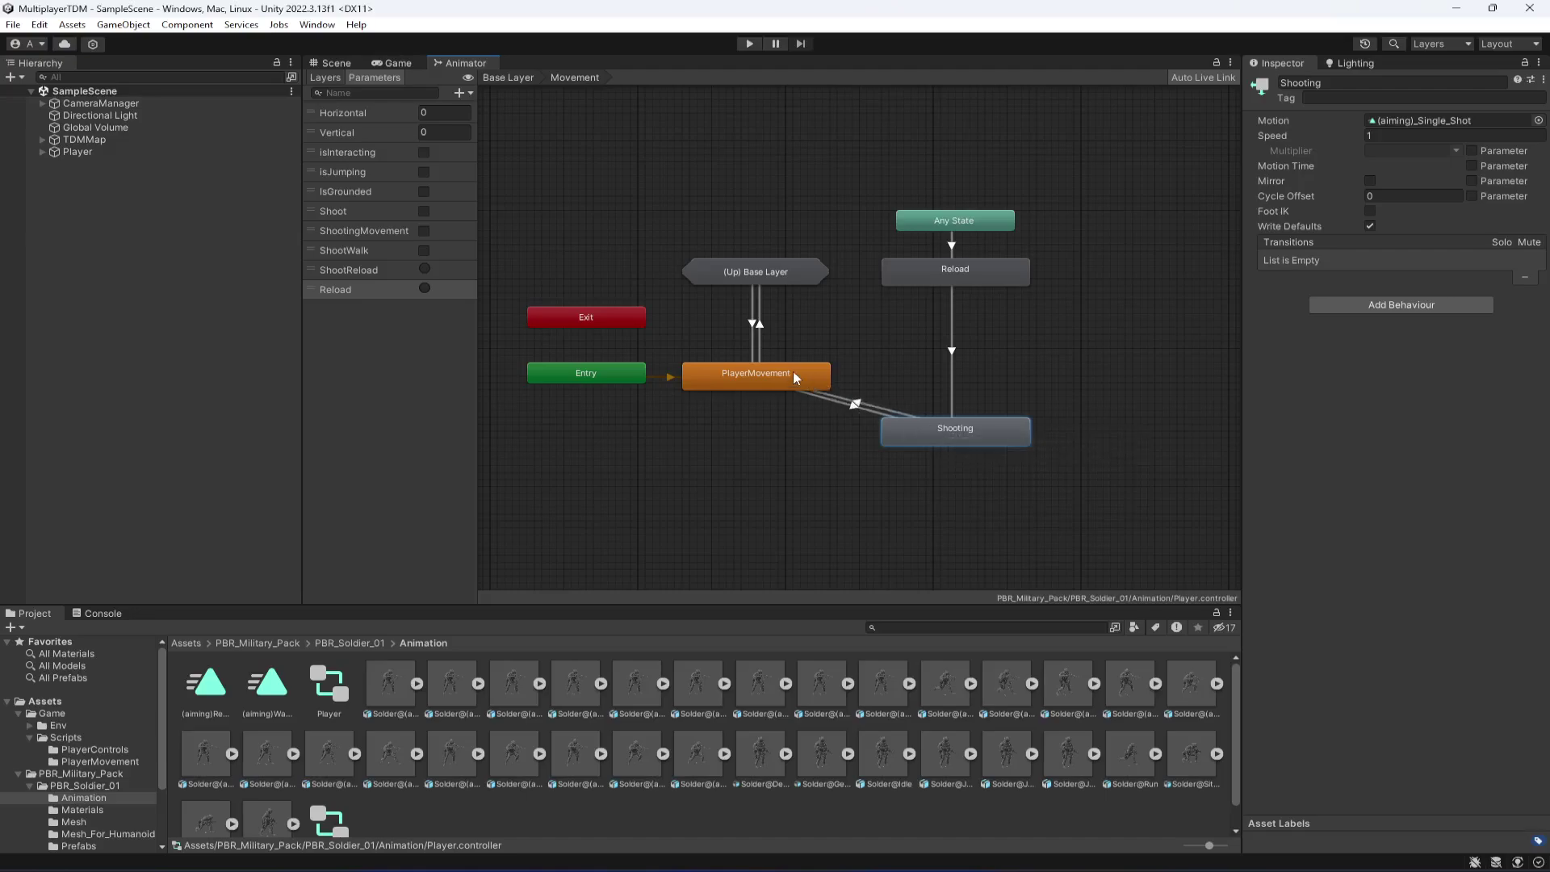
Step: On the PlayerMovement to Shooting transition, disable Has Exit Time and add the condition Shoot true
left_click(867, 407)
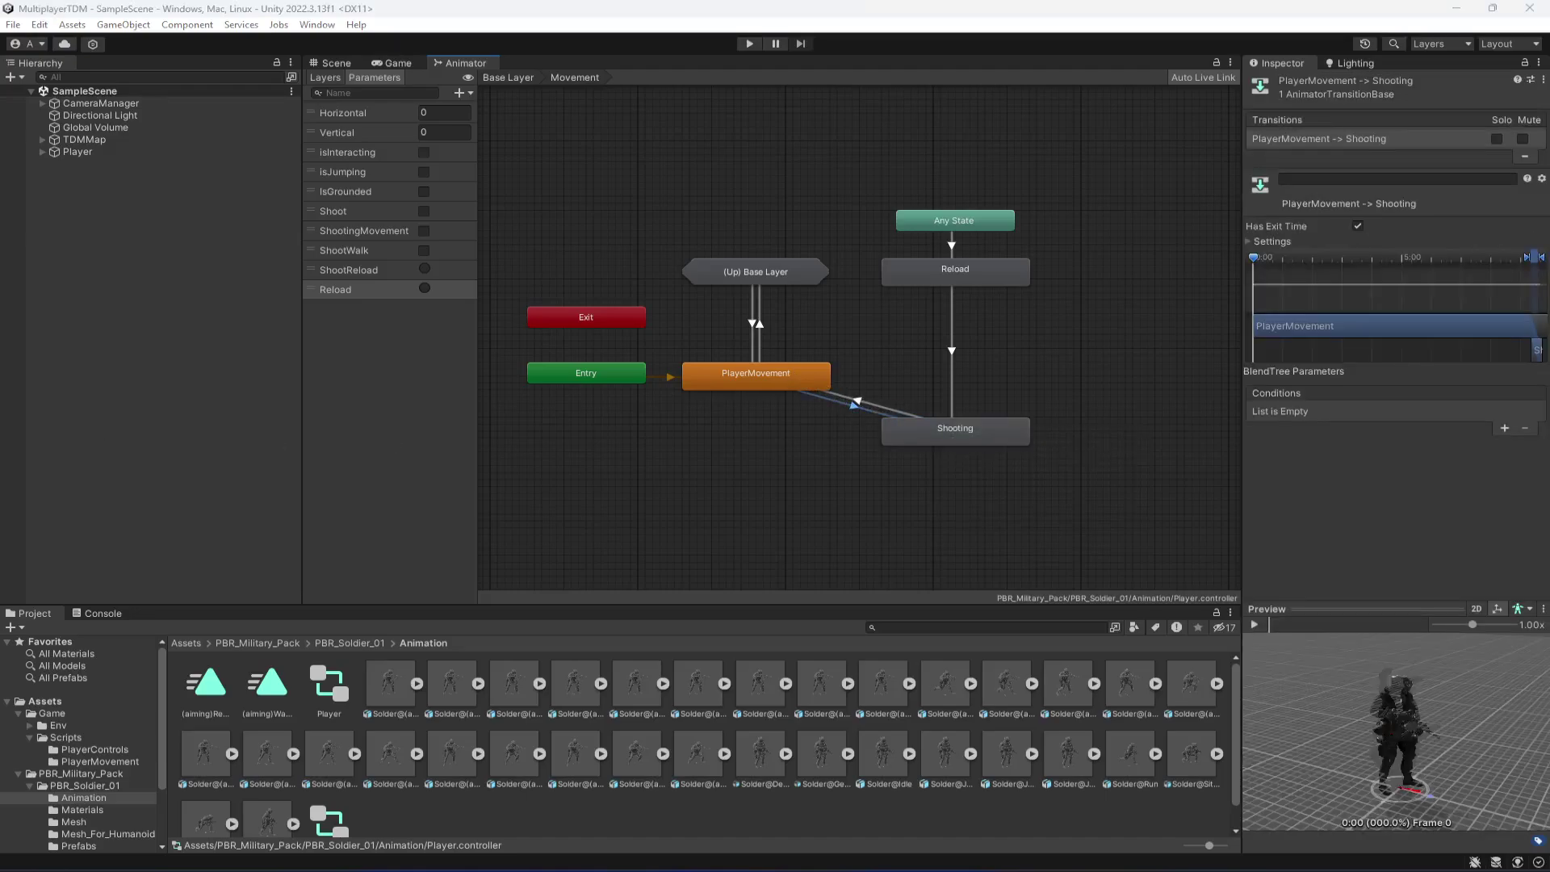
left_click(1357, 227)
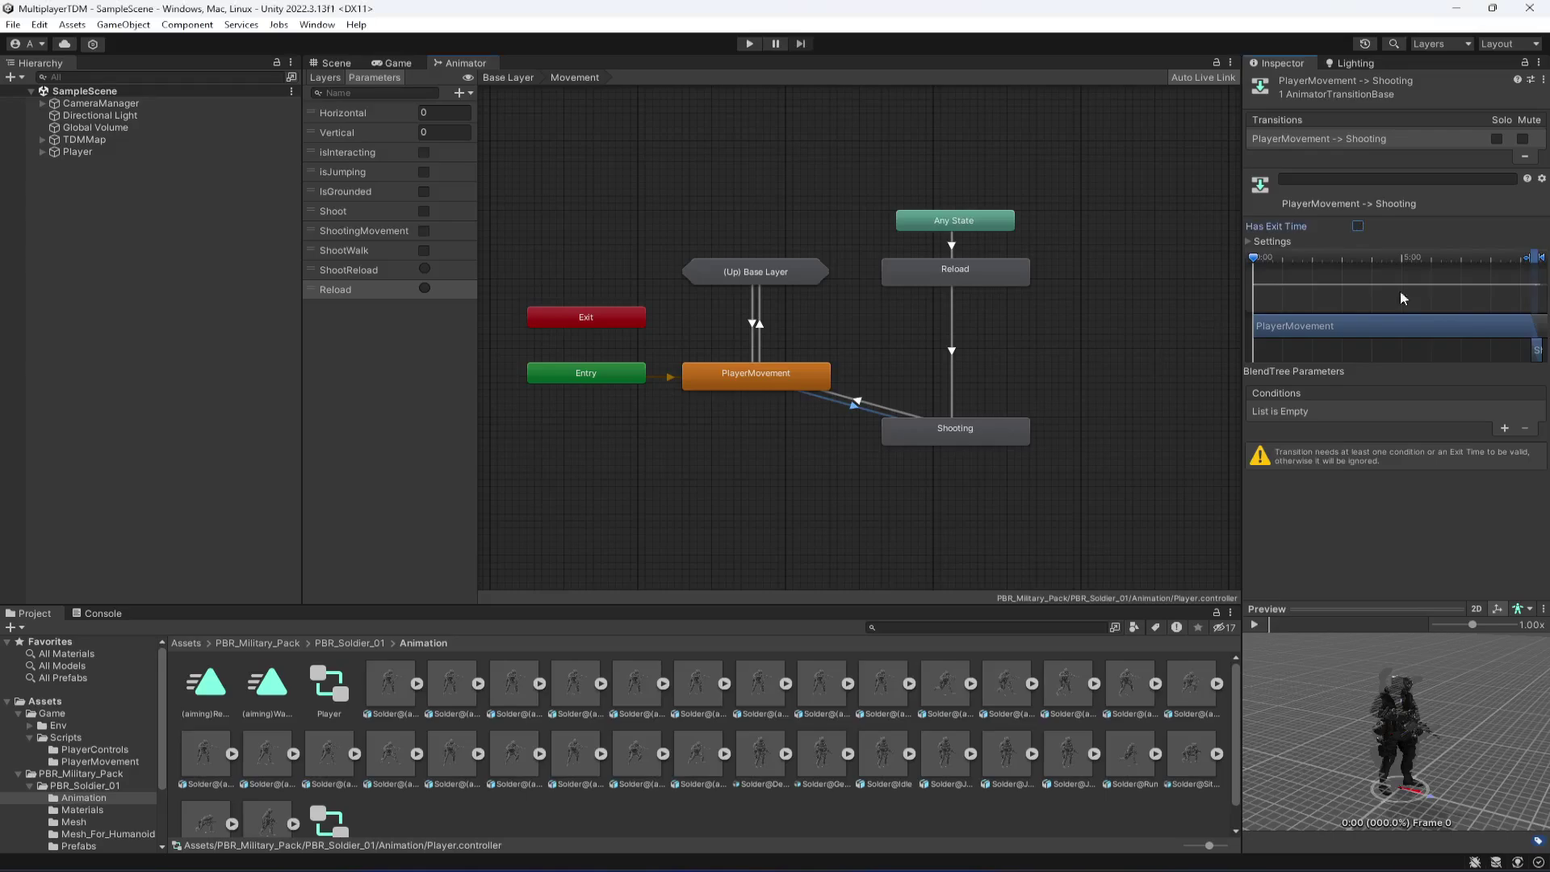
left_click(1503, 429)
left_click(1368, 411)
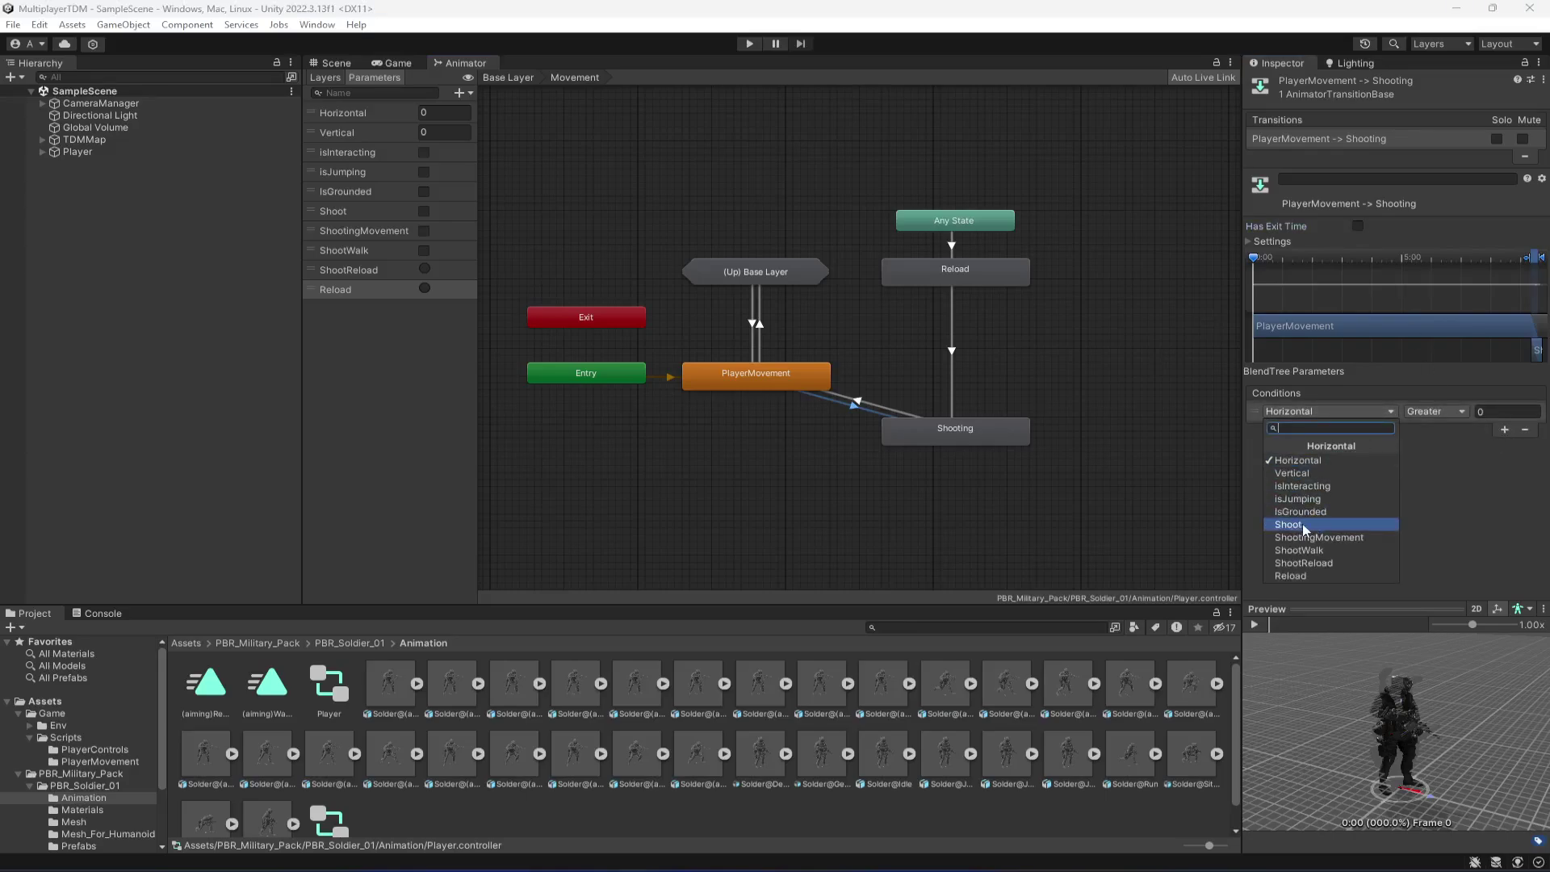
left_click(1294, 525)
left_click(1366, 411)
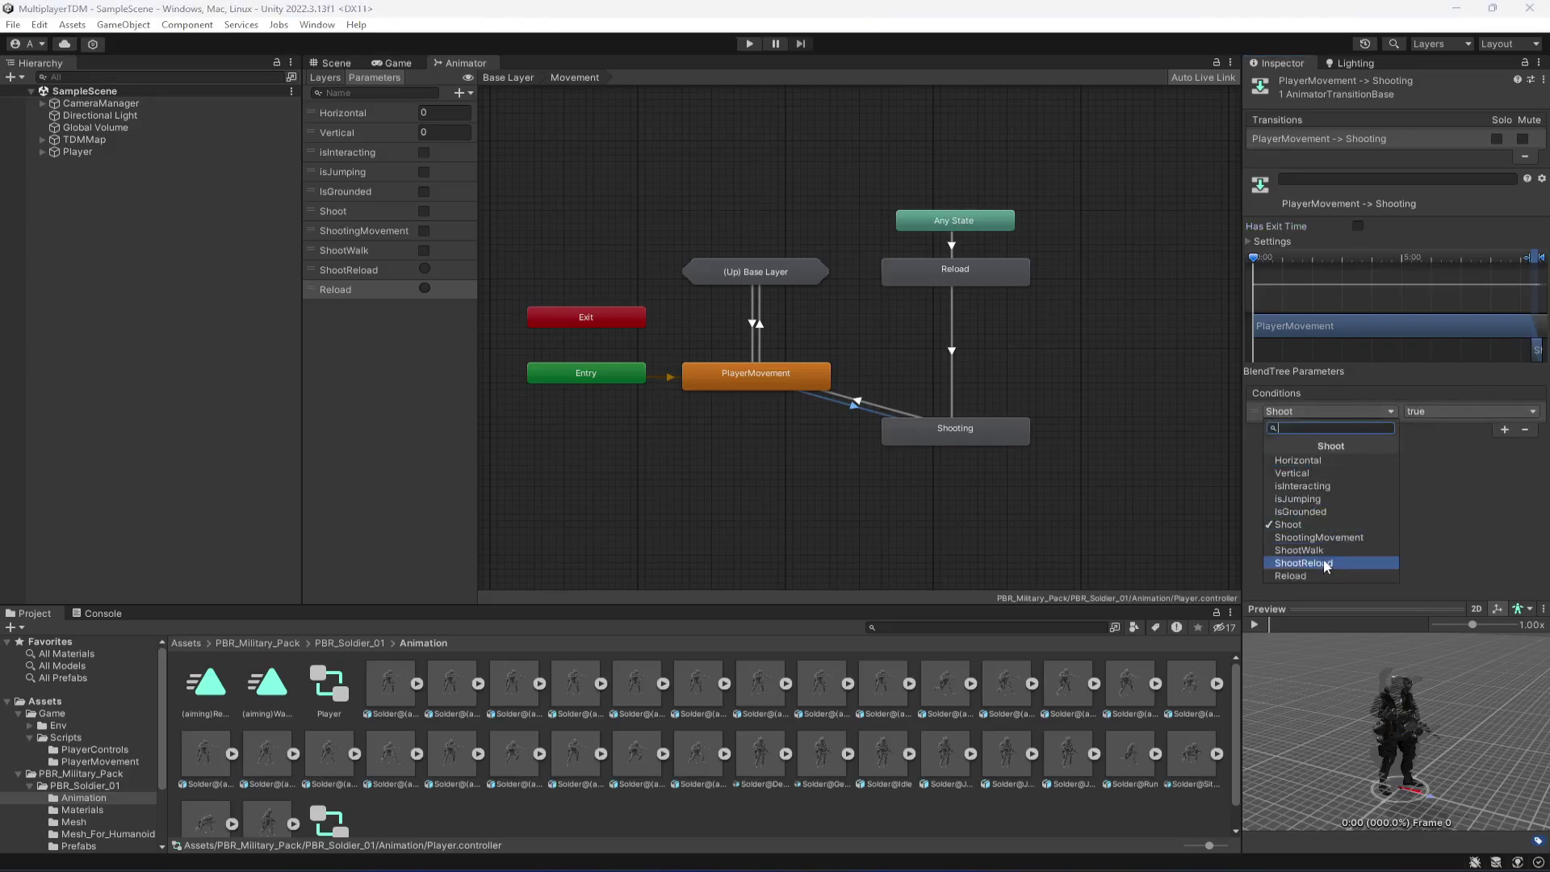
left_click(1450, 489)
Step: On the Shooting to PlayerMovement transition, disable Has Exit Time and add the condition Shoot false
left_click(884, 413)
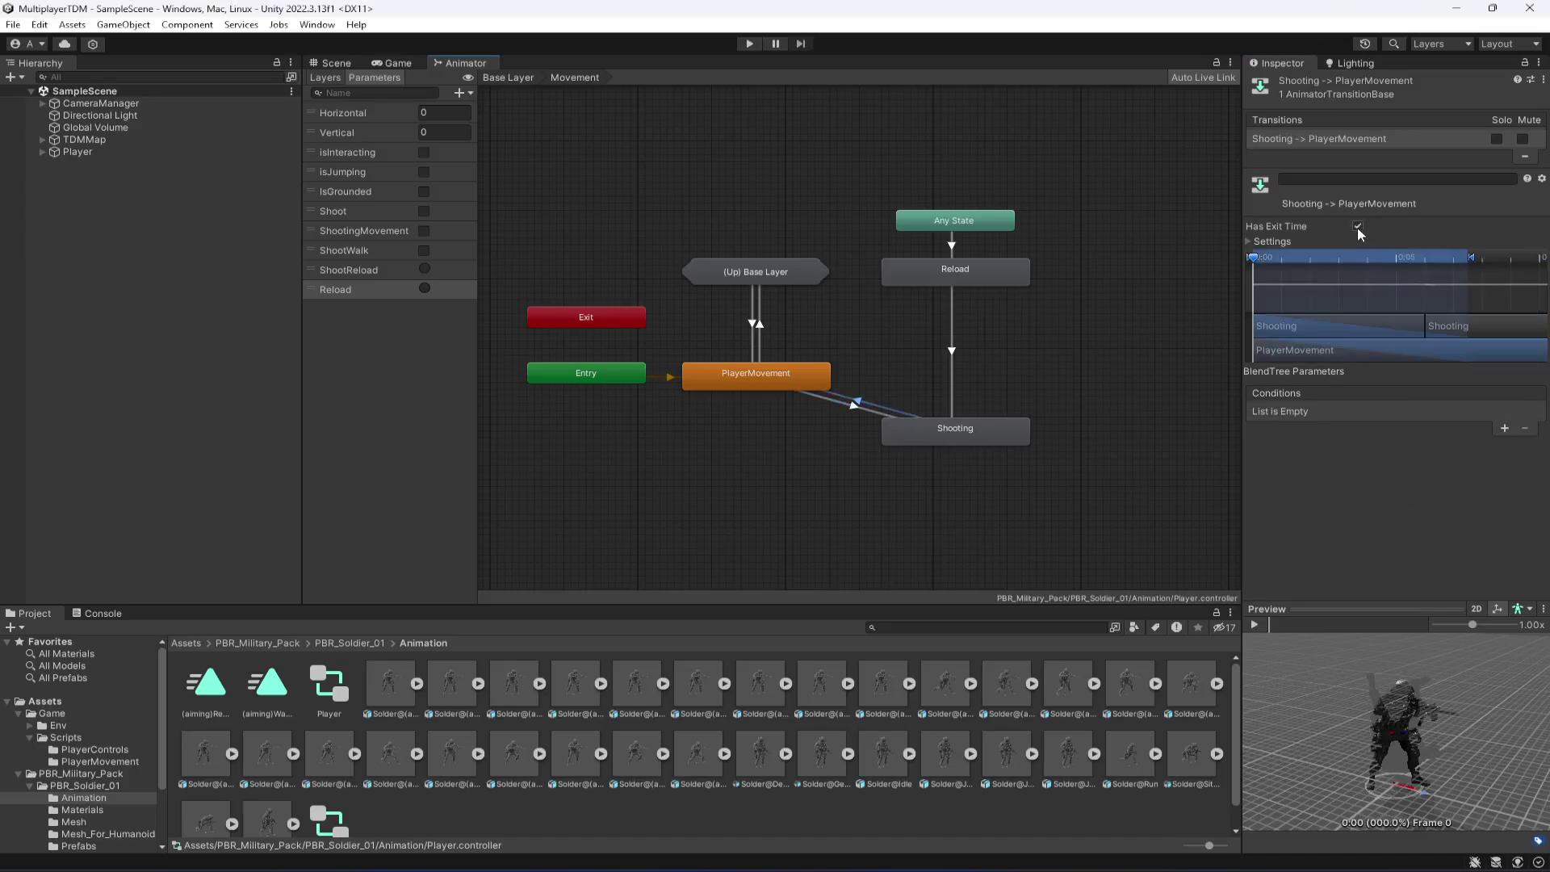
left_click(1357, 226)
left_click(1504, 429)
left_click(1344, 412)
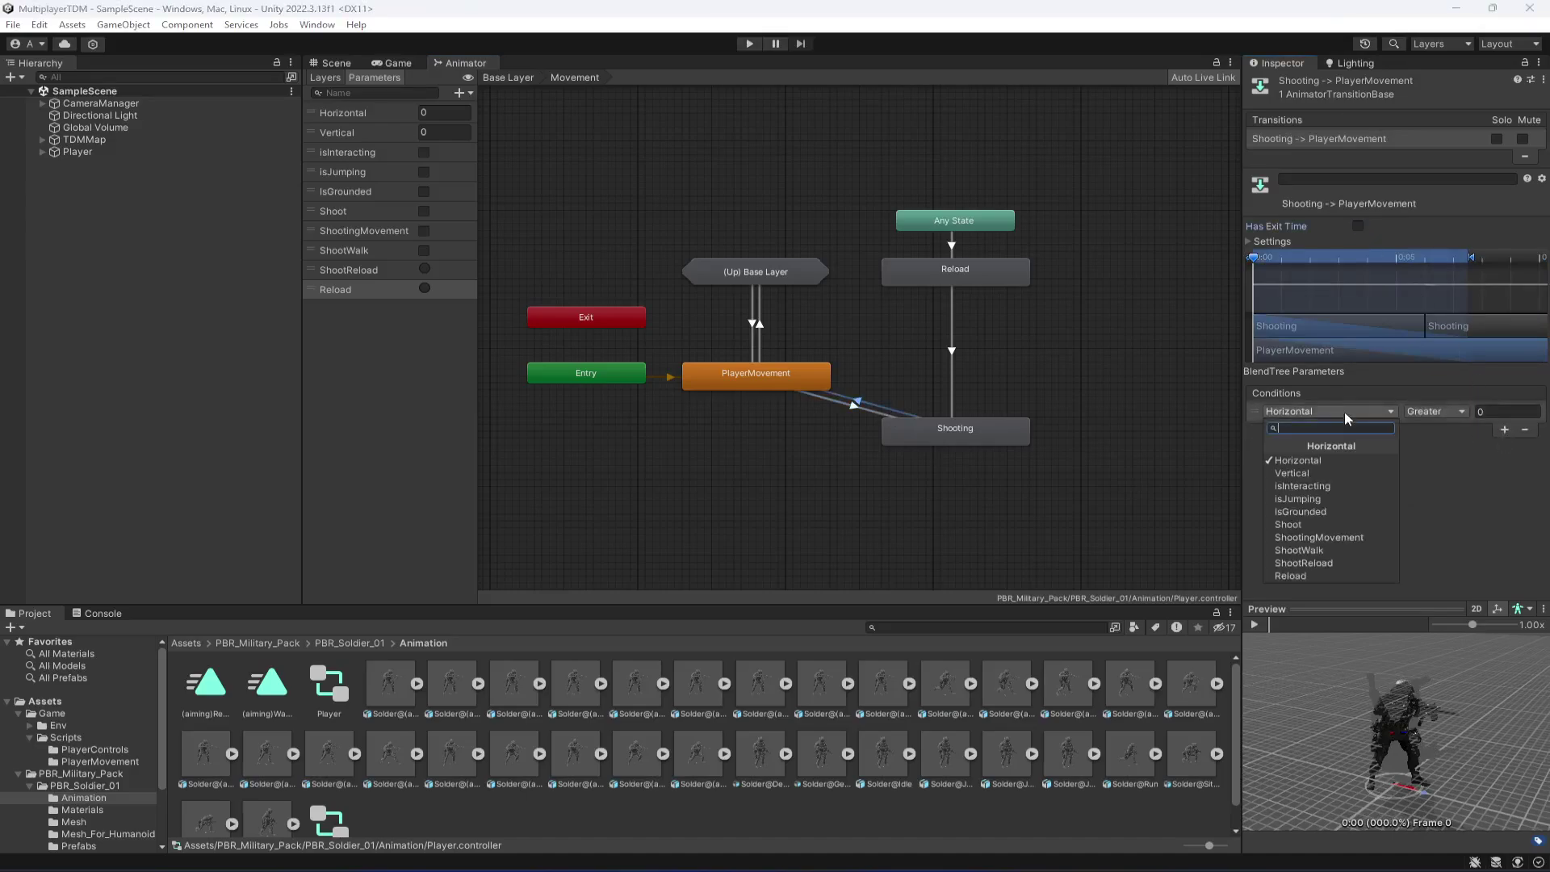
left_click(1288, 525)
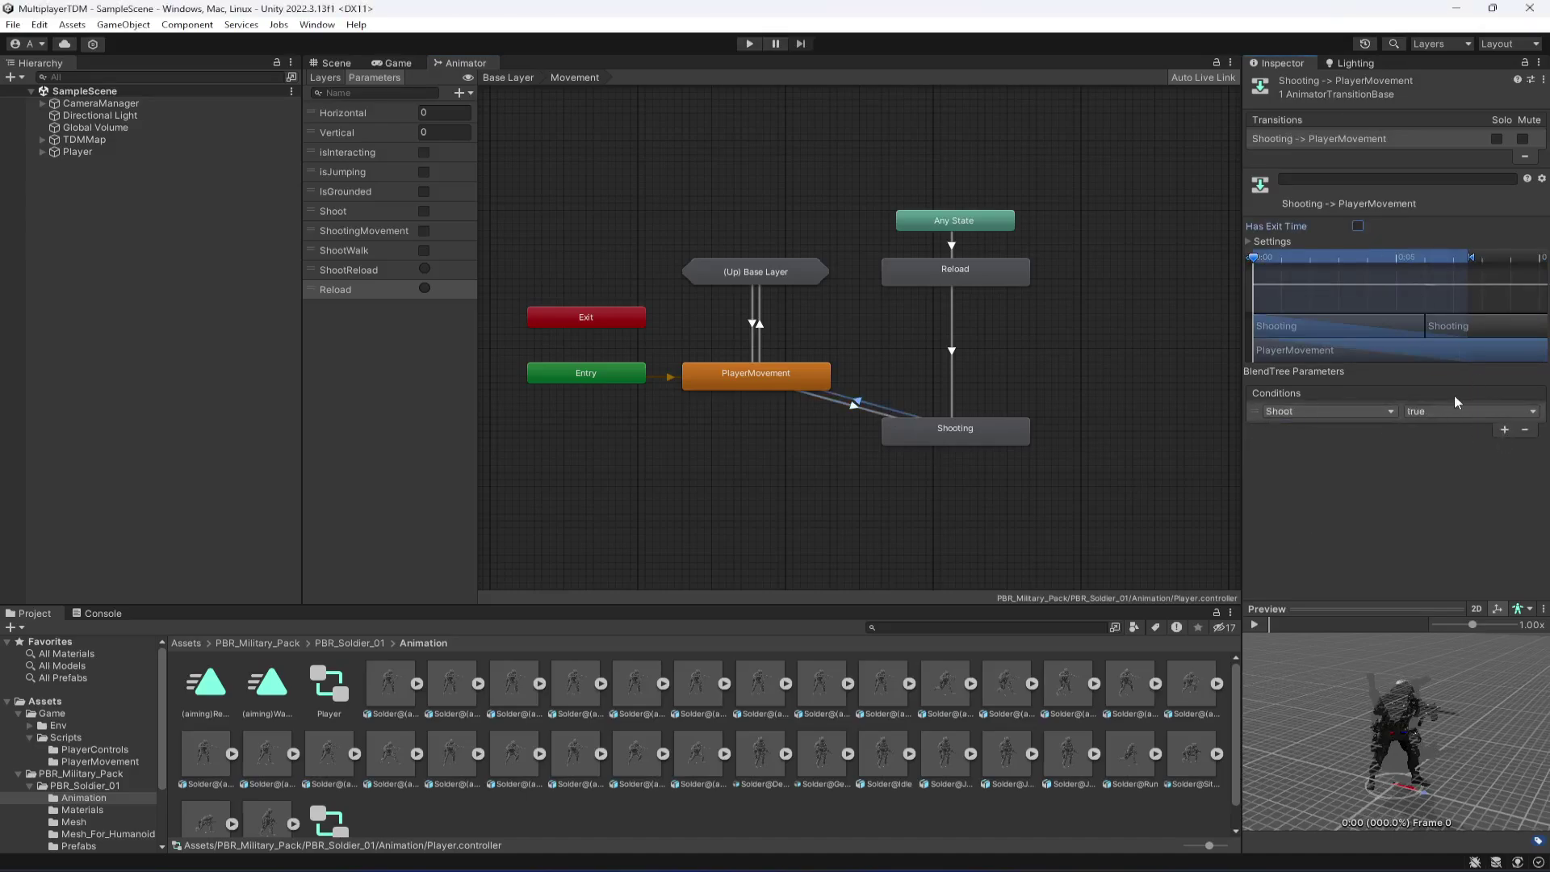
left_click(1457, 412)
left_click(1440, 448)
left_click(849, 514)
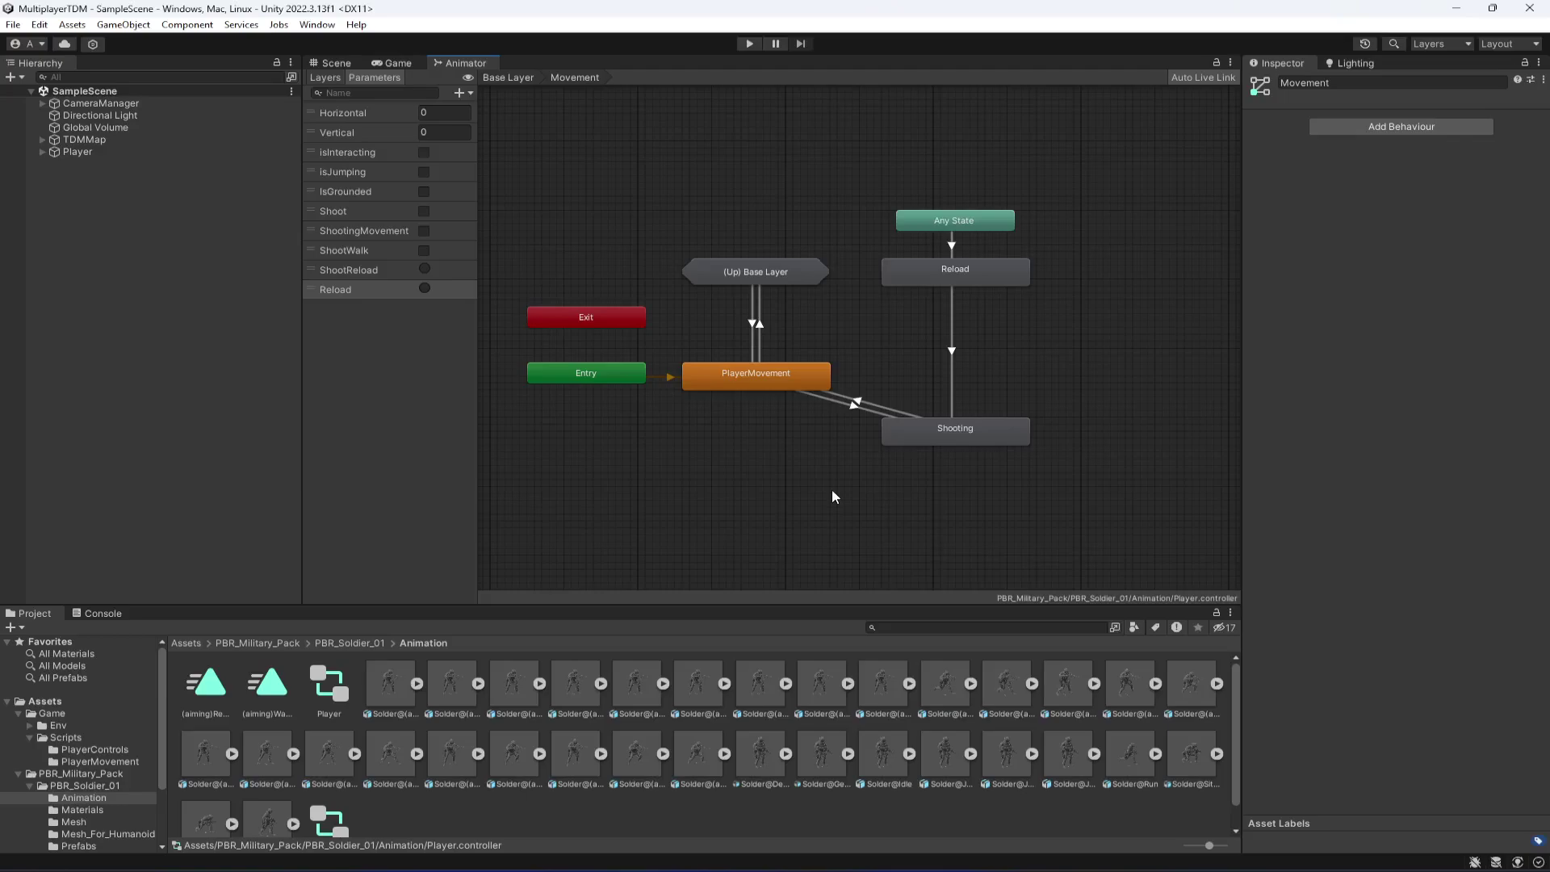
Step: Review the Base Layer and the node layout inside the ShootingMovement sub-state machine, ending back in the Base Layer
left_click(516, 78)
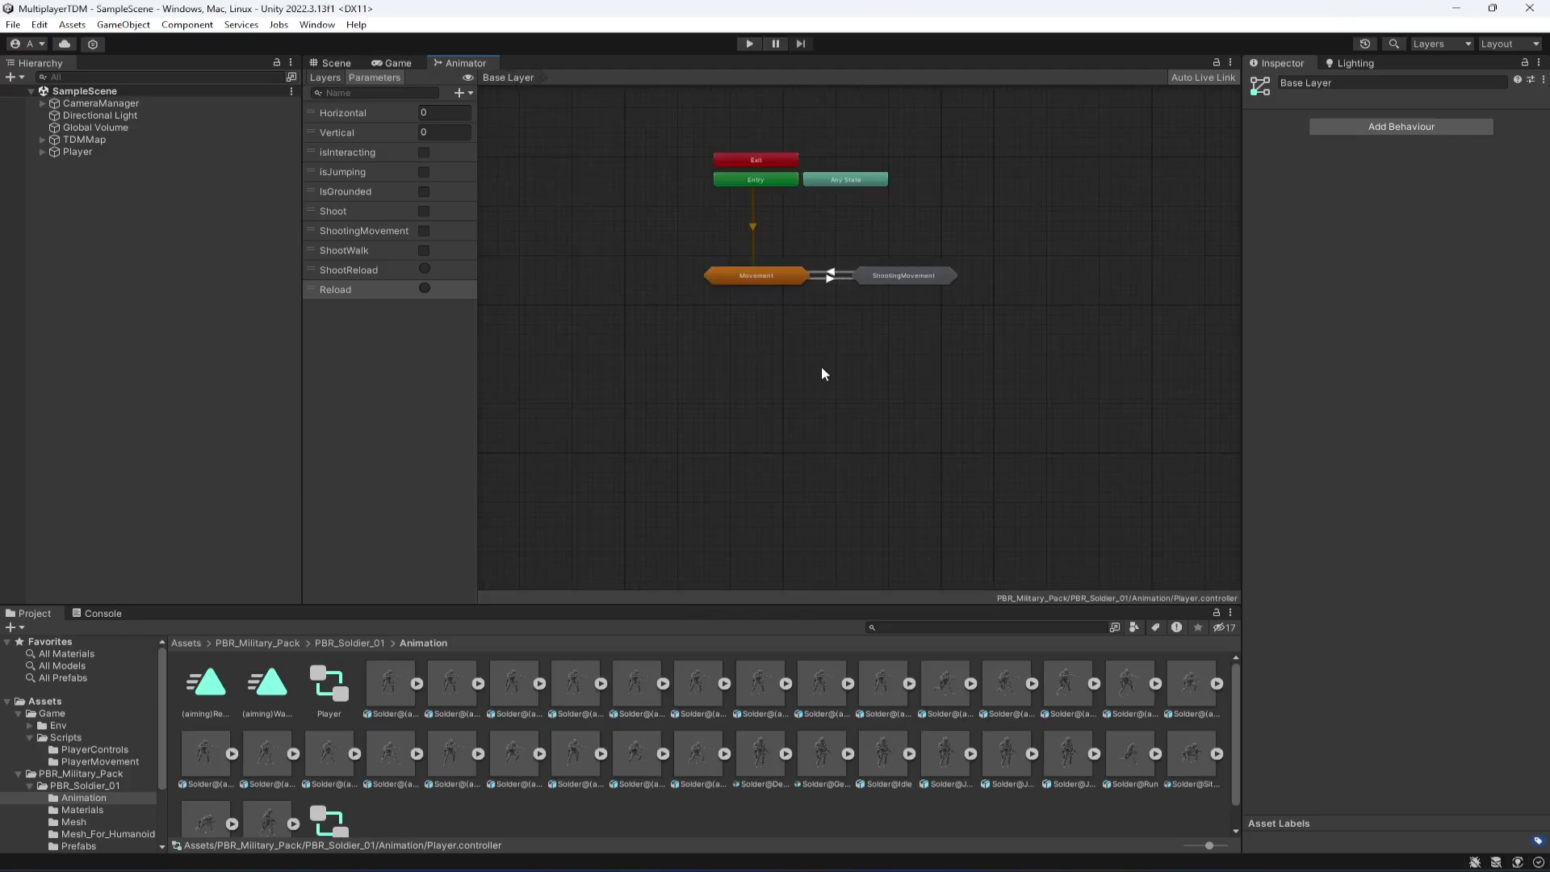
left_click_drag(1048, 235, 733, 386)
double_click(906, 277)
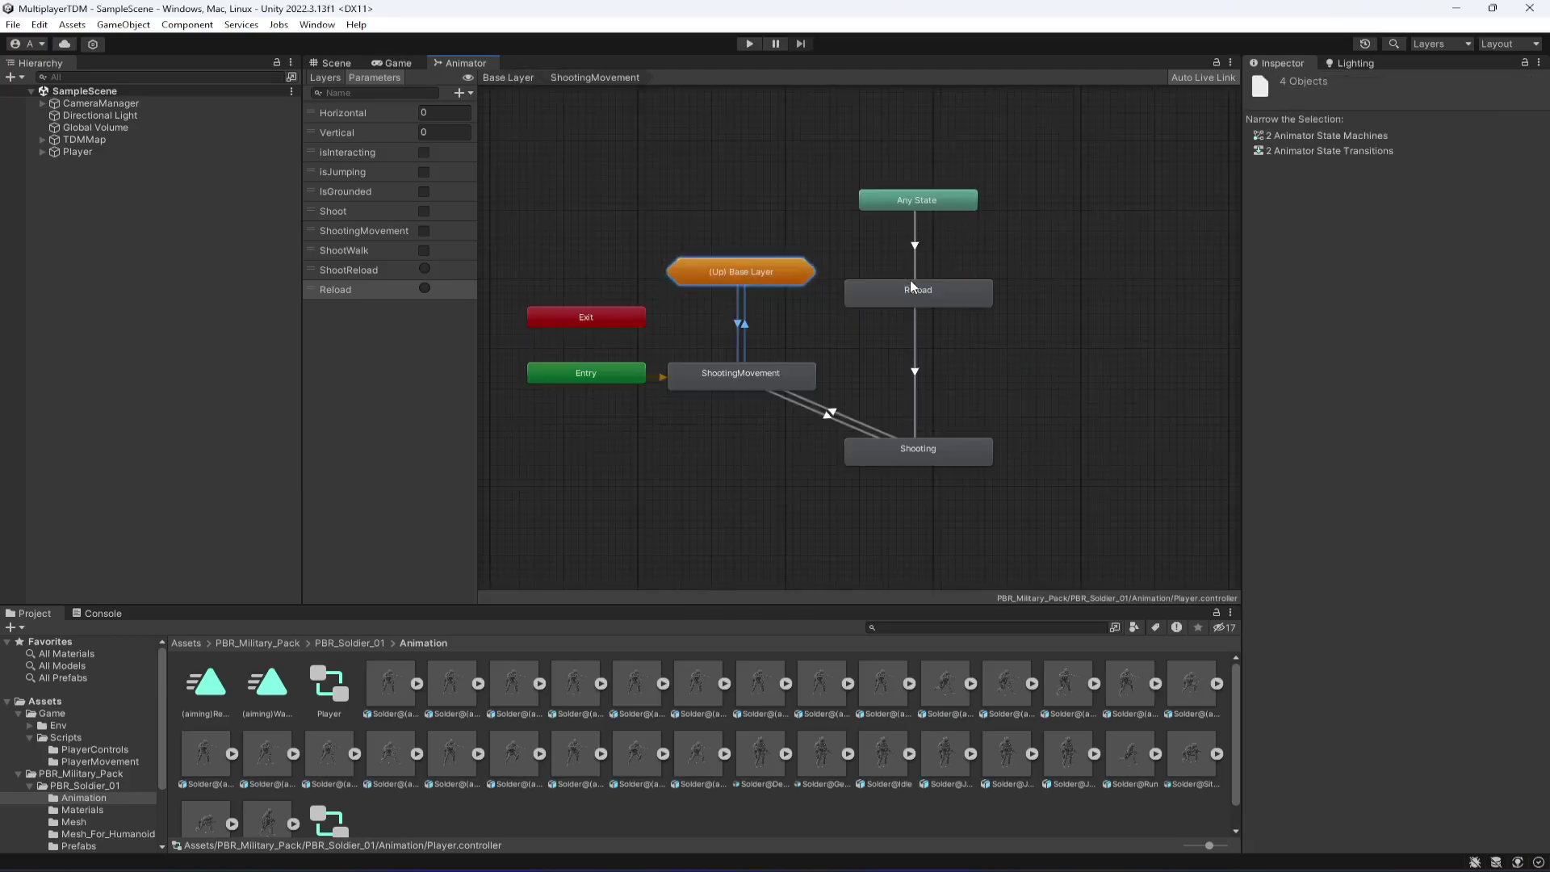
left_click(515, 78)
left_click(819, 429)
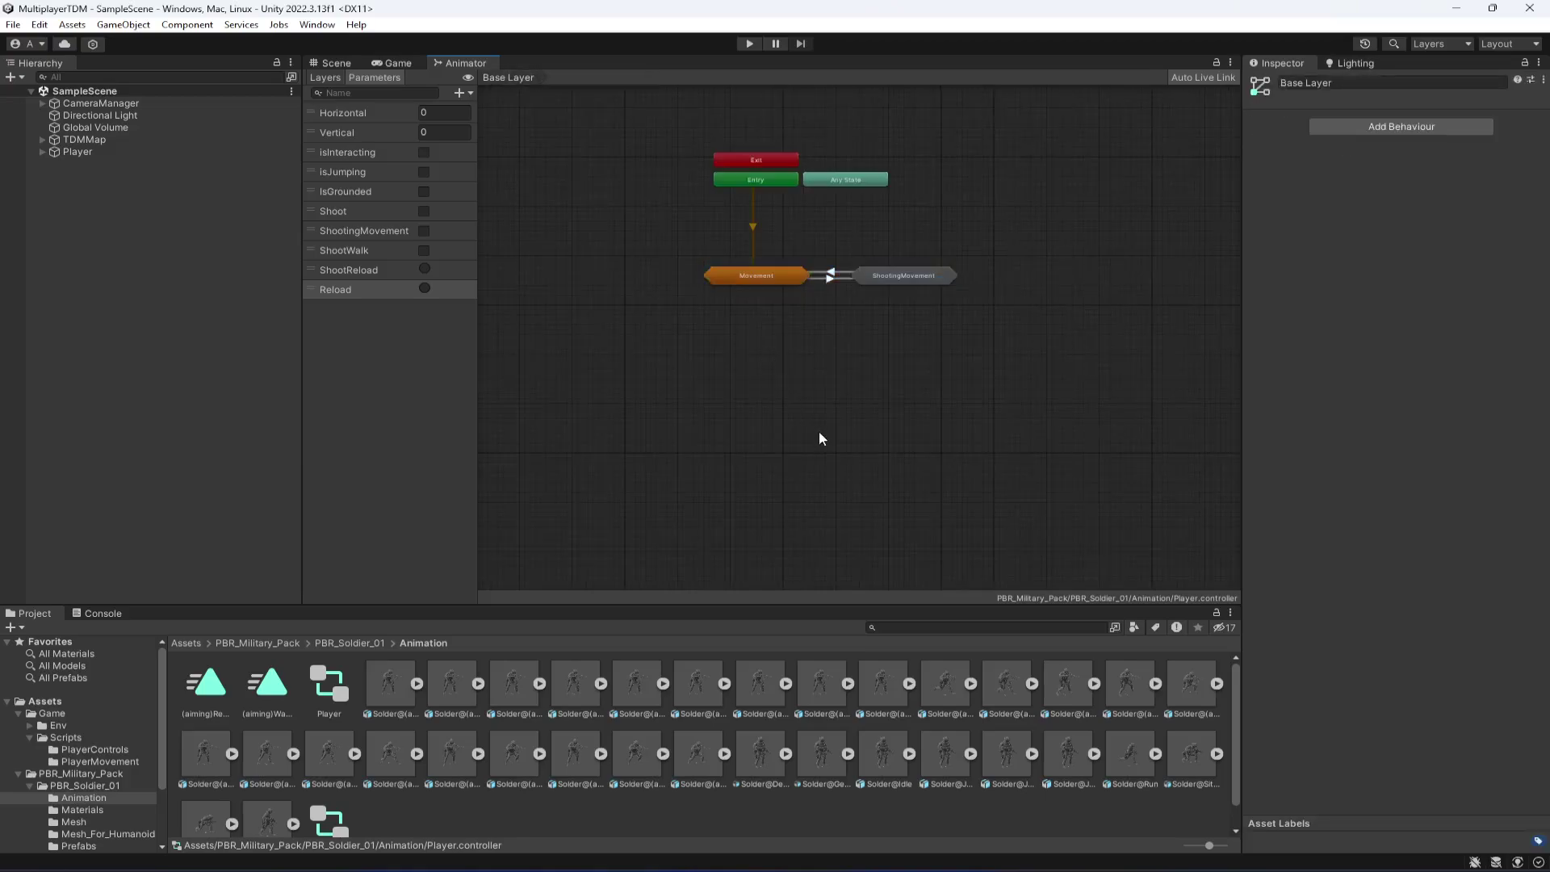